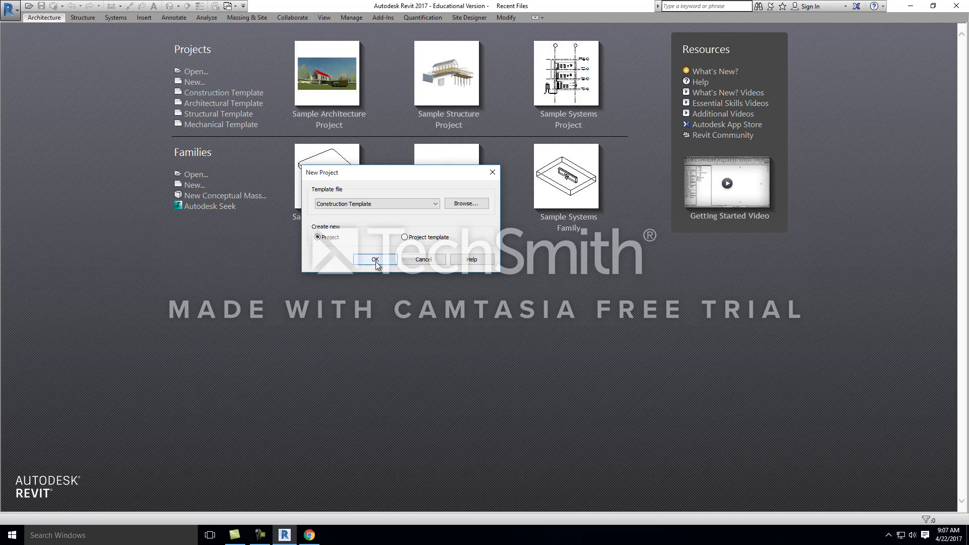
Step: Create a new project from the Construction Template
left_click(395, 203)
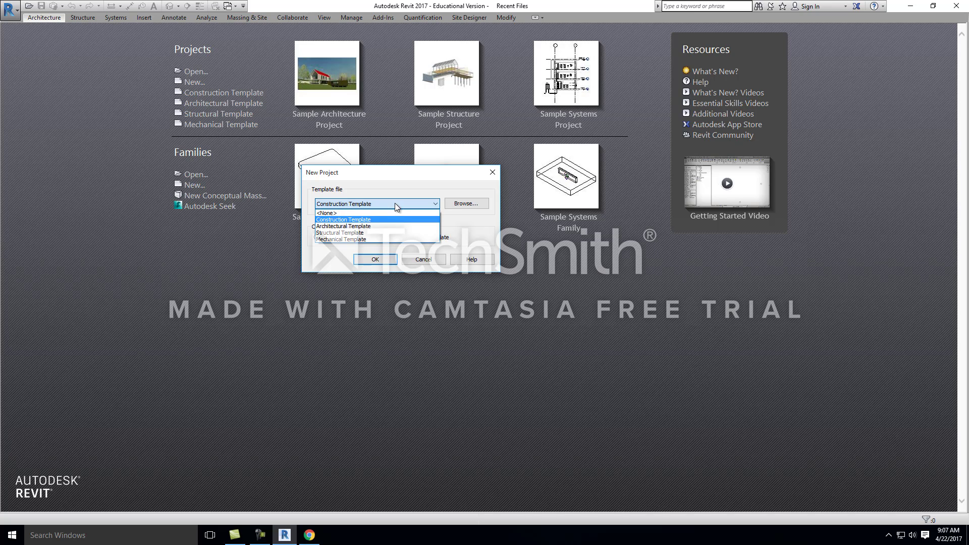
left_click(348, 218)
left_click(365, 260)
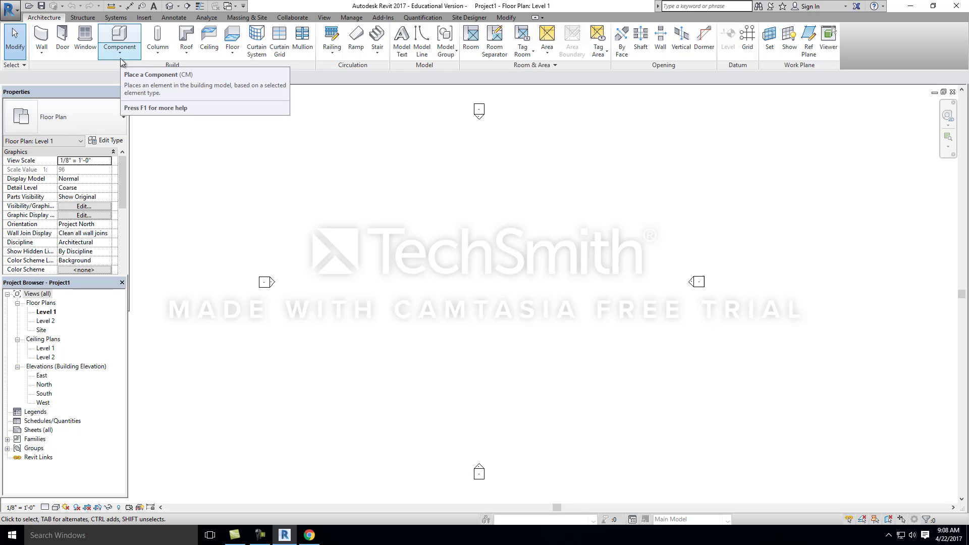
Step: Place a 60" x 30" Desk component near the middle of the Level 1 floor plan
left_click(120, 51)
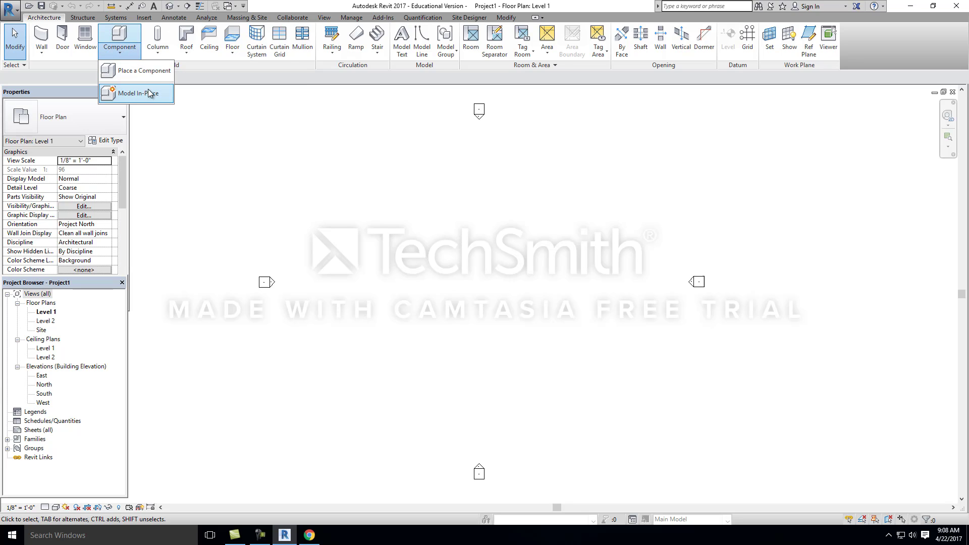
left_click(145, 70)
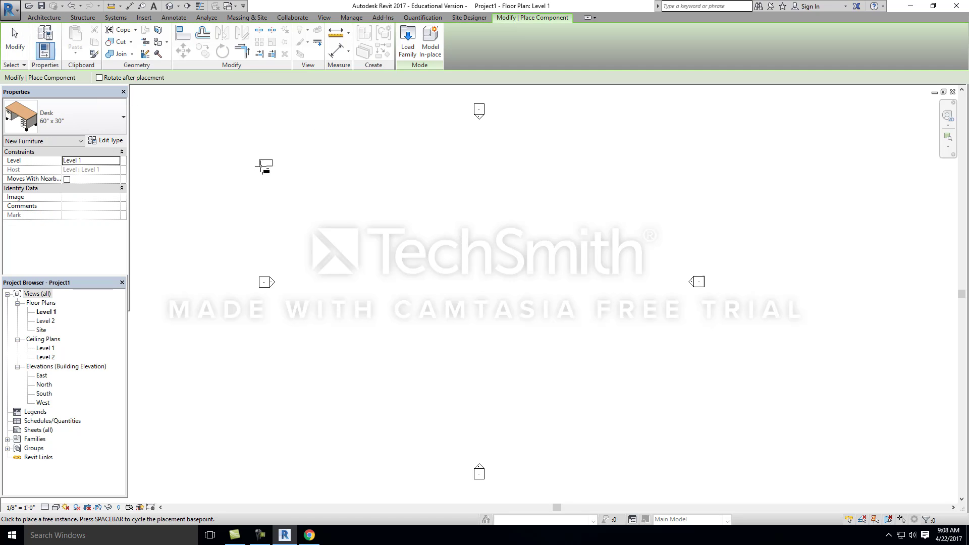
left_click(105, 140)
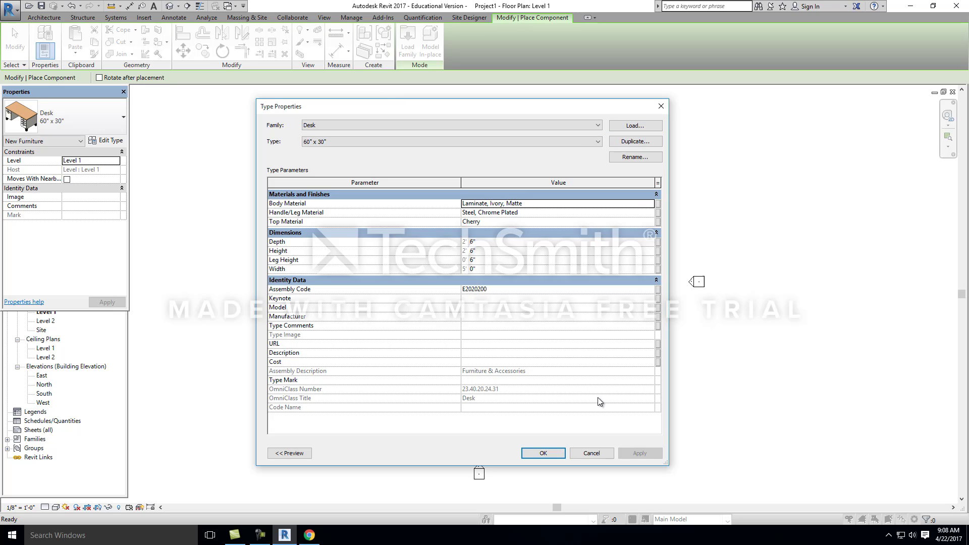
left_click(543, 453)
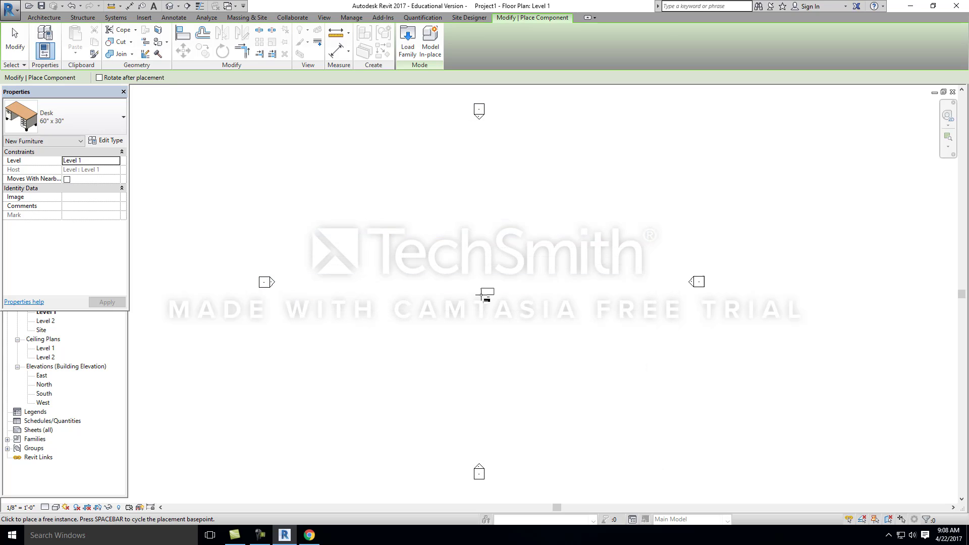
left_click(469, 287)
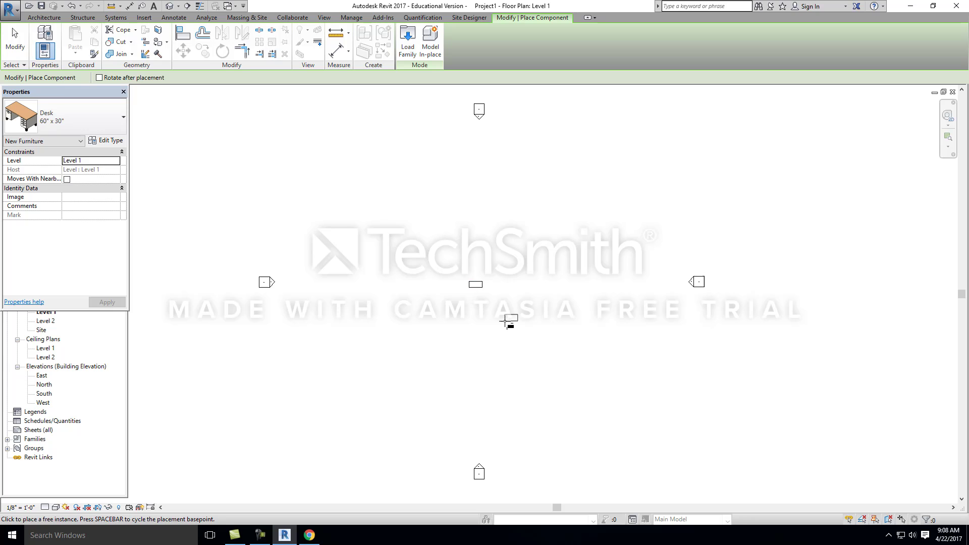
Step: Open the default 3D view and orbit the desk to show its drawer side
left_click(178, 6)
left_click(191, 18)
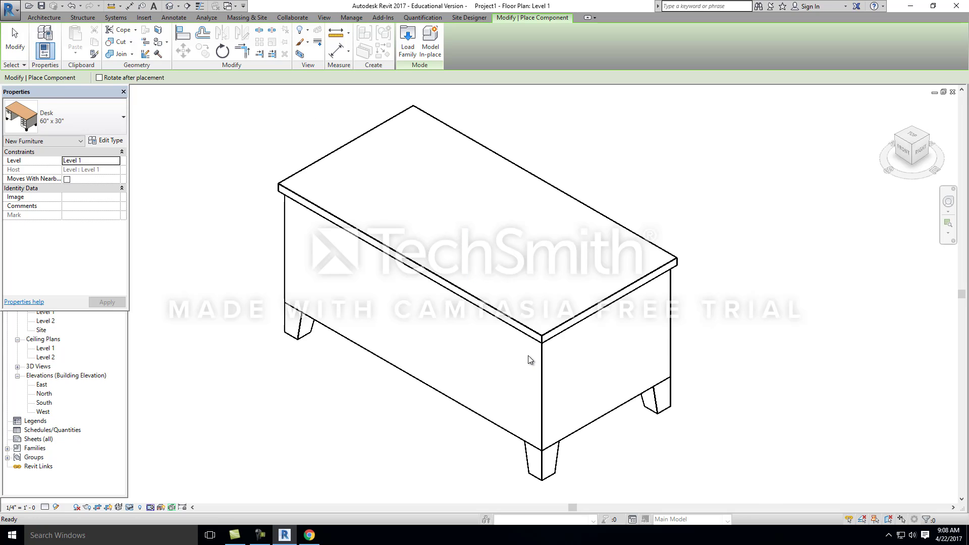
middle_click_drag(557, 362, 484, 331, "shift")
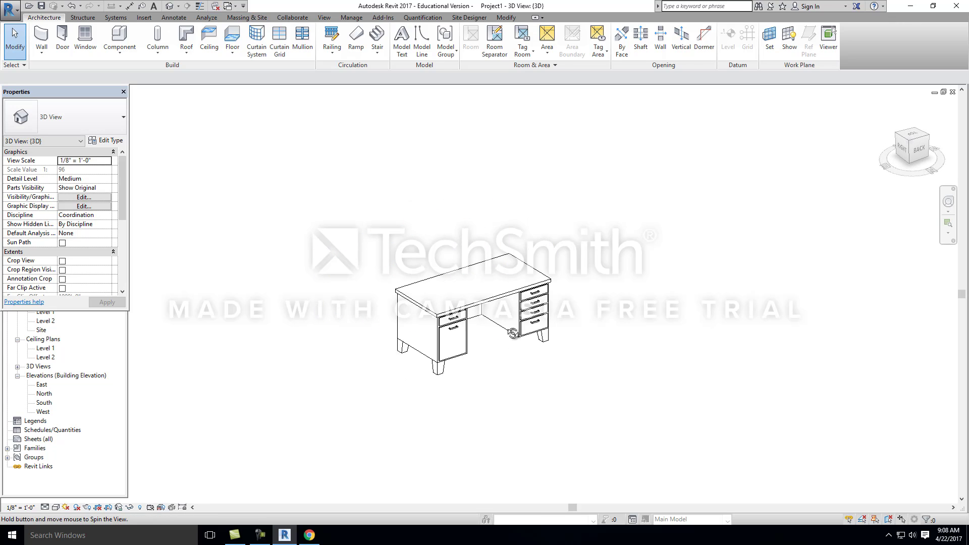
left_click(464, 322)
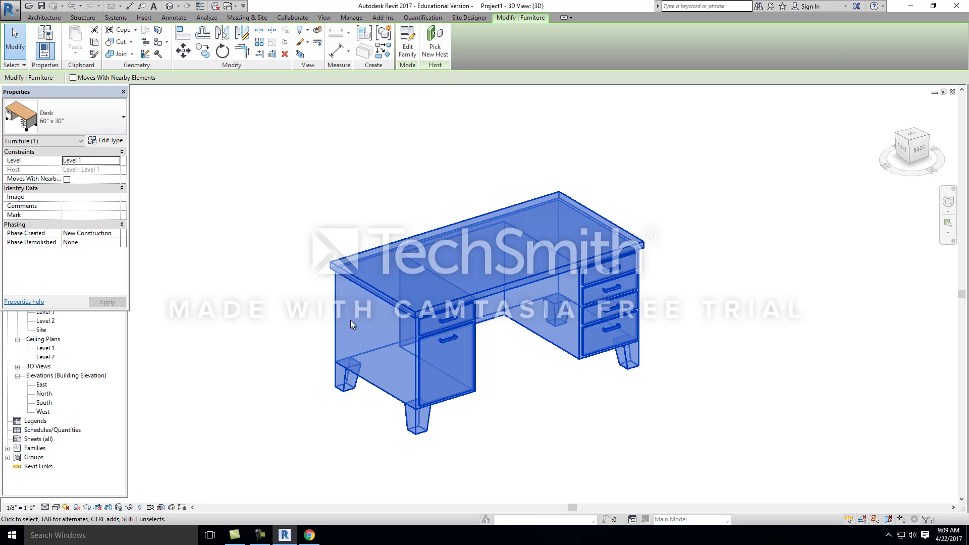
left_click(322, 198)
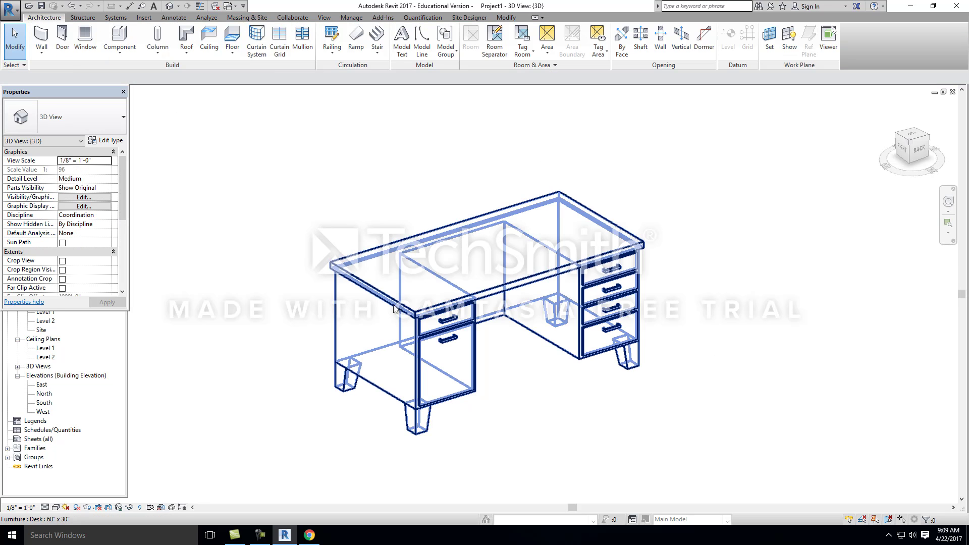
Step: Review the type properties of the placed desk, including its materials and dimensions, without changing anything
left_click(407, 288)
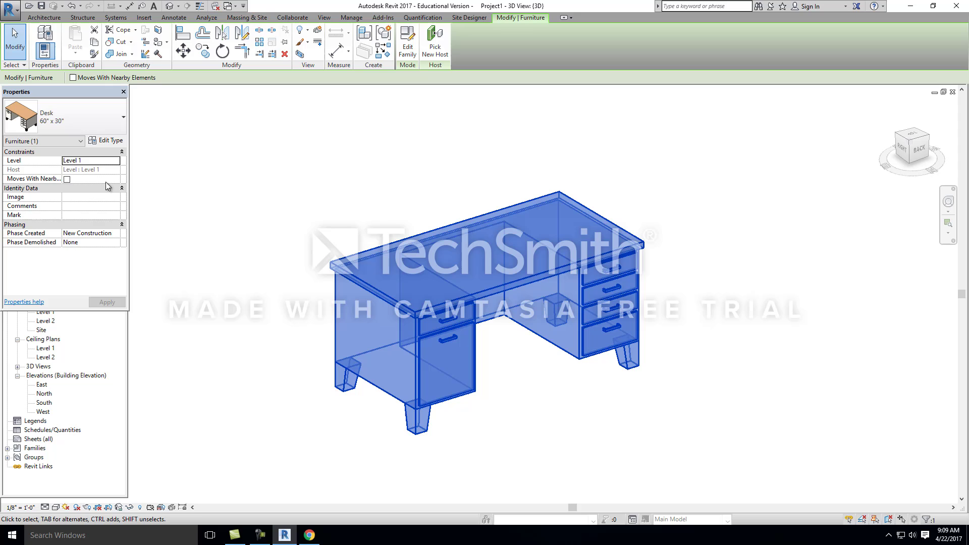
left_click(110, 141)
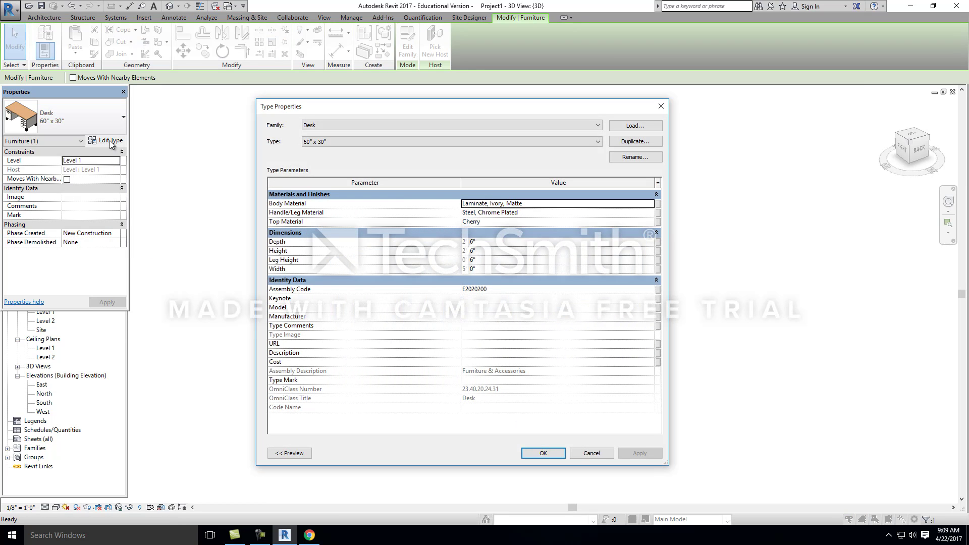
left_click(592, 454)
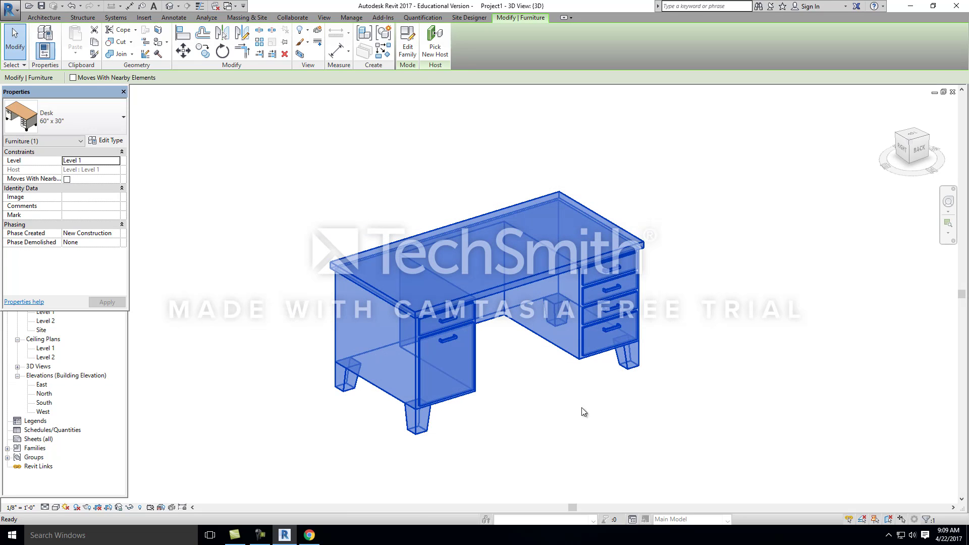
left_click(277, 133)
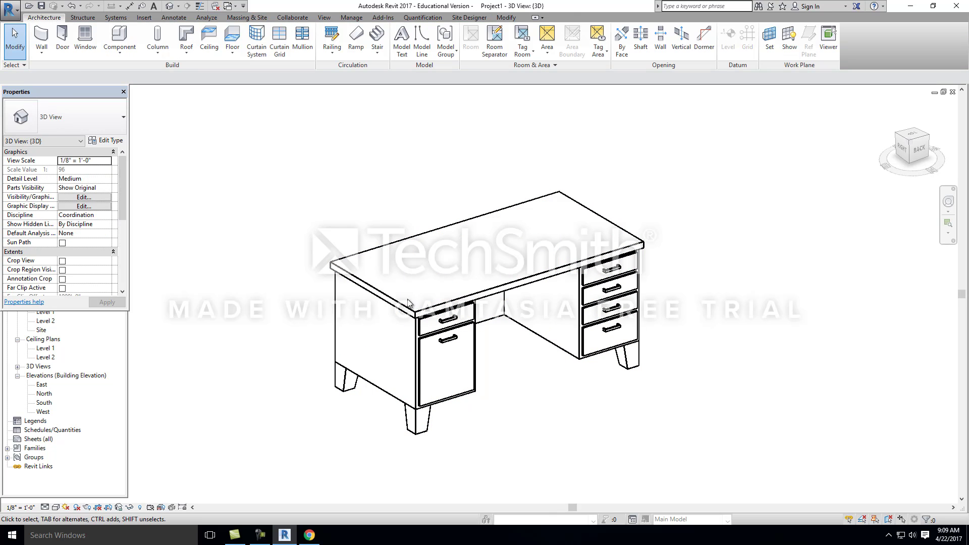
Step: Examine the parameters of the desk's 72" x 36" type in the type properties and leave without applying it
left_click(409, 303)
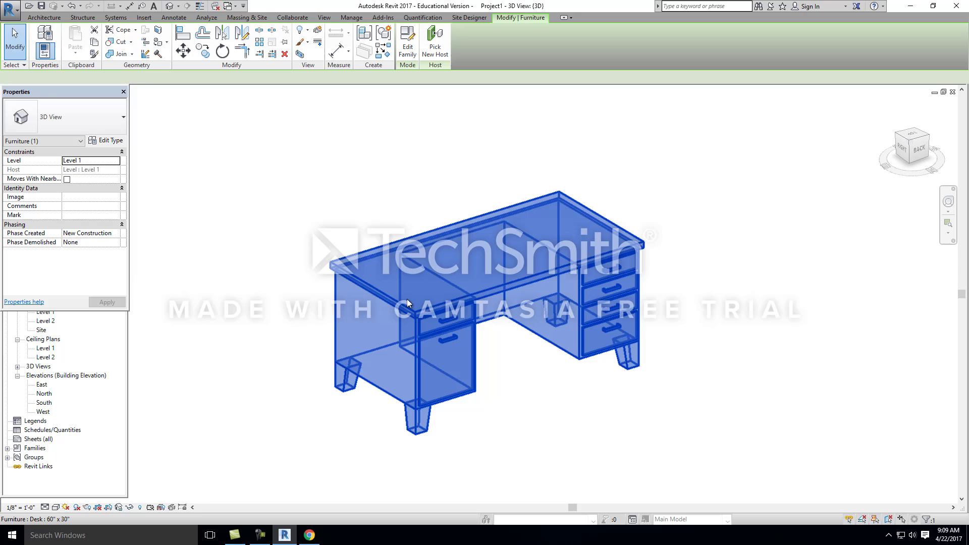
left_click(106, 142)
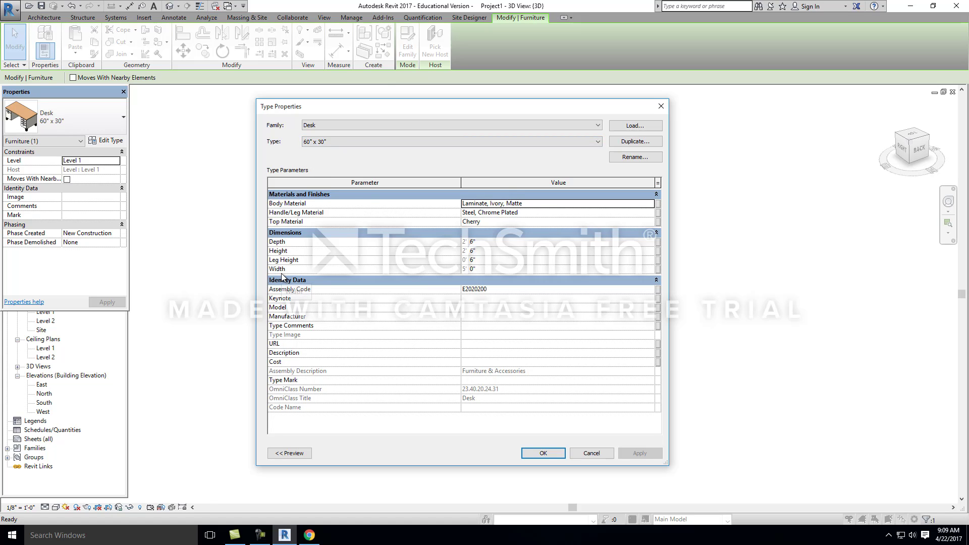
left_click(464, 143)
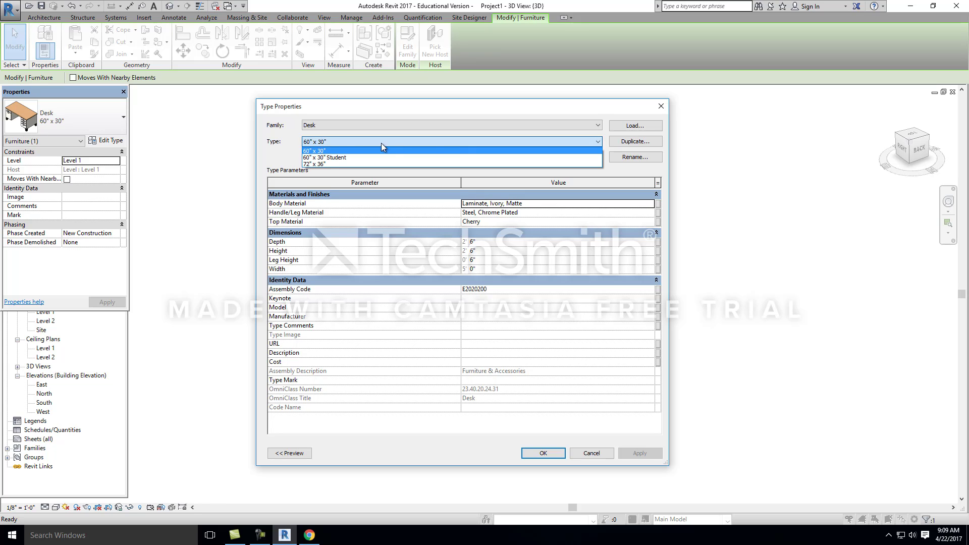
left_click(322, 165)
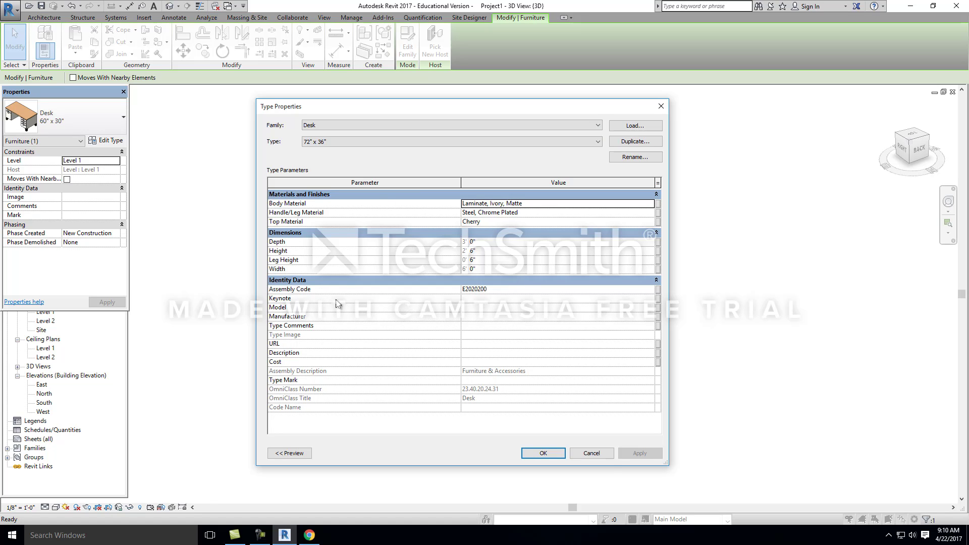
left_click(591, 453)
left_click(240, 124)
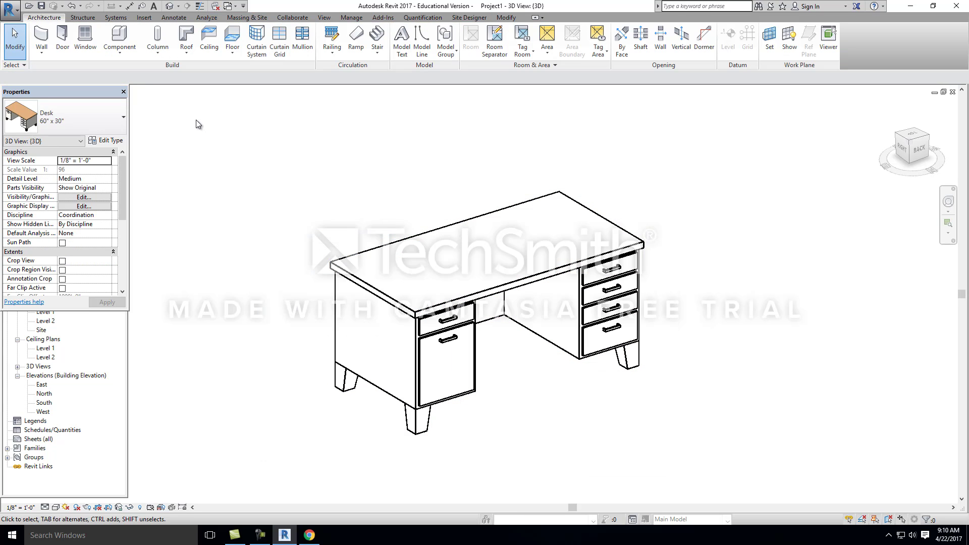
left_click(429, 329)
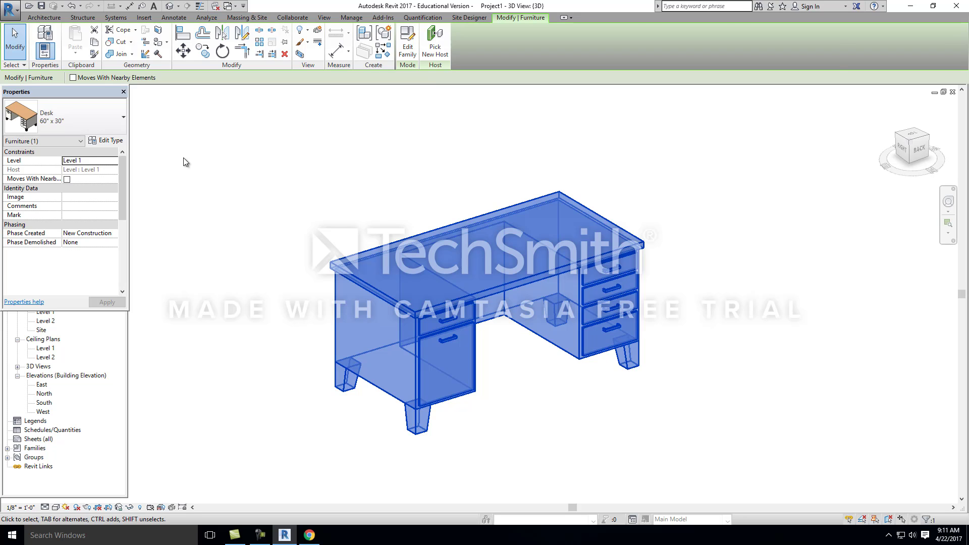
left_click(247, 179)
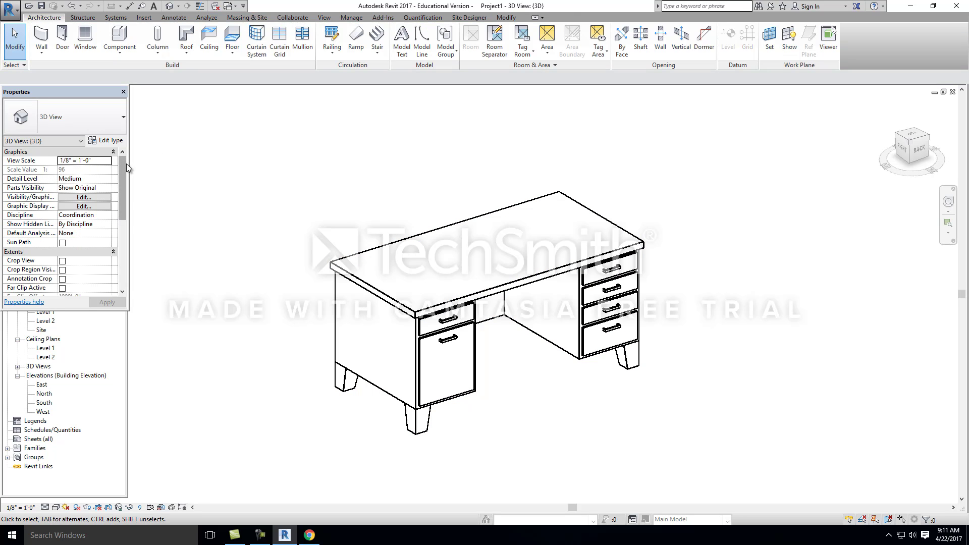
left_click(373, 294)
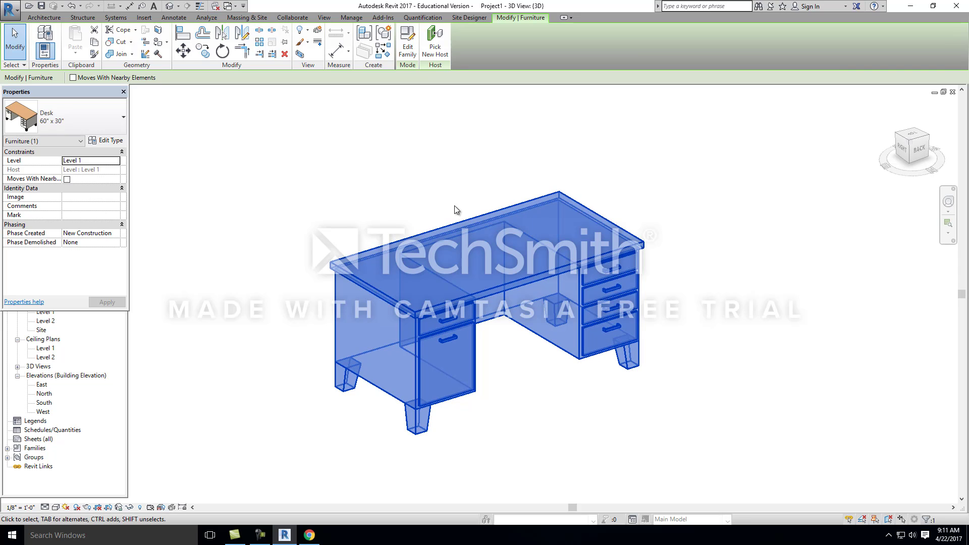
left_click(320, 193)
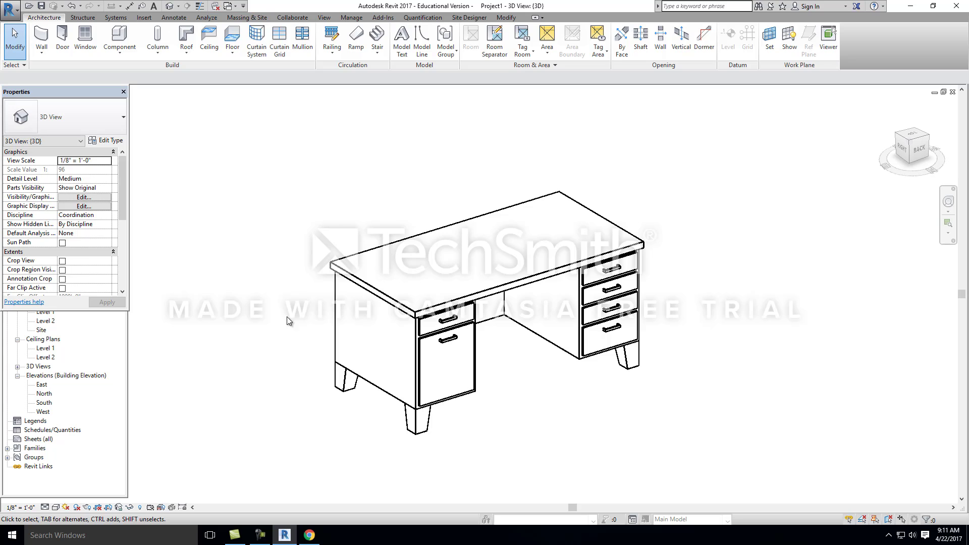
scroll(286, 317, "down", 1)
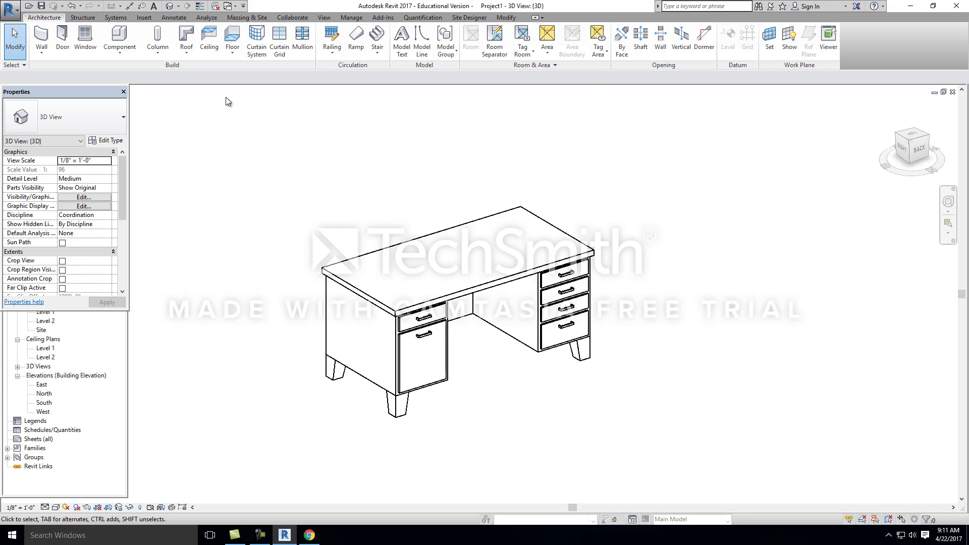
left_click(10, 8)
left_click(33, 45)
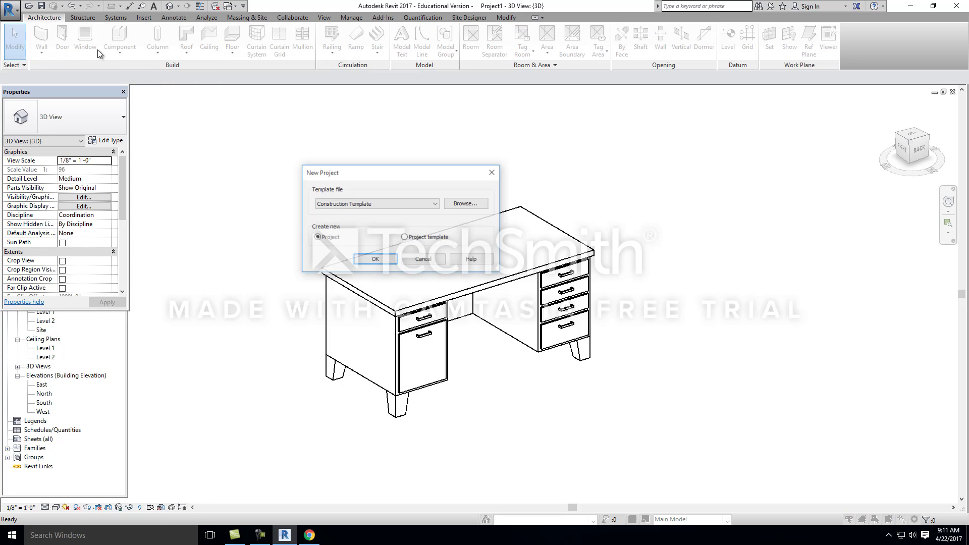
left_click(419, 260)
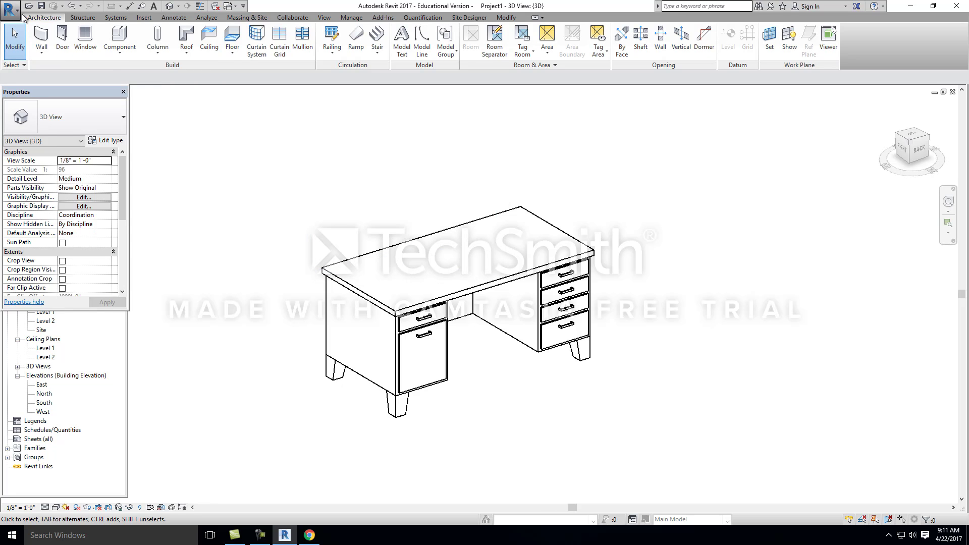
Step: Create a new family from the Furniture template in the English_I folder
left_click(10, 8)
mouse_move(69, 59)
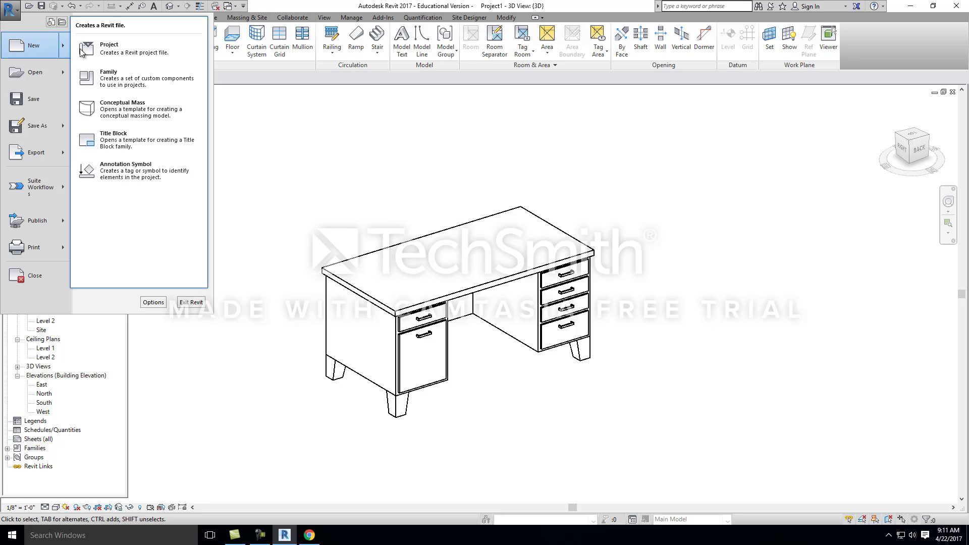
left_click(134, 81)
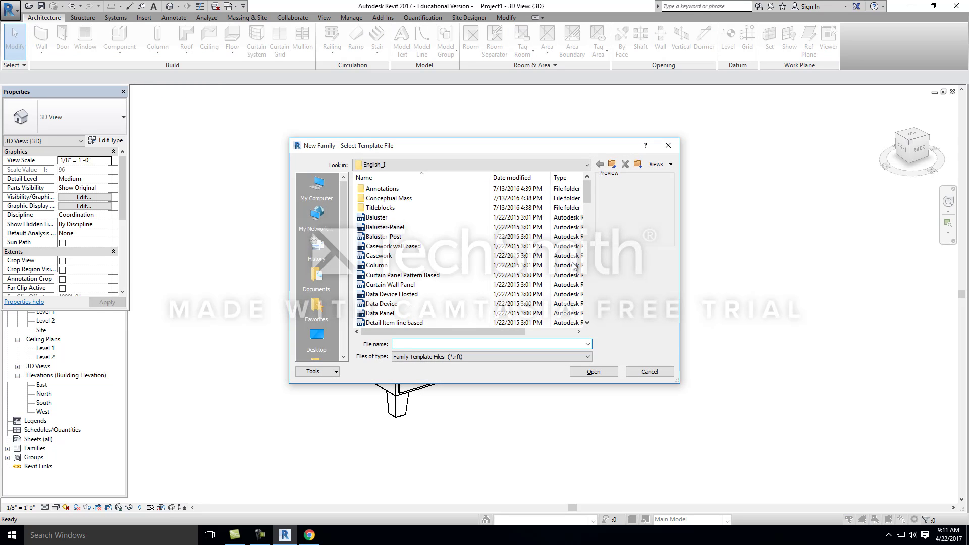
mouse_move(593, 194)
left_mouse_down()
mouse_move(595, 251)
mouse_move(597, 191)
mouse_move(597, 241)
left_mouse_up()
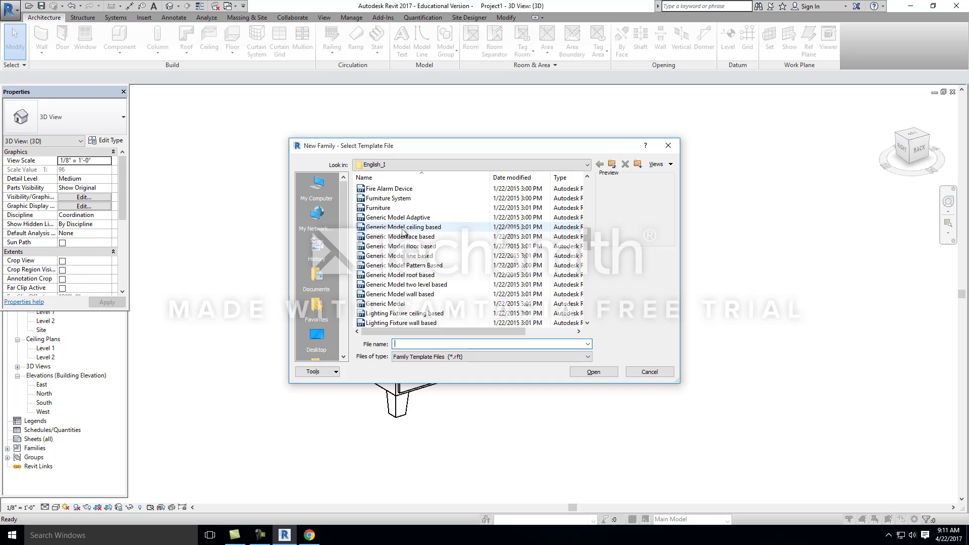
left_click(386, 208)
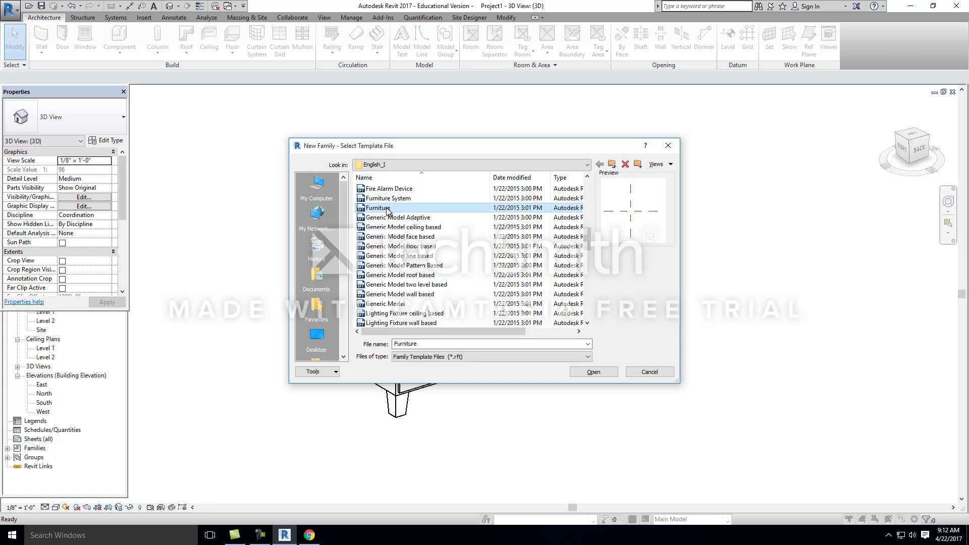
left_click(593, 371)
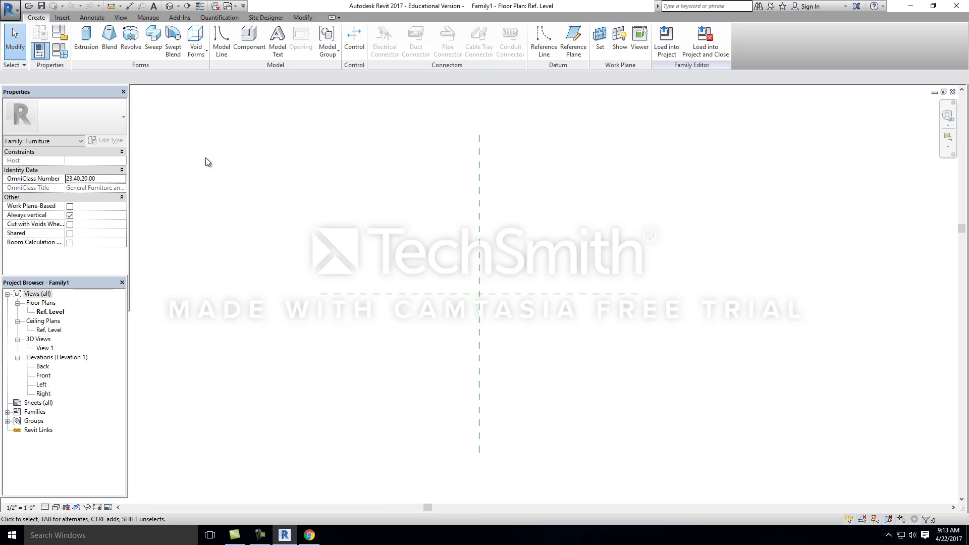
Step: Switch to Chrome, open Critical Thinking Exercise #10 in the course assignments and enlarge its description to read the parametric table instructions
left_click(309, 535)
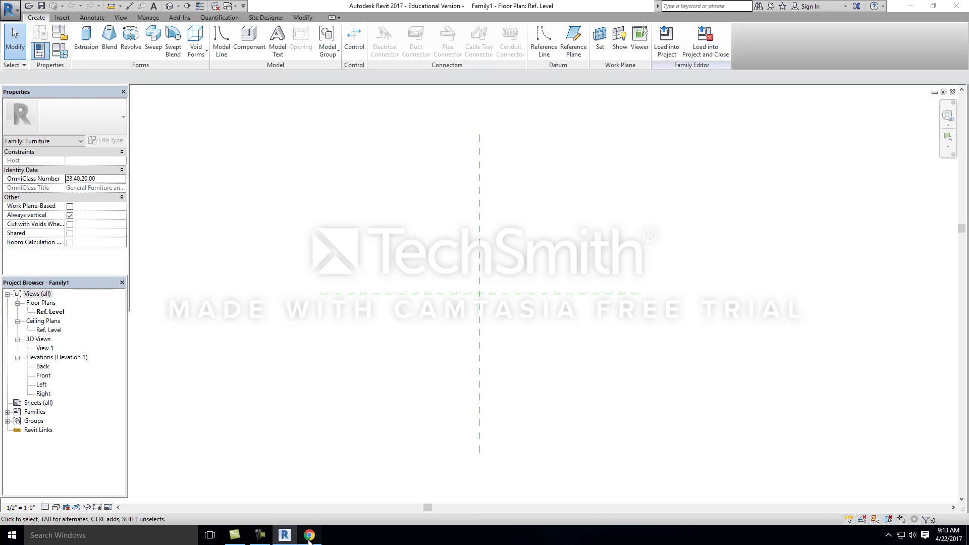
left_click(108, 164)
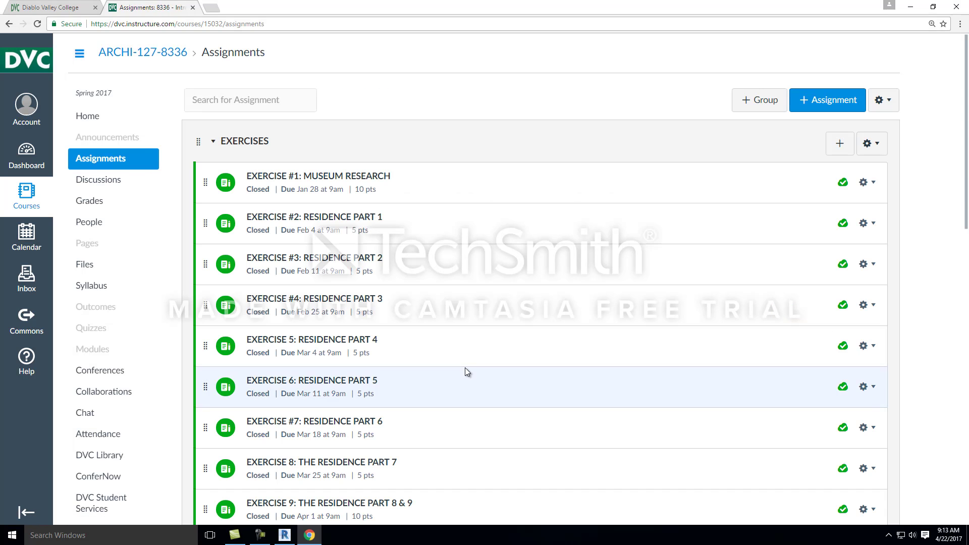
scroll(414, 251, "down", 5)
scroll(414, 251, "down", 9)
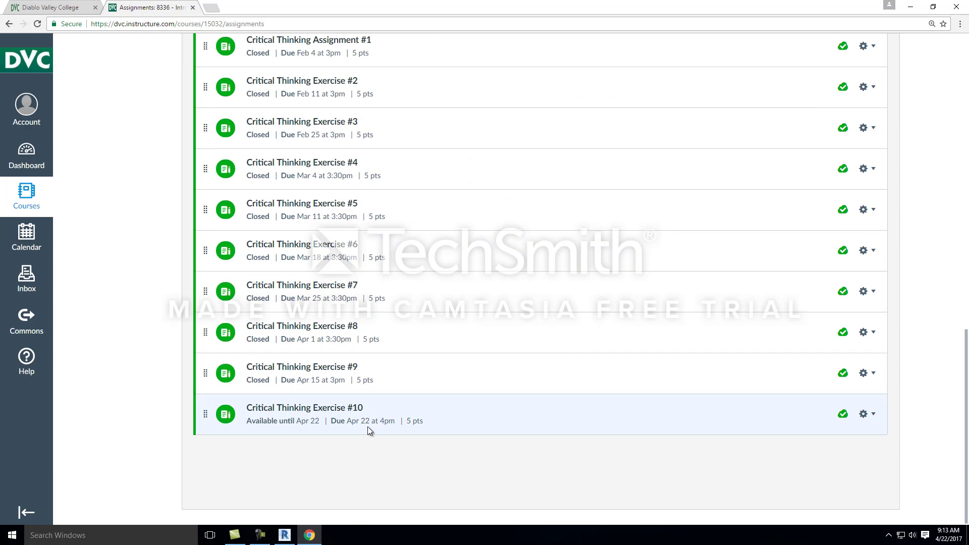
left_click(346, 407)
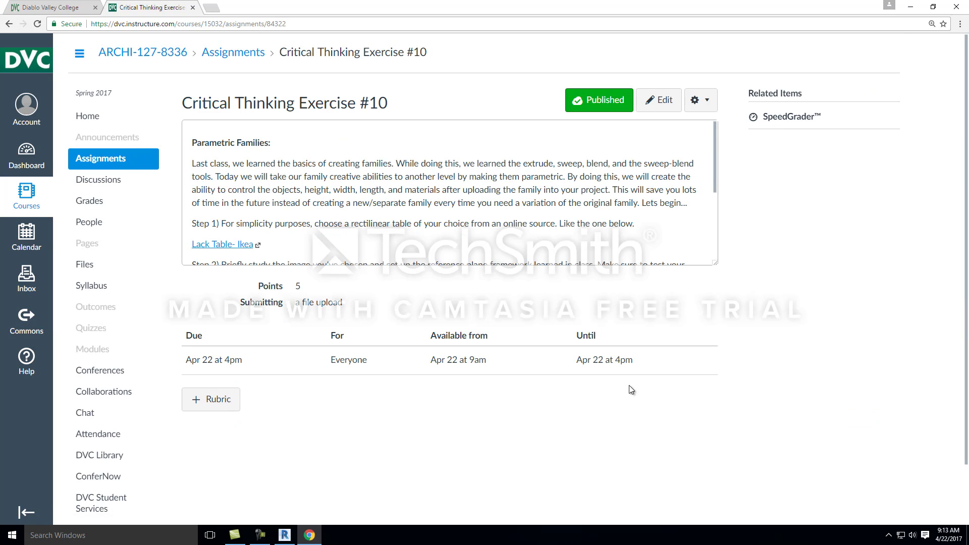
left_click_drag(716, 262, 715, 370)
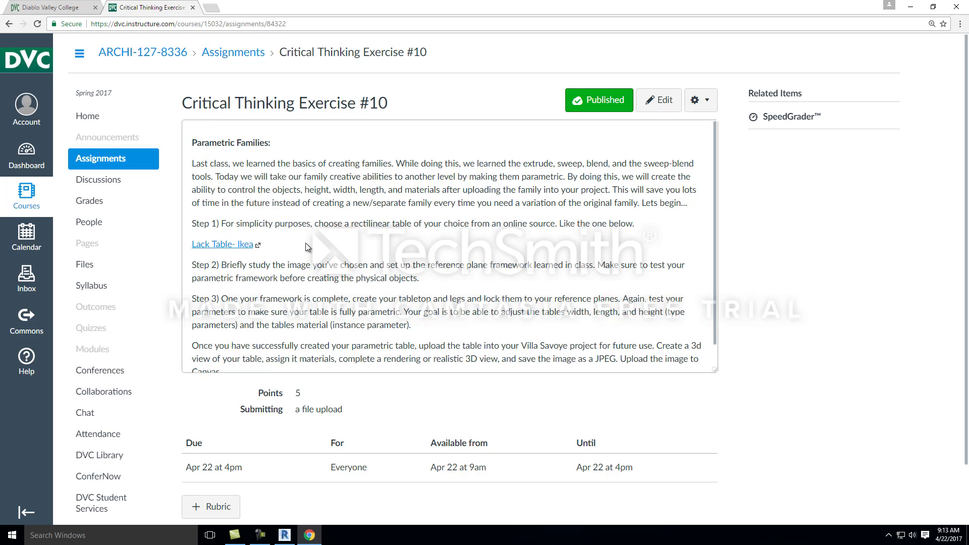
Step: Open the exercise's Lack Table - Ikea link and set the side table's color to White
left_click(247, 247)
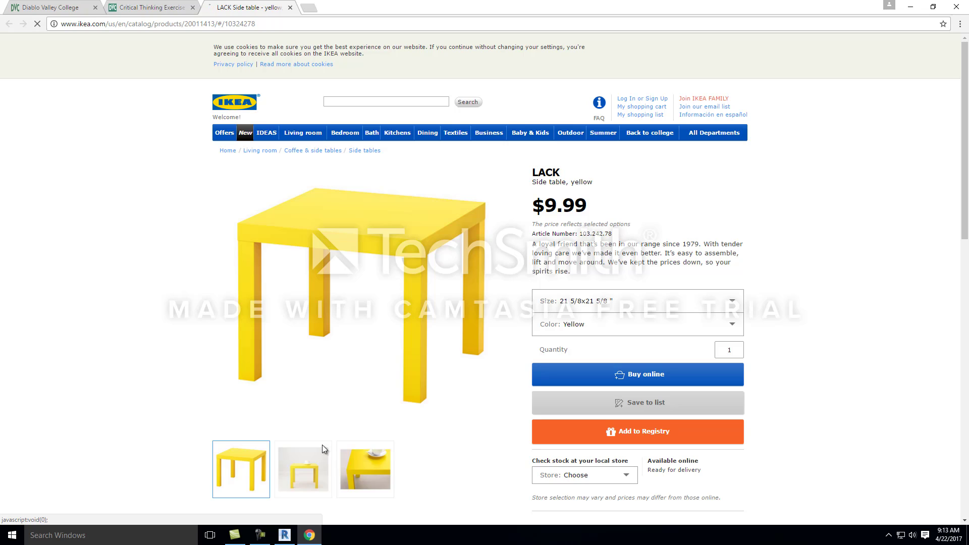
right_click(582, 422)
left_click(235, 252)
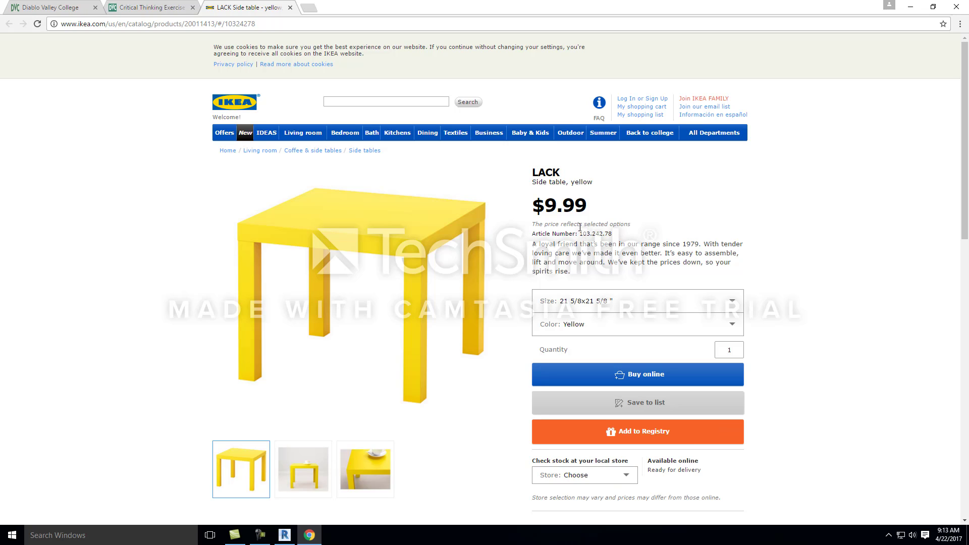
left_click(733, 328)
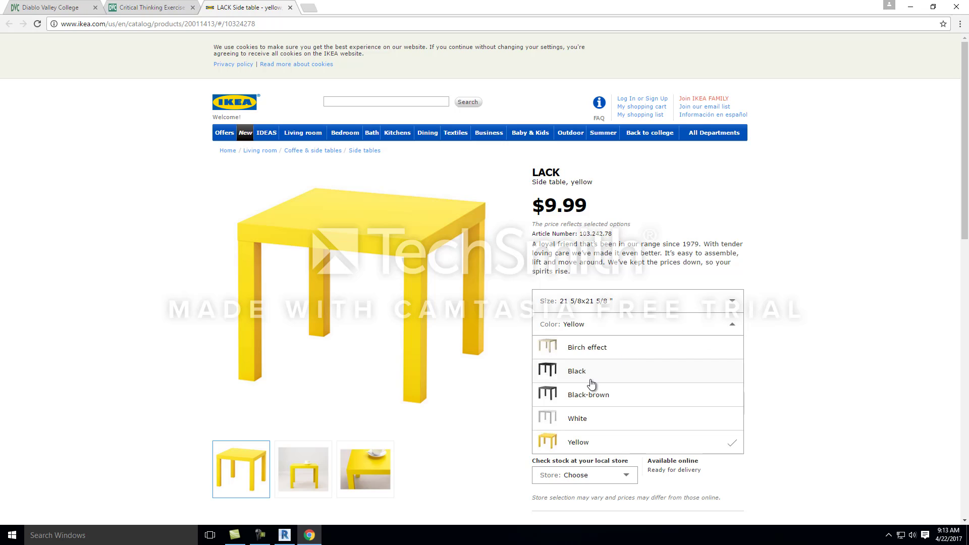
left_click(585, 418)
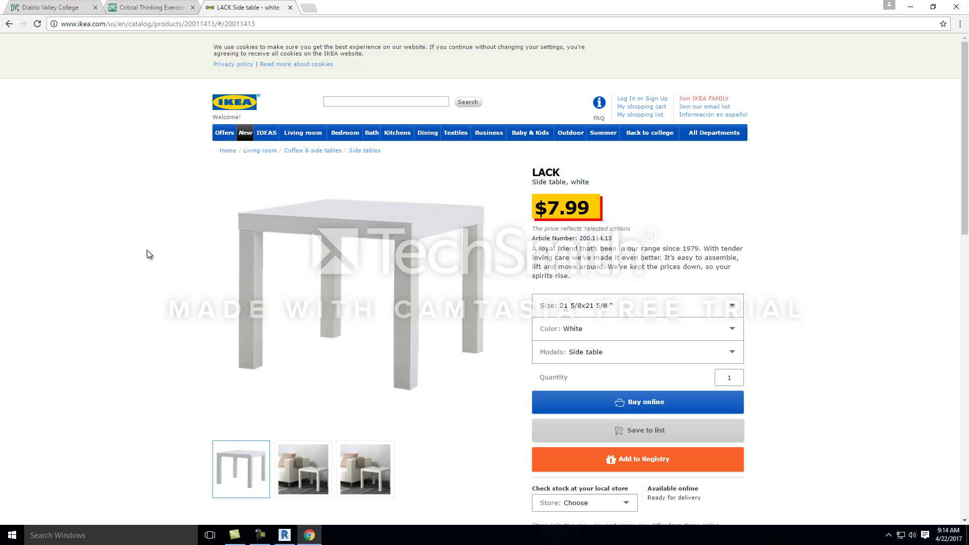
Step: Examine the LACK side table's product dimensions, materials and related tables, and return to Revit
scroll(396, 275, "down", 6)
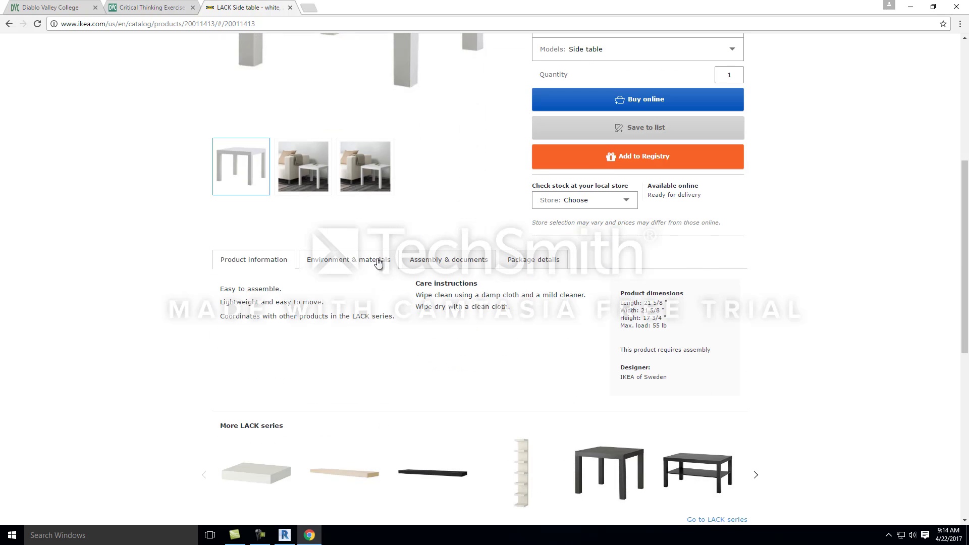
left_click(378, 263)
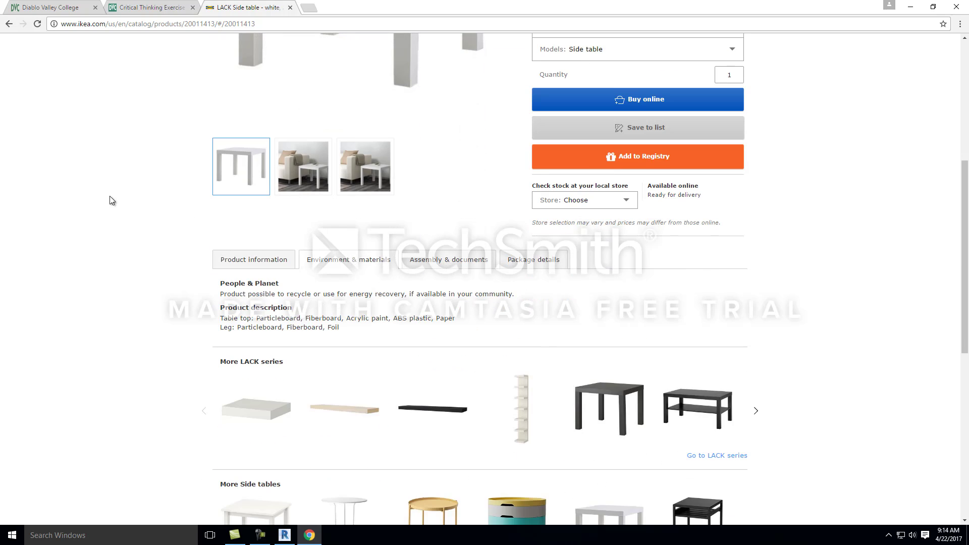
scroll(109, 200, "down", 4)
scroll(320, 283, "down", 3)
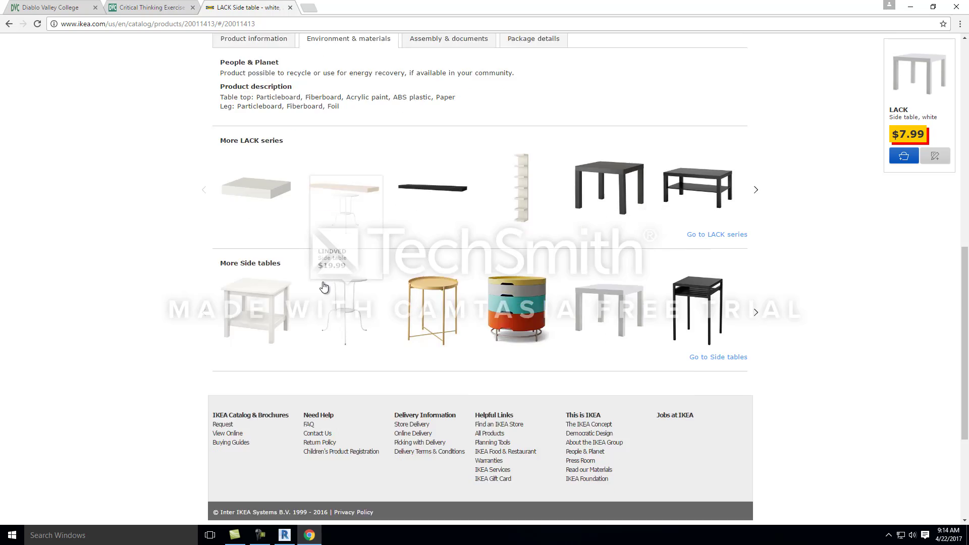
scroll(286, 307, "up", 4)
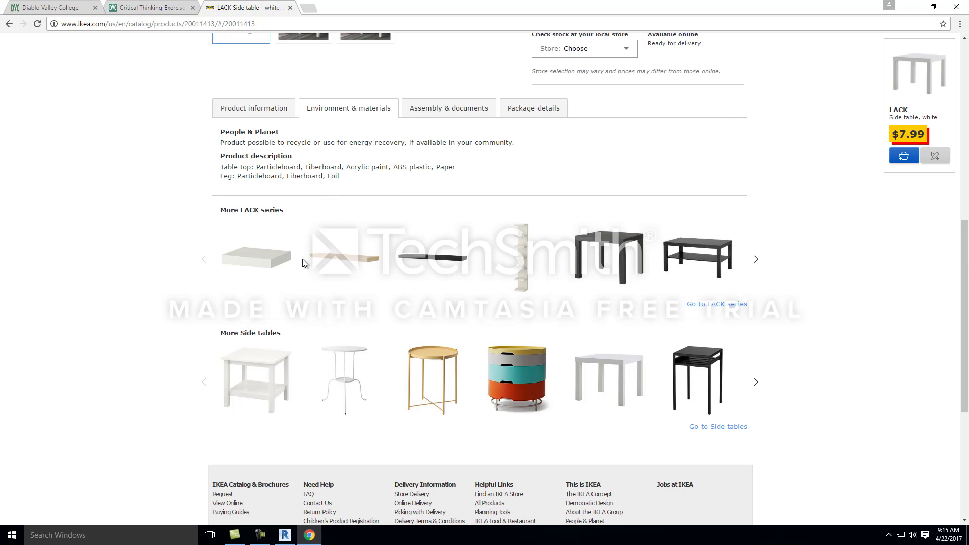
scroll(302, 259, "up", 8)
scroll(405, 193, "up", 2)
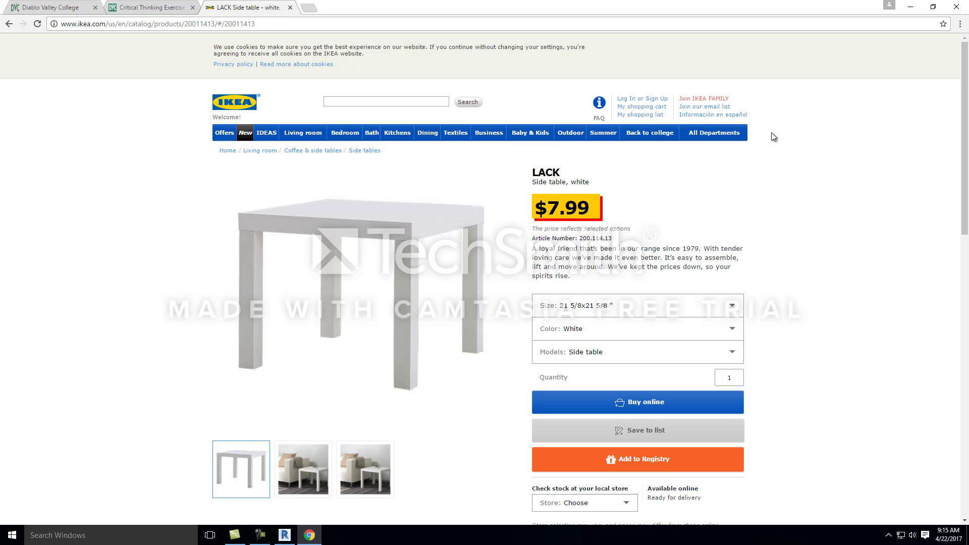
left_click(915, 10)
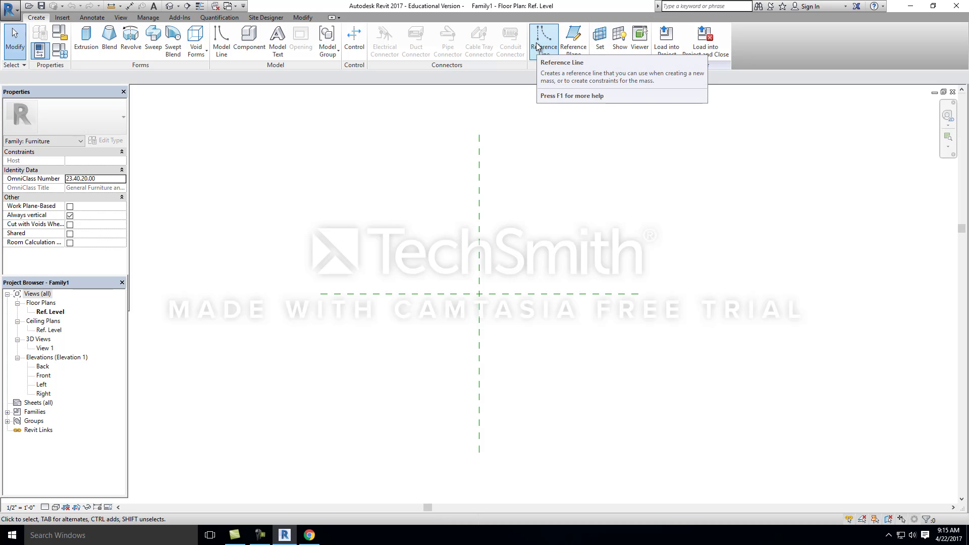
Step: Draw two vertical reference planes, one on each side of the vertical center plane and about 2' from it
left_click(578, 42)
middle_click_drag(532, 196, 461, 199)
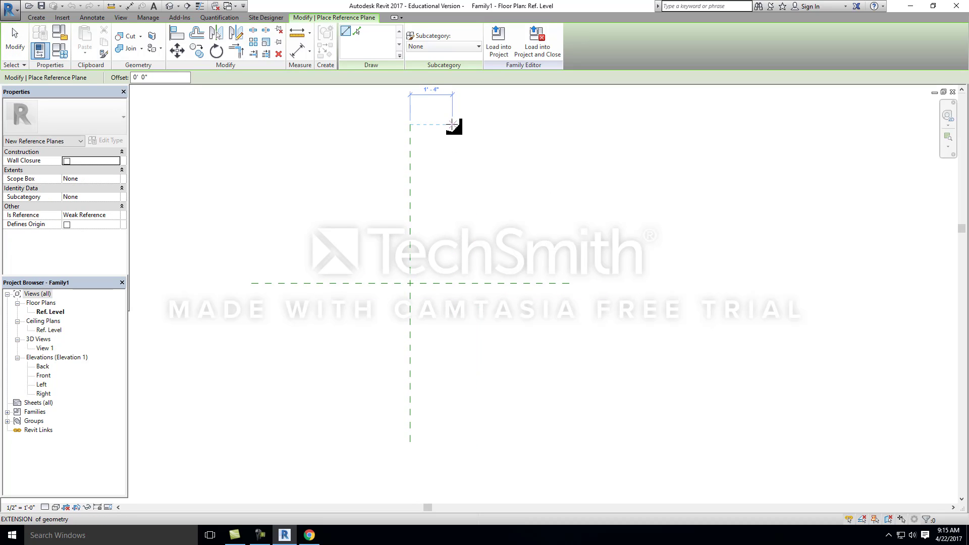
scroll(447, 125, "down", 1)
middle_click_drag(447, 125, 450, 165)
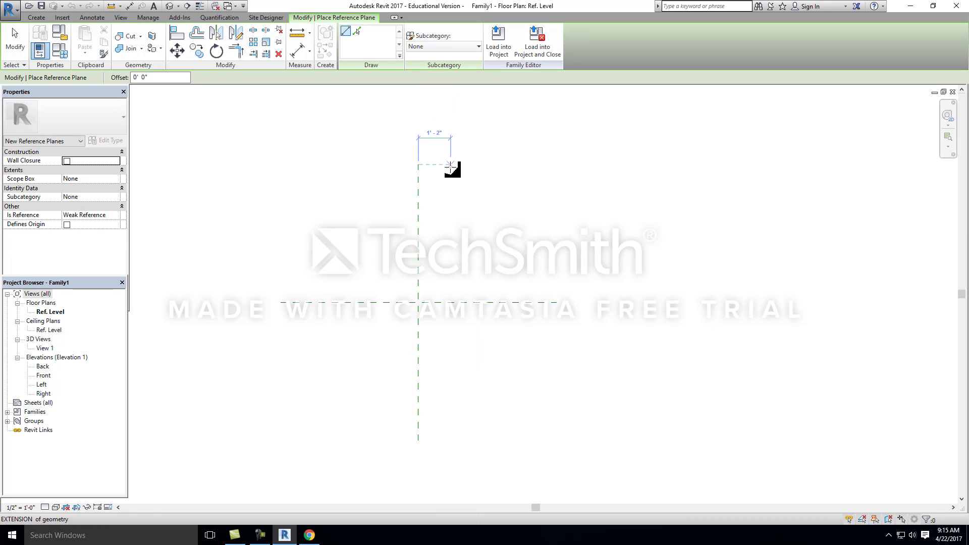
scroll(447, 166, "up", 3)
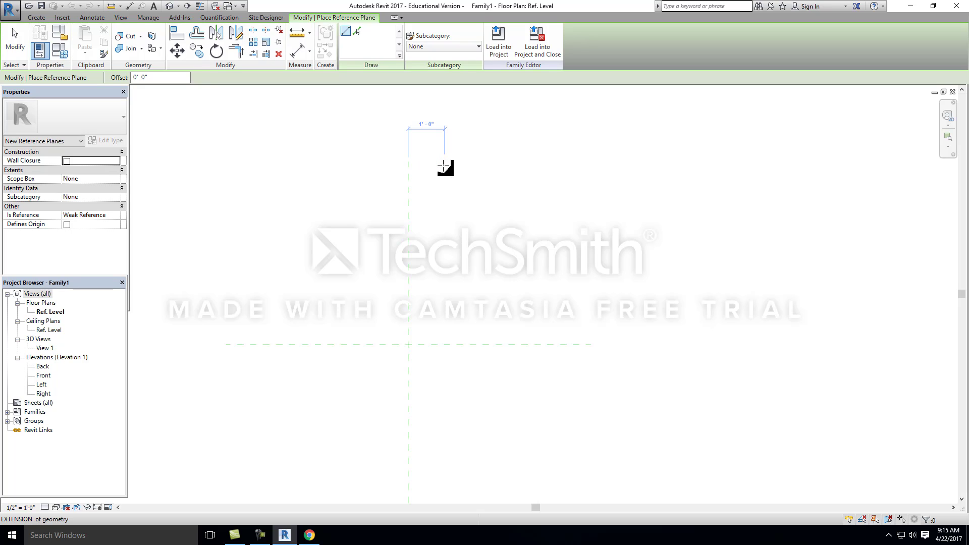
scroll(443, 163, "down", 1)
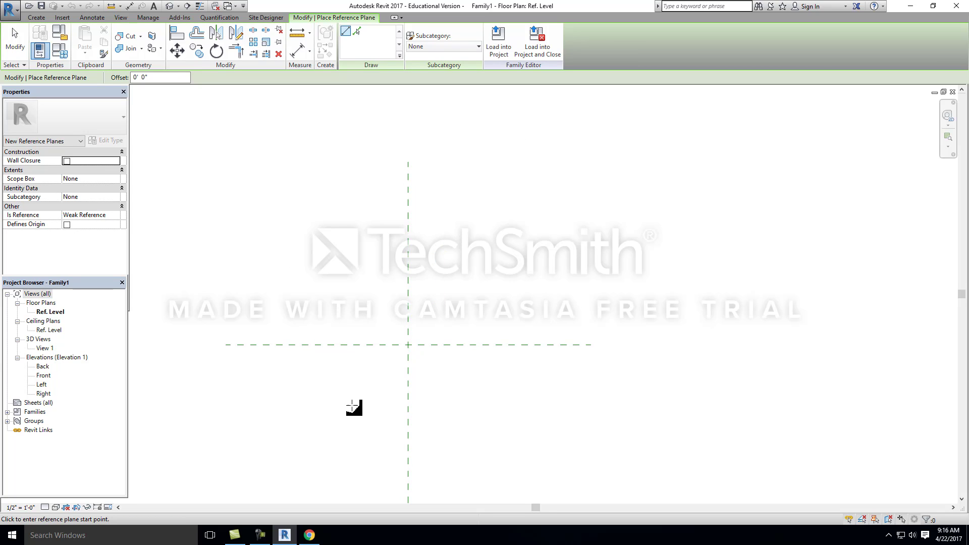
middle_click_drag(437, 395, 413, 355)
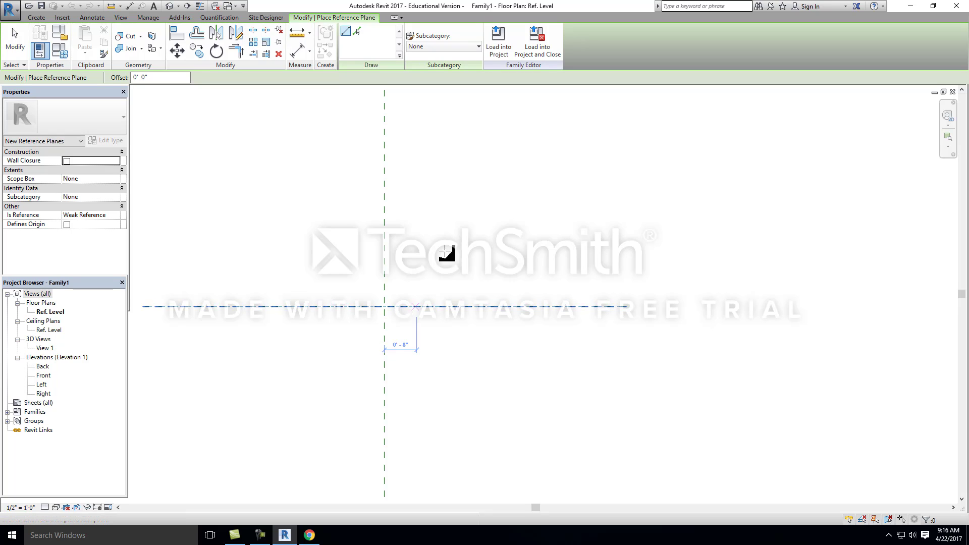
scroll(440, 328, "down", 2)
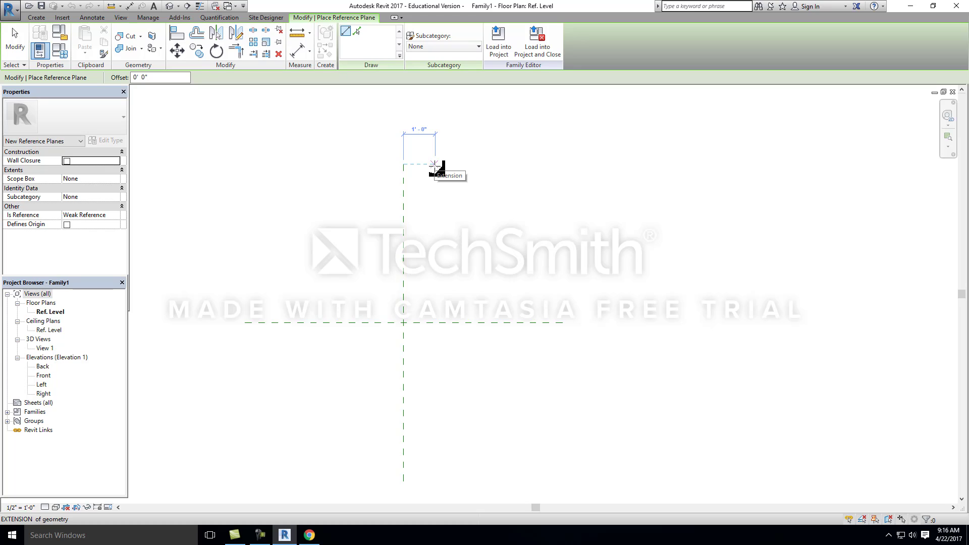
left_click(466, 164)
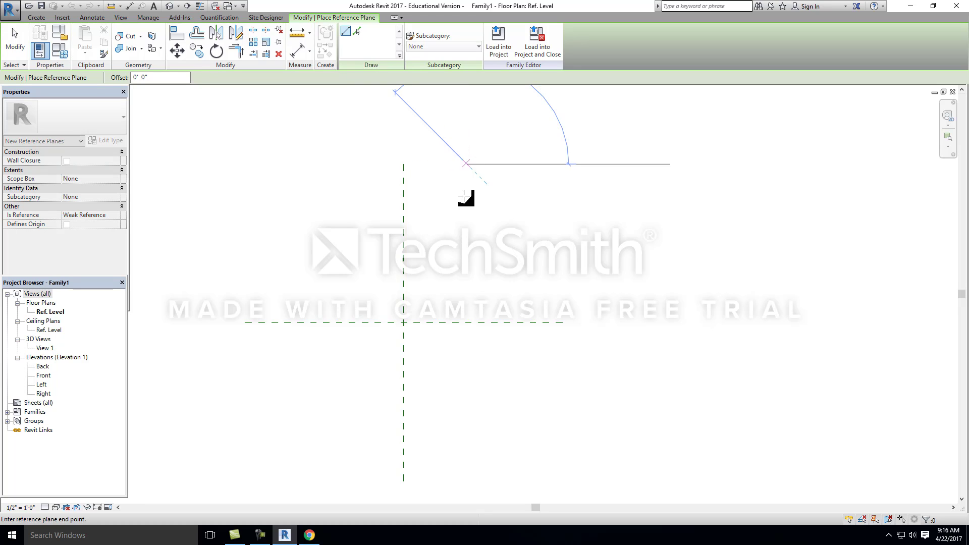
left_click(467, 482)
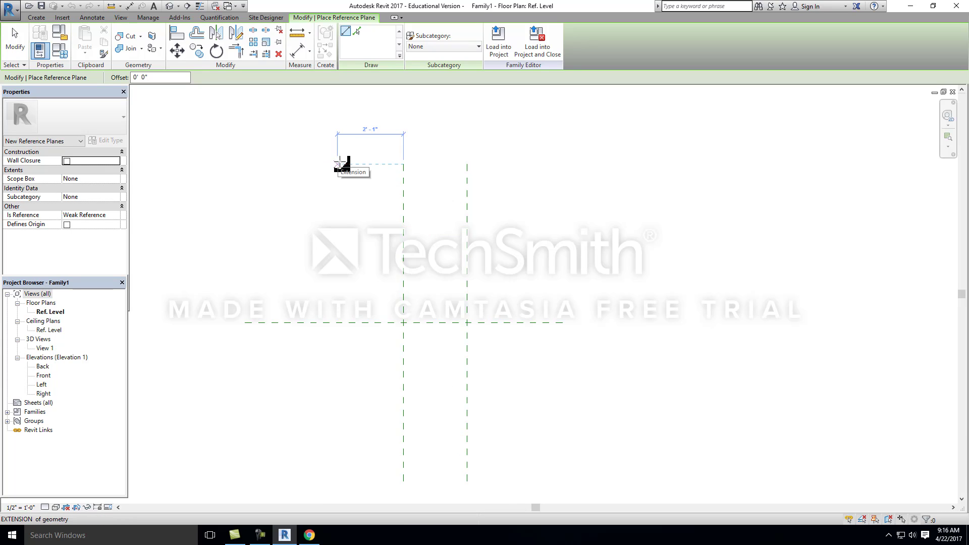
left_click(340, 164)
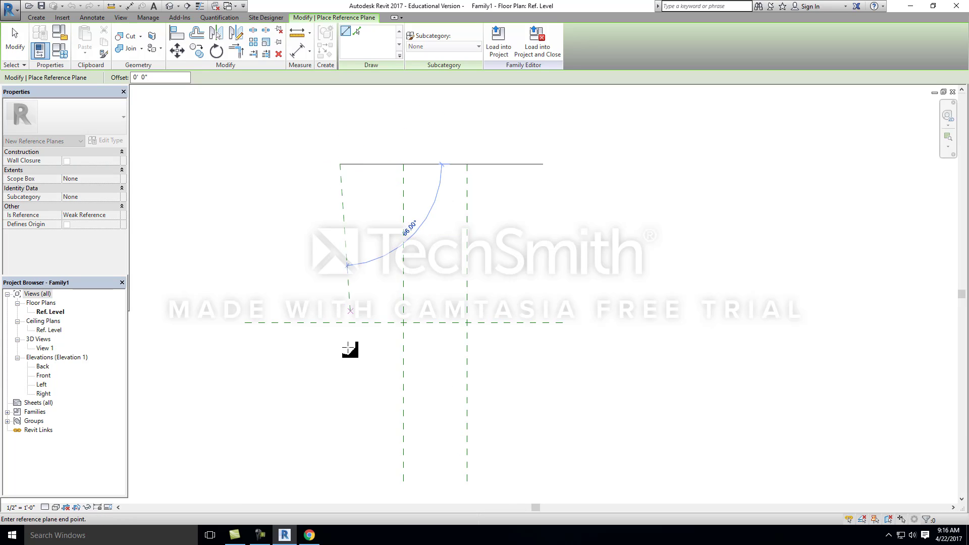
left_click(340, 481)
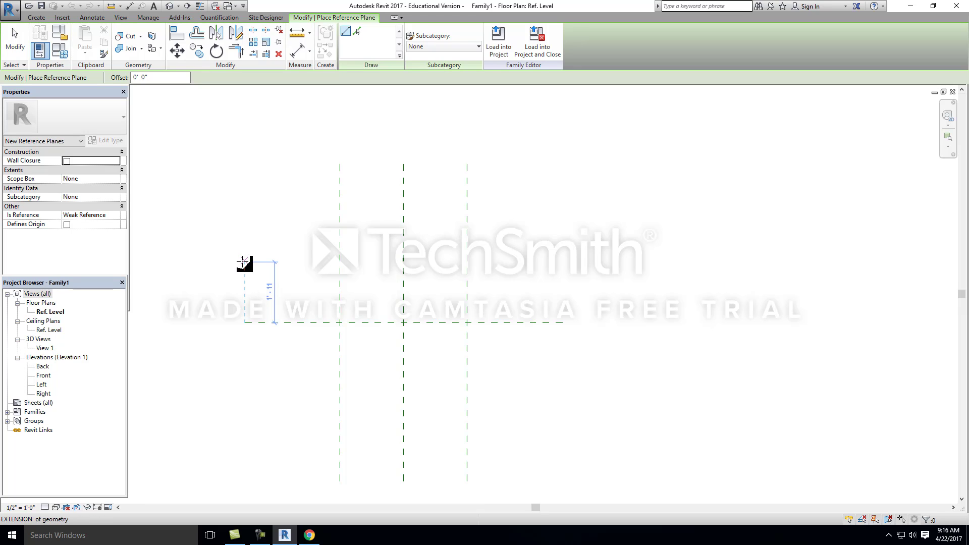
Step: Draw two horizontal reference planes, one above and one below the horizontal center plane, each about 2' from it
left_click(243, 260)
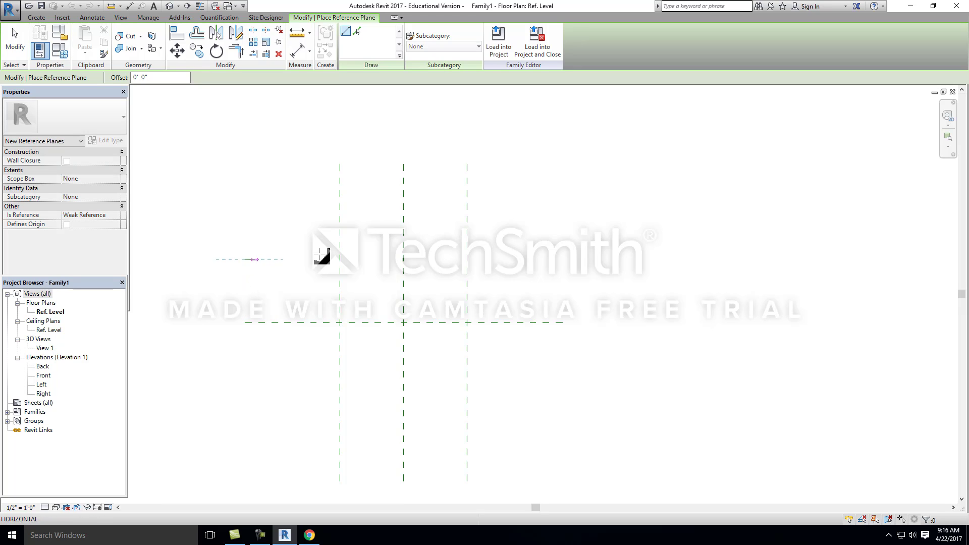
left_click(563, 259)
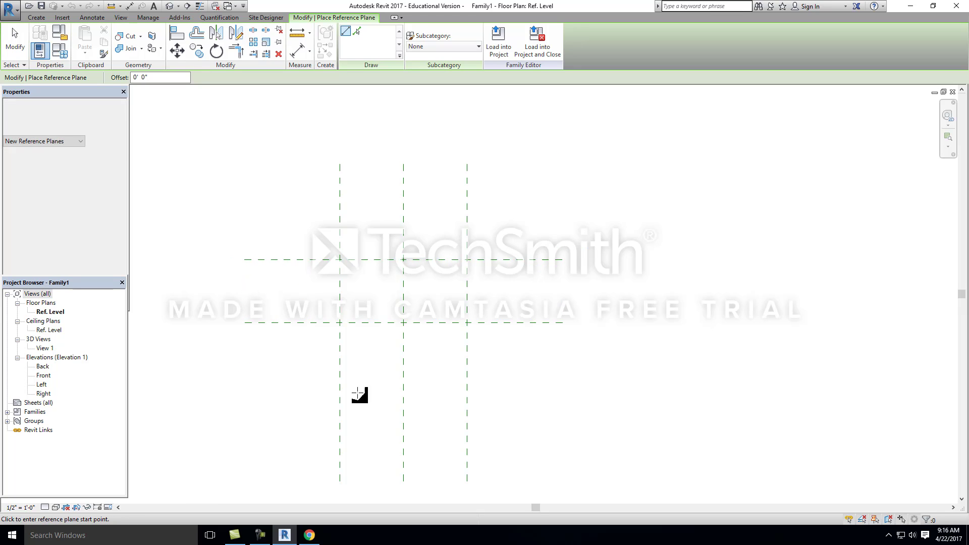
left_click(245, 387)
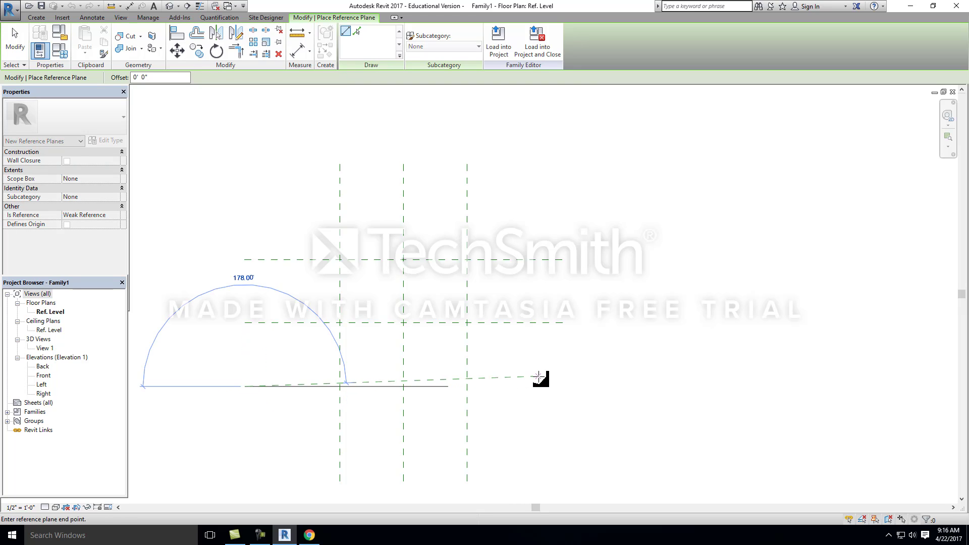
left_click(561, 387)
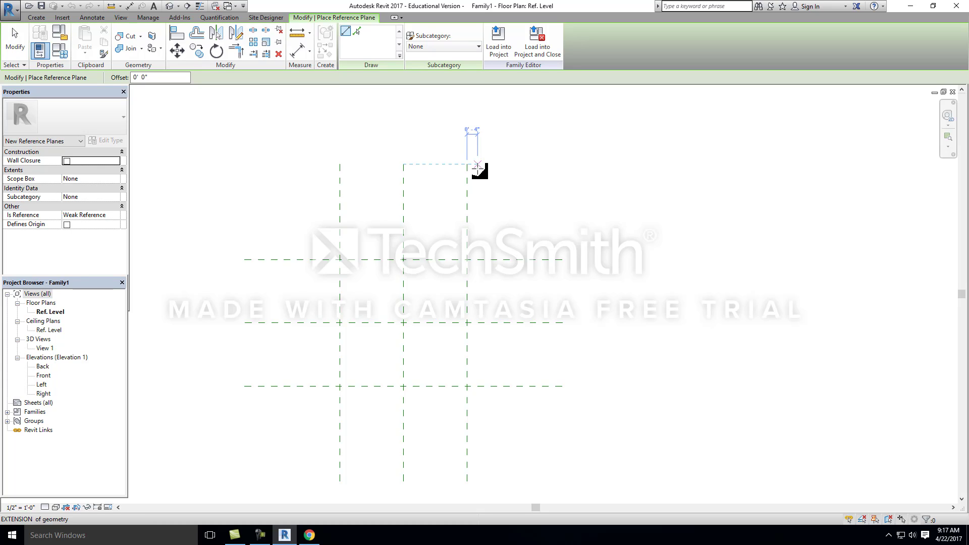
Step: Draw two vertical reference planes, each about 3" inside one of the two outer vertical planes and matching their length
middle_click_drag(392, 316, 372, 275)
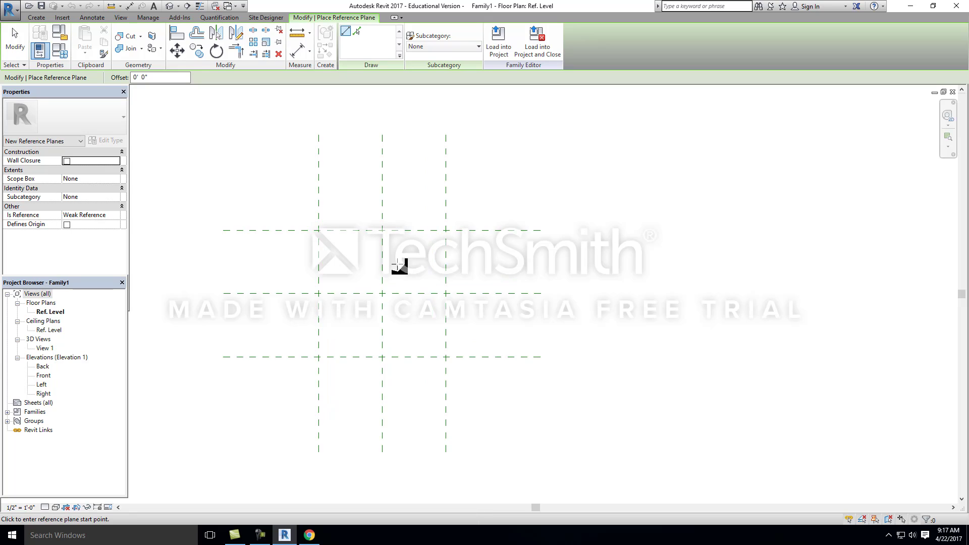
scroll(368, 201, "down", 2)
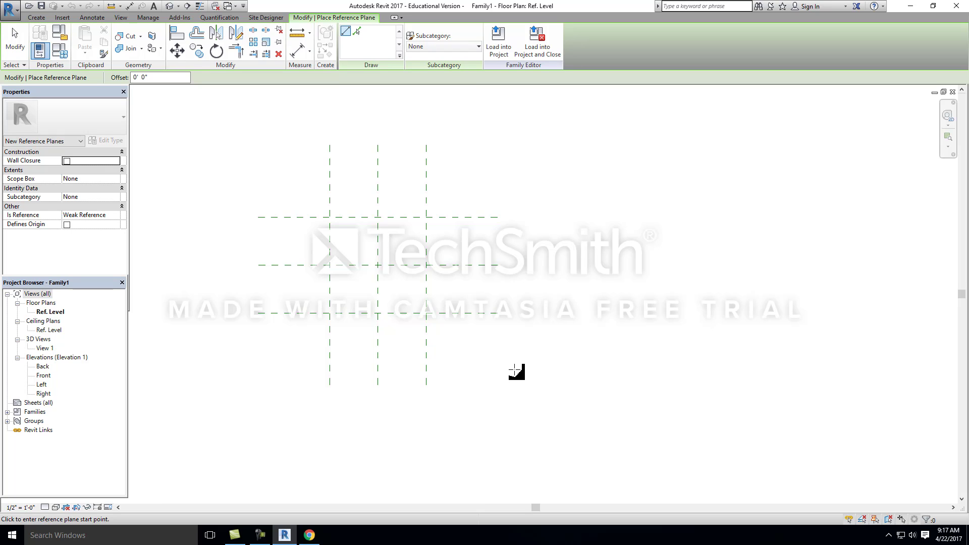
scroll(363, 197, "up", 2)
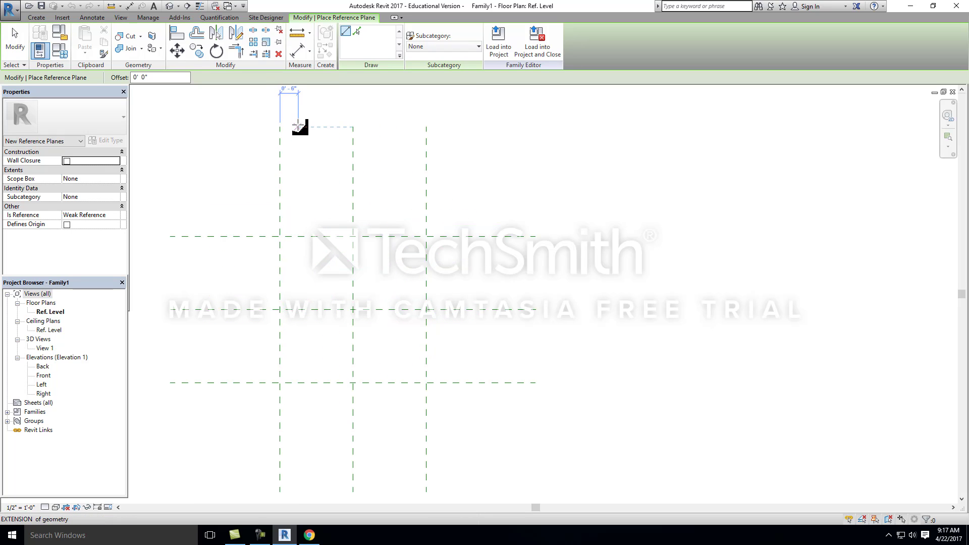
scroll(292, 146, "up", 2)
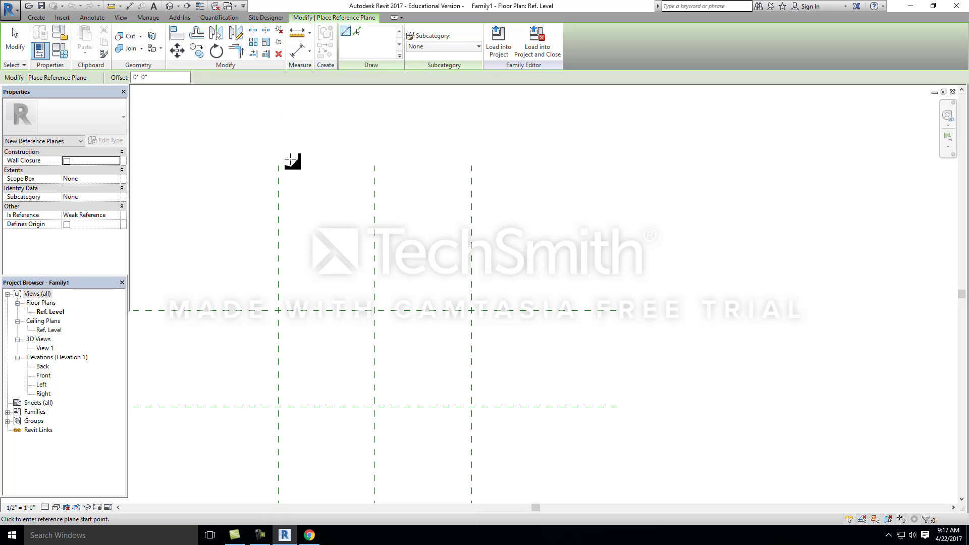
left_click(291, 166)
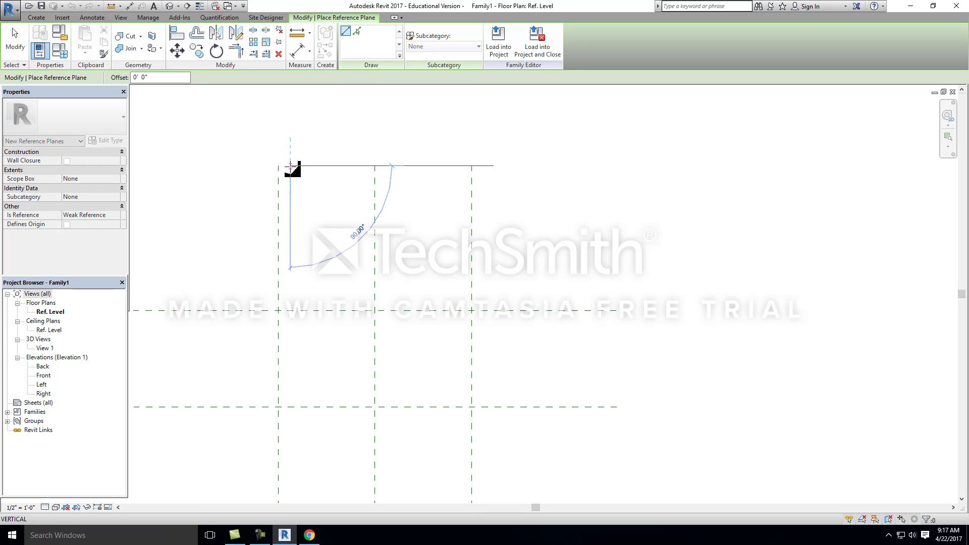
scroll(292, 348, "down", 2)
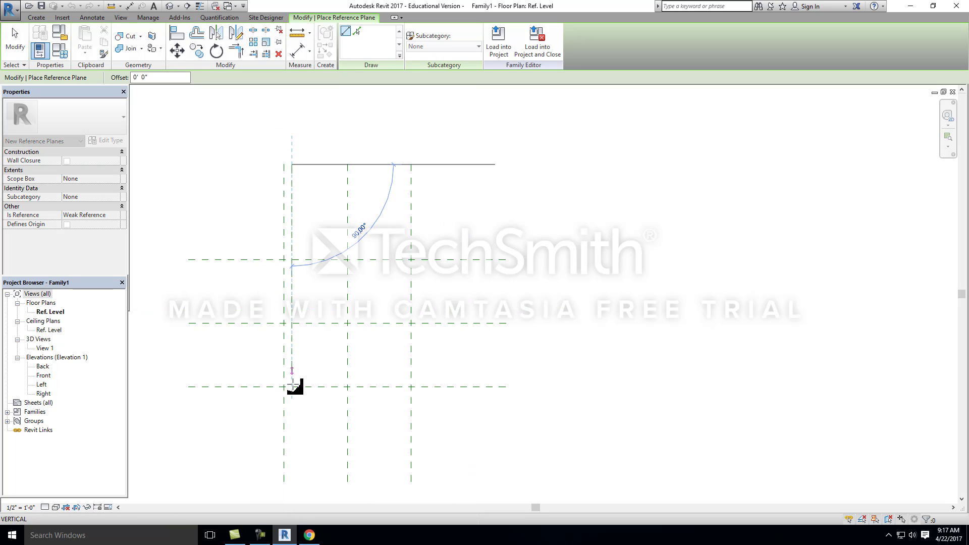
left_click(292, 482)
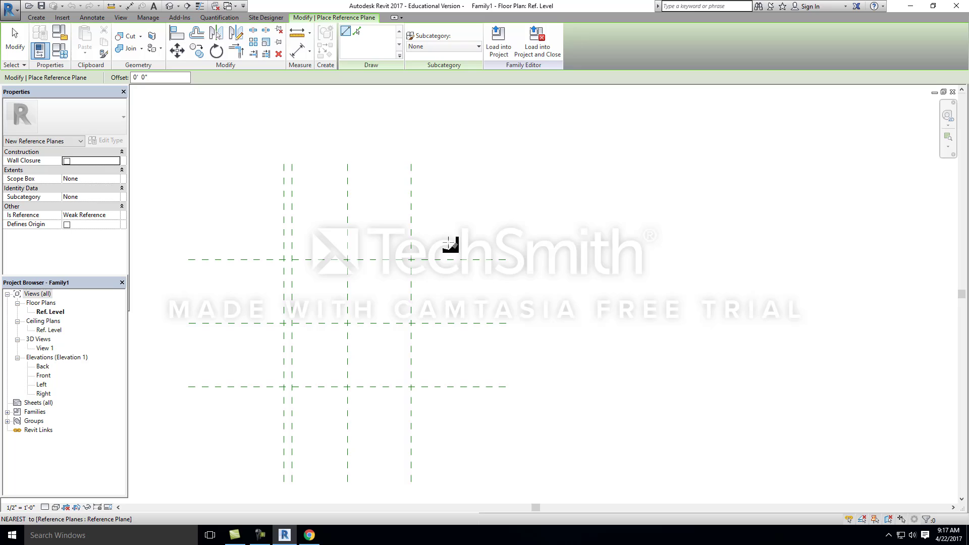
left_click(403, 165)
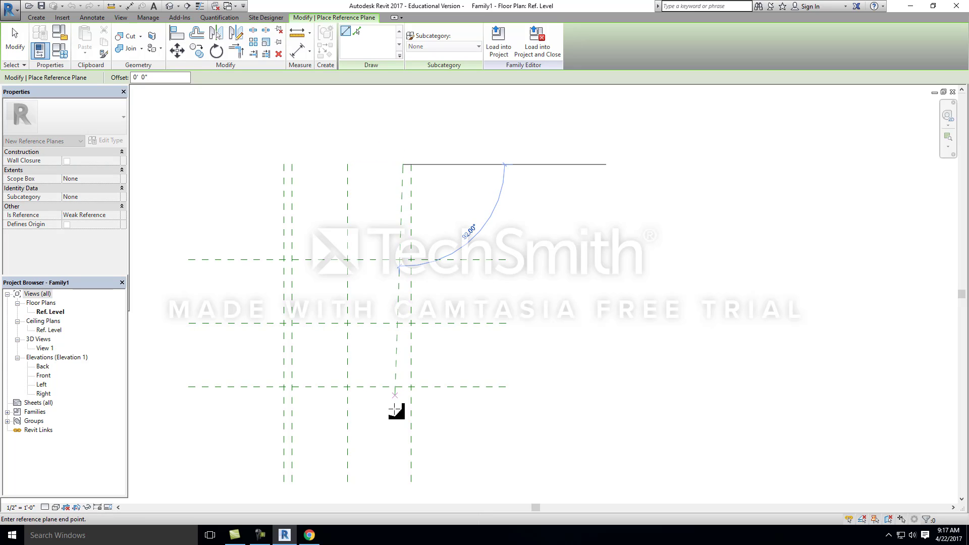
left_click(403, 482)
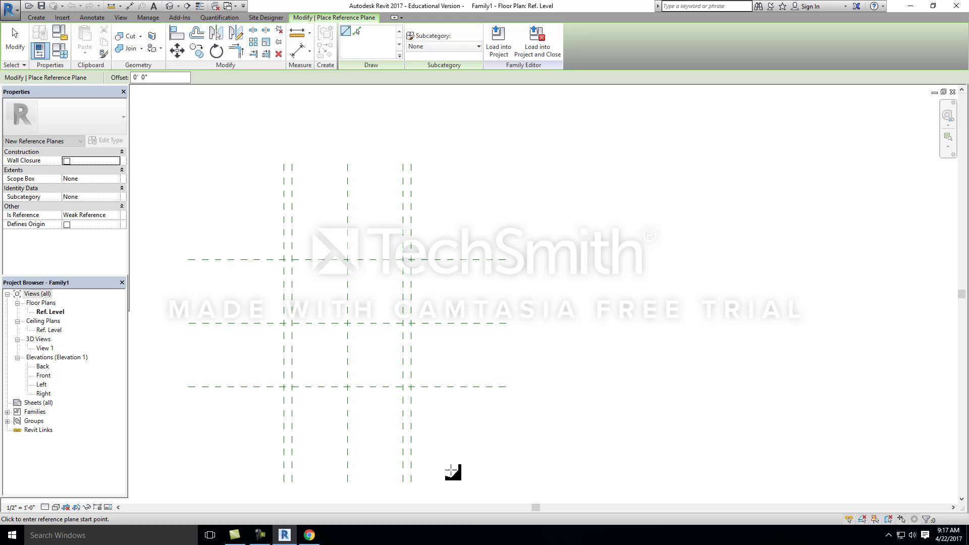
Step: Draw two horizontal reference planes, each about 3" inside the upper or lower outer horizontal plane and matching their length
left_click(190, 267)
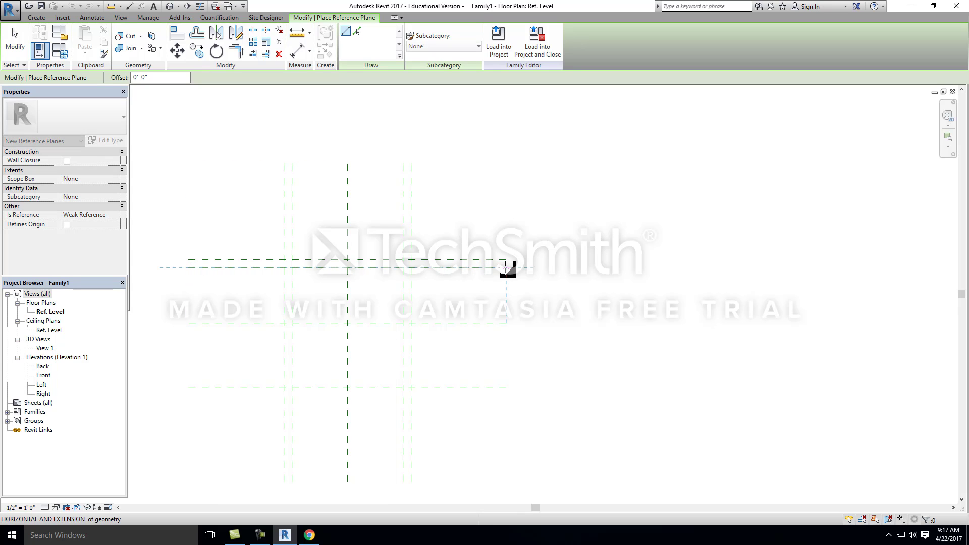
left_click(506, 268)
scroll(425, 320, "up", 1)
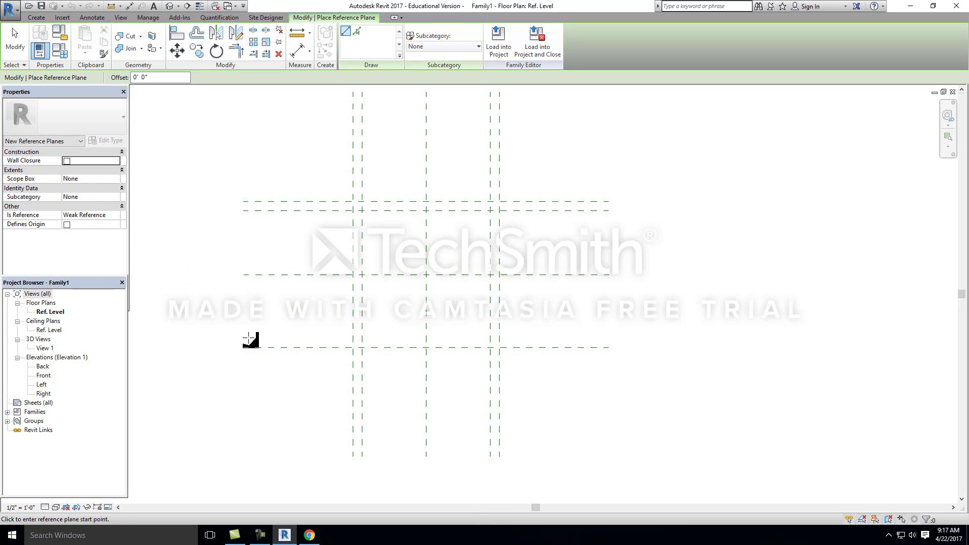
left_click(244, 338)
left_click(608, 338)
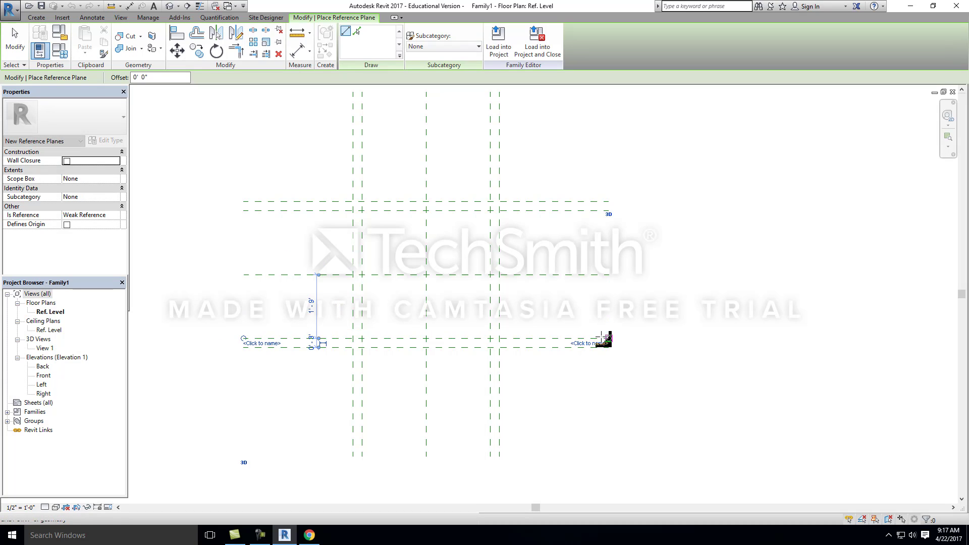
scroll(339, 306, "down", 4)
scroll(371, 289, "up", 3)
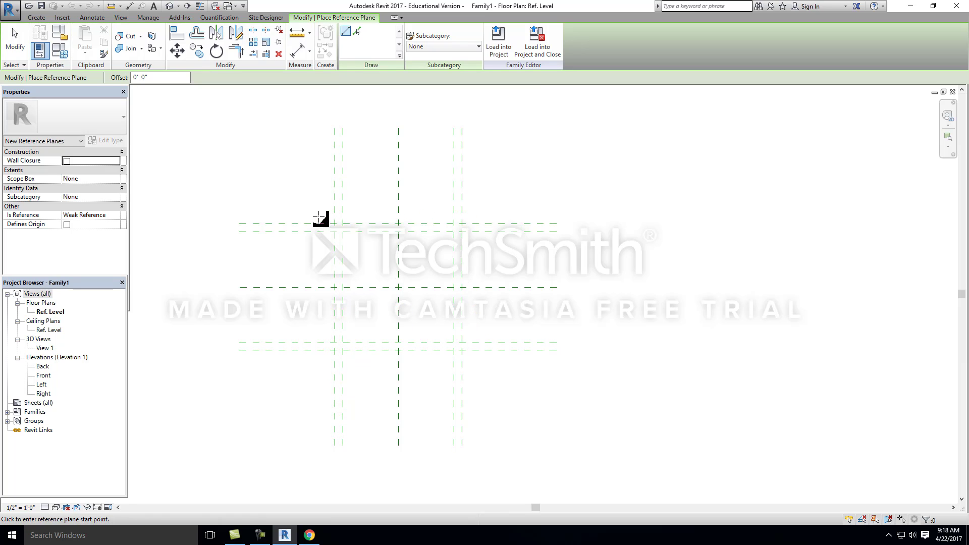
scroll(319, 217, "up", 2)
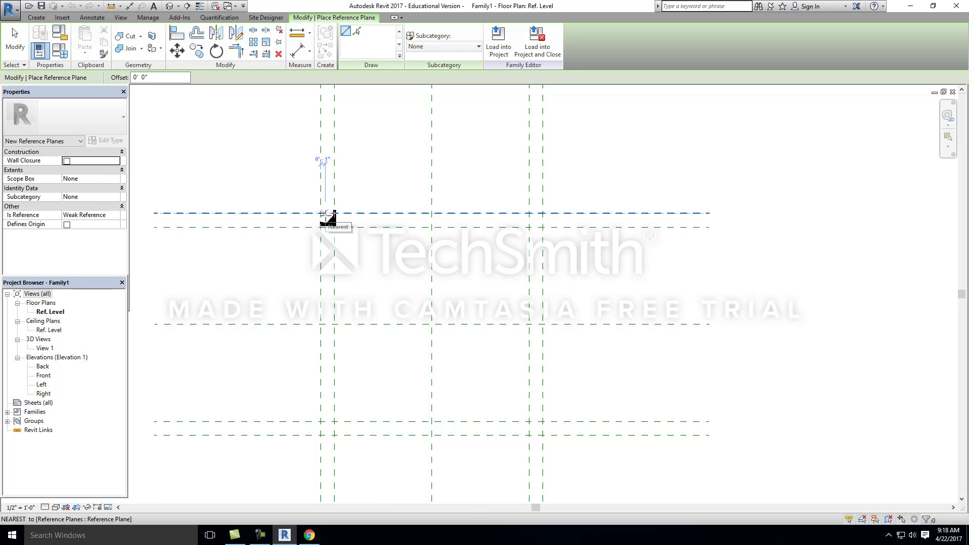
scroll(424, 219, "down", 3)
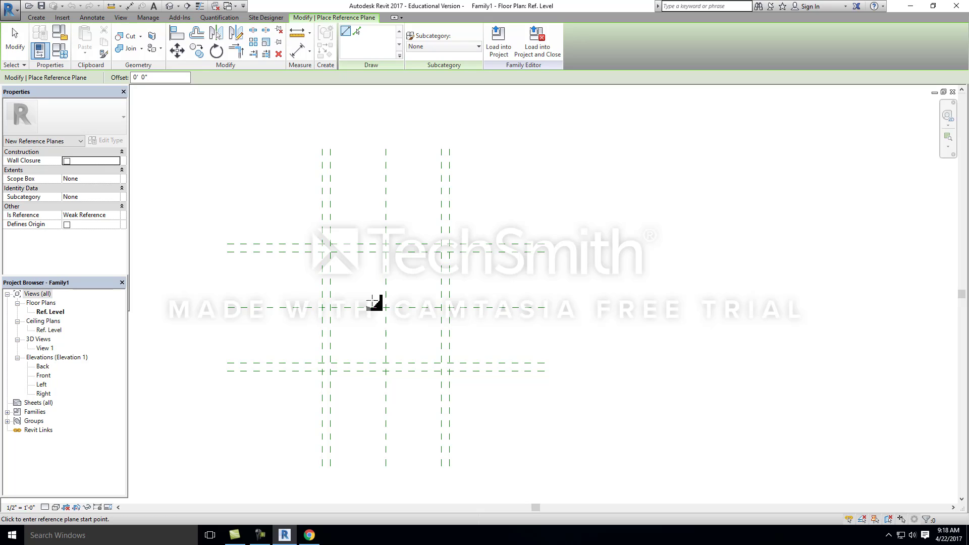
middle_click_drag(371, 306, 386, 266)
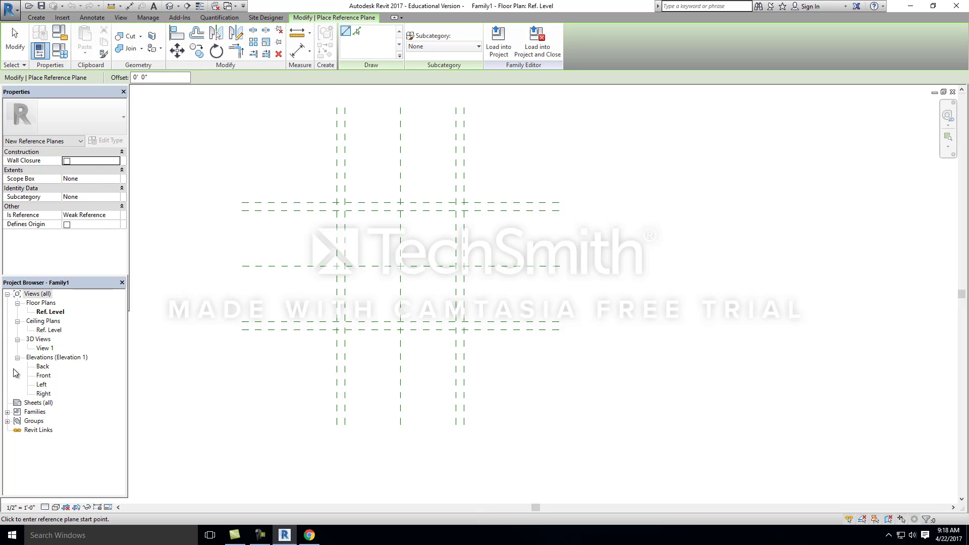
Step: Open the Back elevation and extend the Ref. Level line outward at both ends, well beyond the vertical reference planes
double_click(43, 377)
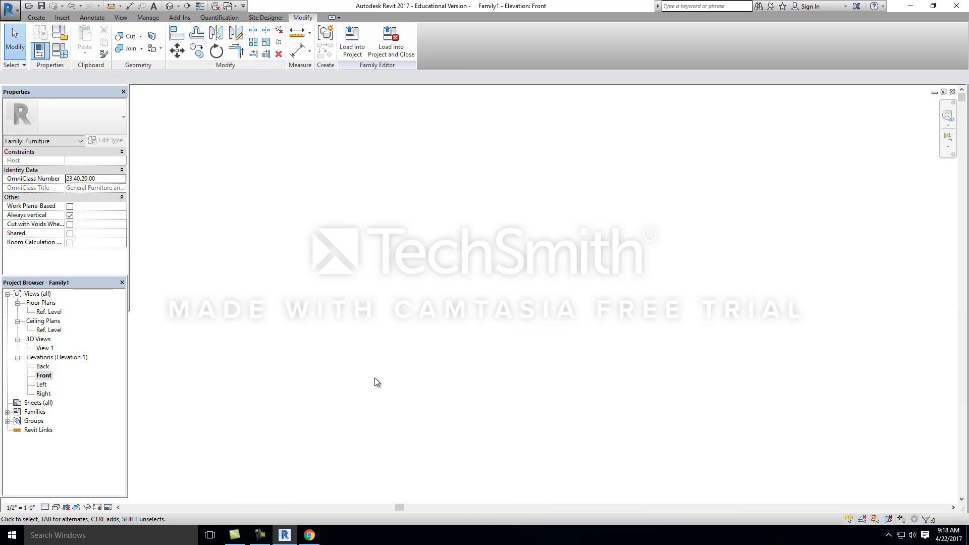
double_click(45, 367)
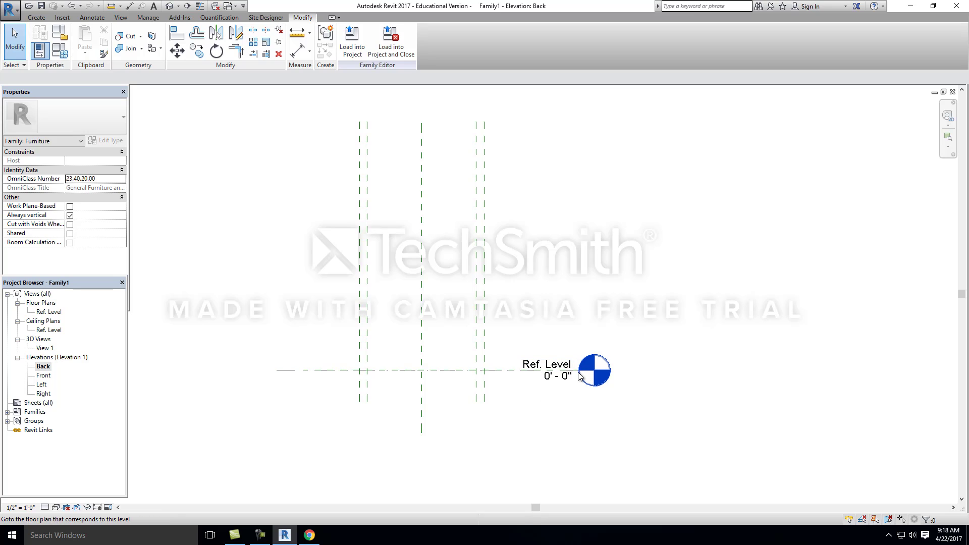
left_click(596, 392)
scroll(542, 343, "up", 3)
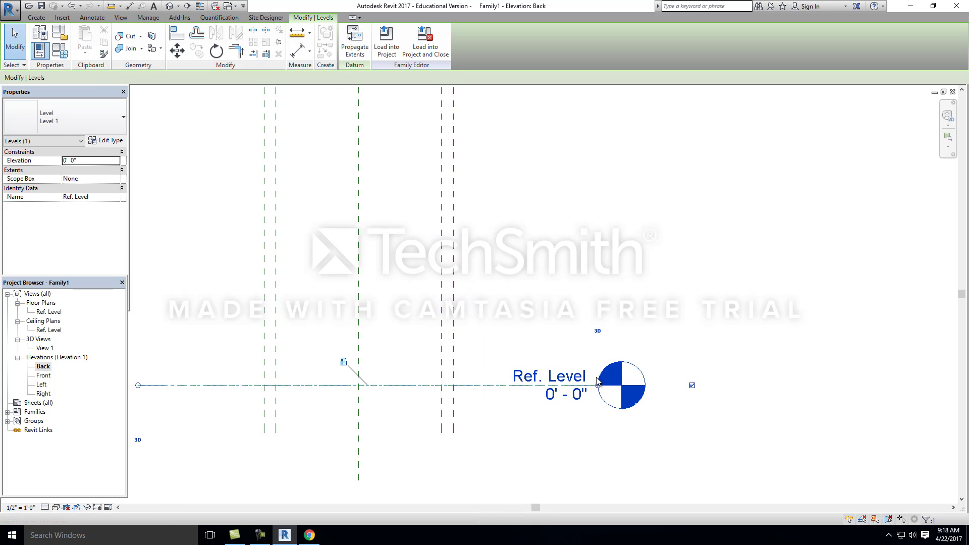
left_click_drag(600, 386, 853, 385)
scroll(584, 338, "down", 4)
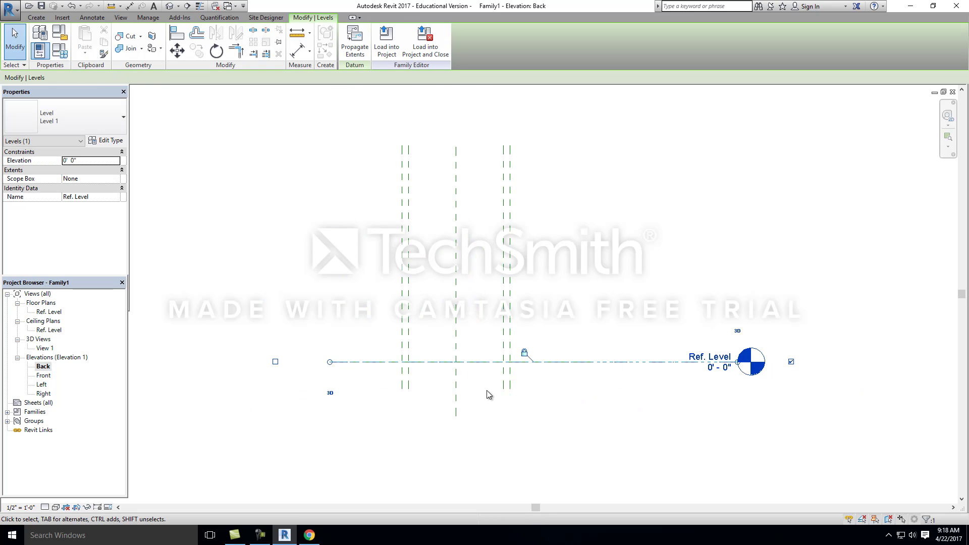
left_click_drag(331, 362, 271, 368)
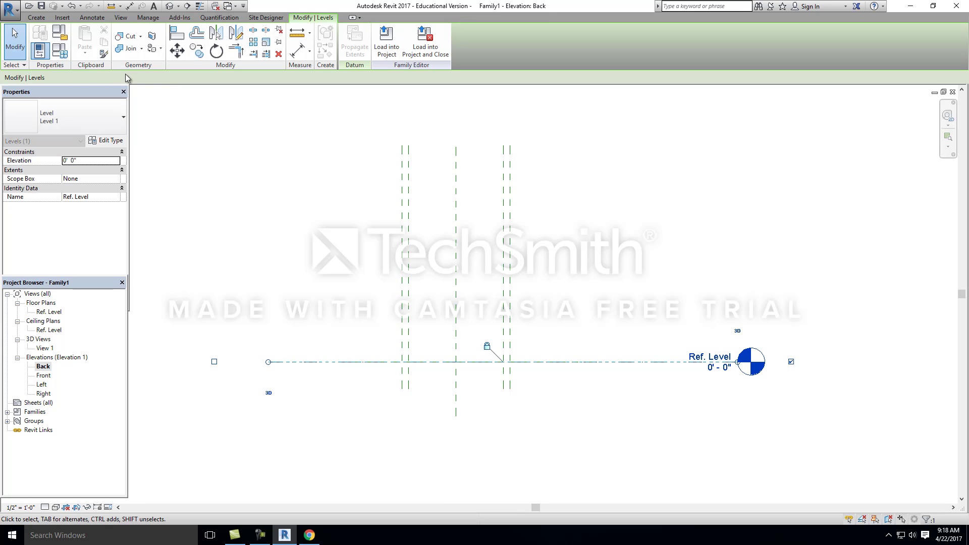
Step: Draw a horizontal reference plane across the vertical planes, about 4'-8" above the Ref. Level
left_click(37, 17)
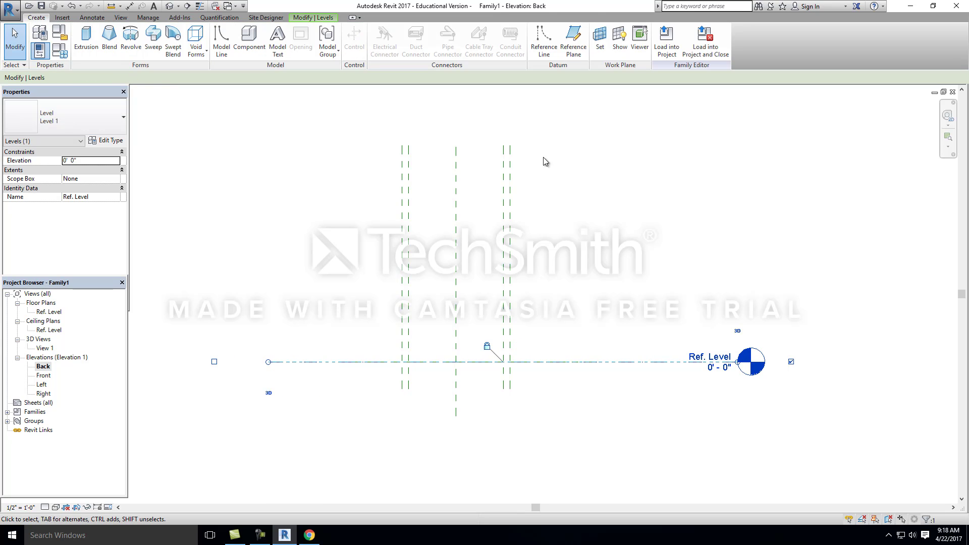
left_click(573, 38)
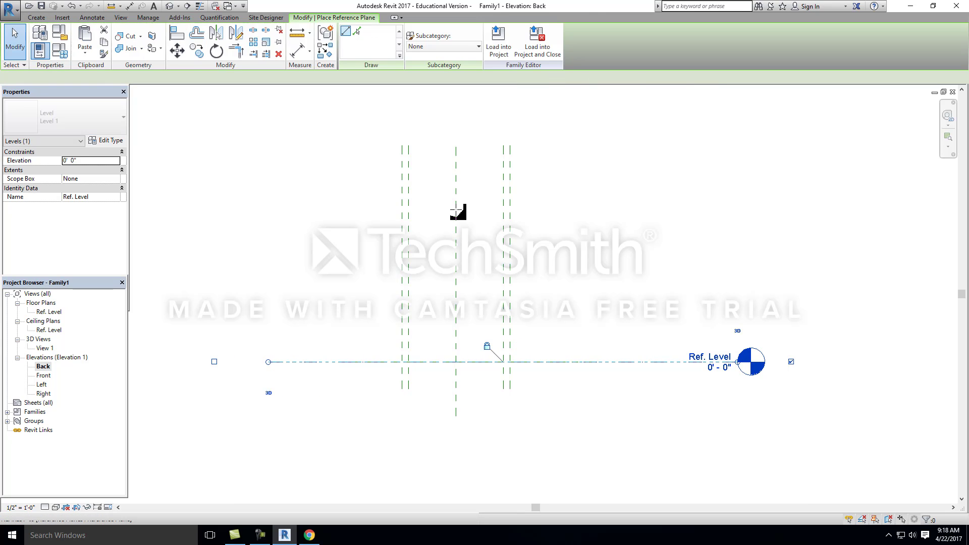
left_click(313, 234)
left_click(626, 235)
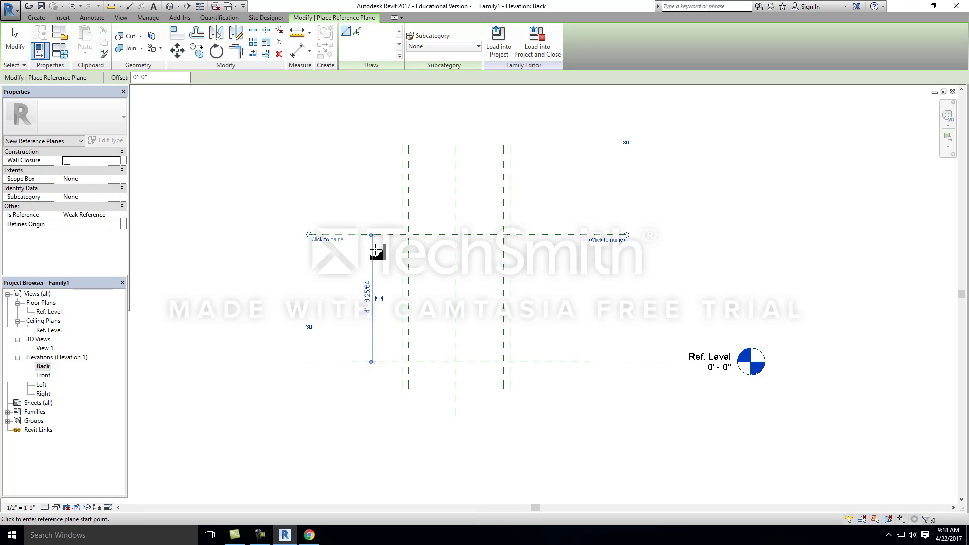
key("Escape")
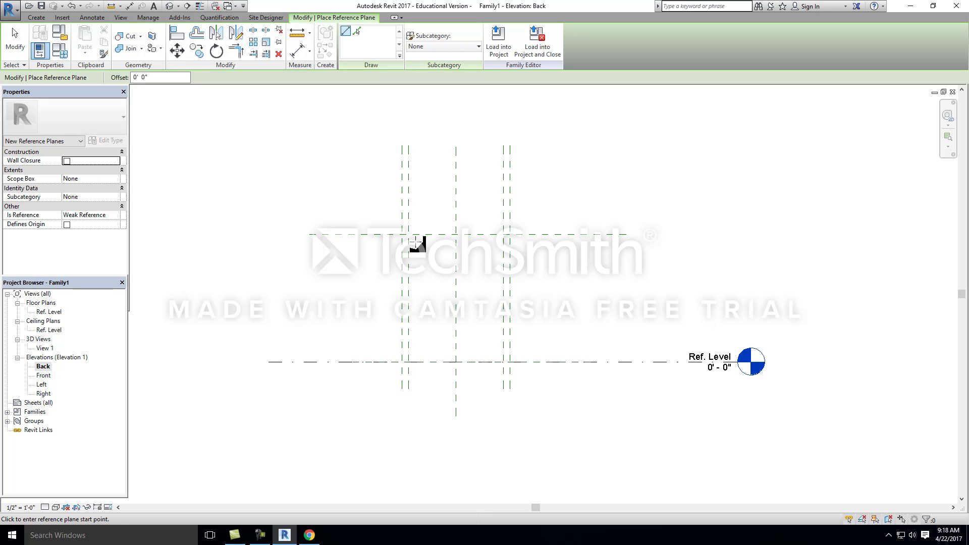
middle_click_drag(343, 299, 327, 299)
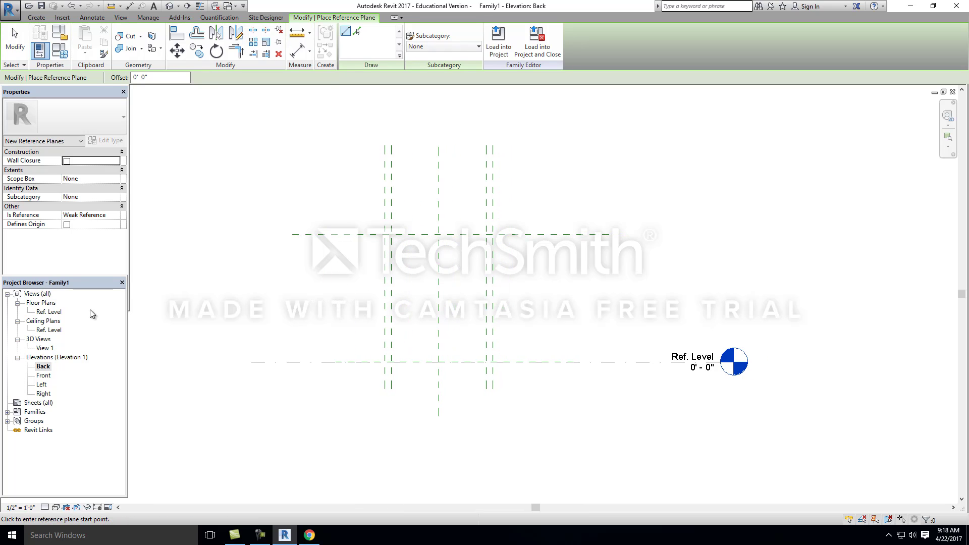
Step: In the Ref. Level floor plan, place an aligned dimension between the two outermost vertical reference planes, just above their upper ends
double_click(48, 311)
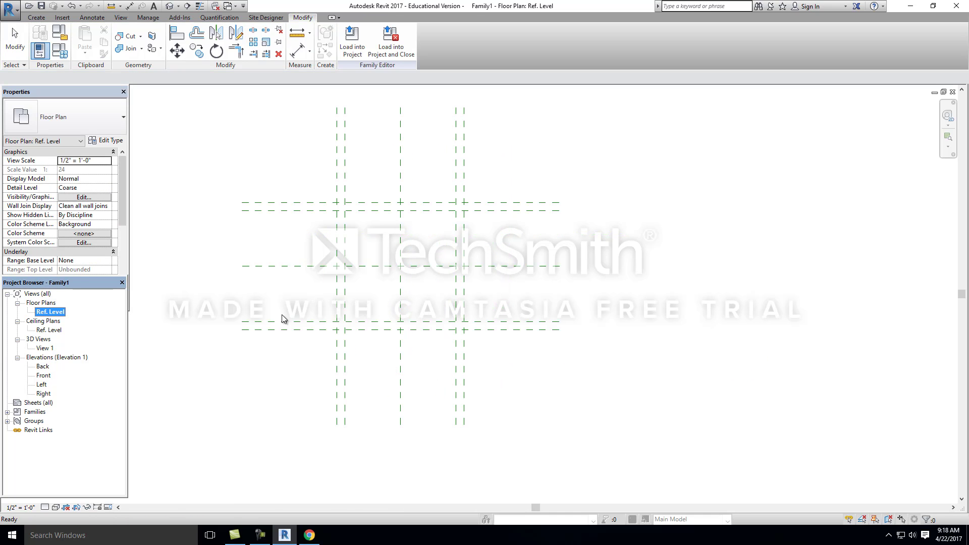
left_click(334, 174)
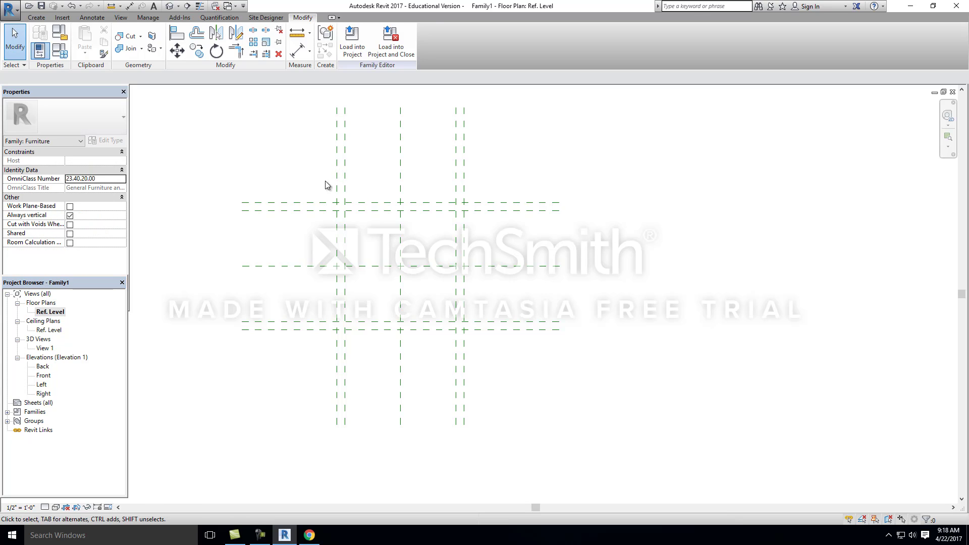
middle_click_drag(316, 175, 311, 225)
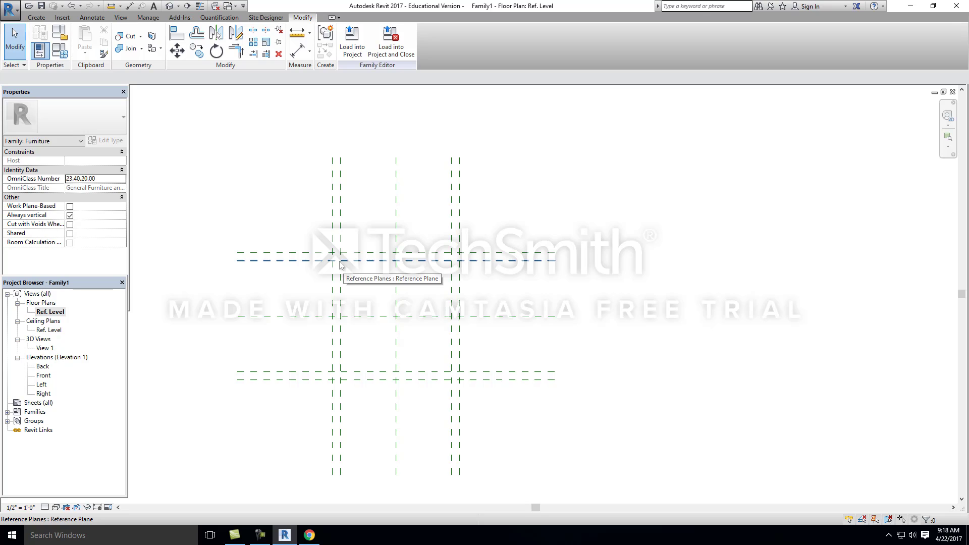
scroll(386, 246, "up", 1)
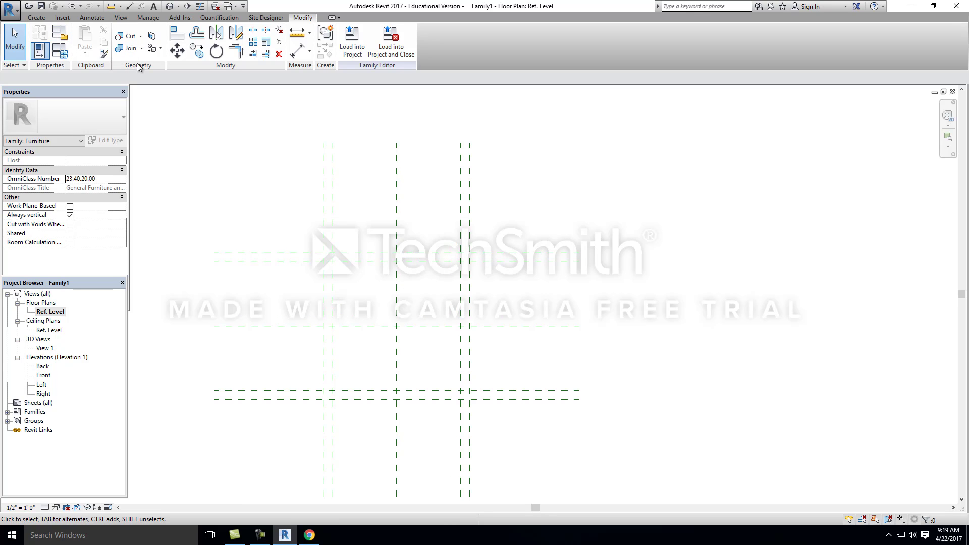
left_click(96, 19)
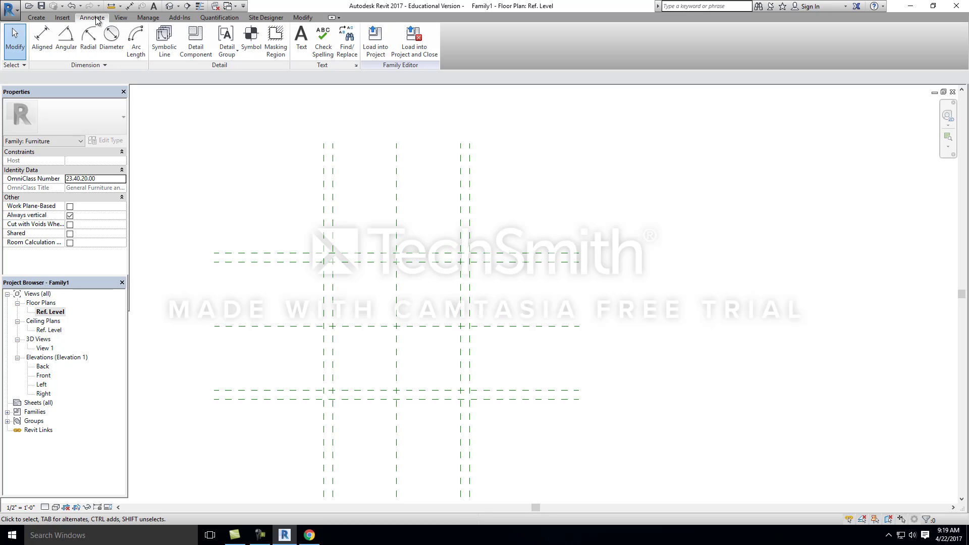
left_click(42, 36)
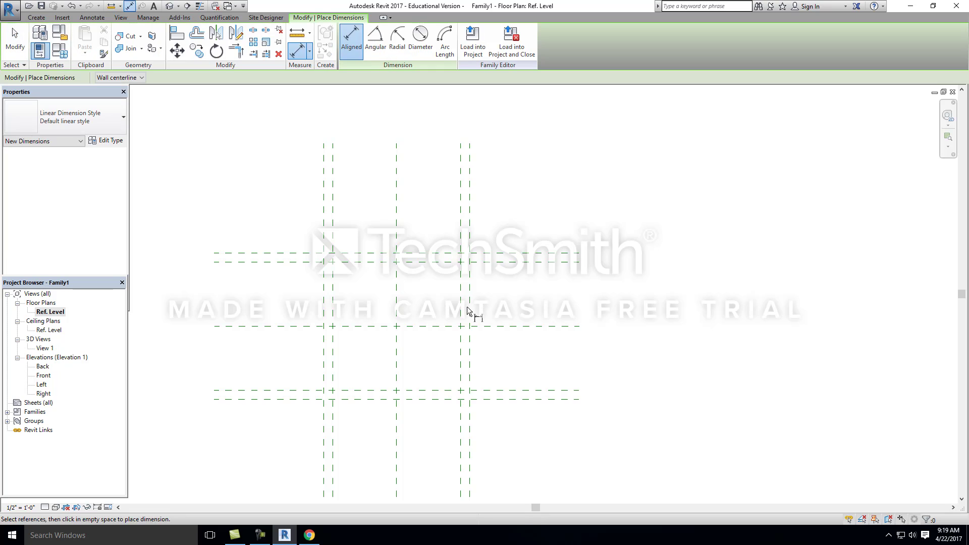
left_click(323, 154)
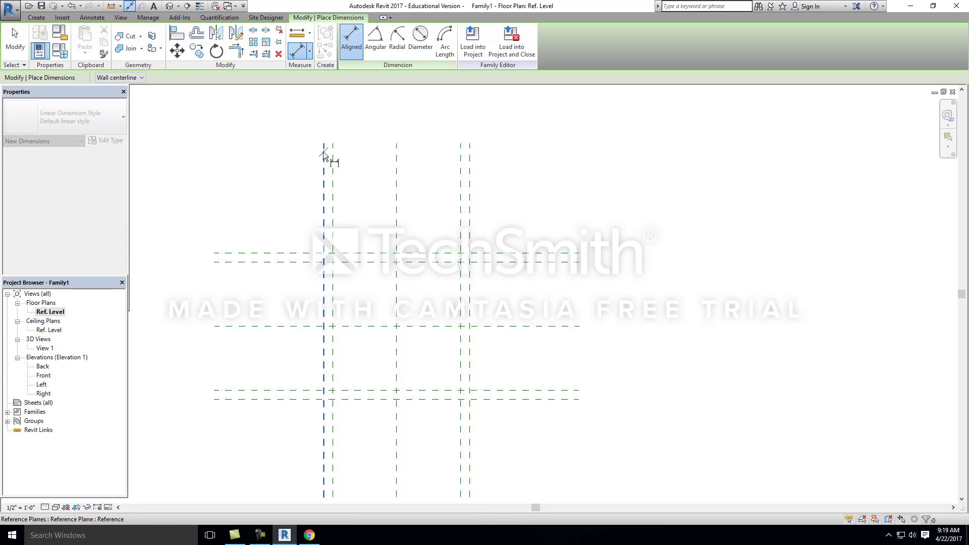
left_click(472, 151)
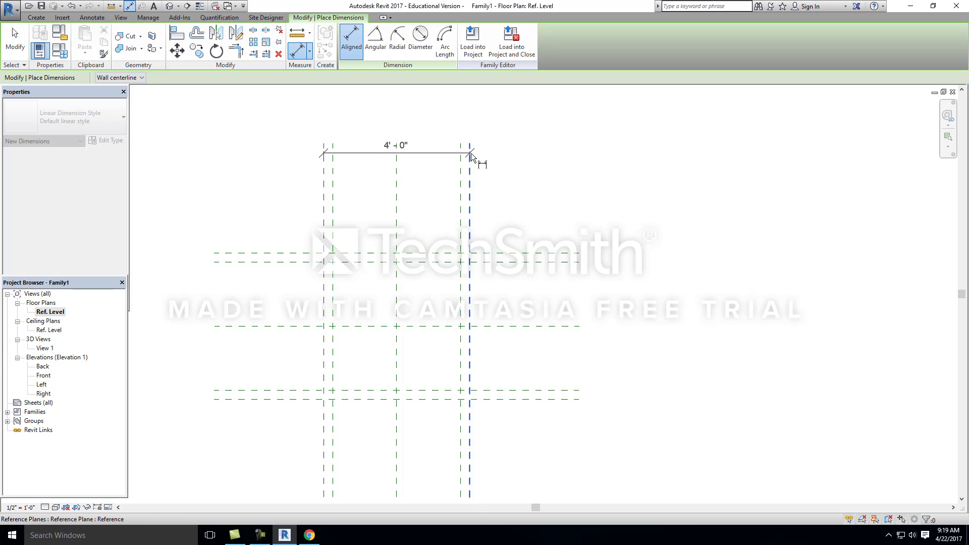
left_click(469, 110)
middle_click_drag(525, 225, 487, 217)
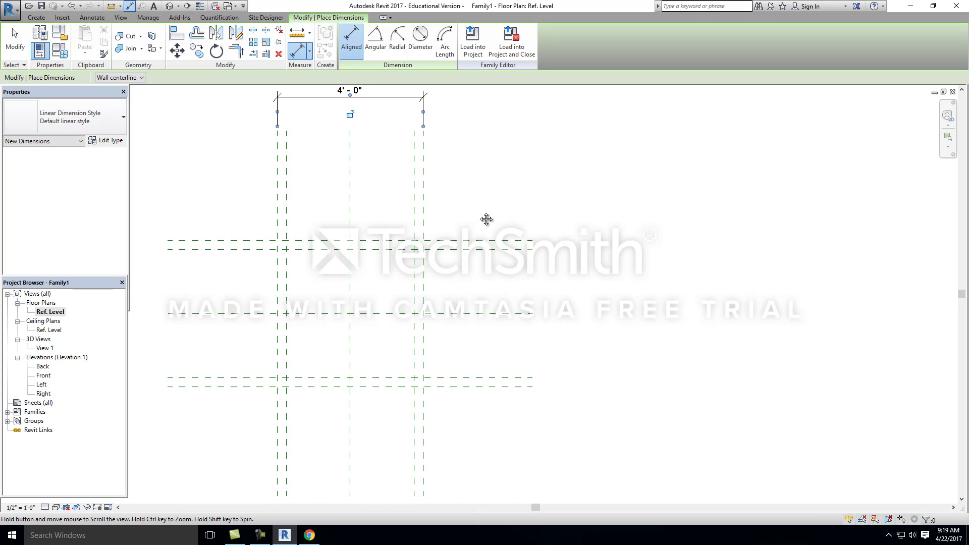
Step: Place an aligned dimension between the two outermost horizontal reference planes, just beyond their left ends
scroll(524, 240, "down", 1)
scroll(316, 238, "up", 1)
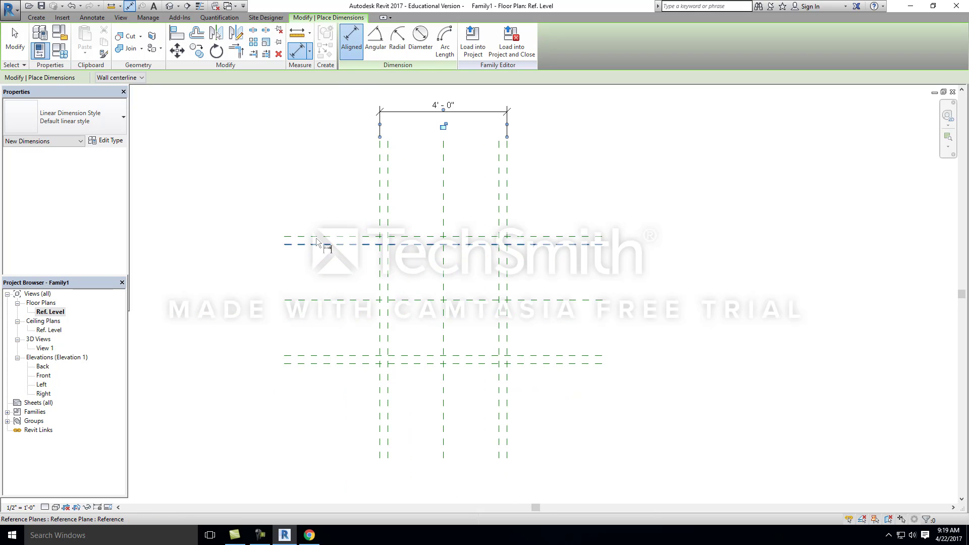
left_click(306, 235)
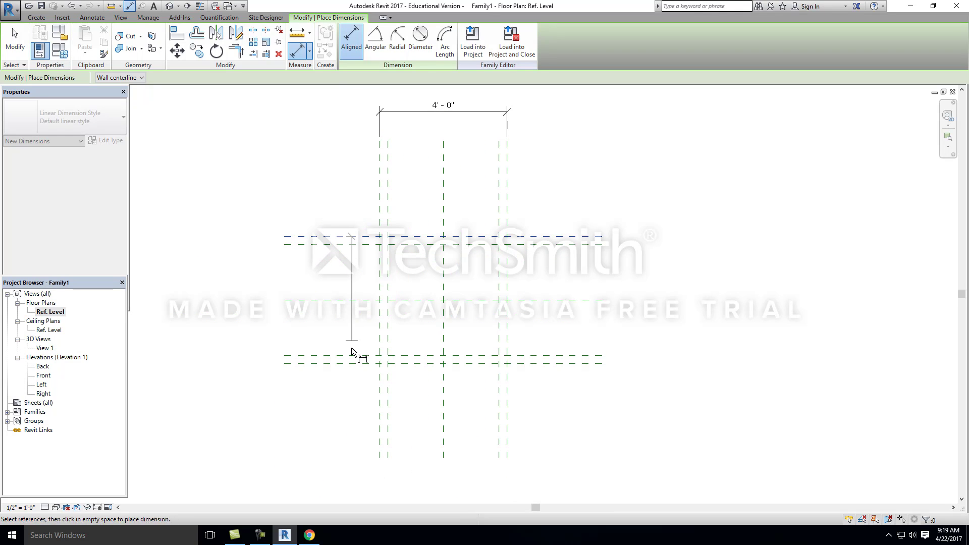
left_click(325, 367)
left_click(255, 358)
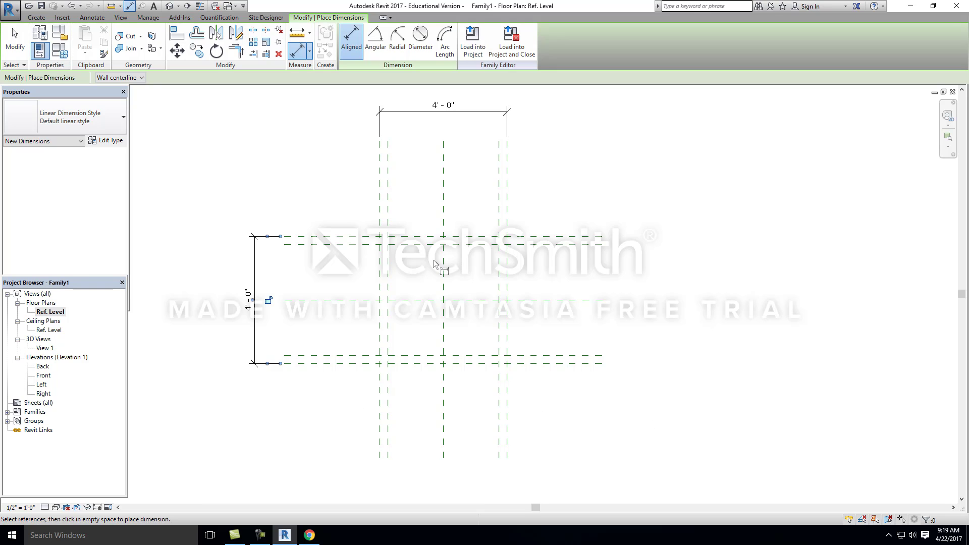
middle_click_drag(327, 158, 297, 234)
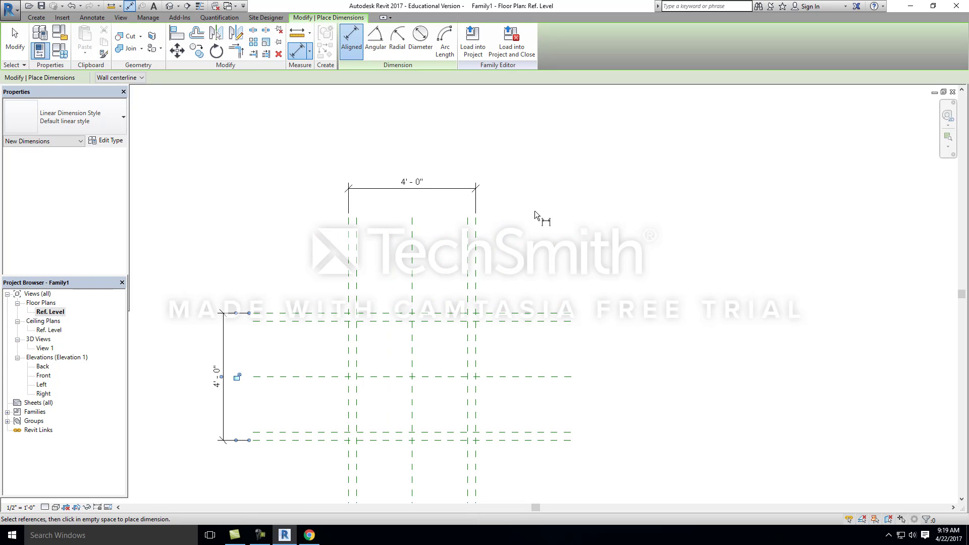
scroll(540, 225, "down", 1)
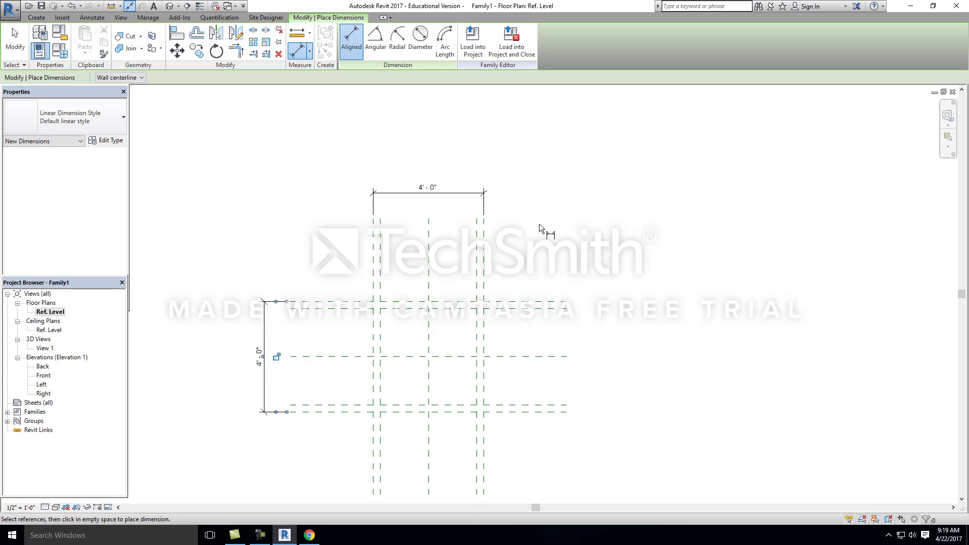
scroll(456, 222, "up", 2)
key("Escape")
key("Escape")
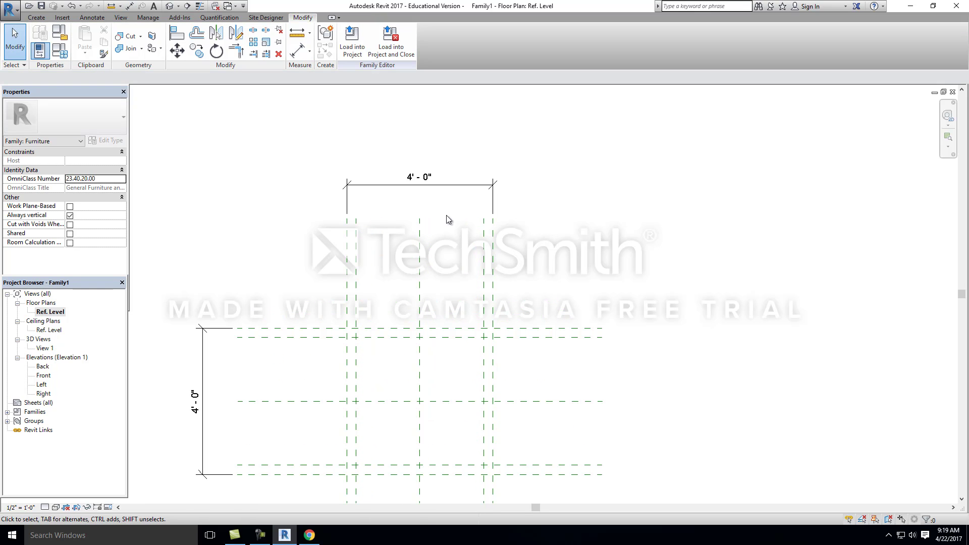
Step: Label the overall dimension between the outermost vertical reference planes with a new type parameter named Table Length, grouped under Dimensions
left_click(422, 190)
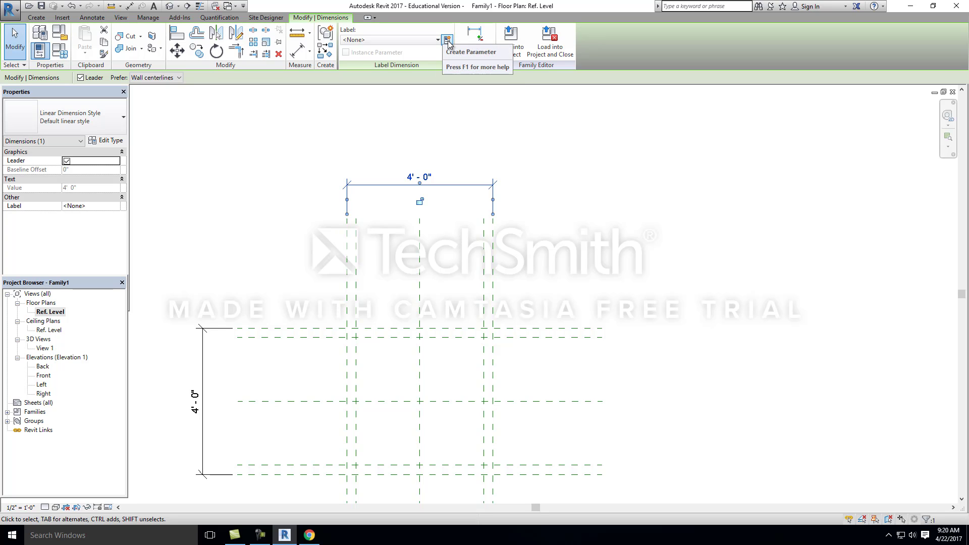
left_click(447, 40)
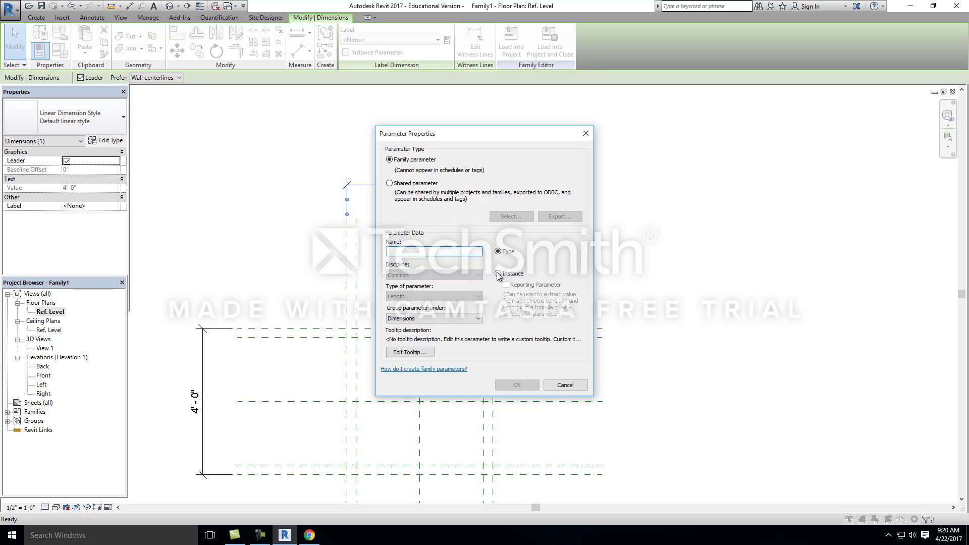
left_click(407, 319)
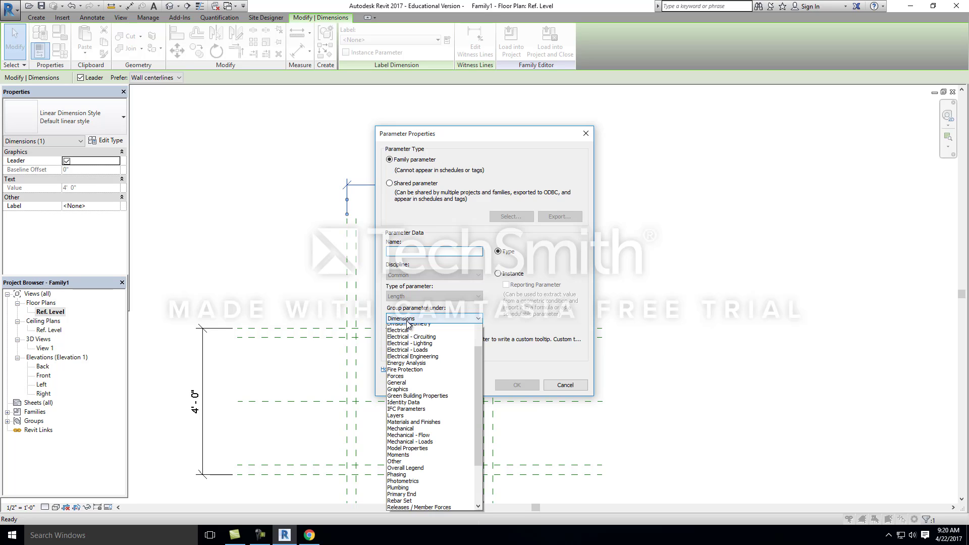
left_click(423, 318)
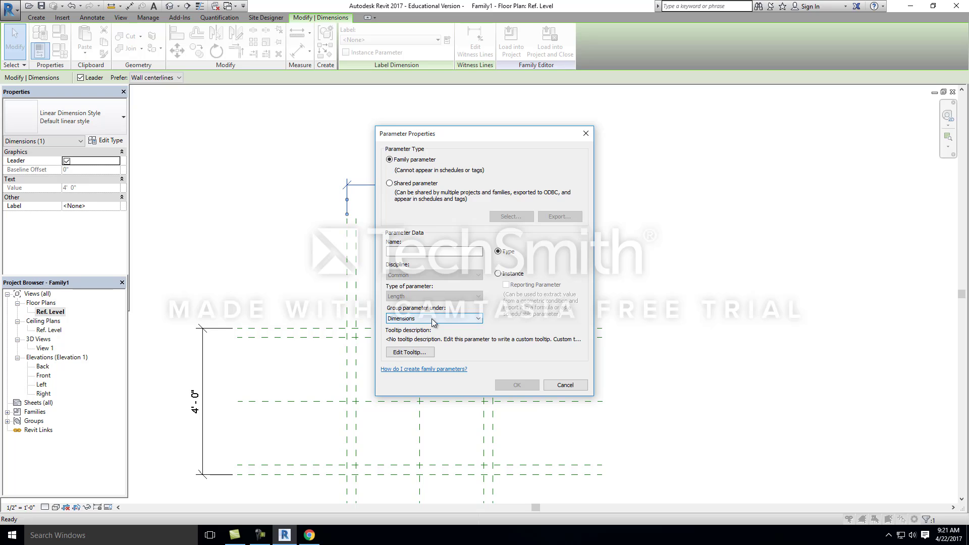
left_click_drag(438, 134, 690, 124)
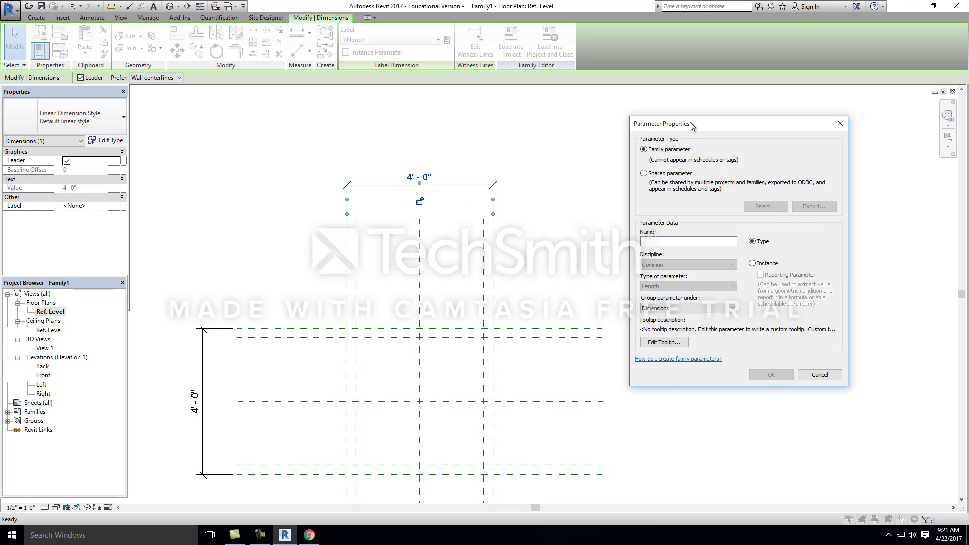
left_click(689, 242)
type("Table ")
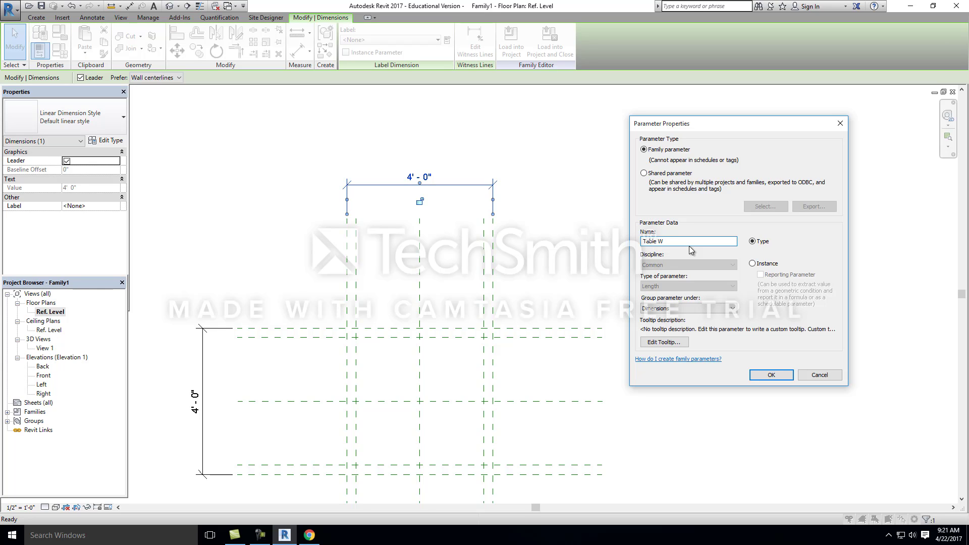
type("W")
key("BackSpace")
left_click(772, 375)
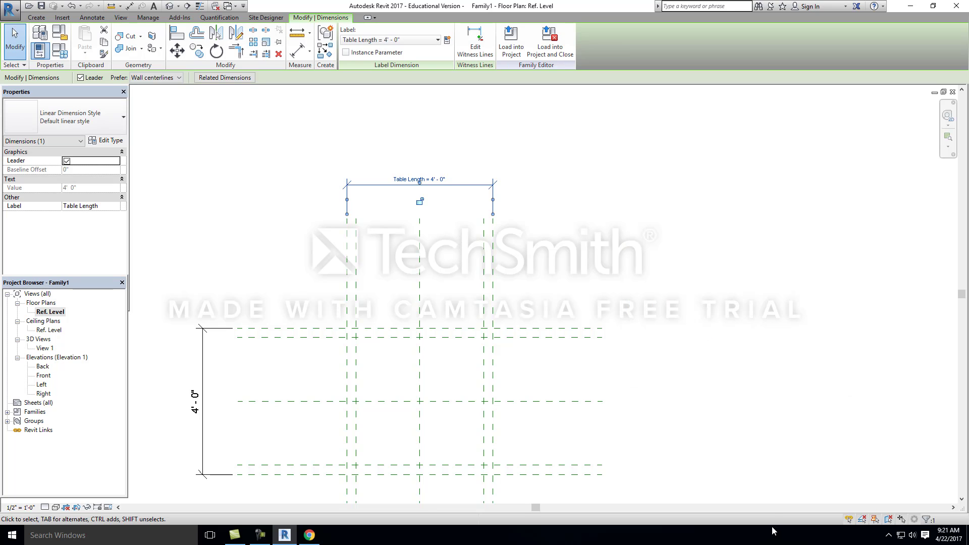
left_click(677, 190)
scroll(442, 192, "up", 2)
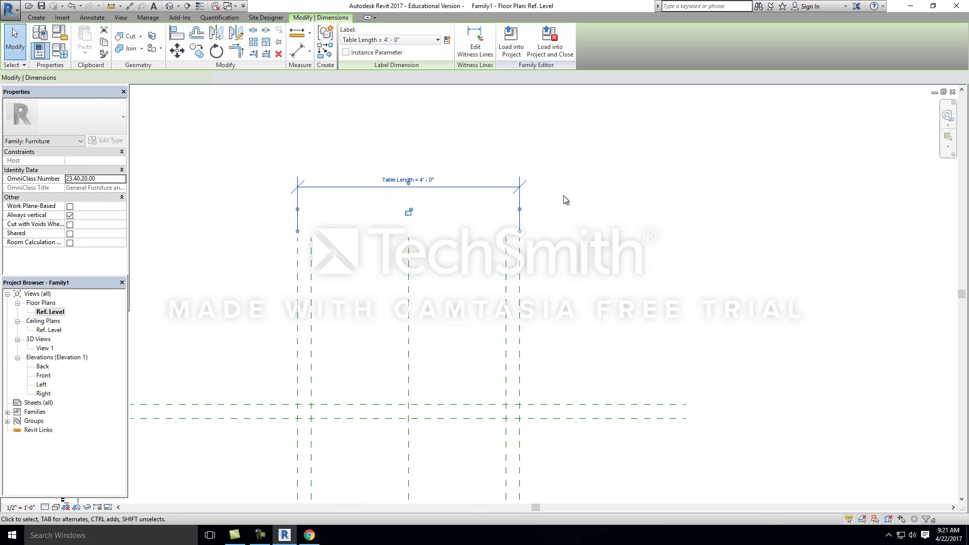
left_click(628, 132)
scroll(619, 126, "down", 1)
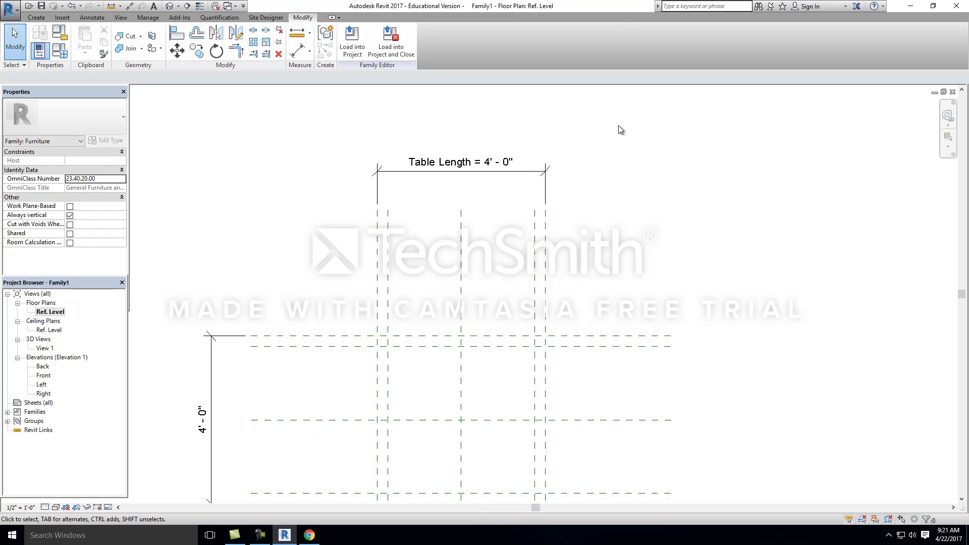
Step: Label the overall dimension between the outermost horizontal reference planes with a new type parameter named Table Width
scroll(619, 129, "down", 2)
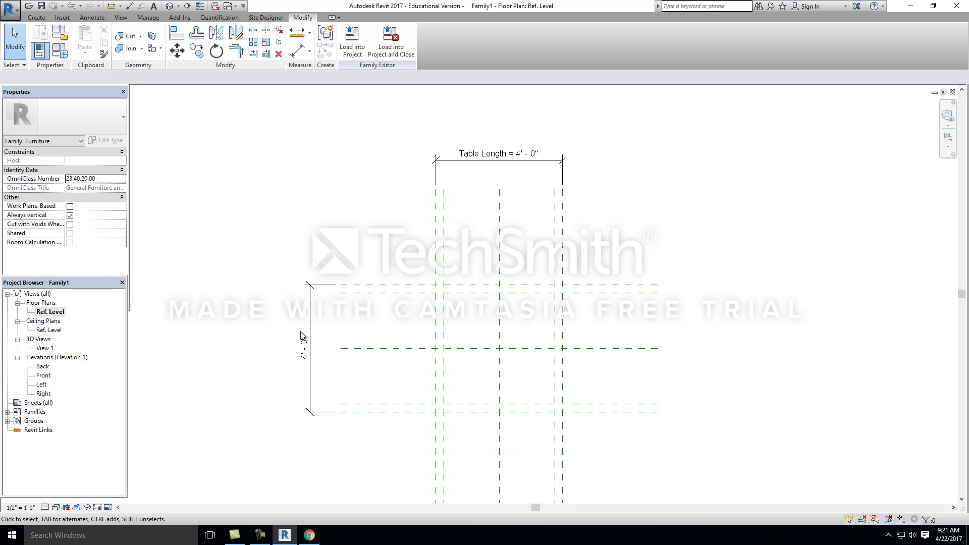
left_click(310, 322)
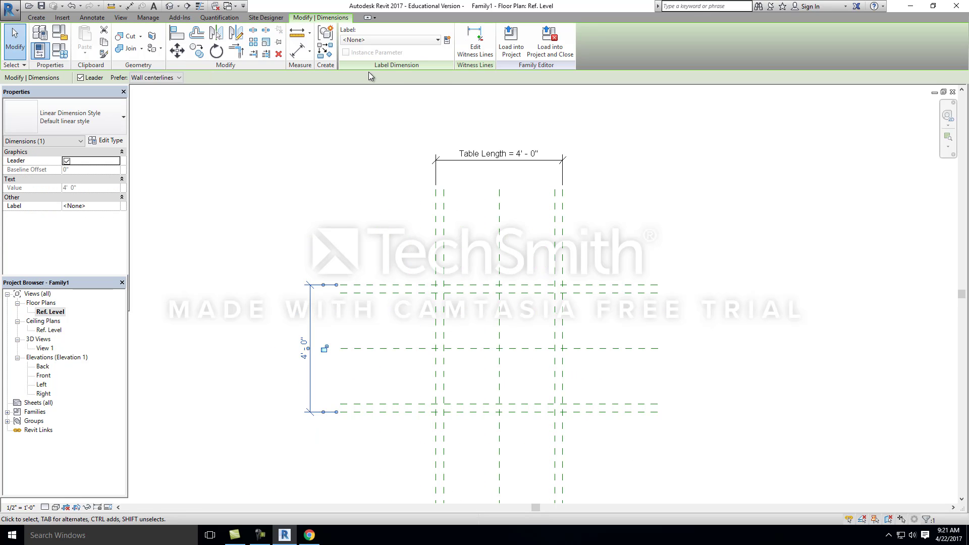
left_click(446, 40)
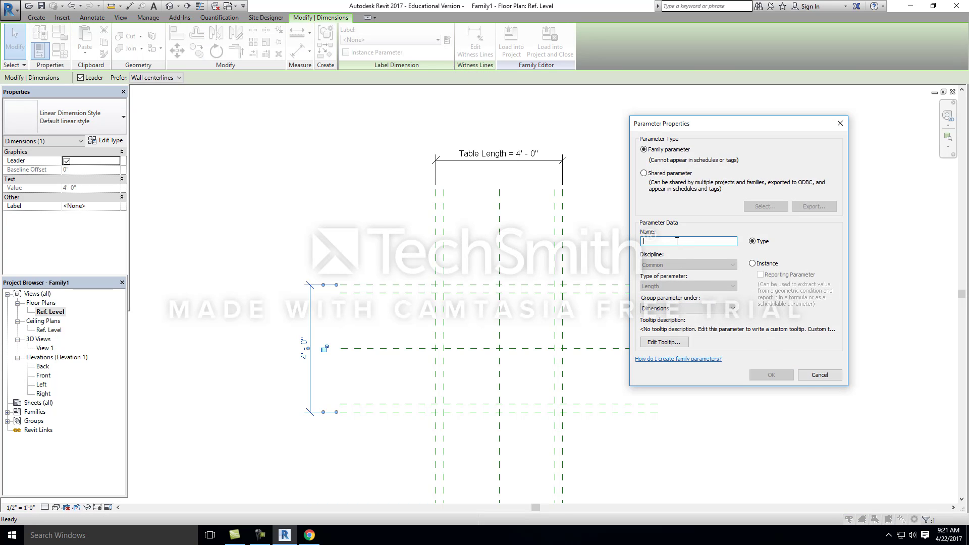
type("Table Width")
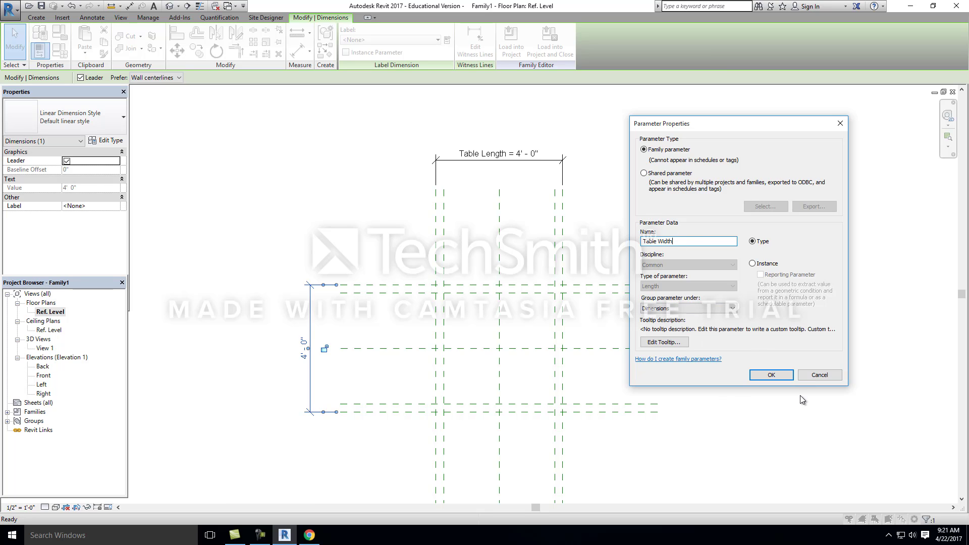
left_click(771, 375)
left_click(233, 195)
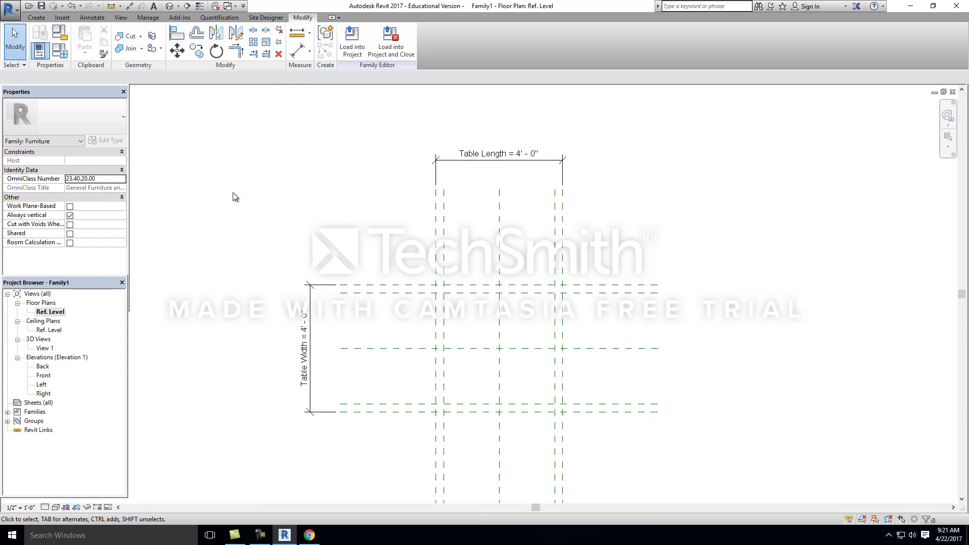
Step: In the Back elevation, place an aligned dimension from the Ref. Level line to the horizontal reference plane above it
double_click(40, 367)
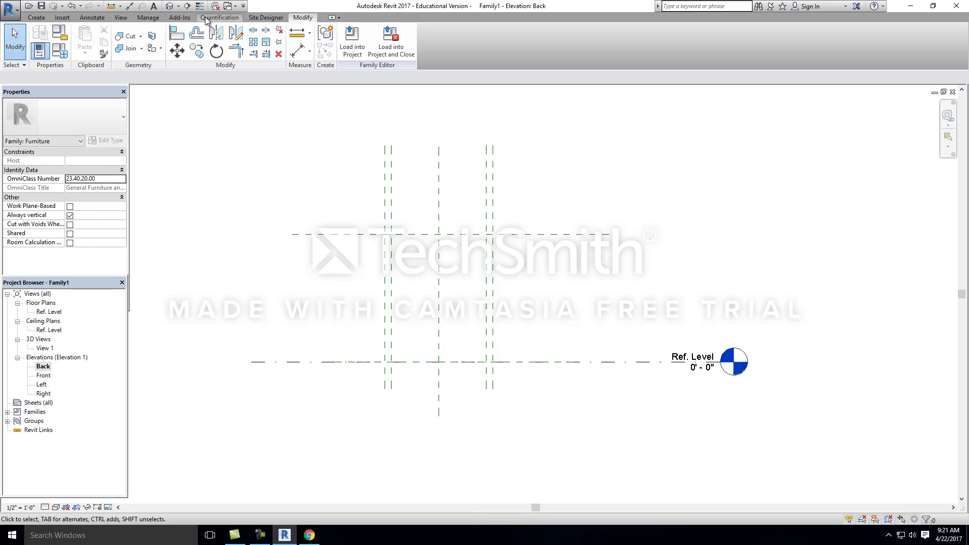
left_click(92, 17)
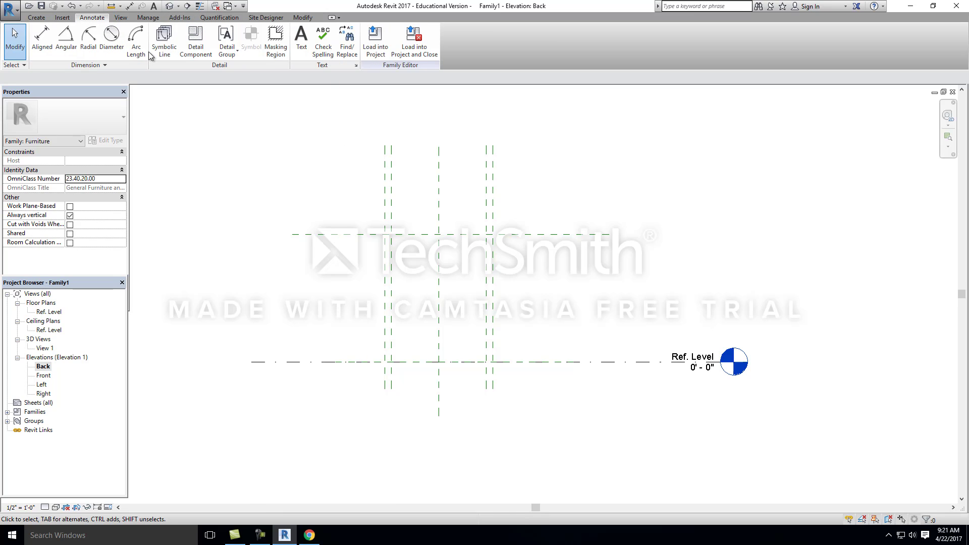
left_click(42, 38)
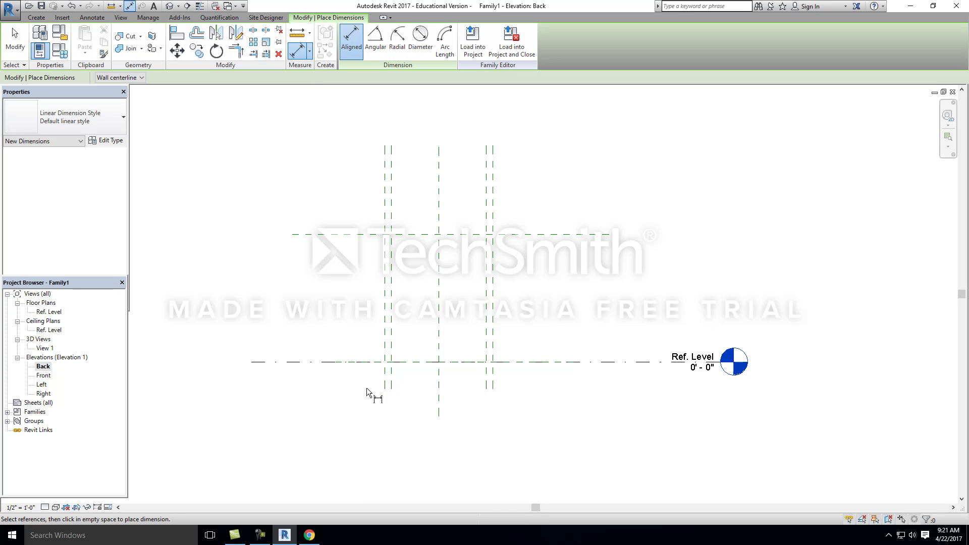
left_click(304, 363)
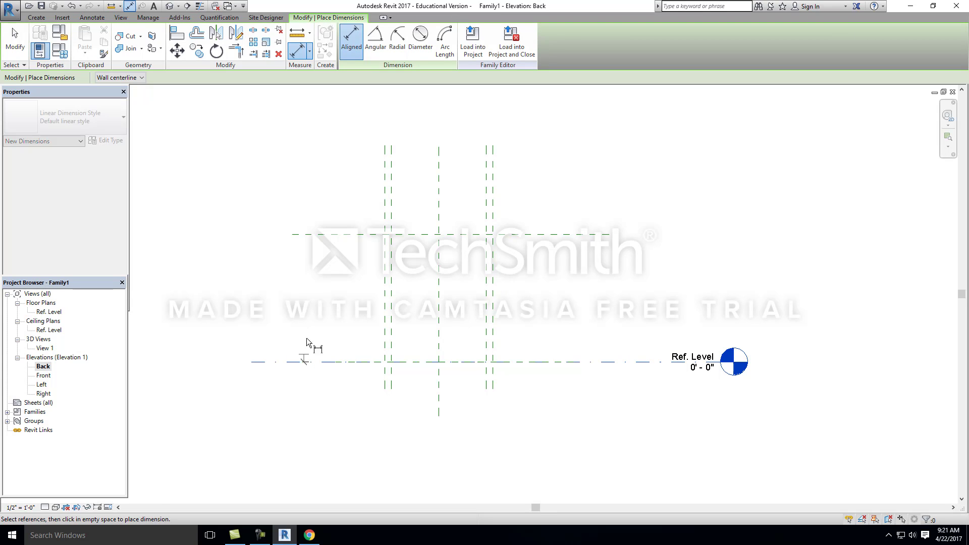
left_click(330, 234)
left_click(307, 256)
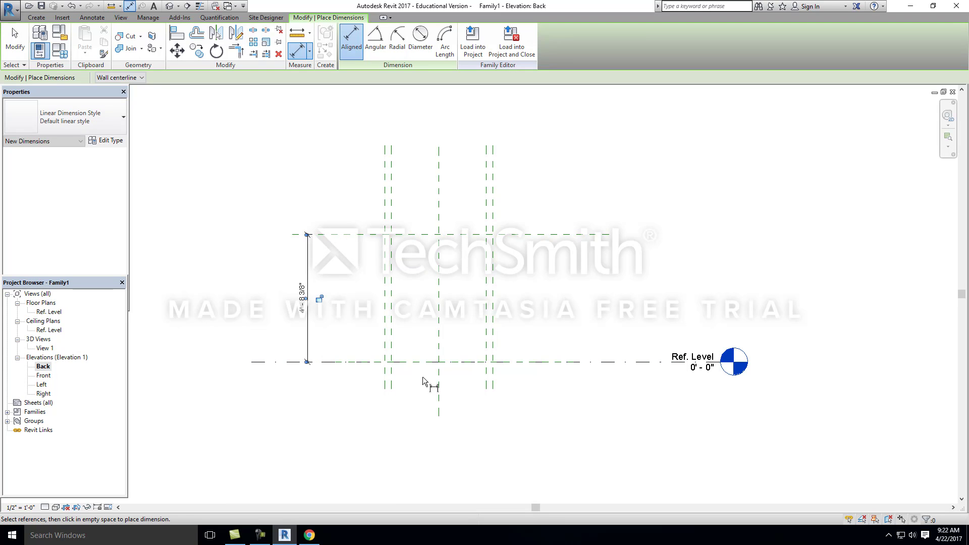
key("Escape")
Step: Label the vertical dimension above the Ref. Level with a new type parameter named Table Height
left_click(306, 290)
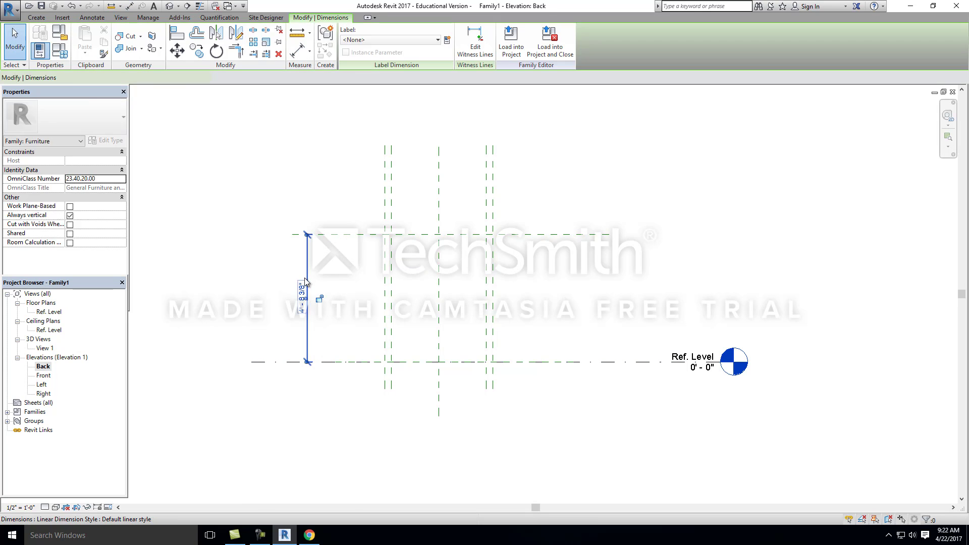
left_click(447, 42)
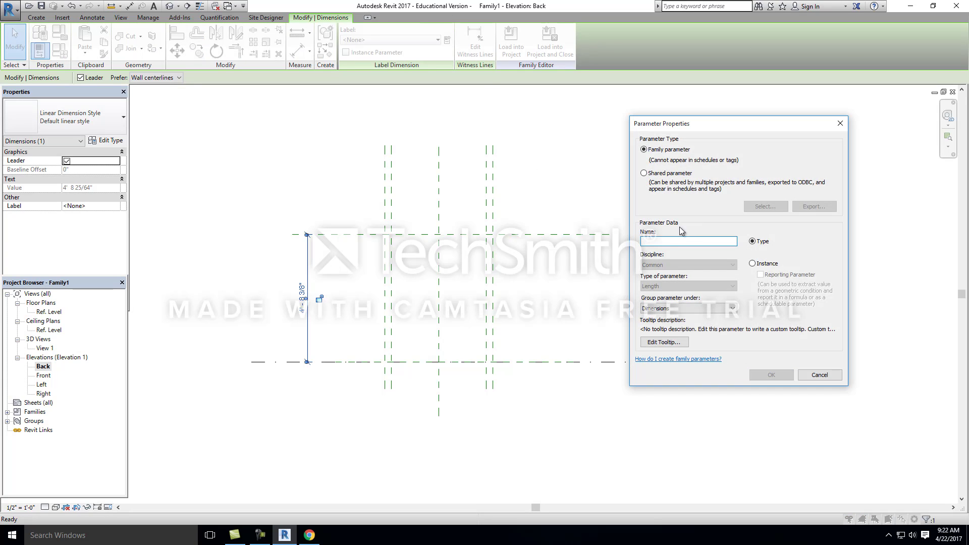
type("Table Height")
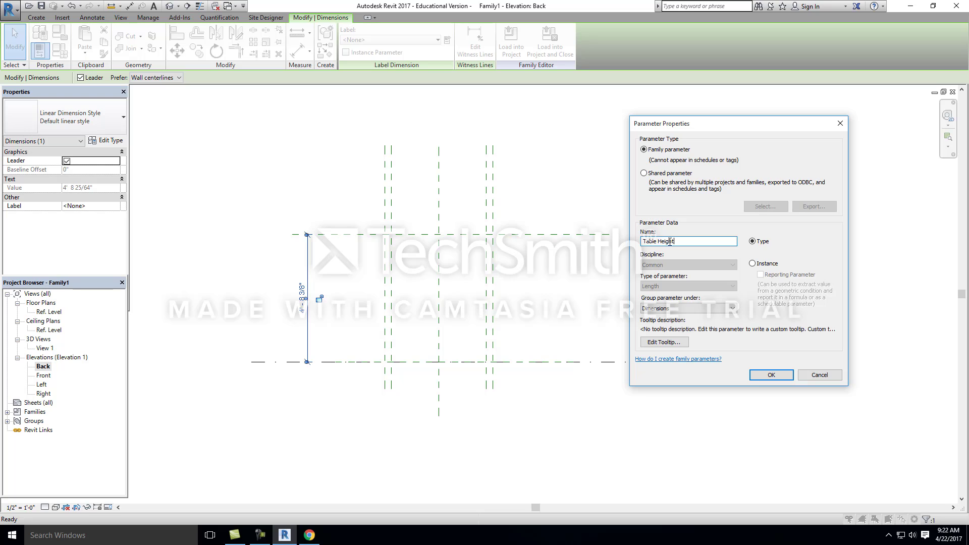
left_click(771, 375)
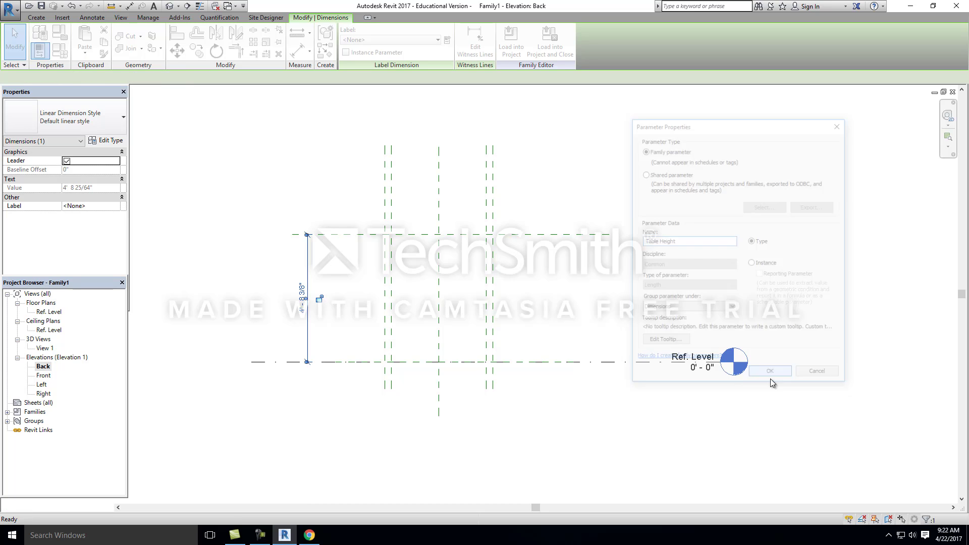
left_click(317, 193)
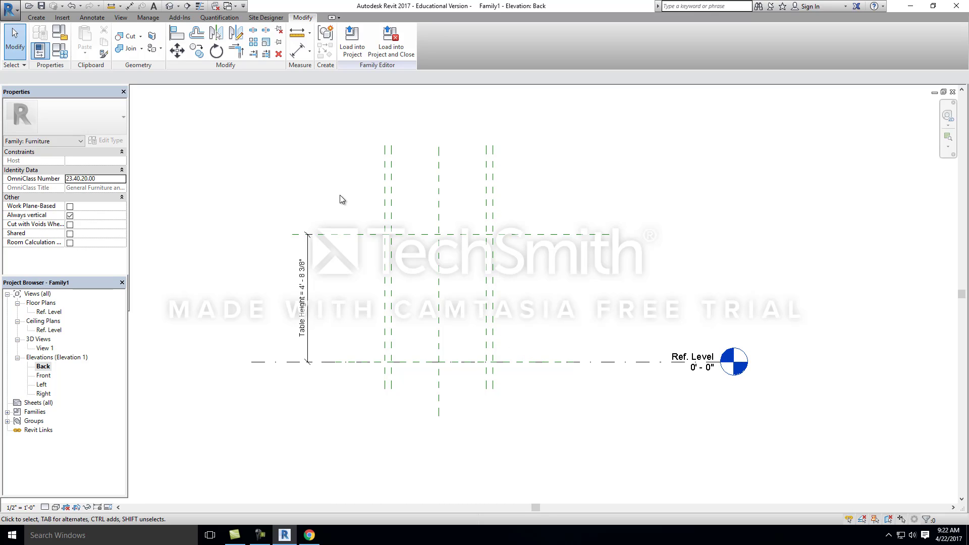
Step: Open the Ref. Level floor plan and display the Family Types dialog clear of the reference planes
double_click(49, 311)
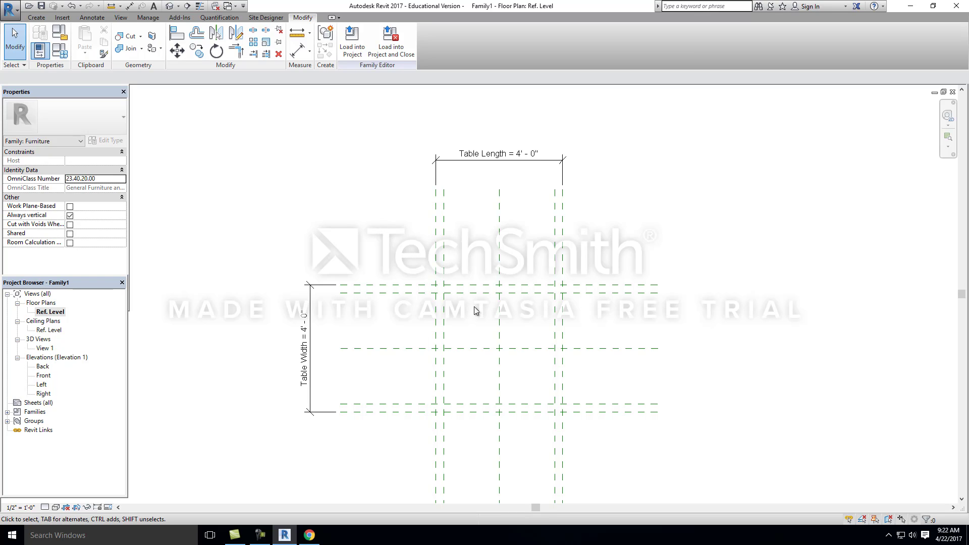
mouse_move(352, 250)
middle_mouse_down()
mouse_move(318, 217)
mouse_move(362, 222)
middle_mouse_up()
left_click(54, 45)
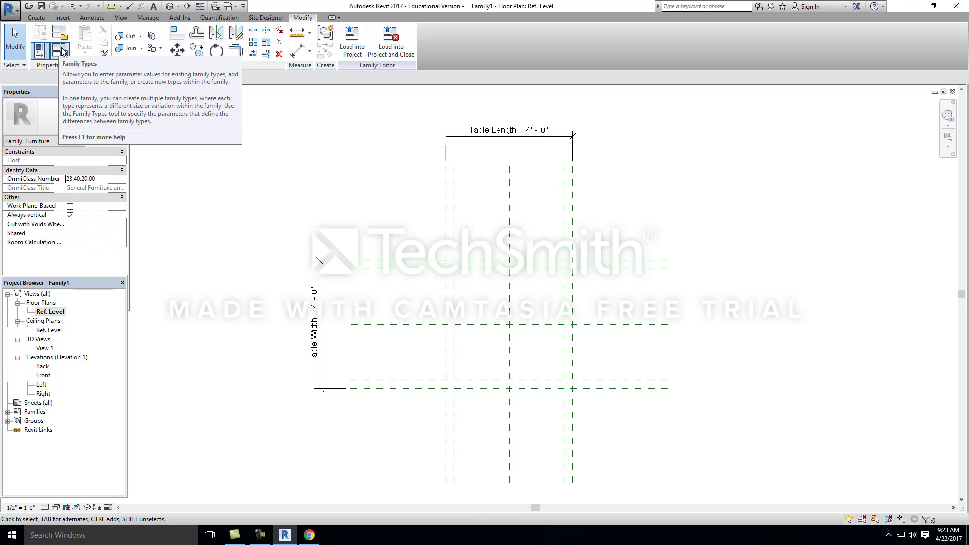
left_click(61, 51)
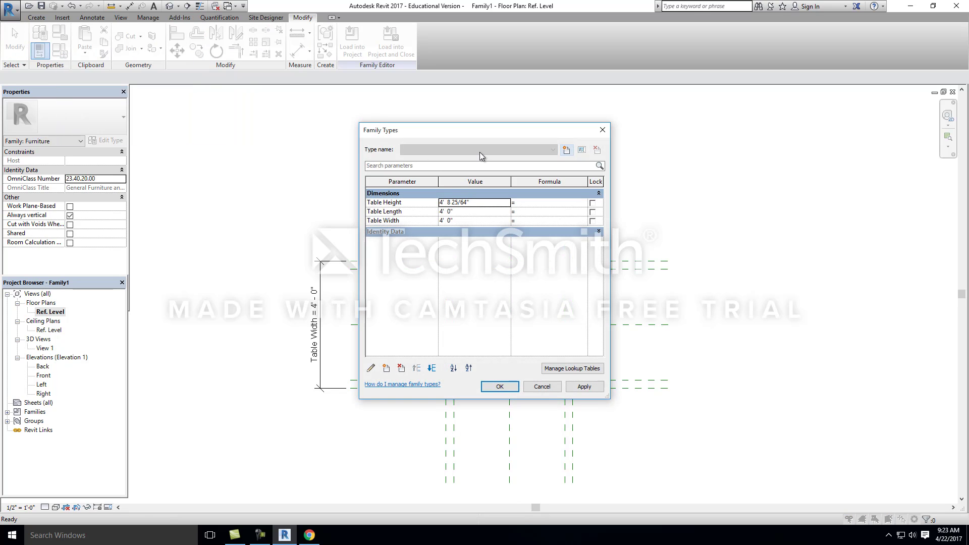
left_click_drag(485, 133, 777, 148)
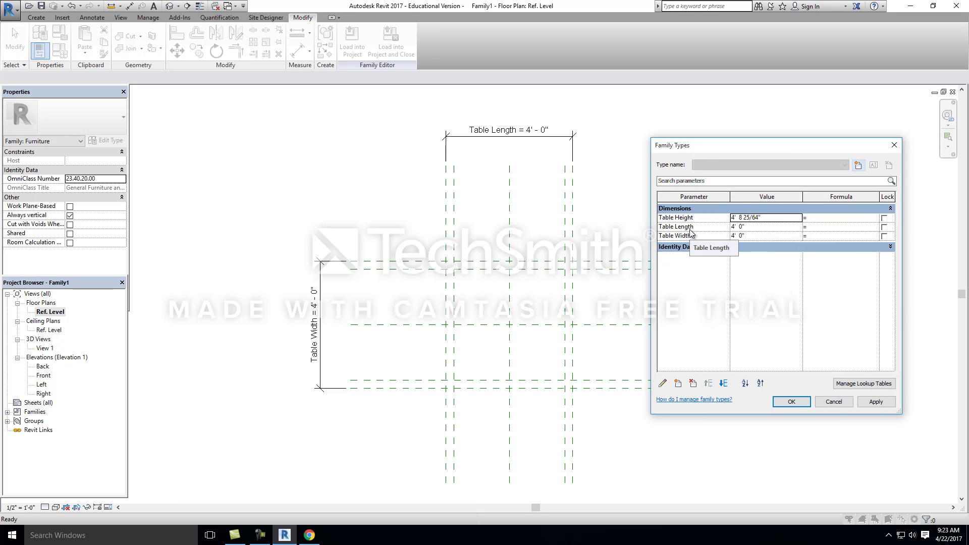
left_click_drag(774, 147, 810, 127)
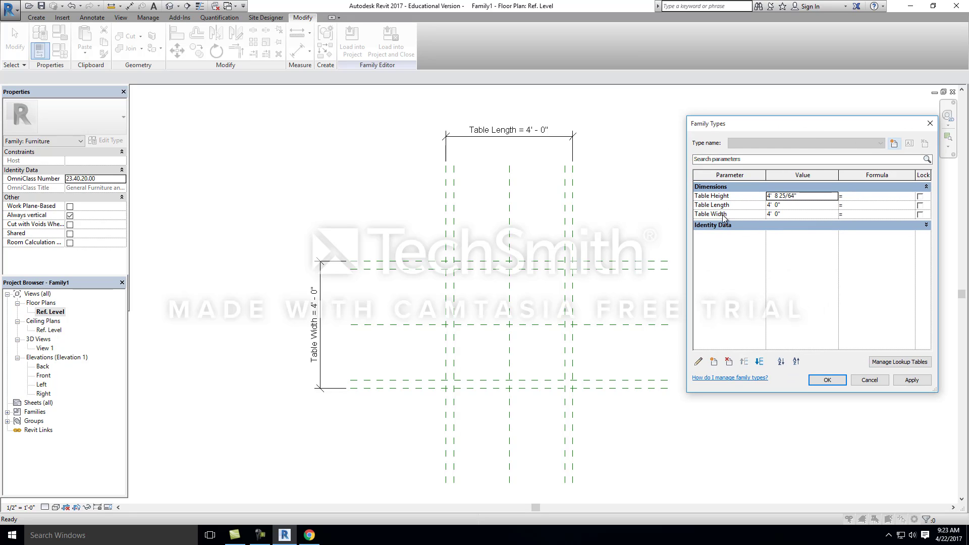
Step: Test the width parameter by setting Table Width to 6' and applying it to the family
left_click(784, 215)
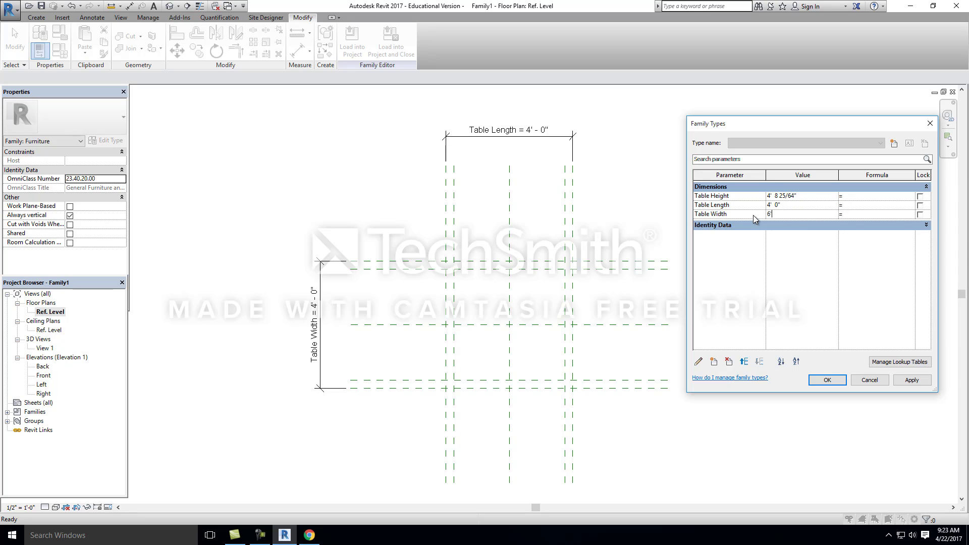
type("6")
left_click(919, 381)
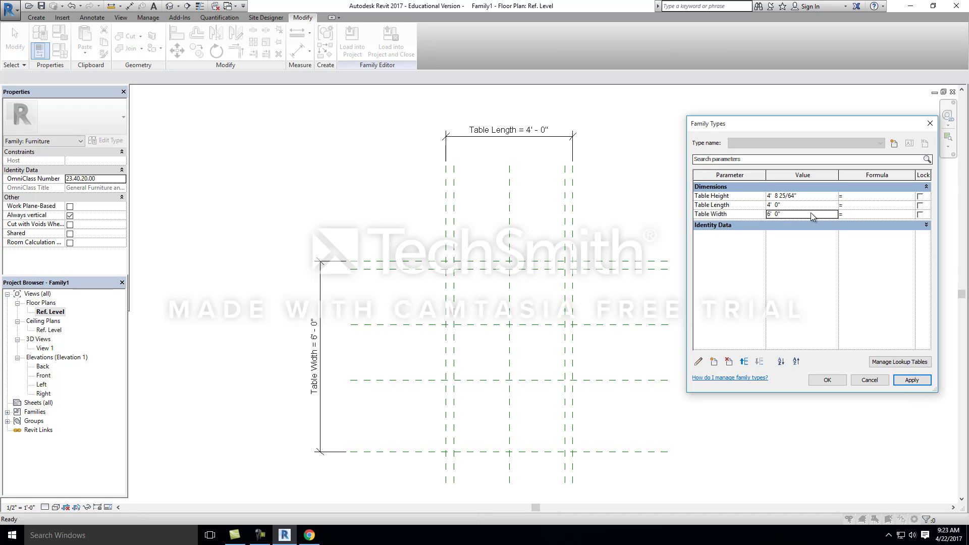
Step: Set Table Width to 4', apply the value and close the Family Types dialog
left_click(789, 212)
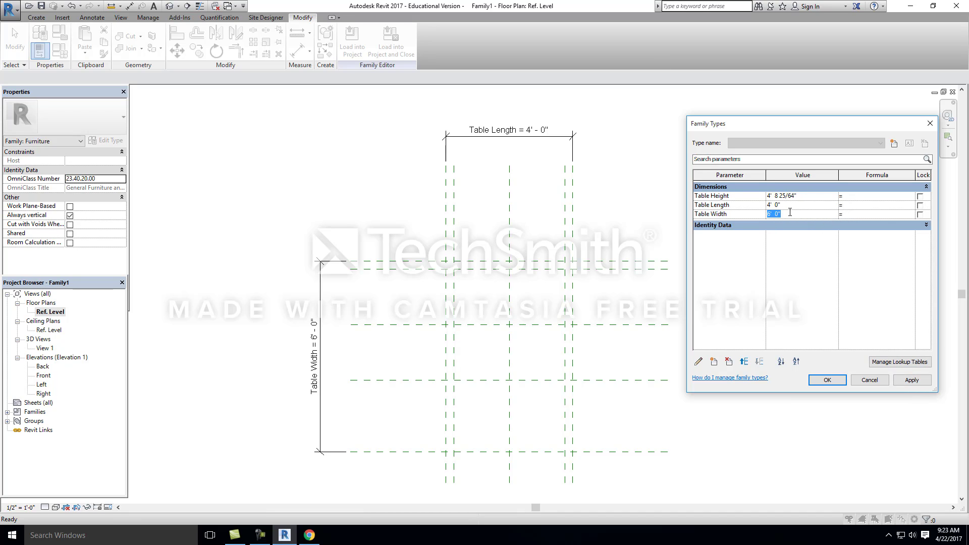
type("4")
key("Tab")
left_click(910, 381)
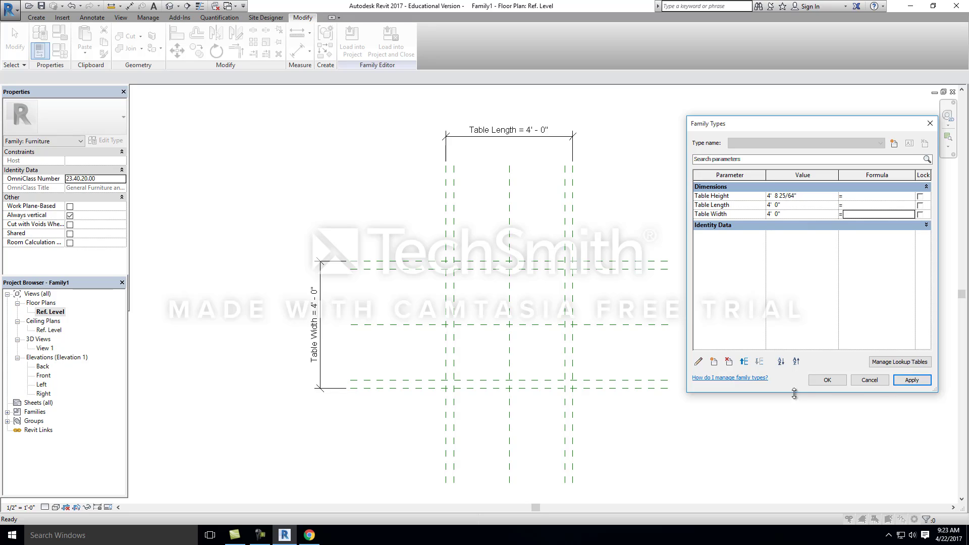
left_click(827, 380)
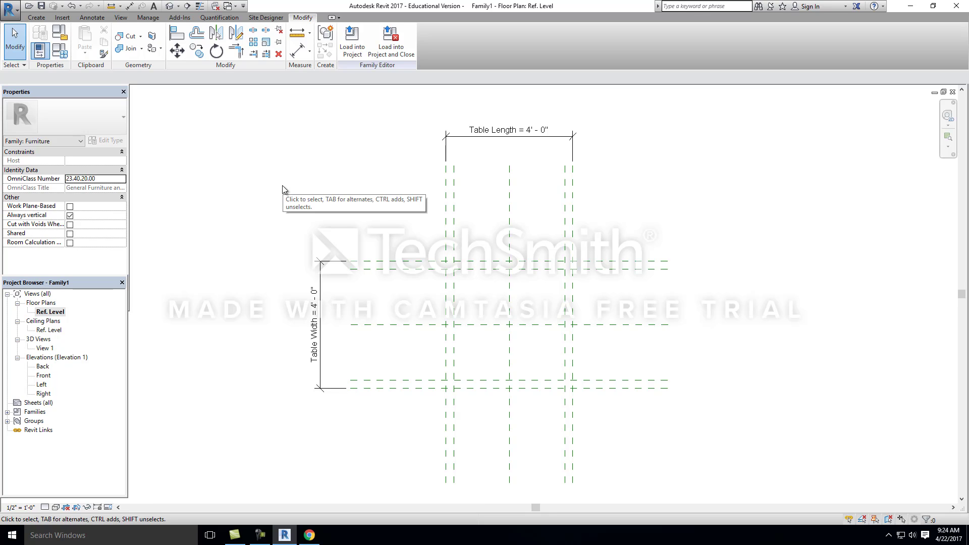
Step: Place an aligned dimension string across the outermost and center horizontal reference planes and make its two segments equal
left_click(93, 17)
left_click(42, 38)
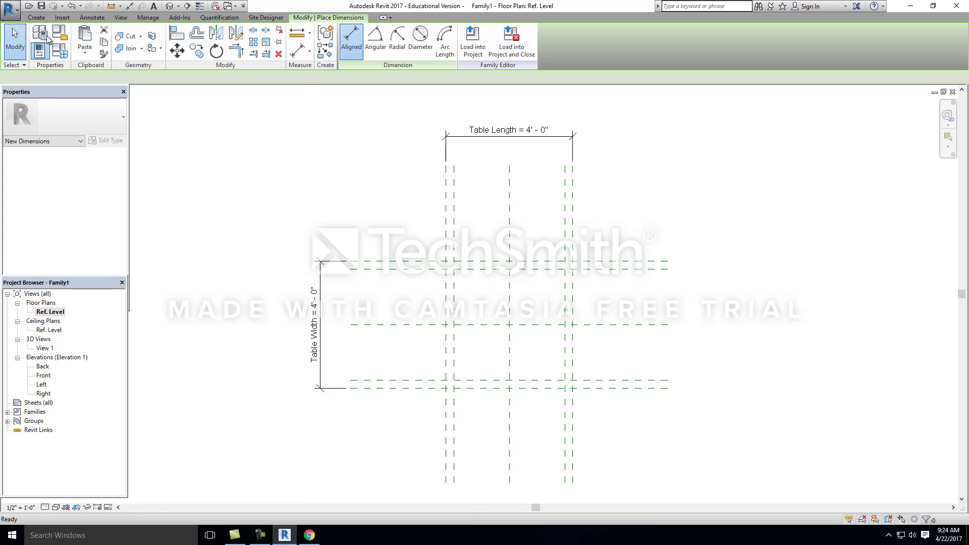
left_click(375, 388)
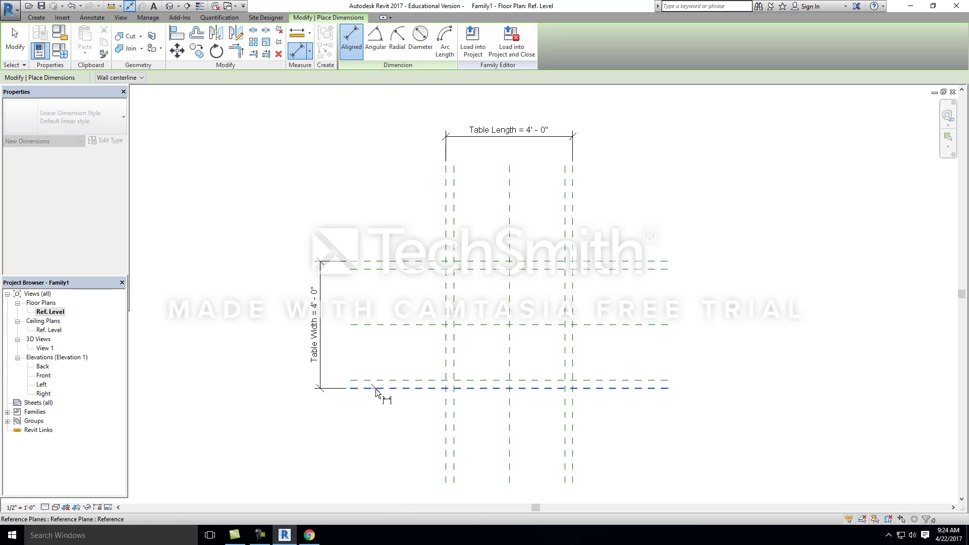
left_click(369, 326)
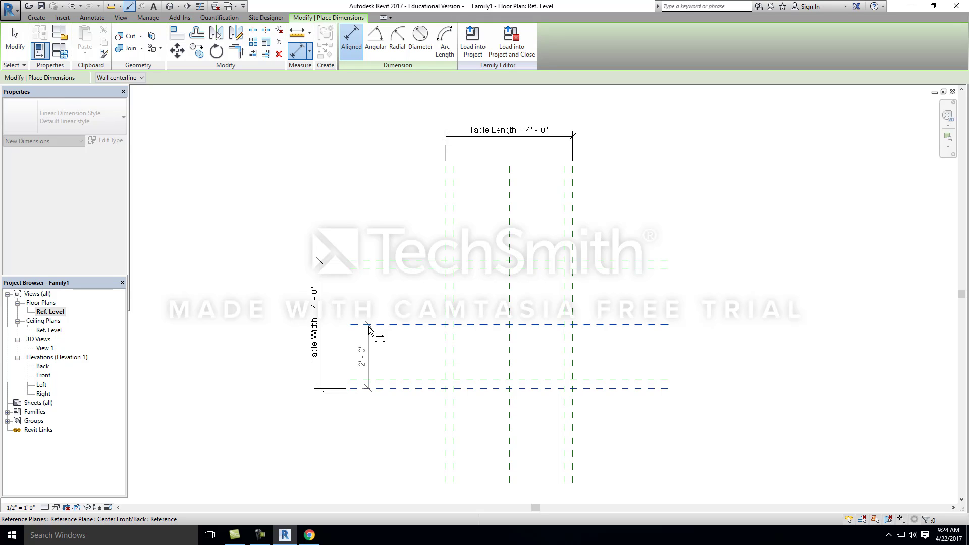
left_click(371, 262)
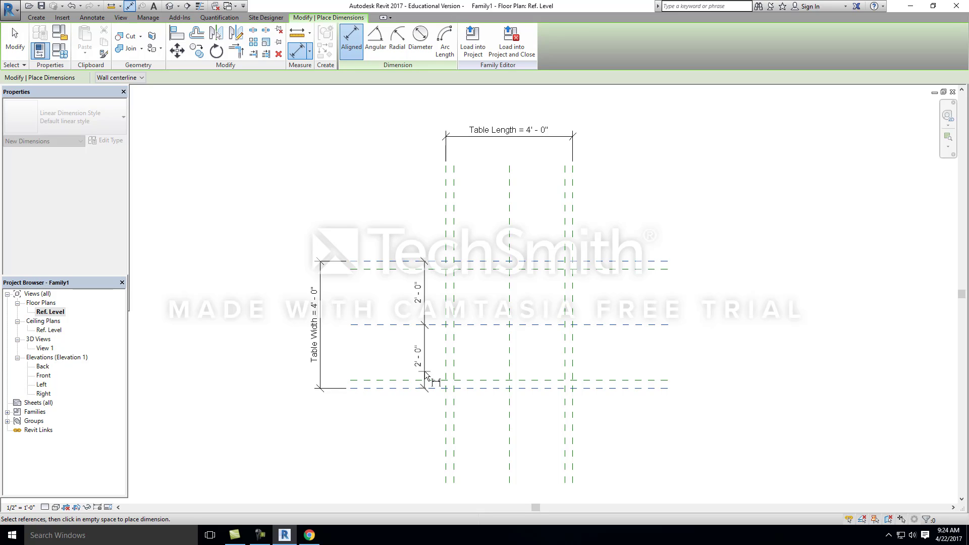
left_click(383, 296)
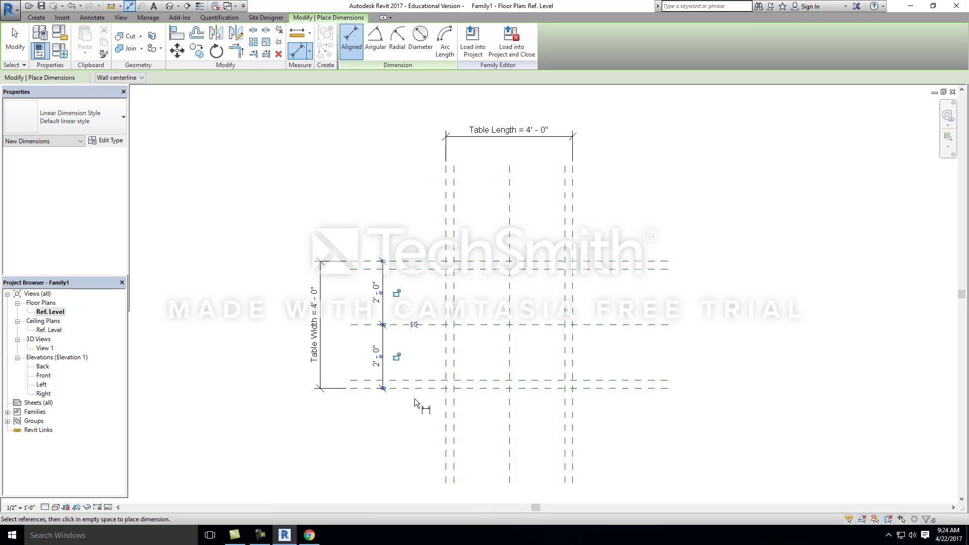
scroll(387, 343, "up", 2)
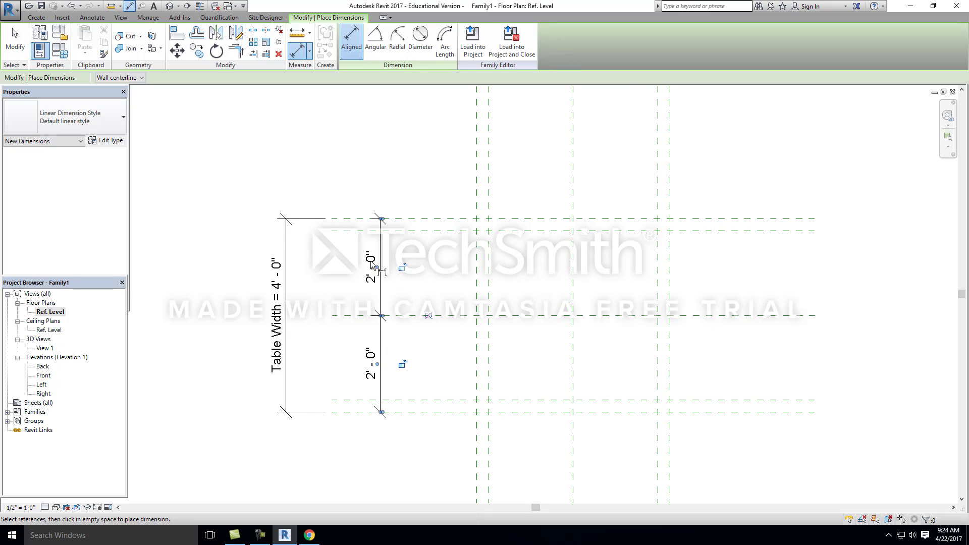
left_click(427, 317)
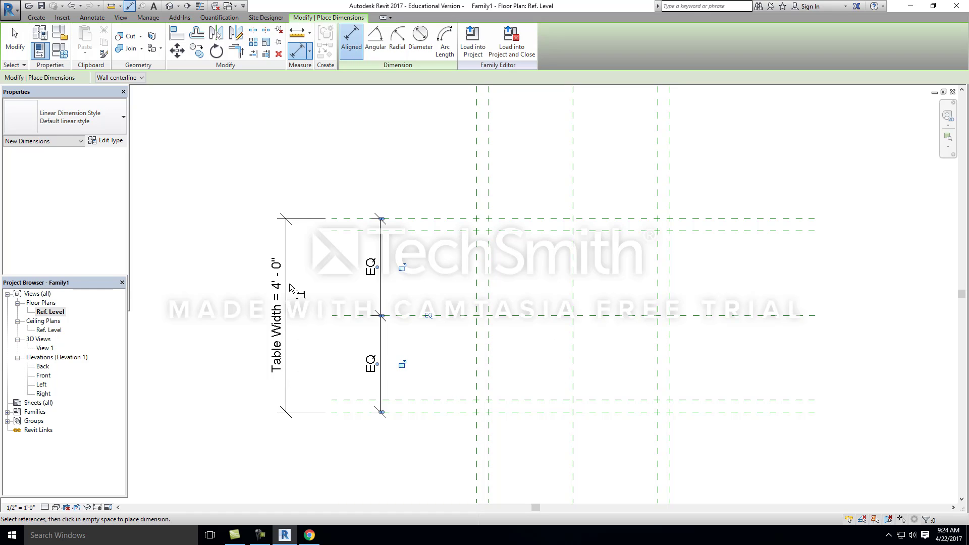
Step: Move the horizontal planes' EQ dimension string outward, just inside the Table Width dimension
scroll(289, 285, "down", 1)
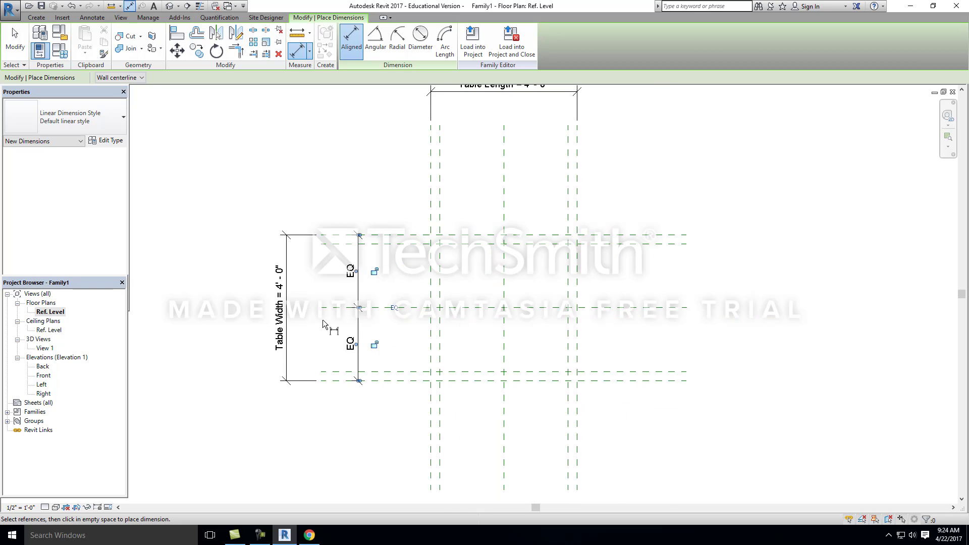
scroll(322, 320, "down", 1)
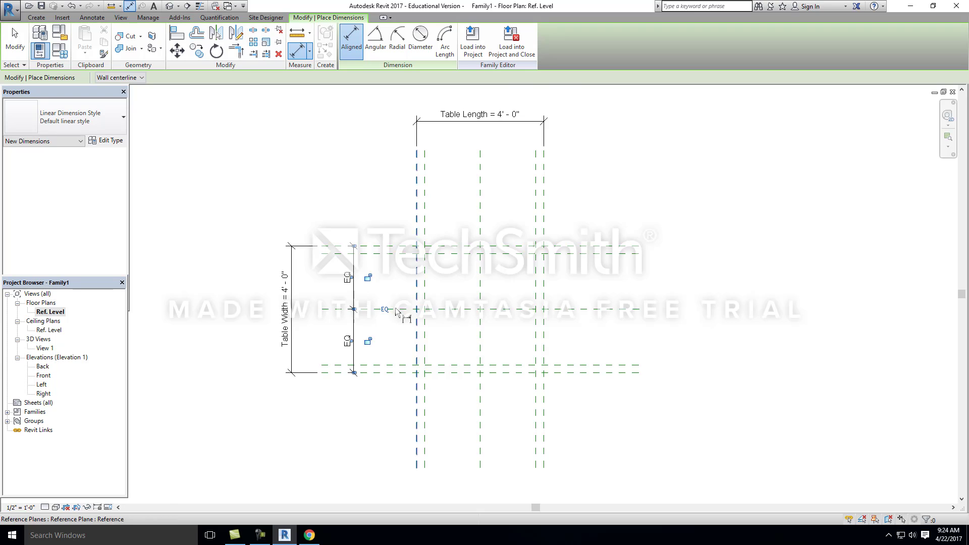
scroll(364, 316, "up", 1)
key("Escape")
left_click(348, 338)
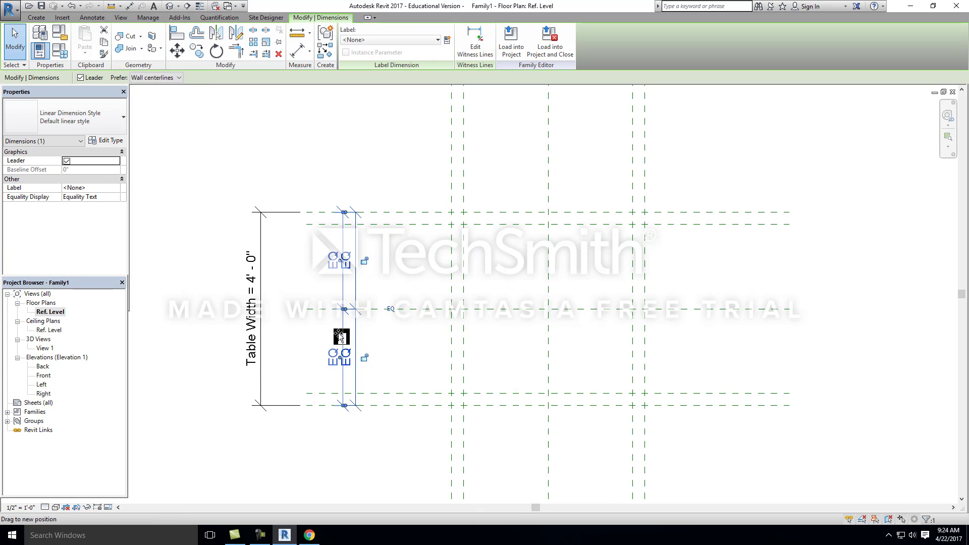
left_click_drag(341, 337, 296, 337)
left_click(370, 287)
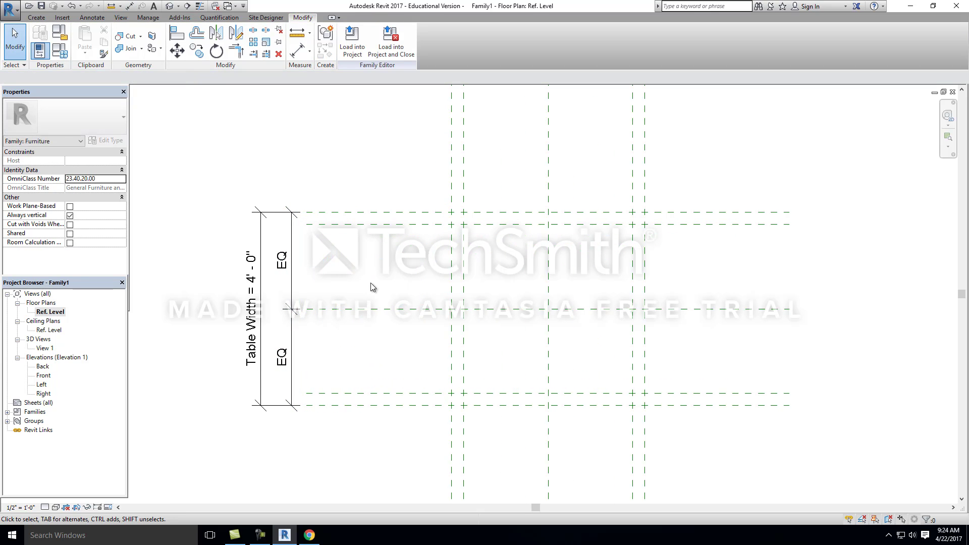
Step: Place an aligned dimension string across the outermost and center vertical reference planes, just below the Table Length dimension
scroll(285, 298, "down", 2)
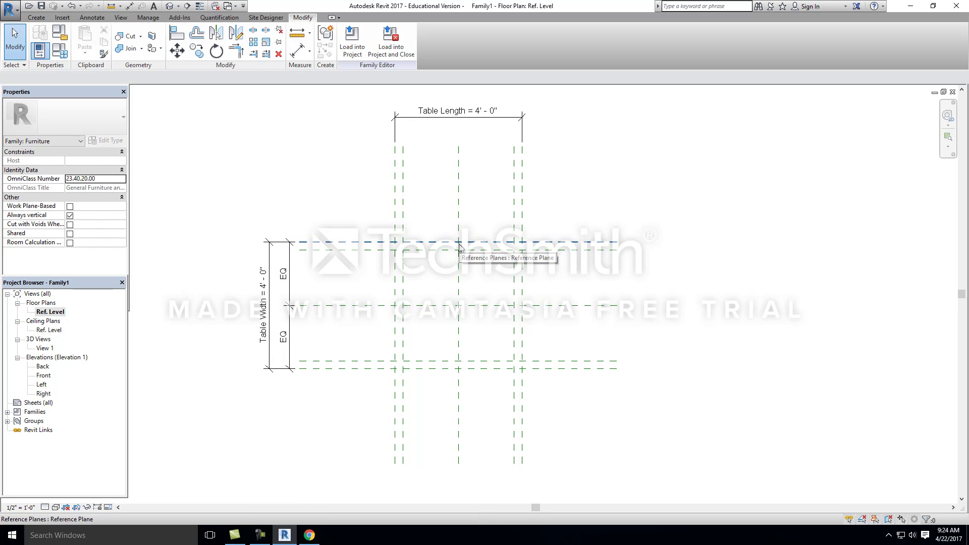
middle_click_drag(460, 247, 414, 203)
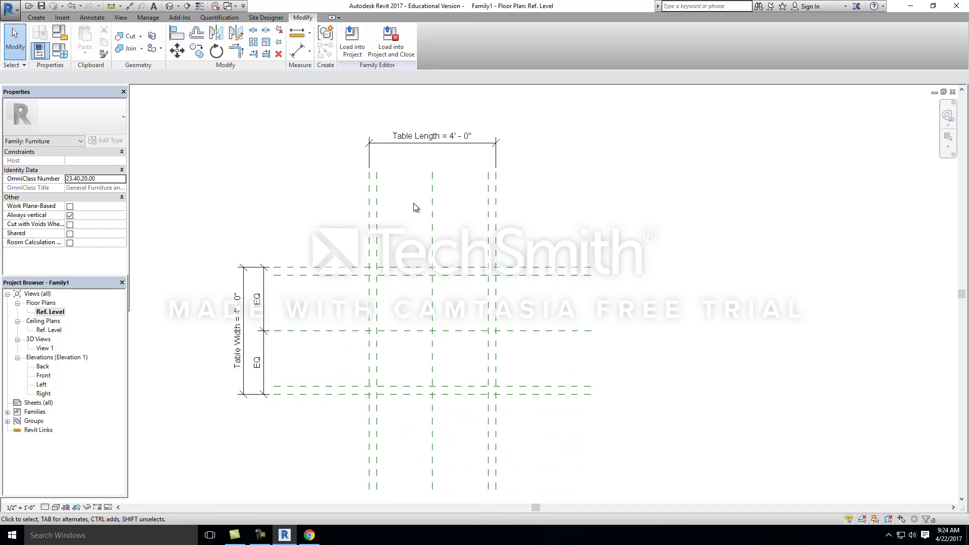
left_click(91, 18)
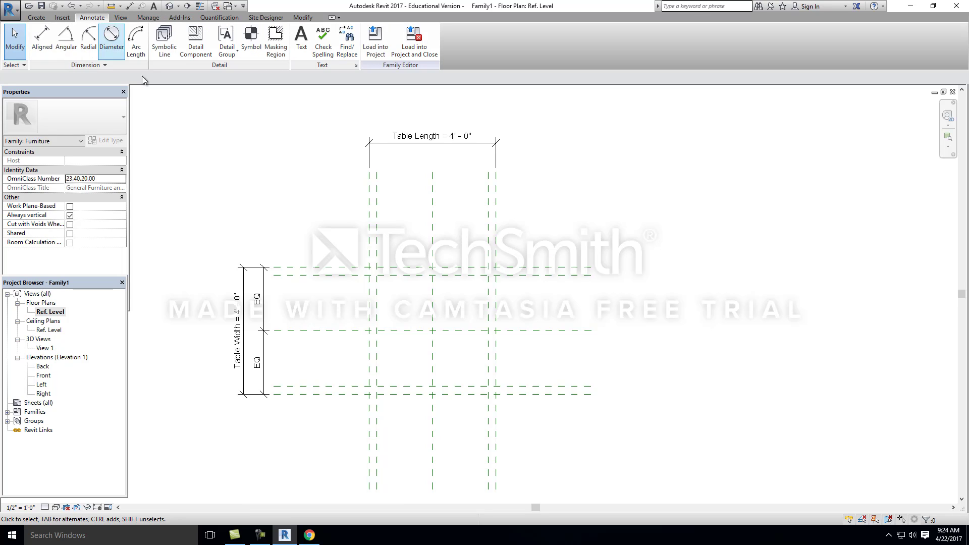
left_click(43, 40)
left_click(369, 194)
left_click(432, 191)
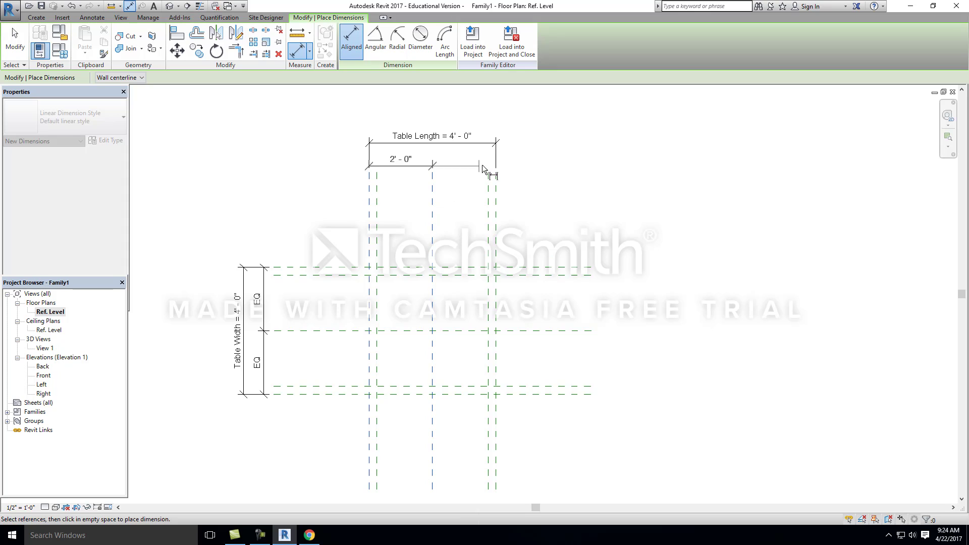
left_click(497, 201)
left_click(473, 164)
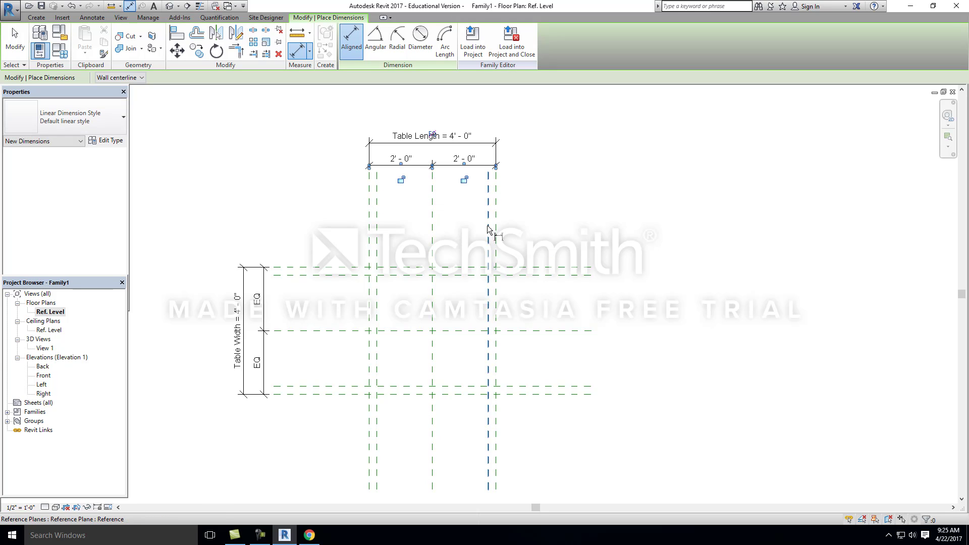
Step: Apply the equality constraint to the dimension string across the vertical reference planes
scroll(470, 177, "up", 2)
key("Escape")
key("Escape")
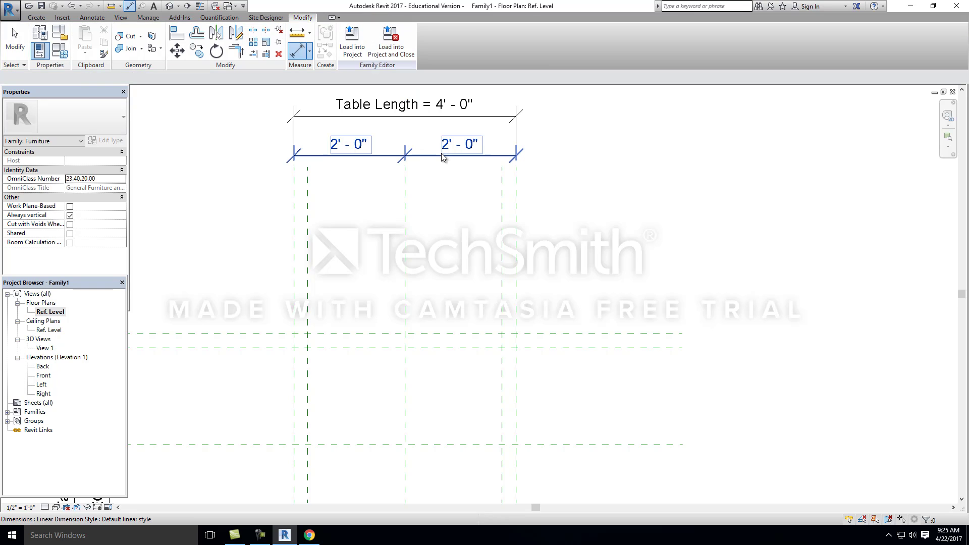
left_click(441, 154)
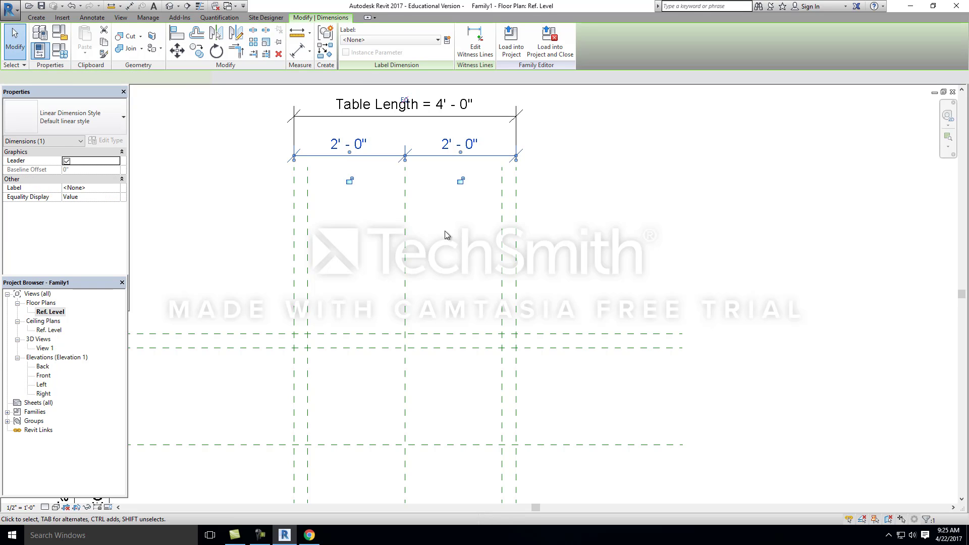
left_click(405, 100)
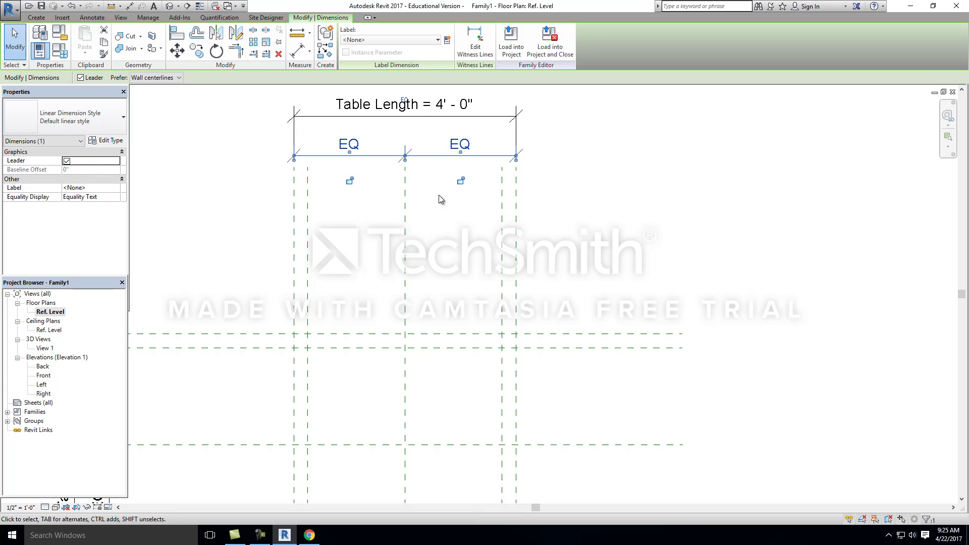
left_click(702, 176)
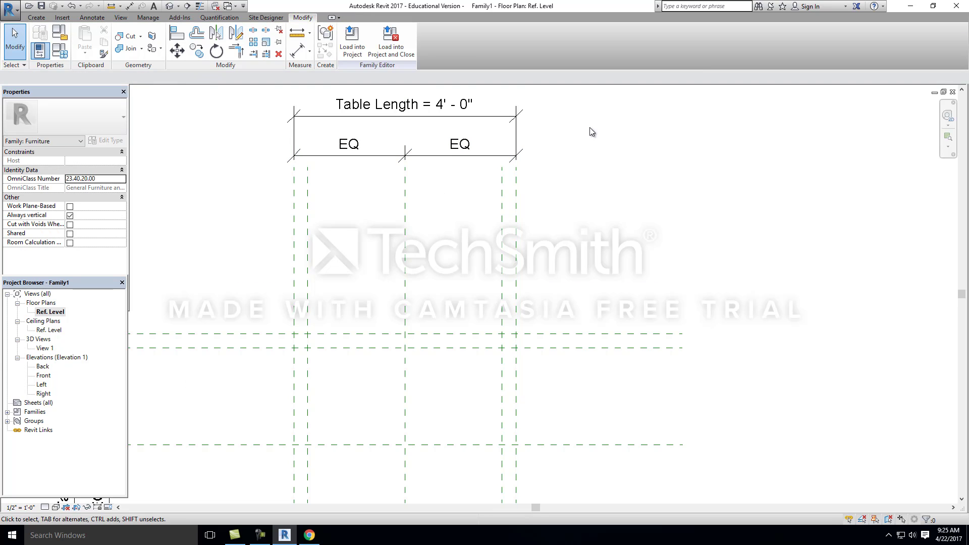
Step: In the family types, set Table Width to 6' and apply it to test the equality constraint
scroll(571, 151, "down", 2)
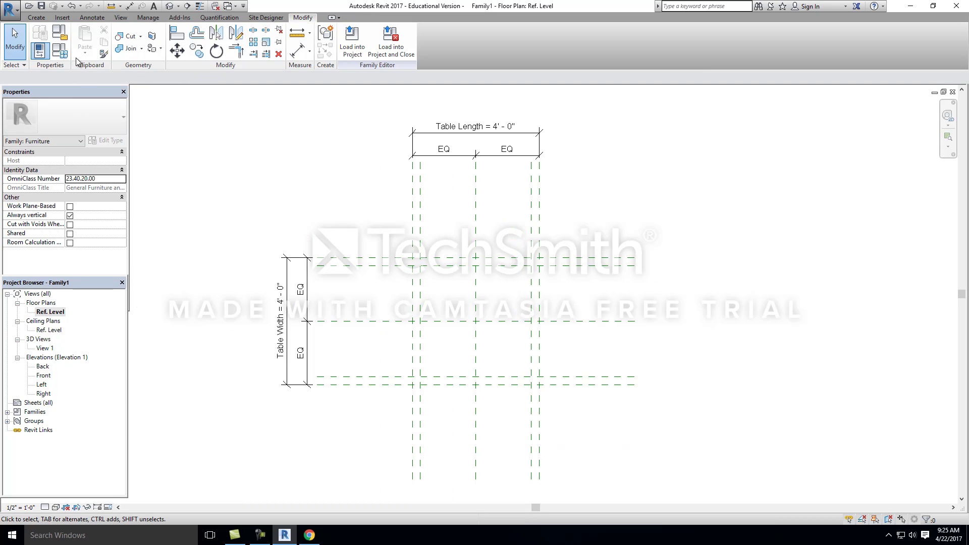
left_click(61, 51)
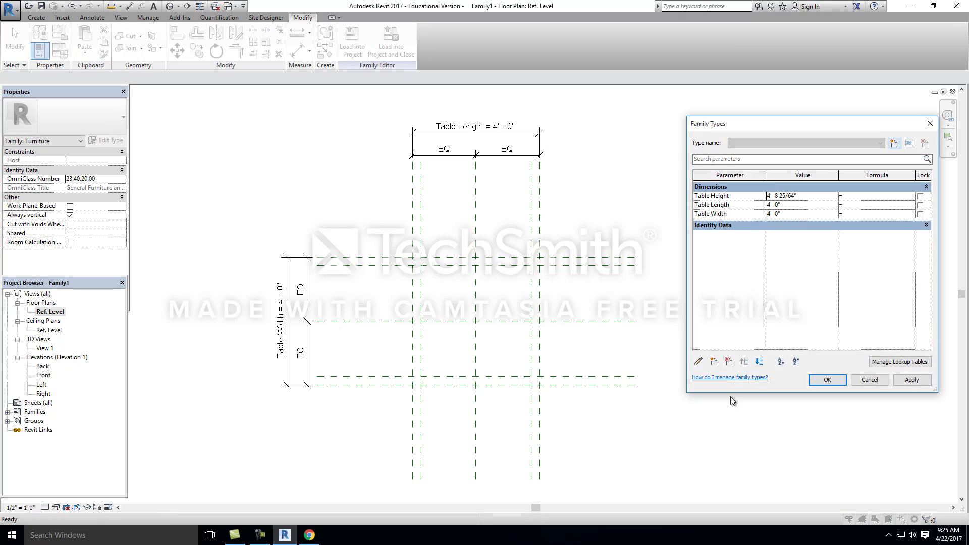
left_click(791, 213)
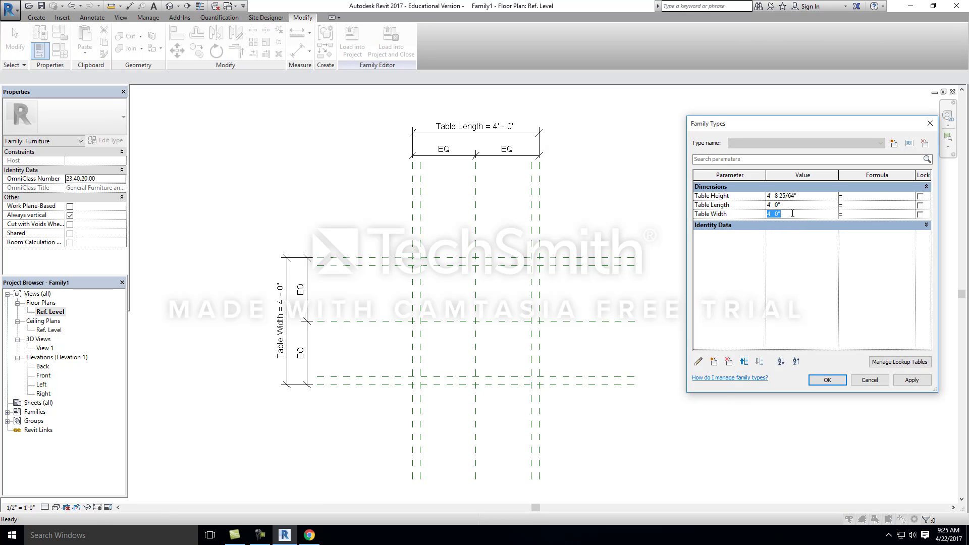
type("6")
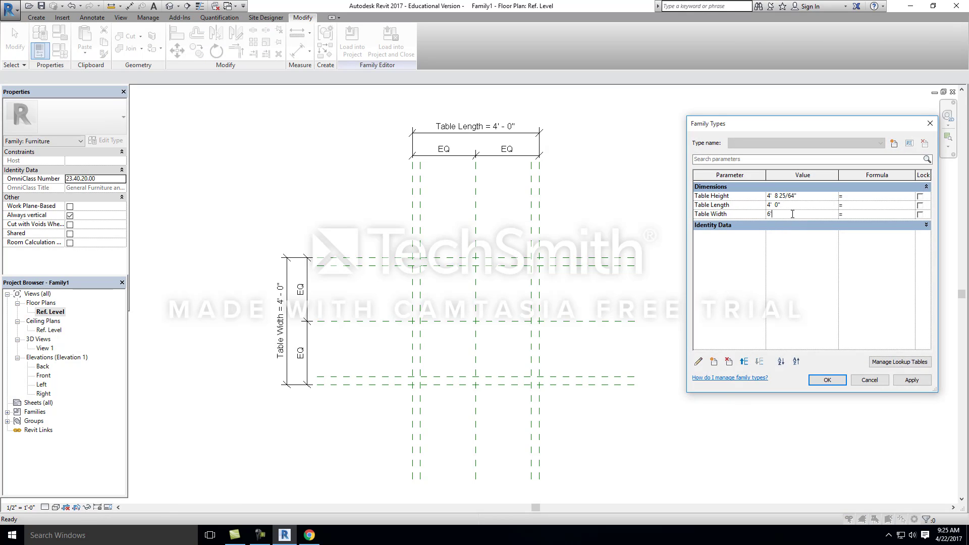
left_click(911, 381)
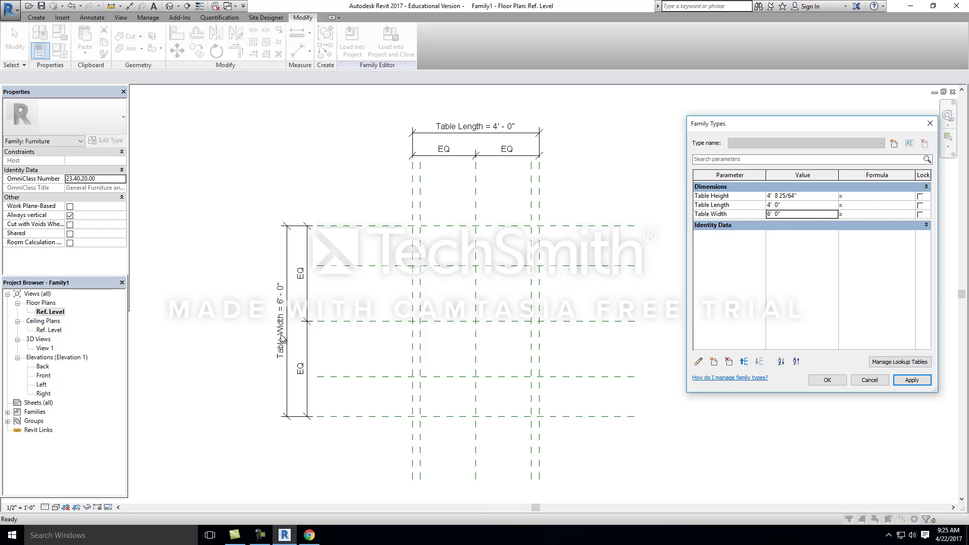
Step: Set Table Length to 6' and apply it to test the equality constraint across the vertical reference planes
left_click(798, 214)
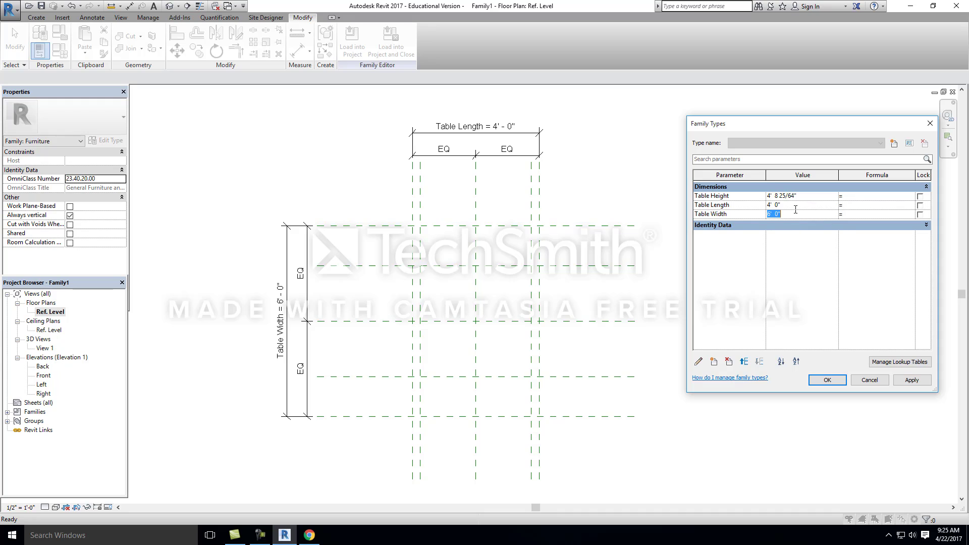
left_click(797, 205)
type("6")
key("Tab")
left_click(922, 387)
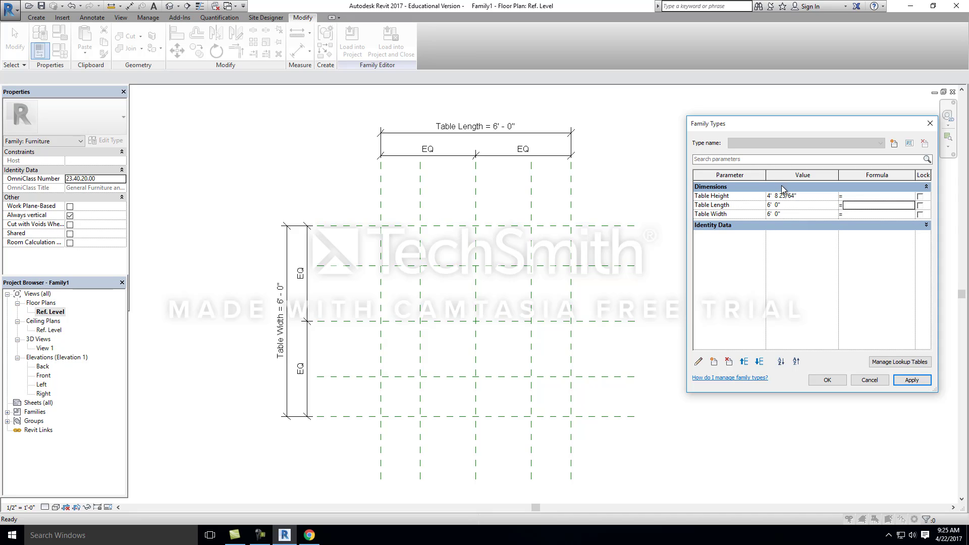
Step: Set both Table Length and Table Width to 4', apply the values and close the family types
left_click(795, 205)
type("4")
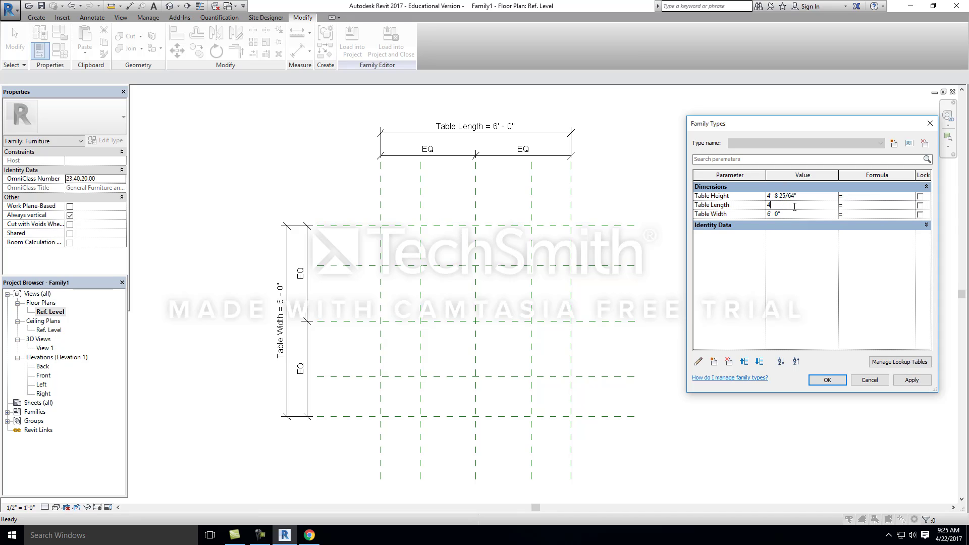
left_click(801, 216)
type("4")
key("Tab")
left_click(904, 382)
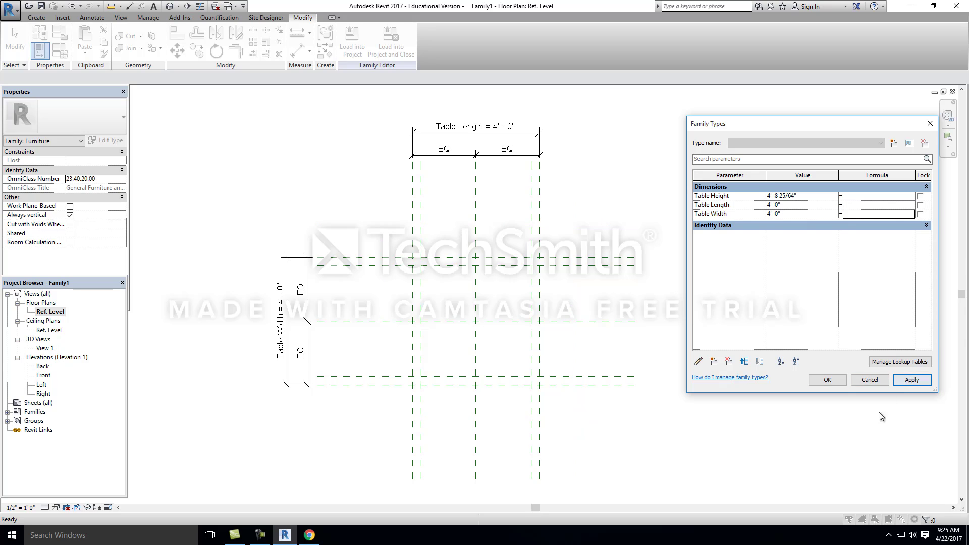
left_click(829, 381)
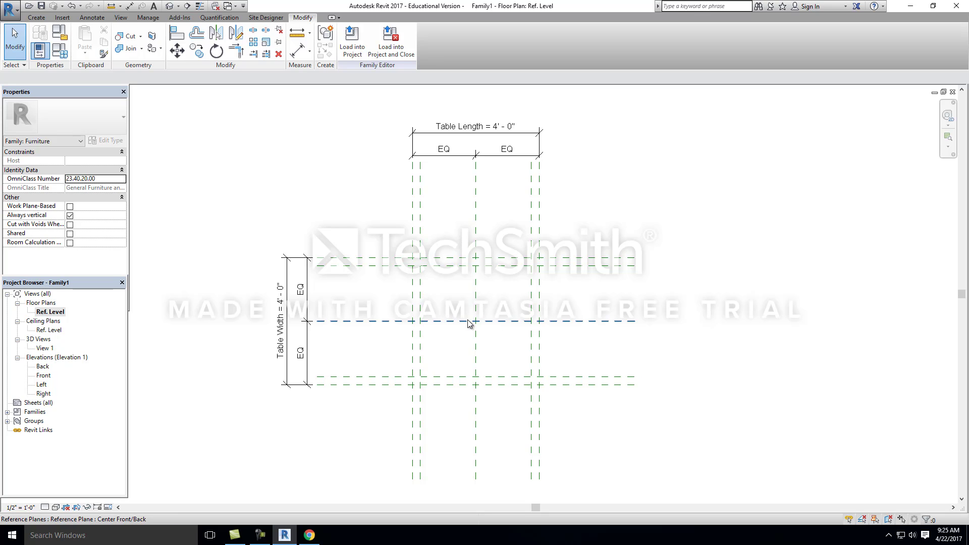
Step: Place an aligned dimension between the left pair of vertical reference planes, just above the horizontal planes
scroll(434, 366, "up", 3)
left_click(94, 18)
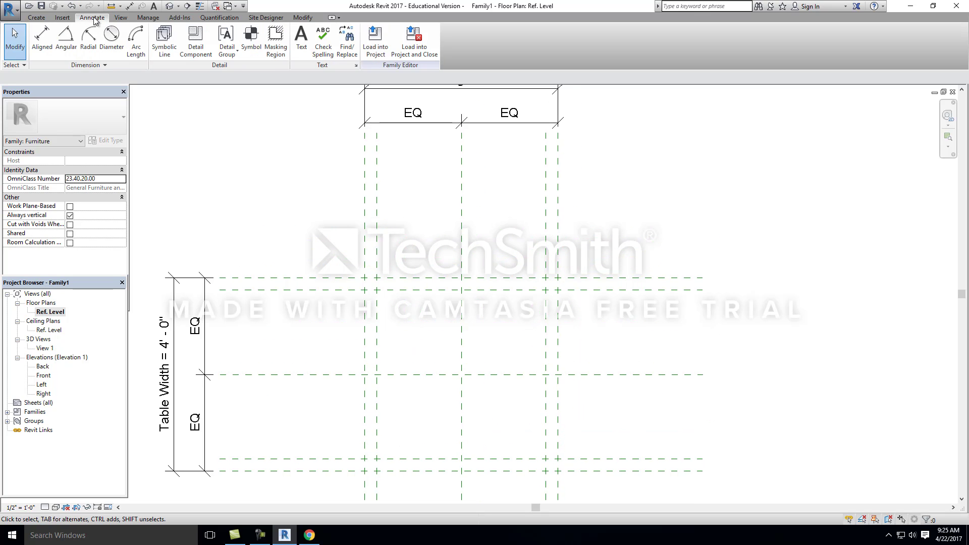
left_click(42, 38)
middle_click_drag(372, 276, 346, 257)
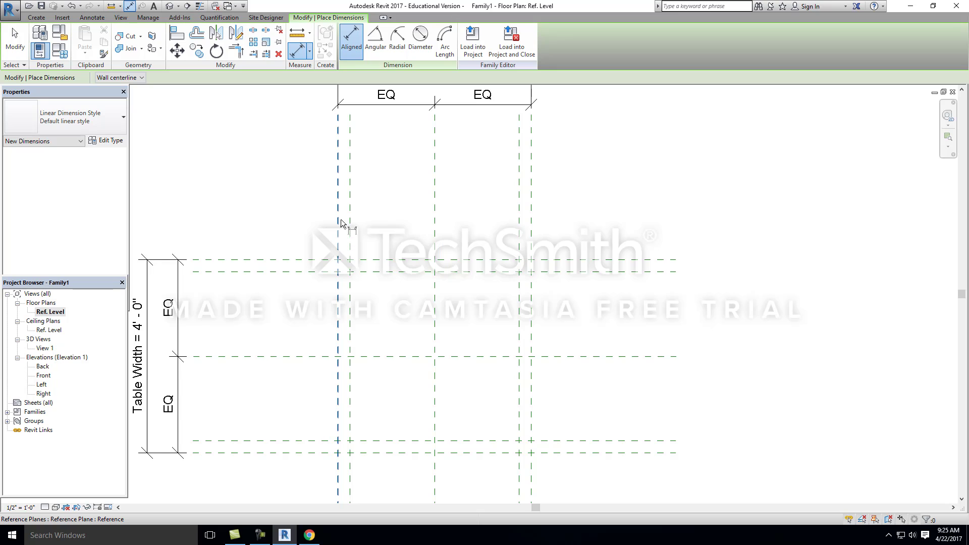
left_click(342, 228)
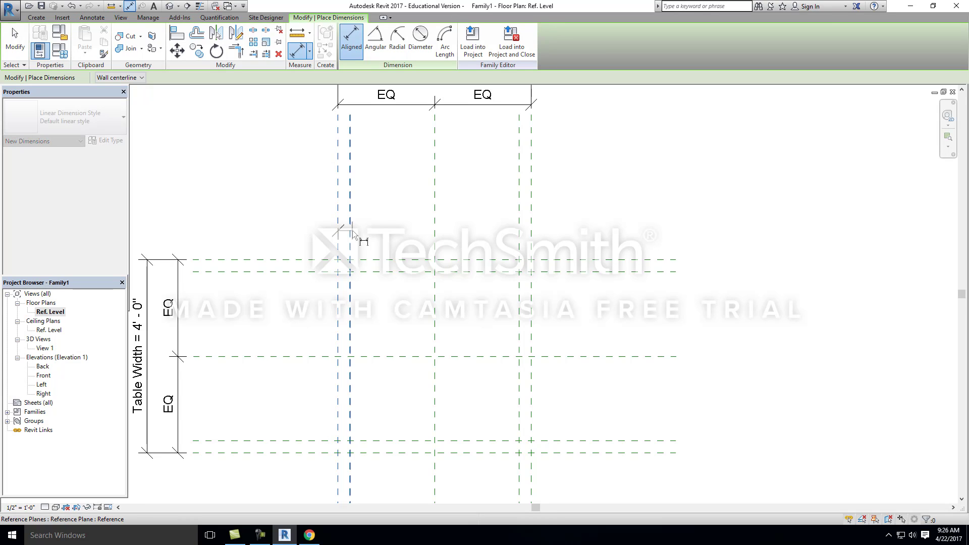
left_click(350, 238)
left_click(358, 236)
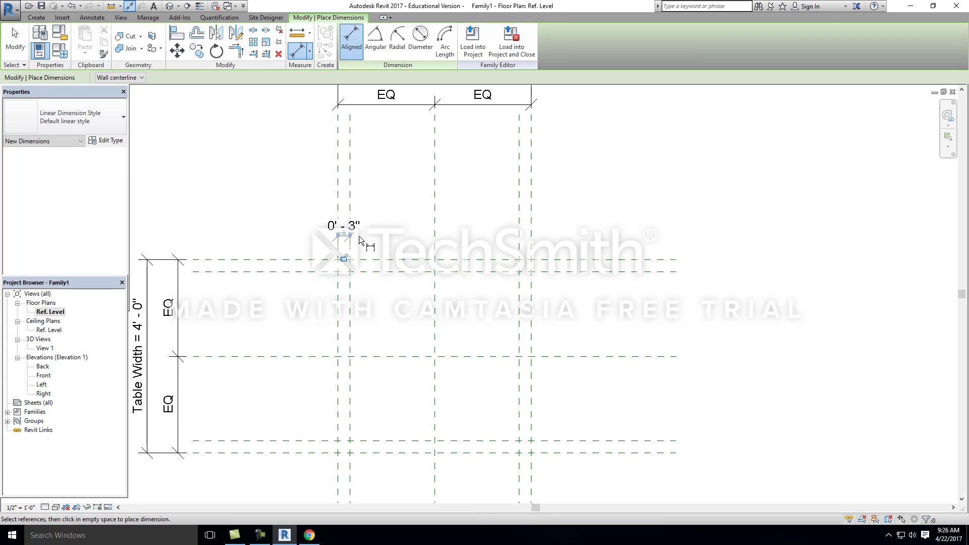
Step: Place an aligned dimension between the right pair of vertical reference planes, level with the left pair's dimension
scroll(373, 292, "up", 2)
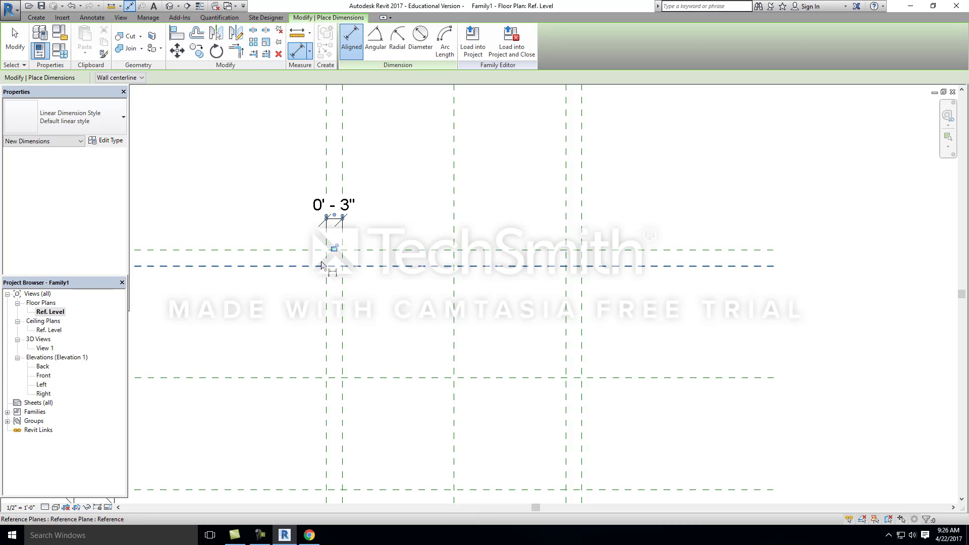
scroll(322, 262, "down", 2)
scroll(349, 245, "up", 2)
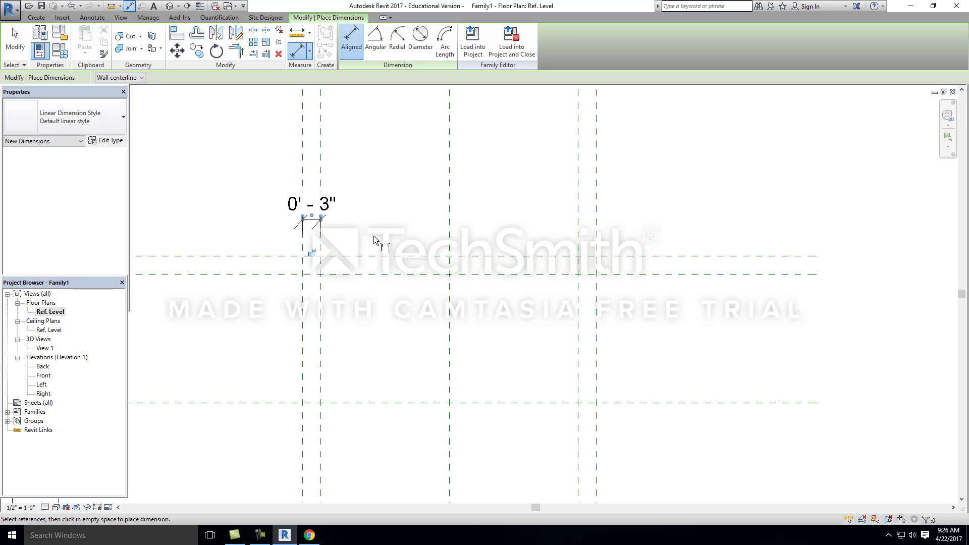
scroll(374, 232, "down", 1)
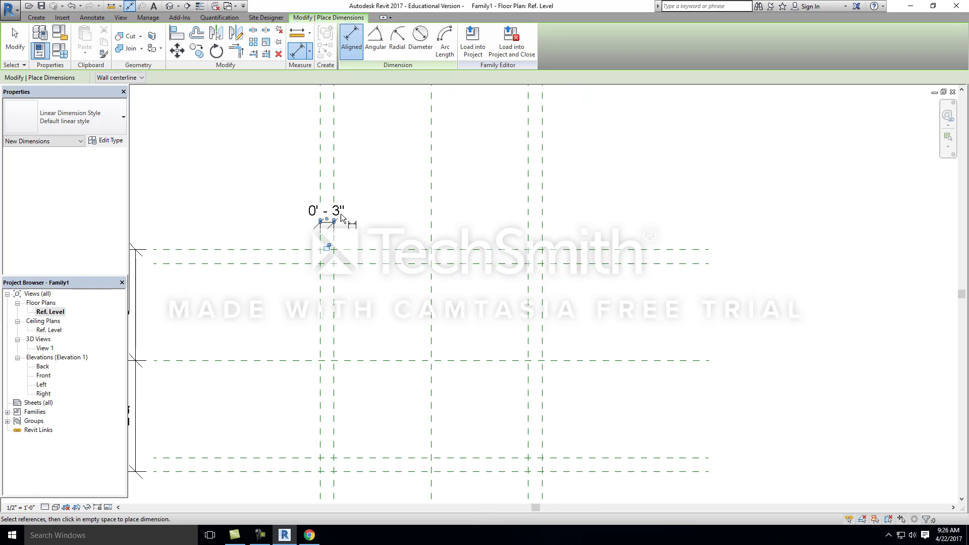
scroll(371, 249, "down", 2)
scroll(371, 237, "up", 2)
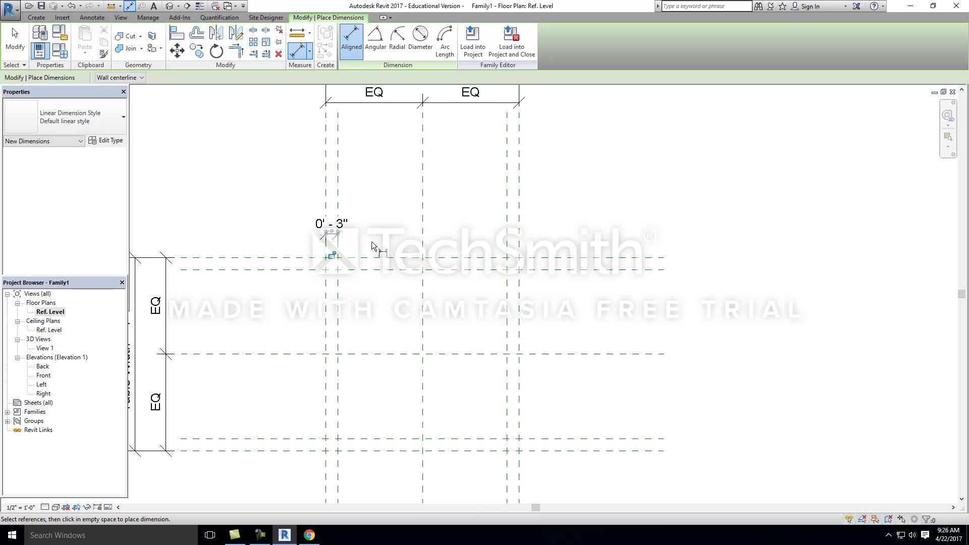
left_click(522, 235)
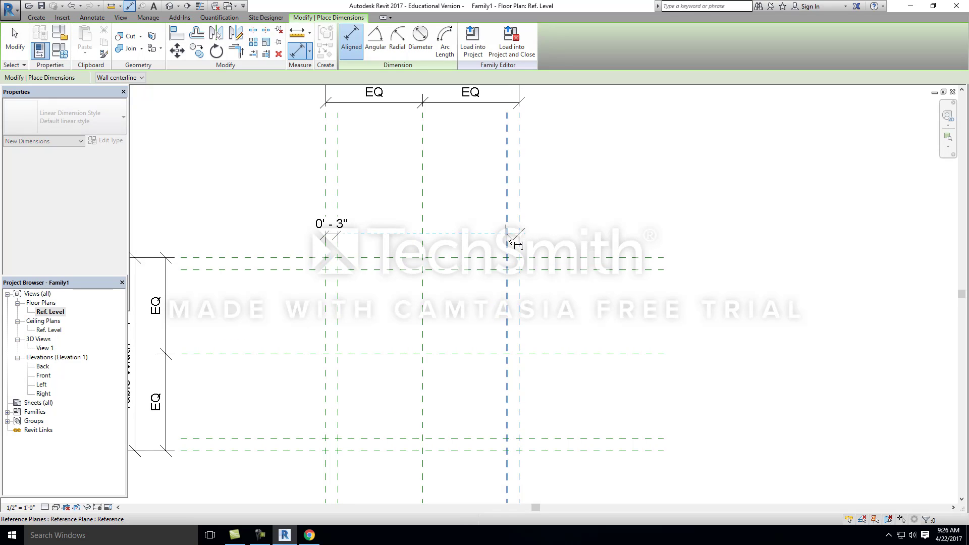
left_click(507, 237)
Step: Place an aligned dimension between the upper pair of horizontal reference planes, just left of the vertical planes
scroll(455, 243, "down", 1)
scroll(380, 246, "up", 1)
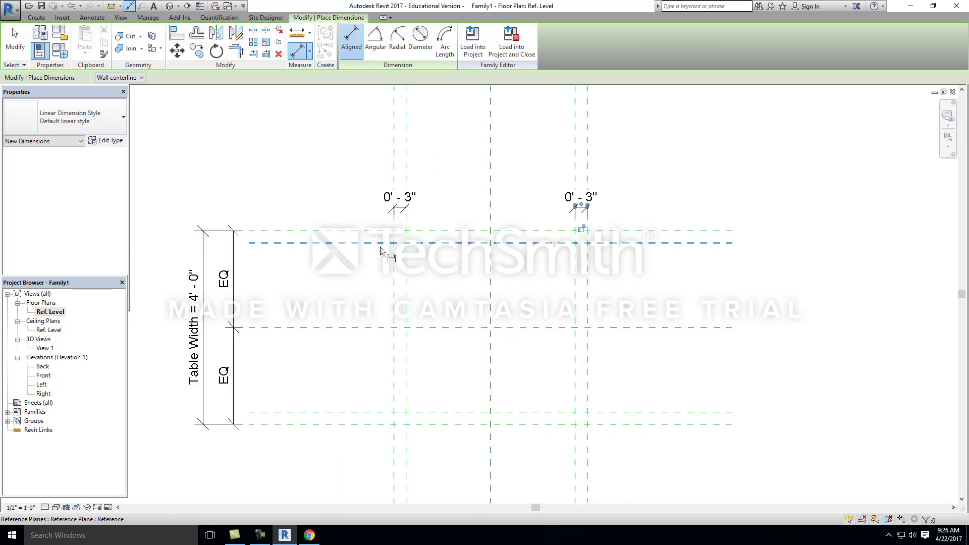
scroll(380, 247, "up", 1)
left_click(364, 228)
left_click(365, 241)
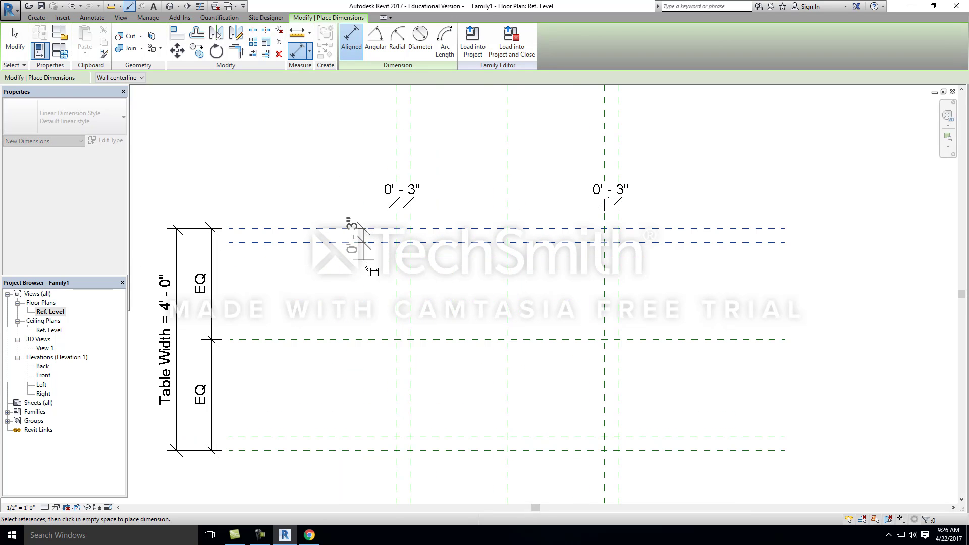
left_click(363, 261)
Step: Place an aligned dimension between the lower pair of horizontal reference planes, in line with the upper pair's dimension, and end the dimension command
scroll(363, 258, "down", 2)
scroll(357, 390, "up", 2)
left_click(366, 378)
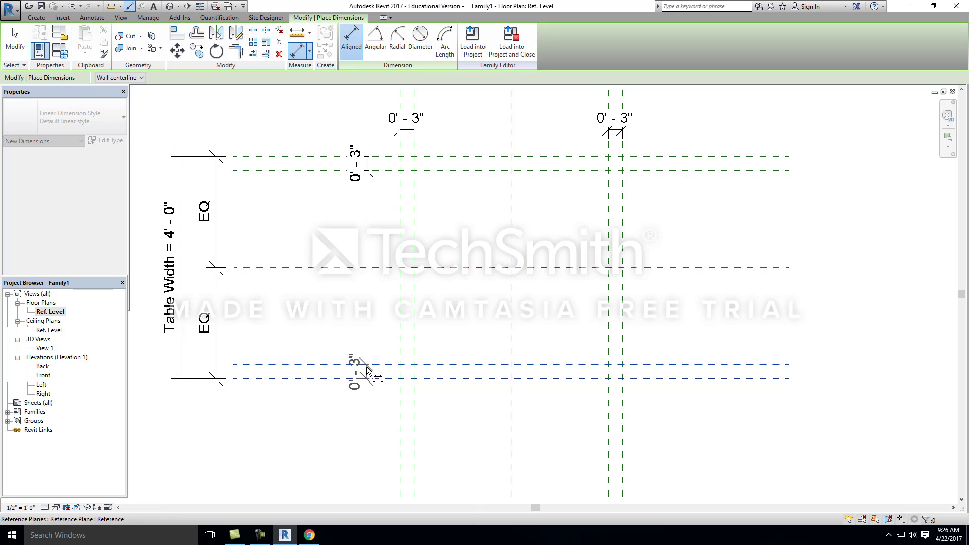
left_click(367, 366)
left_click(368, 373)
scroll(332, 320, "down", 2)
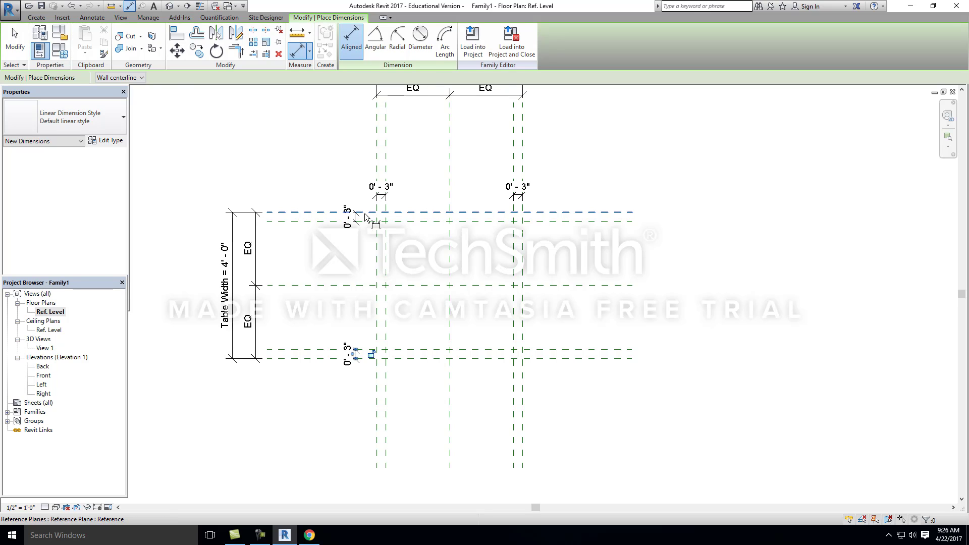
scroll(363, 213, "up", 2)
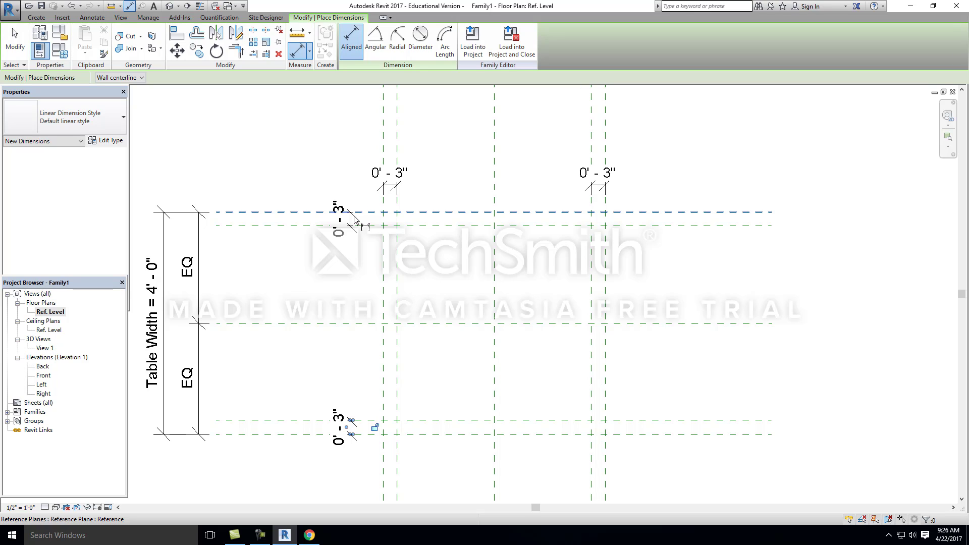
scroll(366, 298, "down", 3)
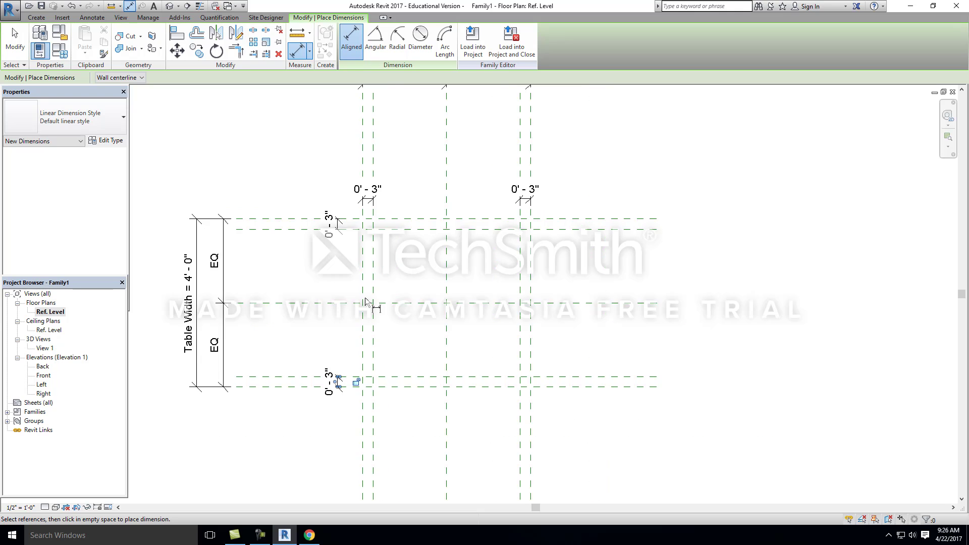
key("Escape")
key("Escape")
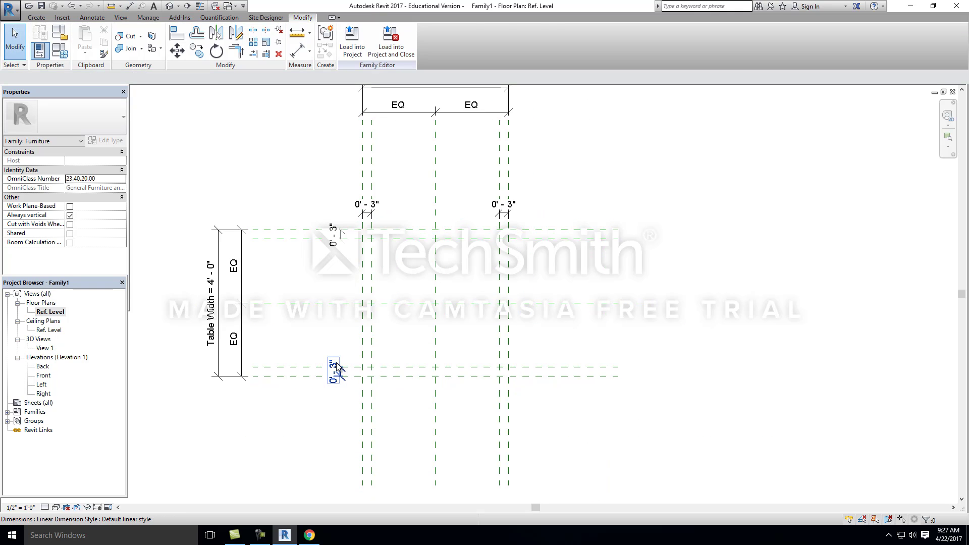
Step: Label all four 3" dimensions between the paired reference planes with a new family type parameter named Table Leg Width
left_click(335, 369)
left_click(339, 235, "ctrl")
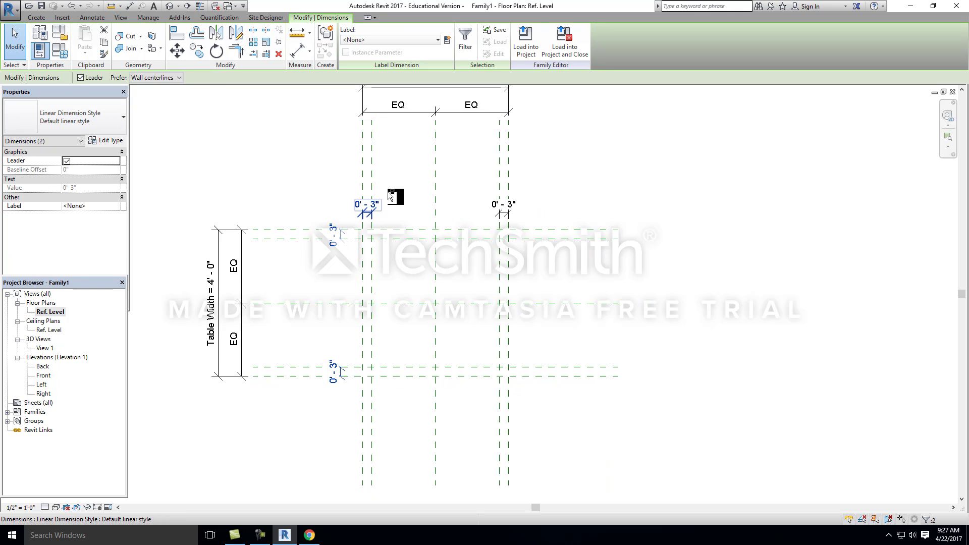
left_click(499, 204, "ctrl")
left_click(485, 86, "ctrl")
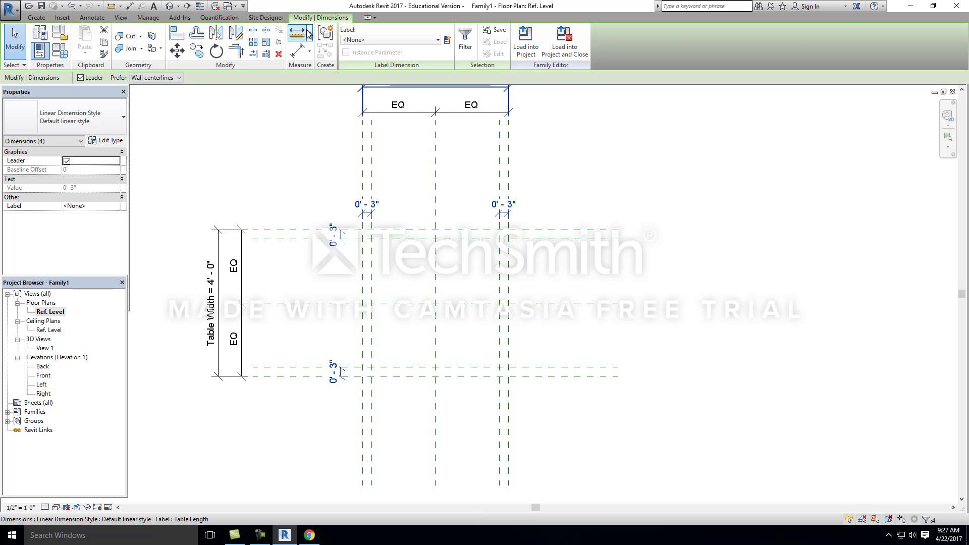
left_click(447, 41)
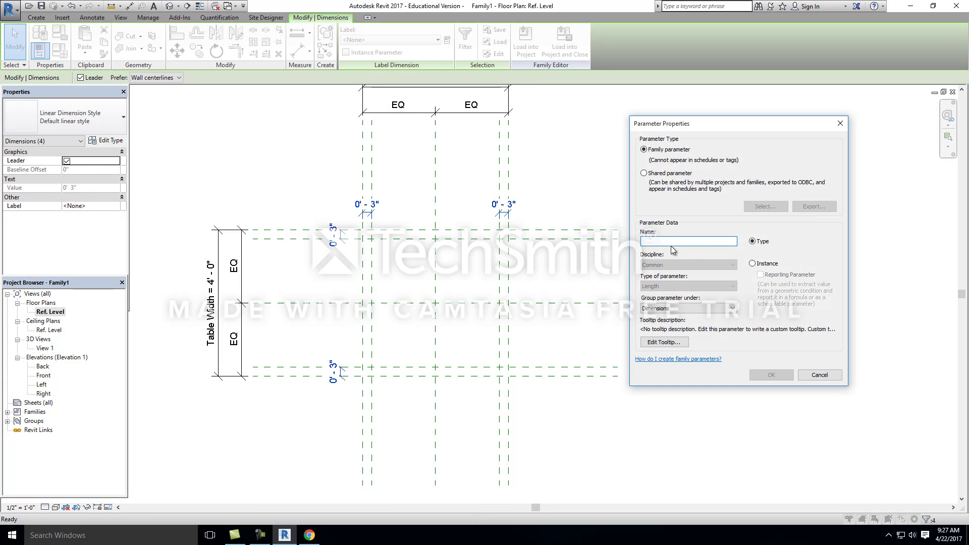
type("Table Leg")
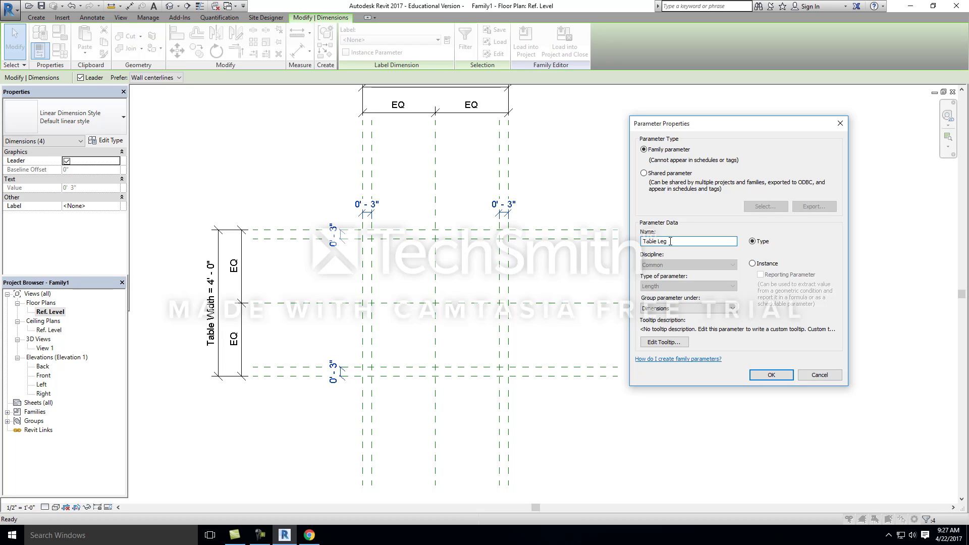
type(" Witdth")
key("Return")
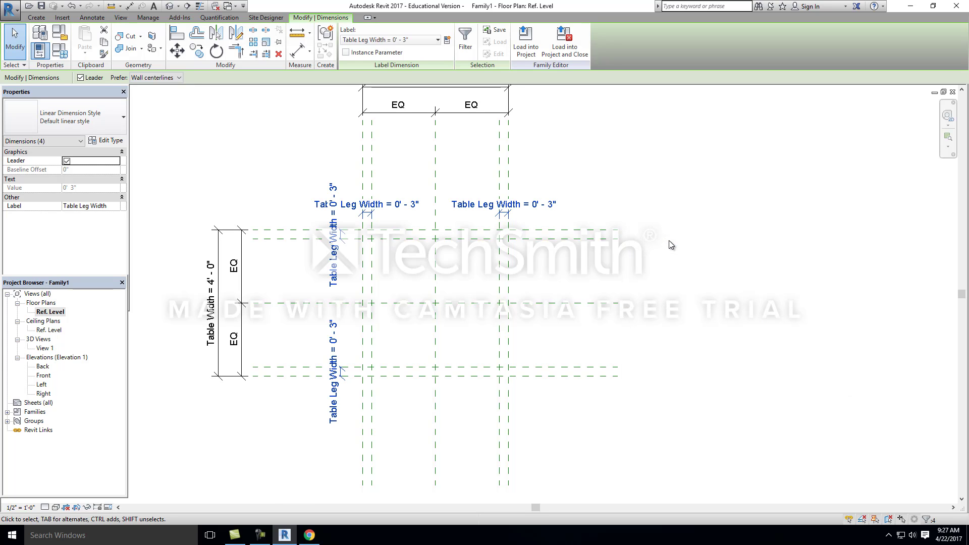
left_click(594, 146)
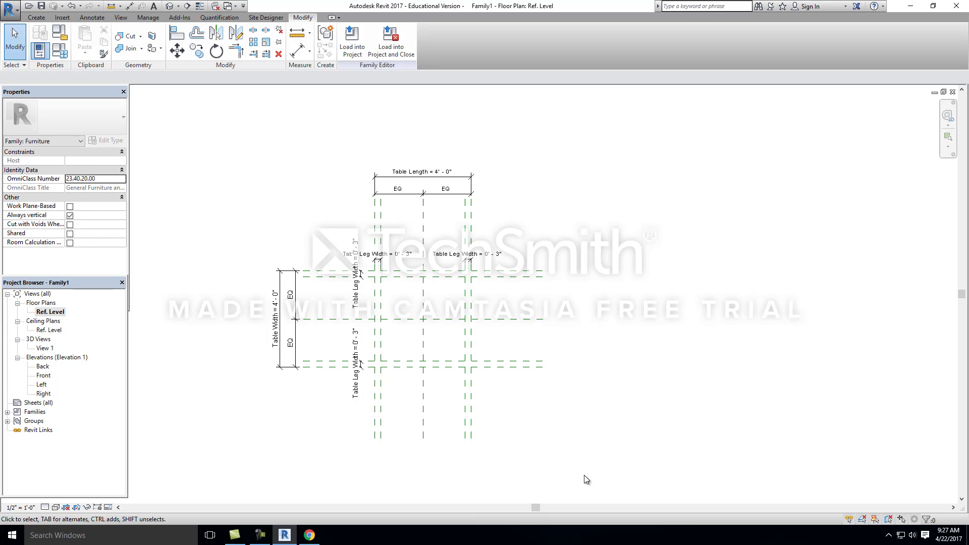
Step: In the family types, set Table Length to 6' and apply it to test how the leg planes follow
scroll(662, 473, "up", 2)
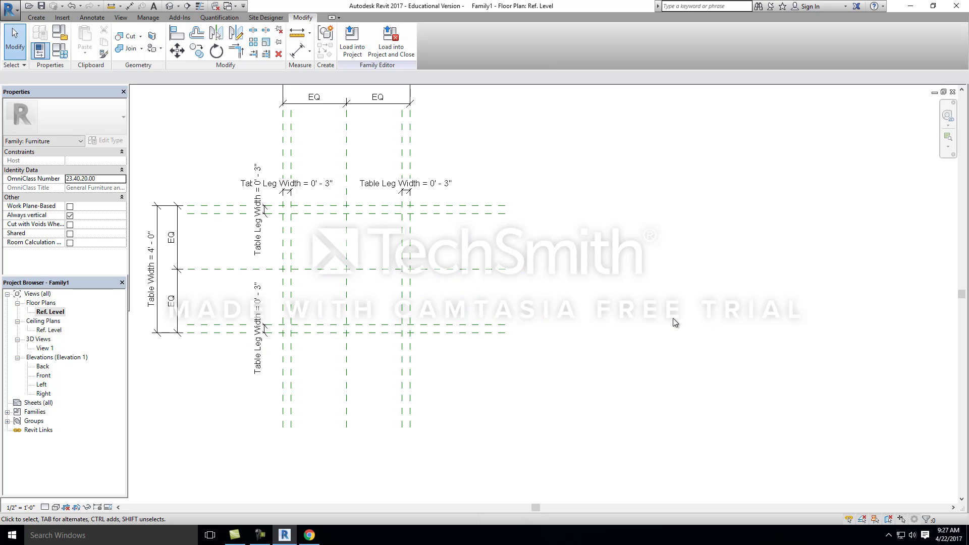
scroll(673, 318, "down", 3)
scroll(423, 277, "up", 3)
scroll(478, 280, "up", 2)
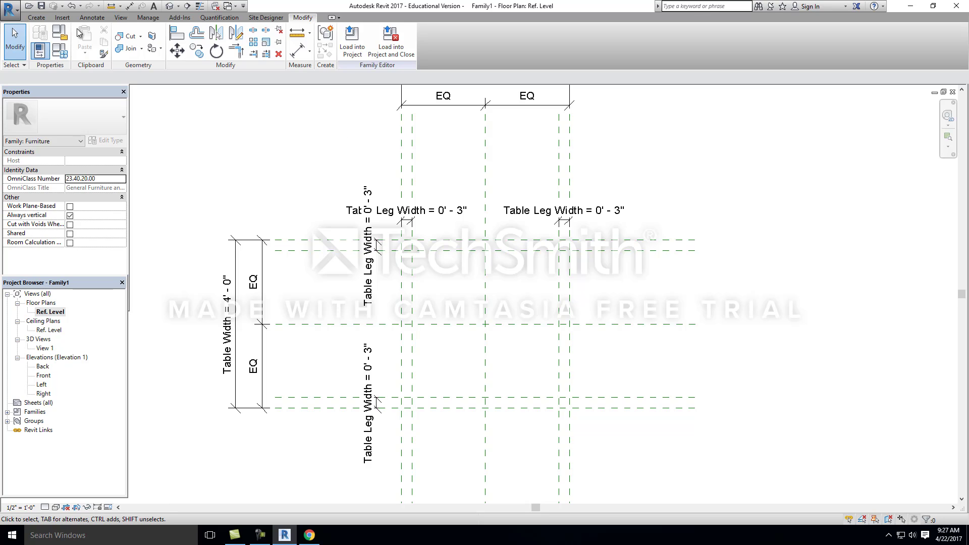
left_click(65, 53)
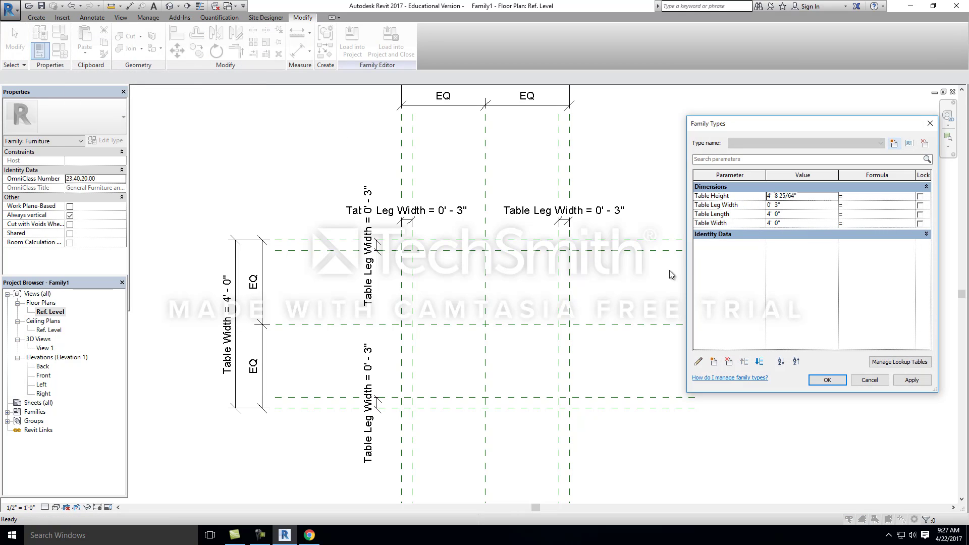
left_click(794, 214)
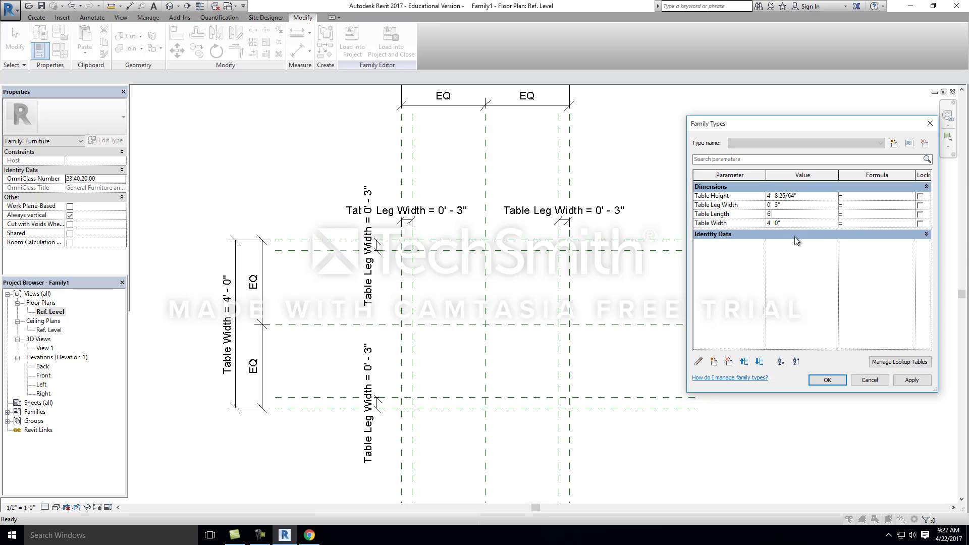
type("6")
left_click(911, 380)
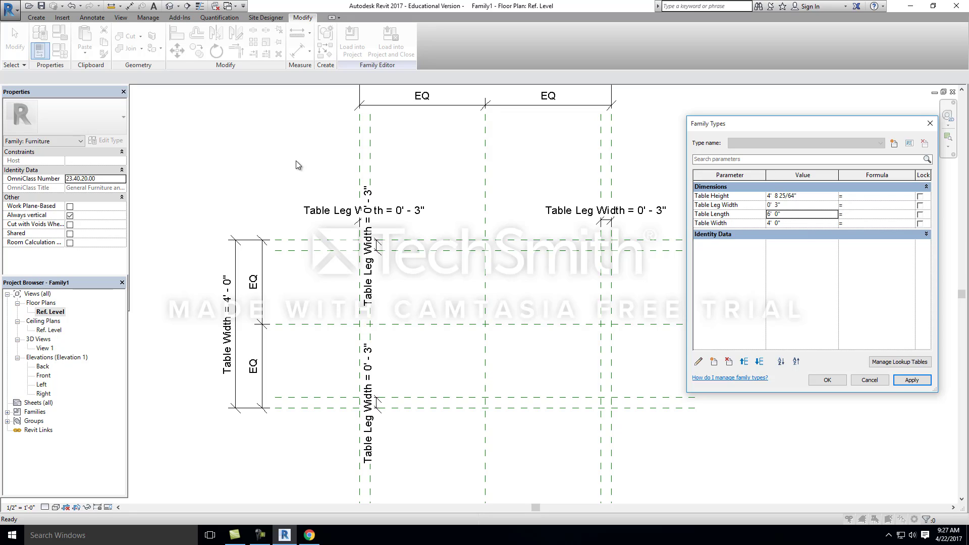
Step: Set Table Leg Width to 4" in the family types and apply it
left_click(790, 206)
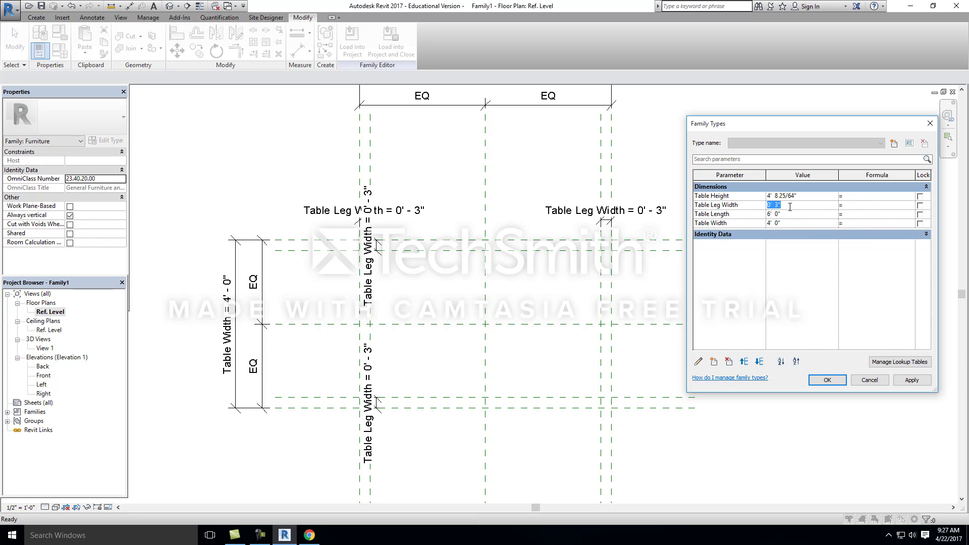
type("4'")
left_click(913, 381)
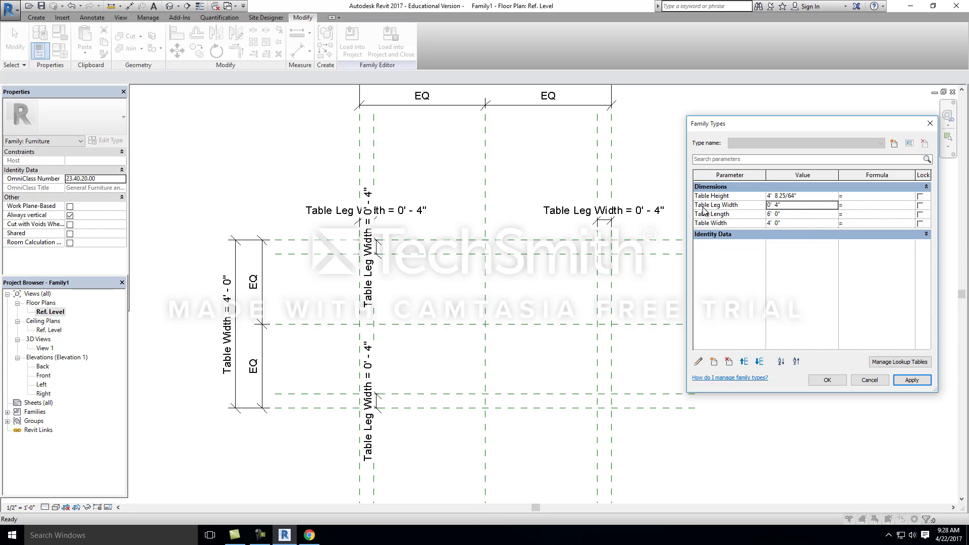
Step: Set Table Length to 4' and Table Leg Width to 3" in the family types, applying each value
left_click(791, 214)
type("4'")
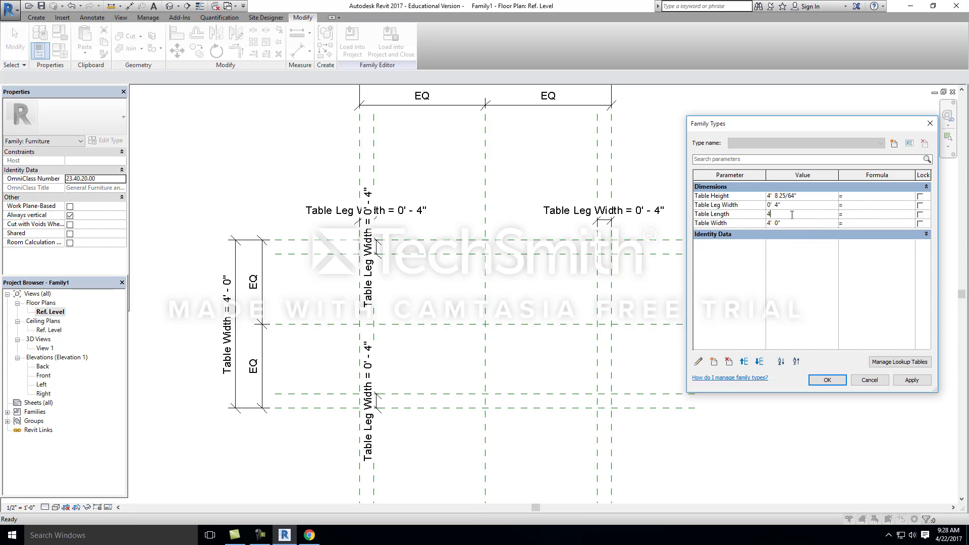
left_click(926, 383)
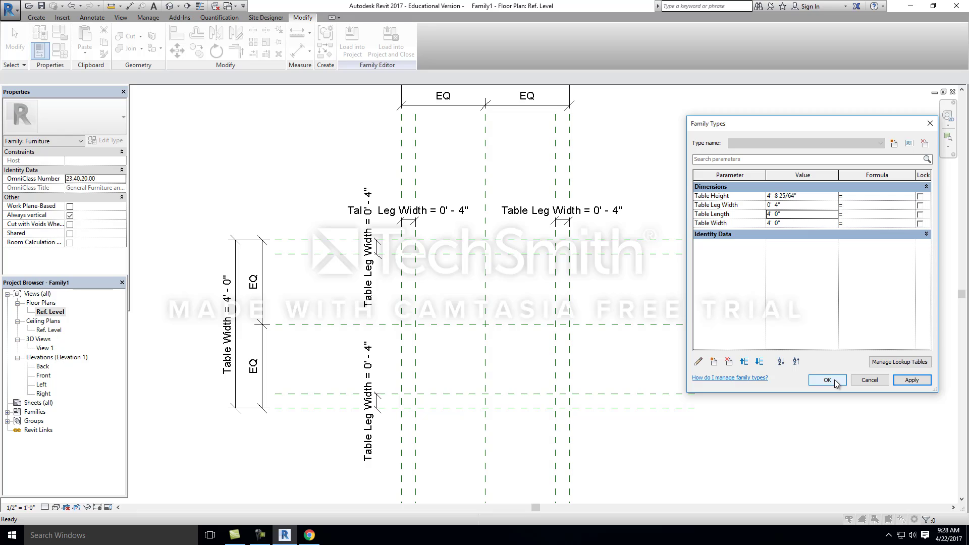
left_click(790, 205)
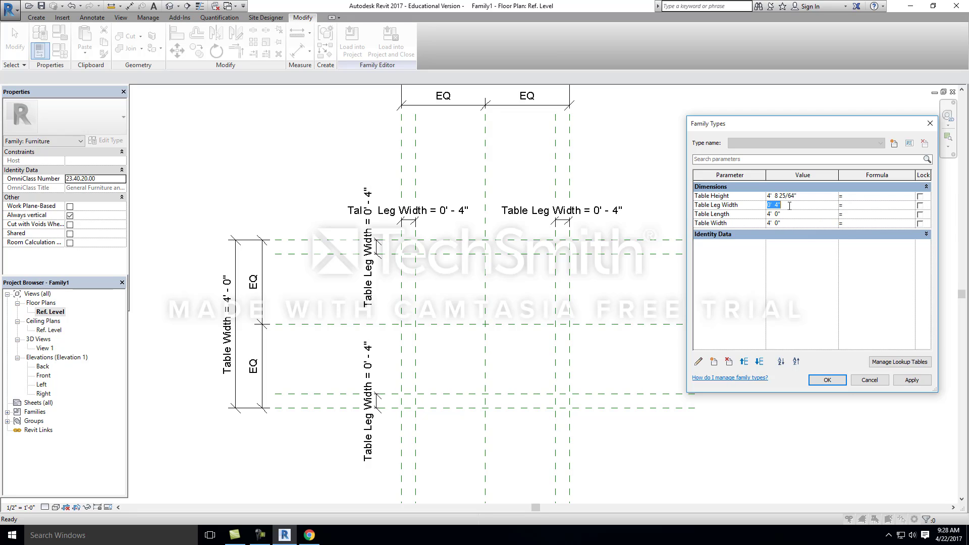
type("3\"")
left_click(916, 382)
left_click(815, 380)
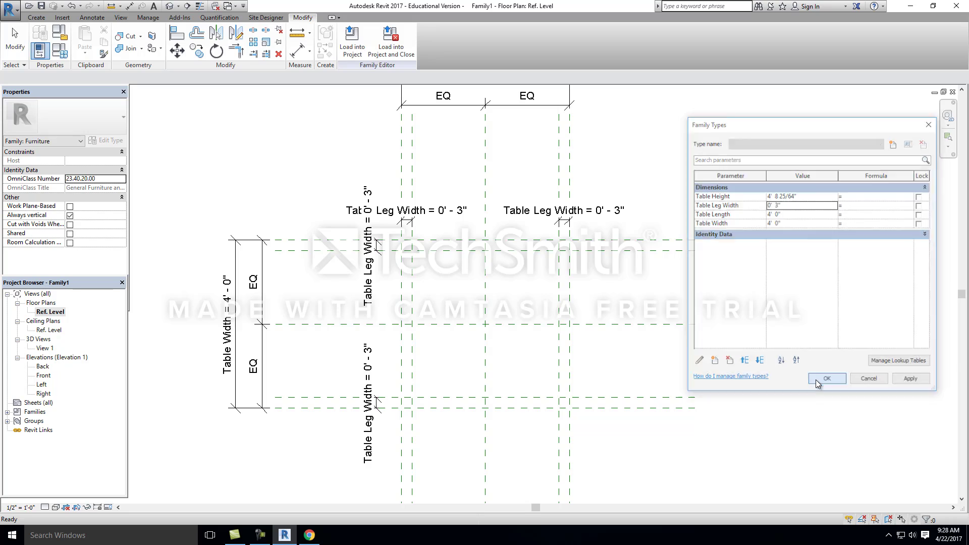
Step: Open the Back elevation and set Table Height to 3' in the family types
double_click(43, 367)
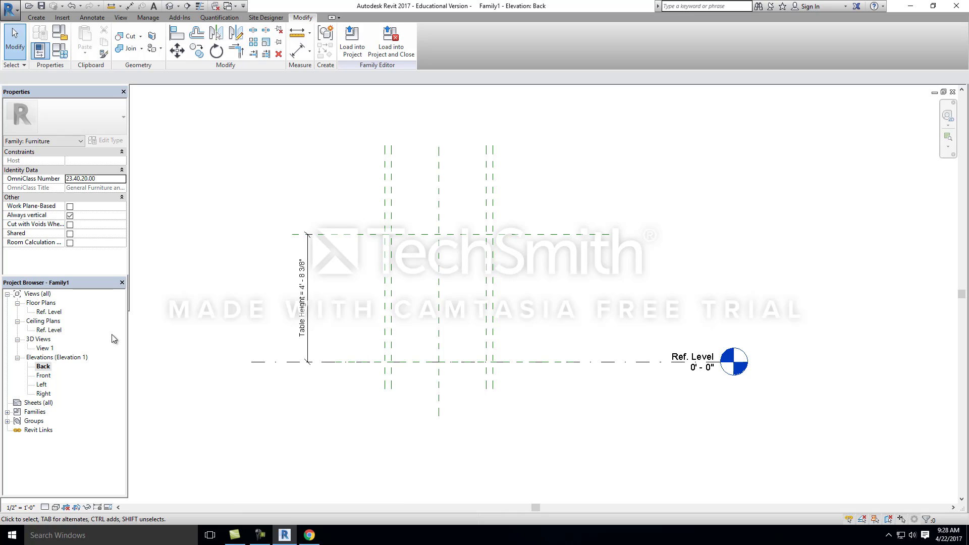
left_click(40, 50)
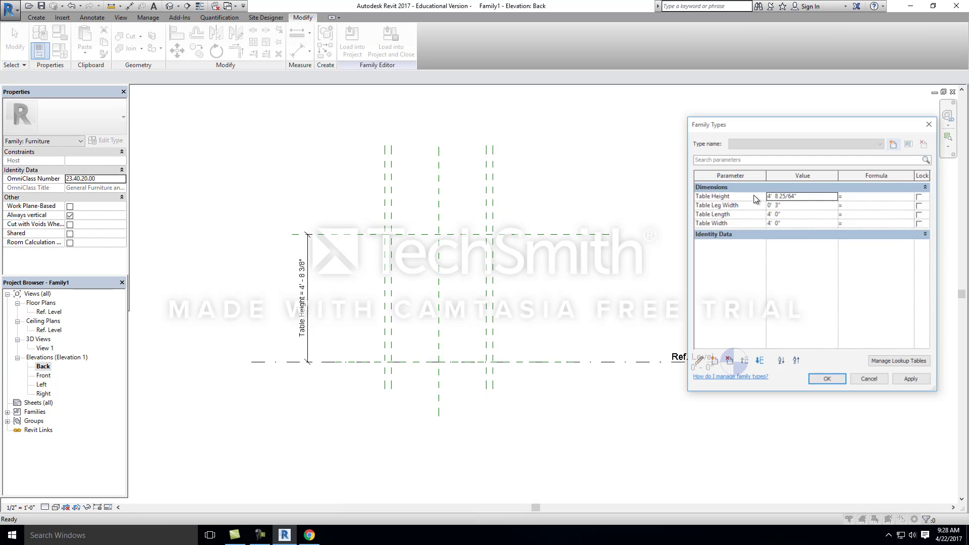
left_click(818, 196)
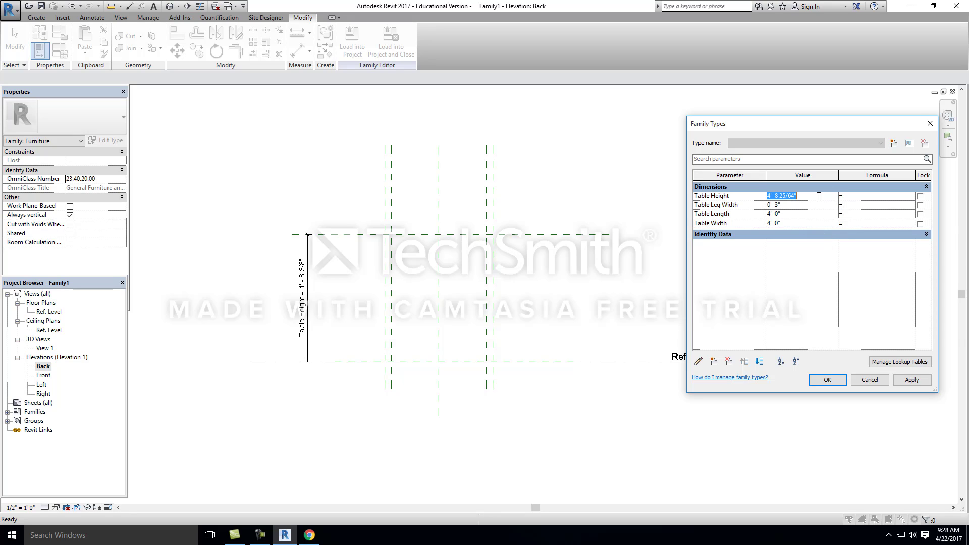
type("4")
key("BackSpace")
type("3")
key("Tab")
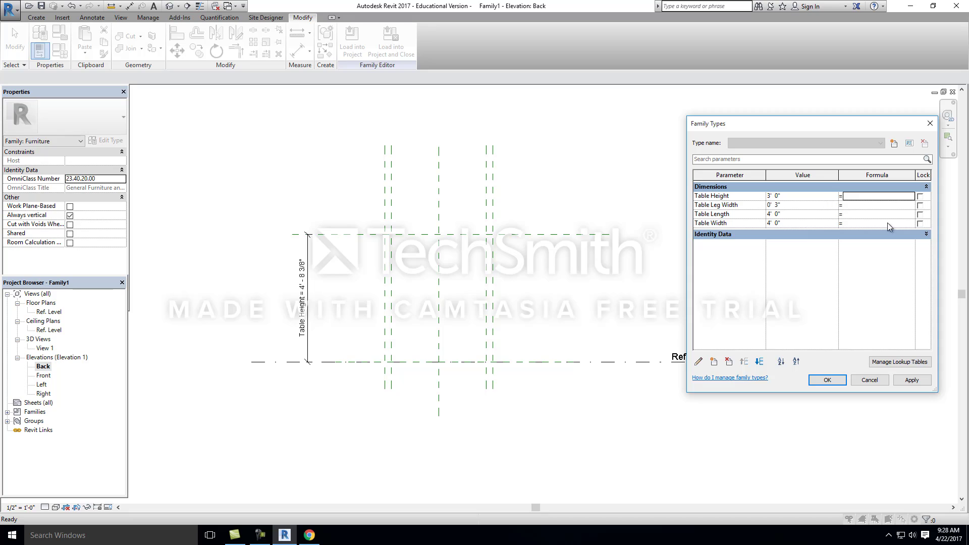
left_click(921, 386)
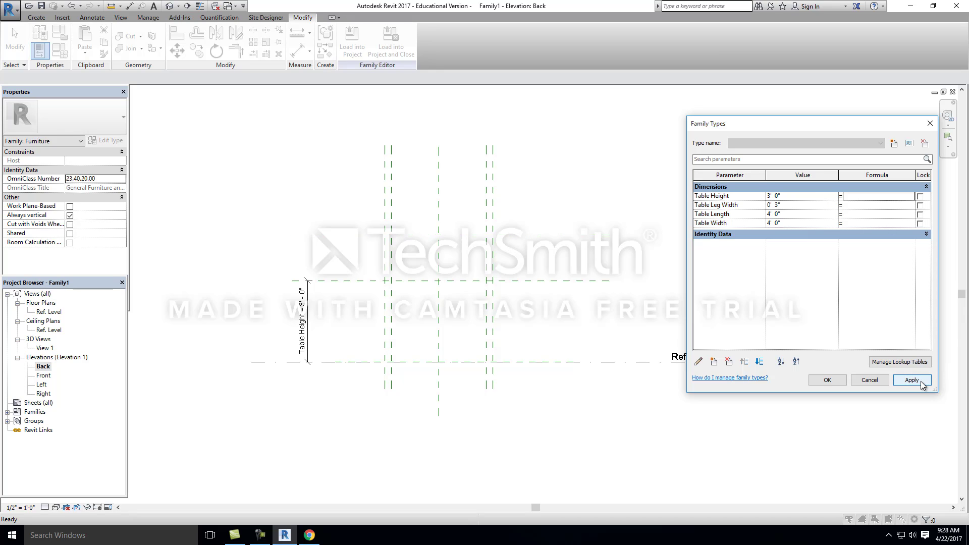
left_click(827, 381)
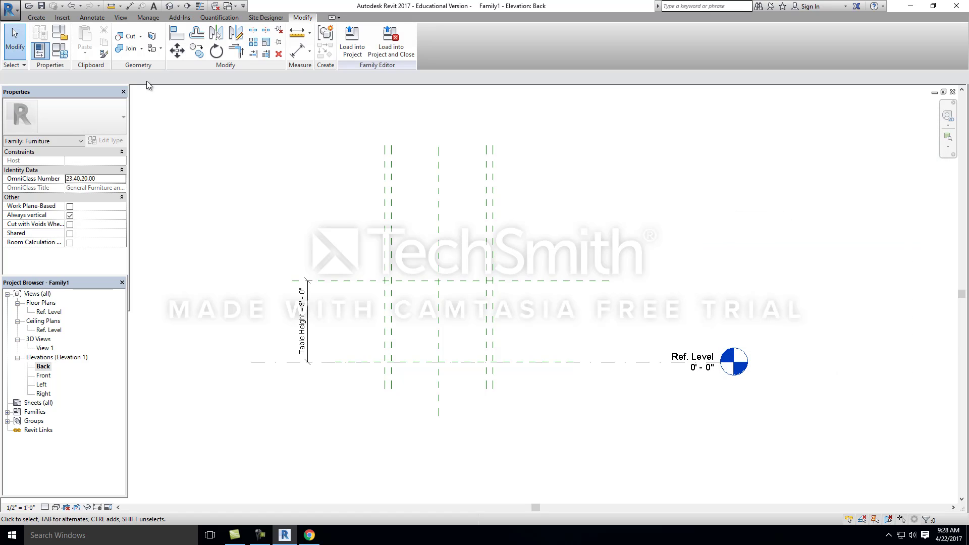
Step: Draw a horizontal reference plane about 4" below the table-height plane, spanning the same extent
left_click(44, 18)
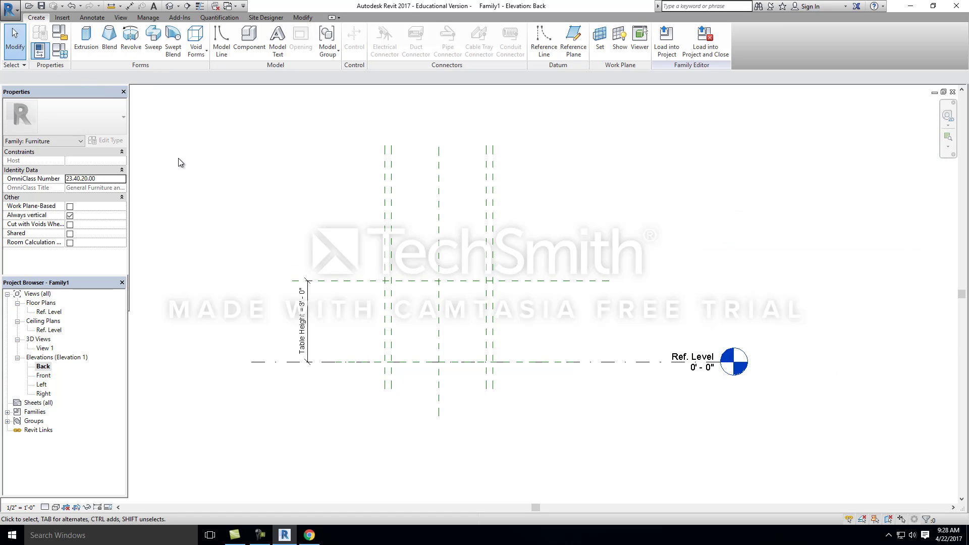
left_click(573, 49)
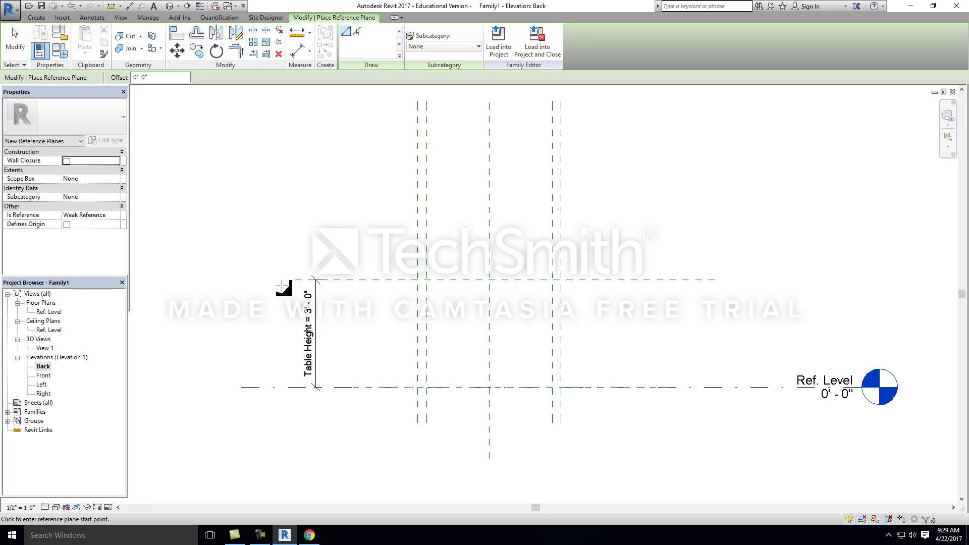
scroll(283, 286, "up", 2)
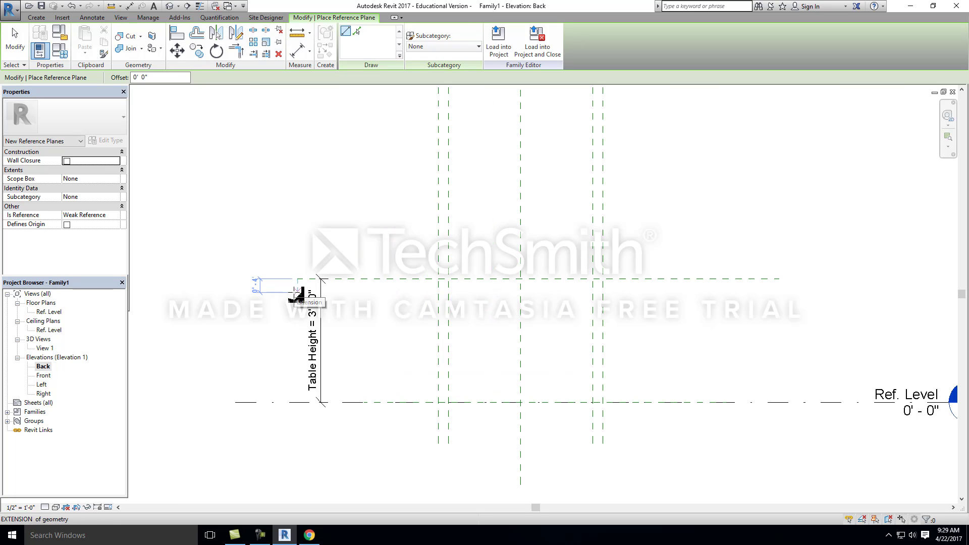
left_click(296, 291)
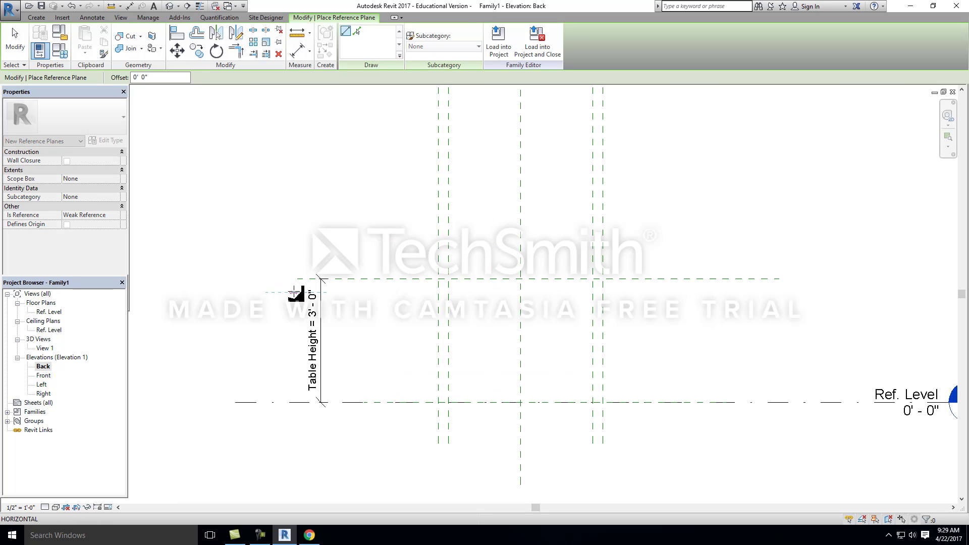
left_click(780, 292)
scroll(591, 276, "down", 2)
scroll(724, 301, "up", 2)
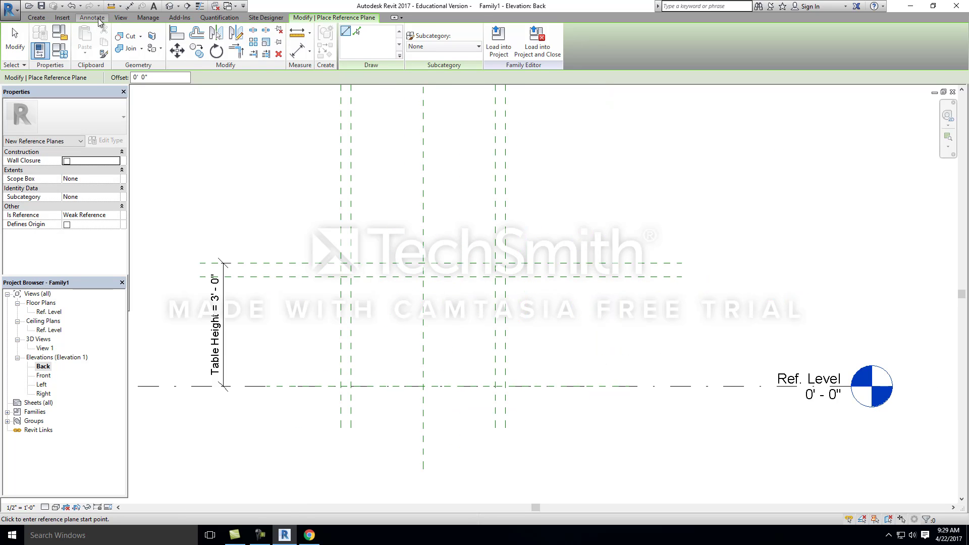
Step: Place an aligned dimension between the two upper horizontal reference planes, beyond their ends near the level marker, and lock it
left_click(98, 20)
left_click(42, 40)
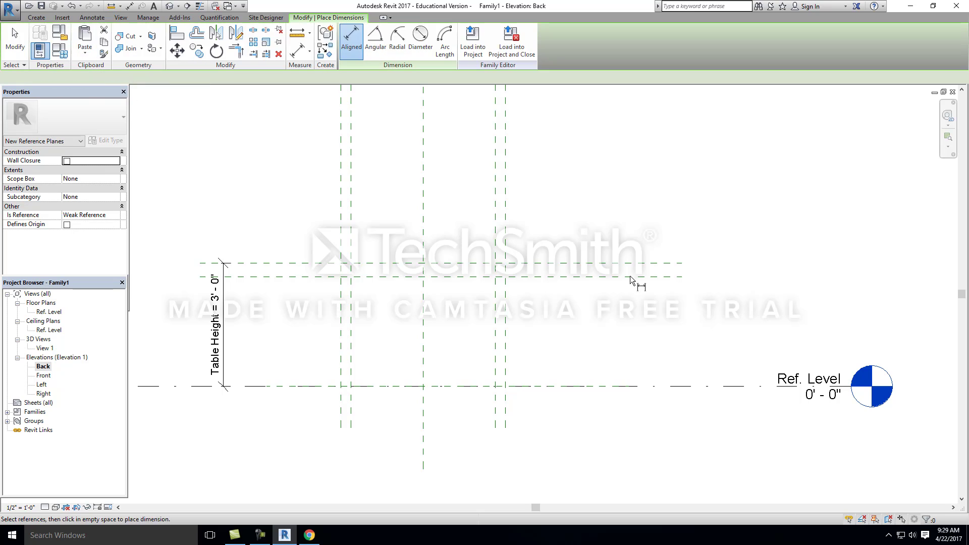
left_click(675, 263)
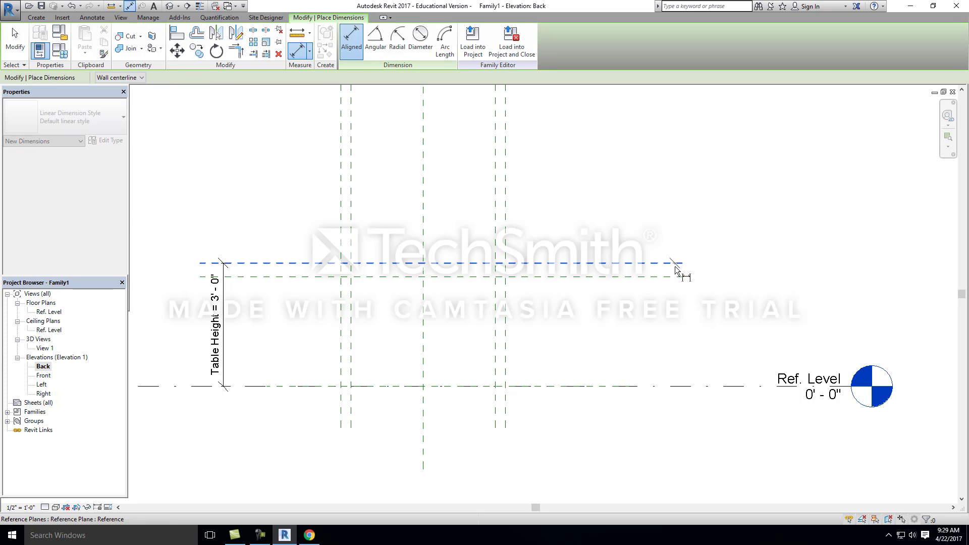
left_click(675, 276)
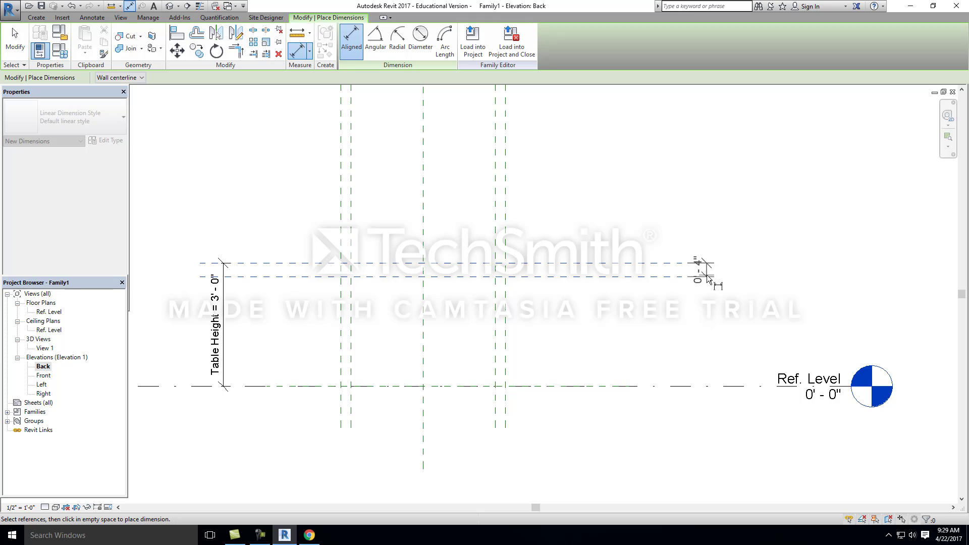
left_click(706, 277)
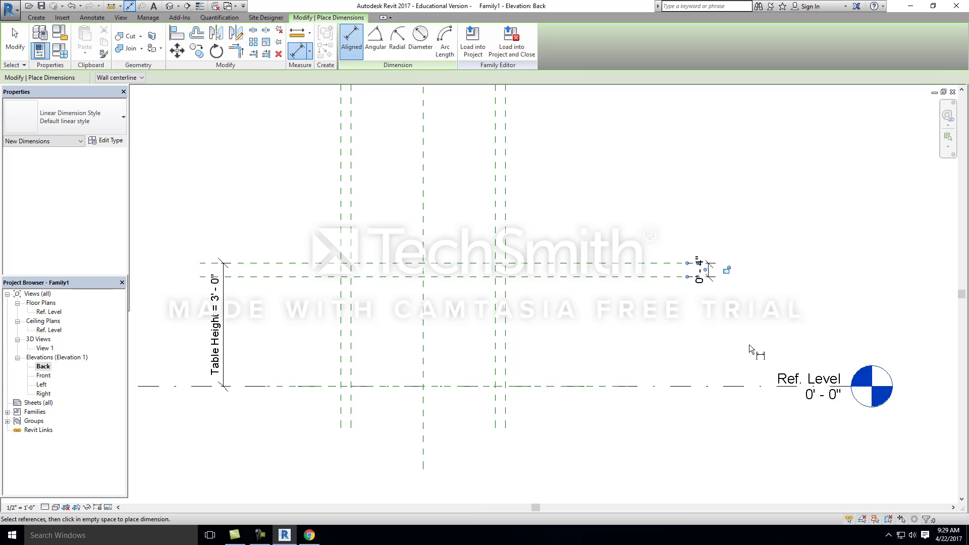
left_click(725, 270)
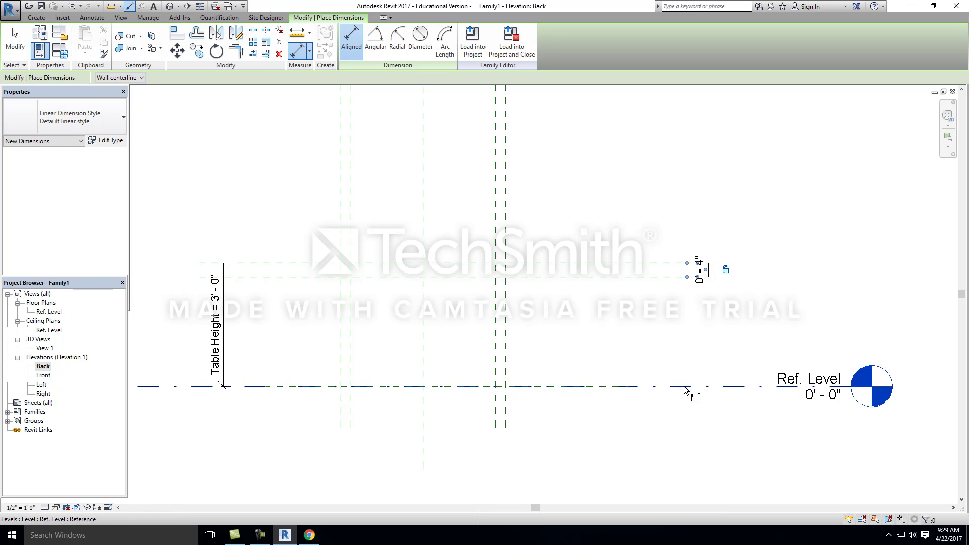
left_click(621, 231)
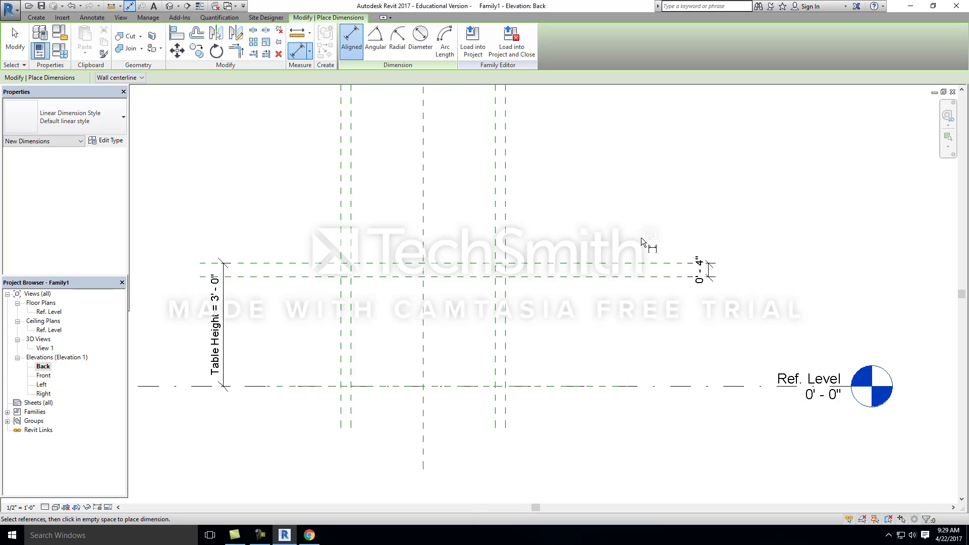
Step: Set Table Height to 4' in the family types to test that the locked tabletop planes move together
scroll(646, 220, "down", 1)
left_click(60, 50)
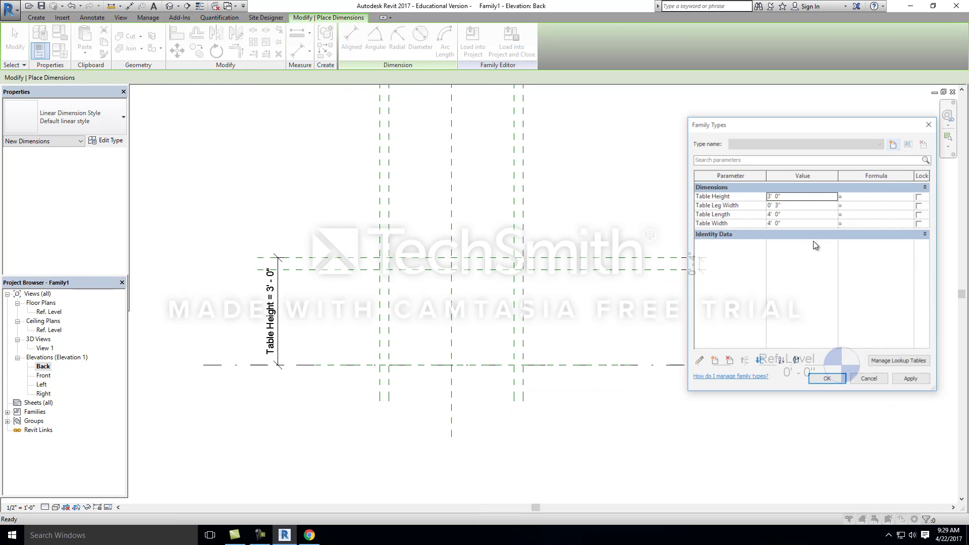
left_click(798, 197)
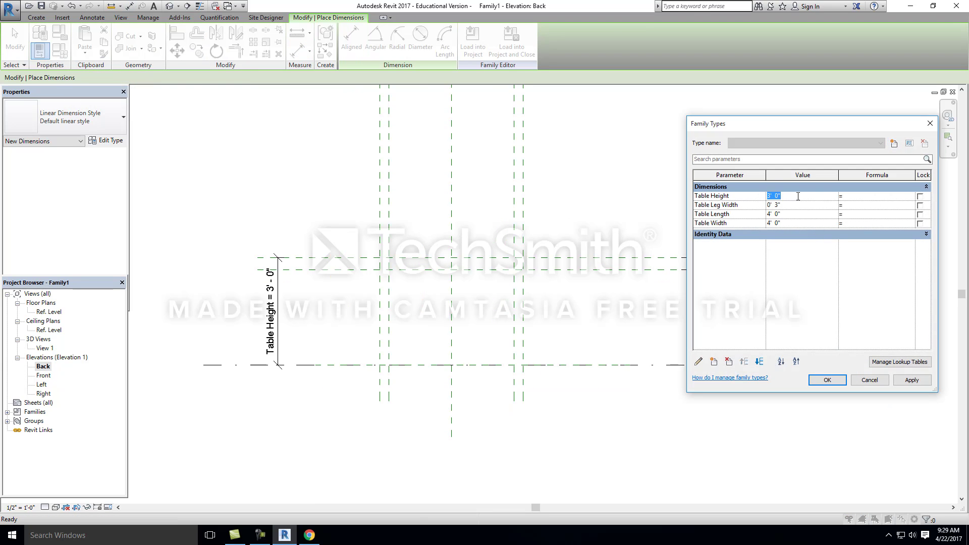
type("4'")
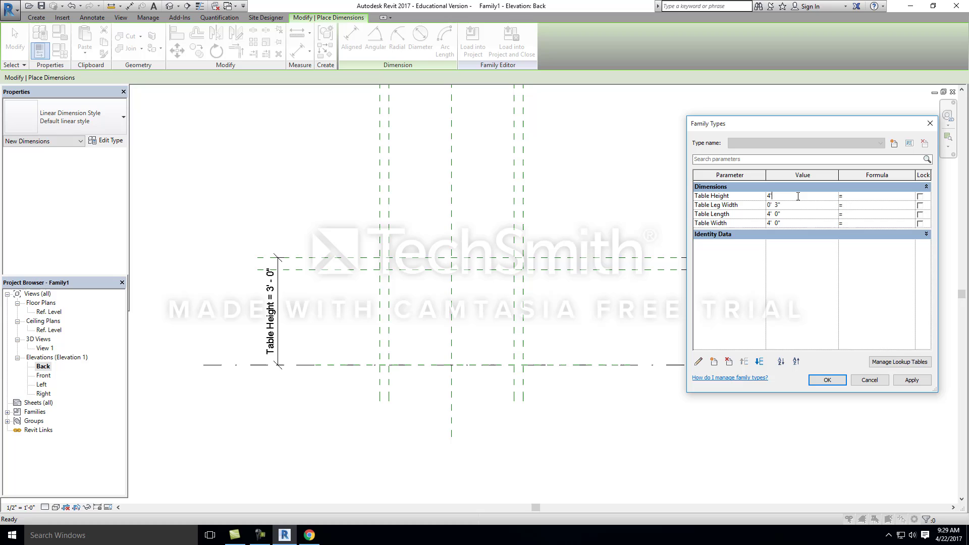
left_click(911, 381)
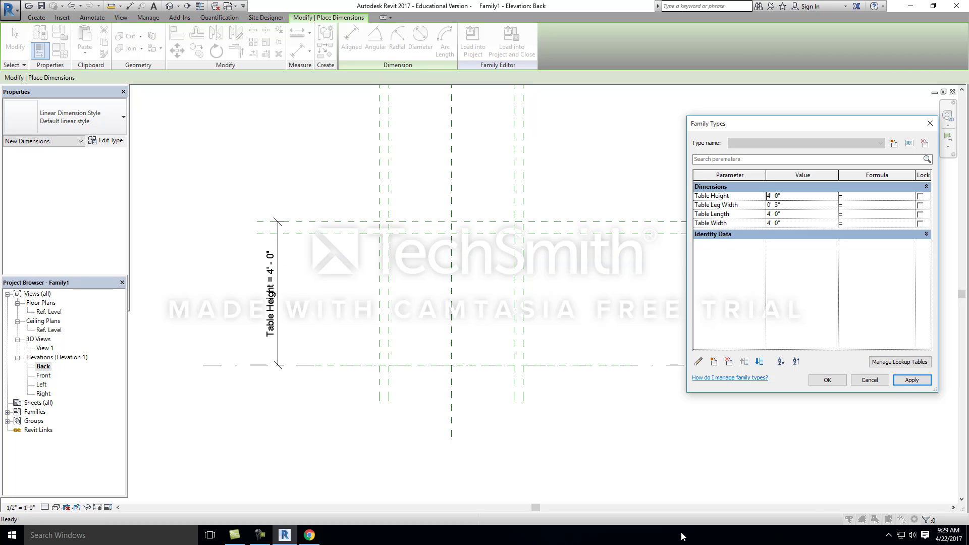
left_click(827, 380)
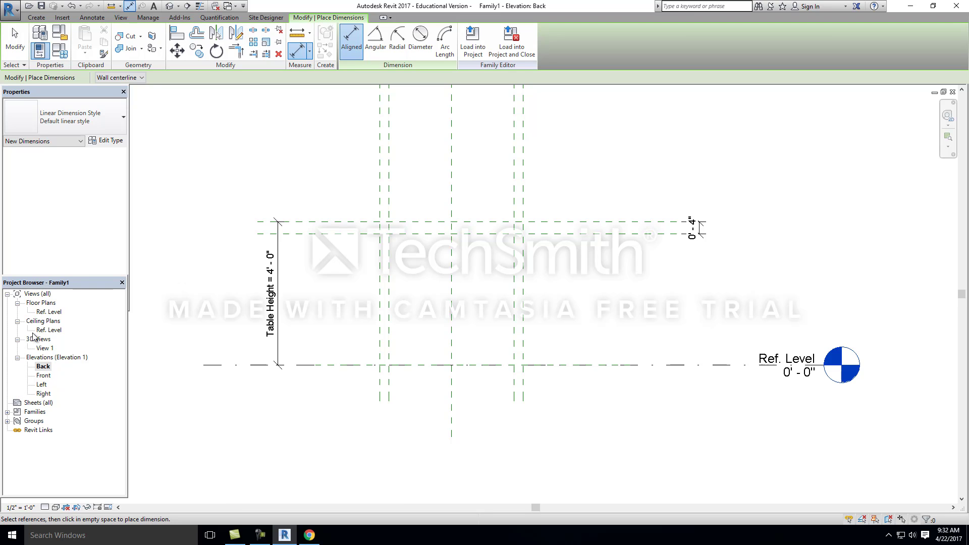
Step: Open the Ref. Level floor plan and start a solid extrusion sketch centered on the table's reference planes
double_click(49, 312)
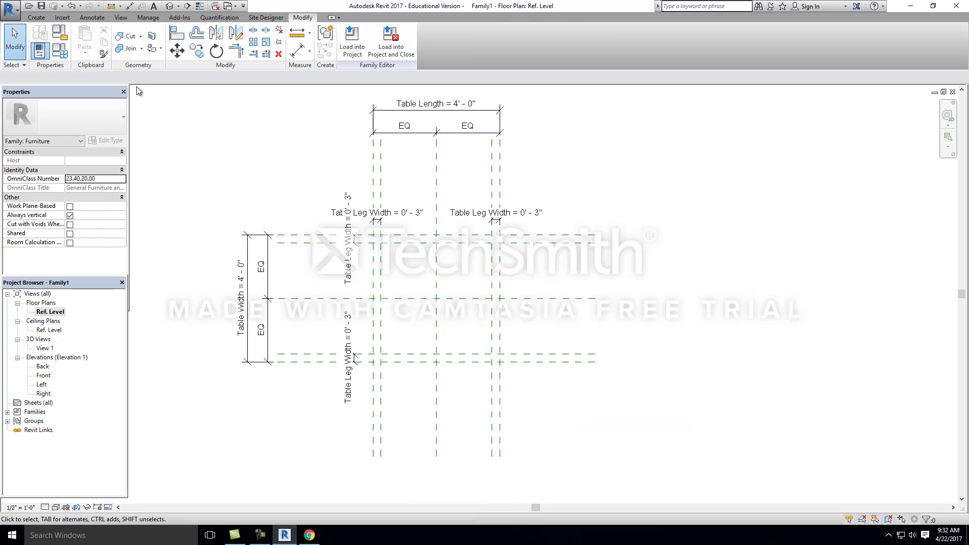
left_click(32, 19)
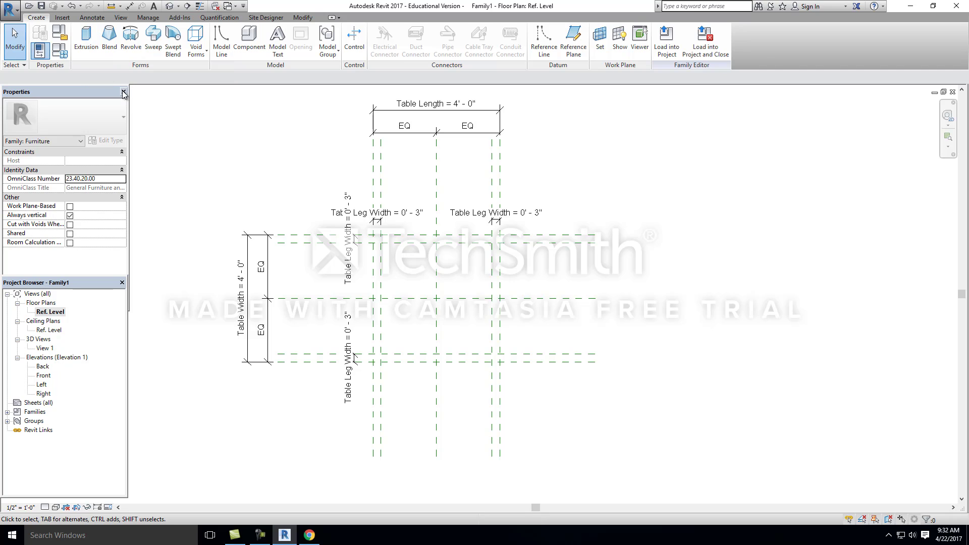
left_click(88, 36)
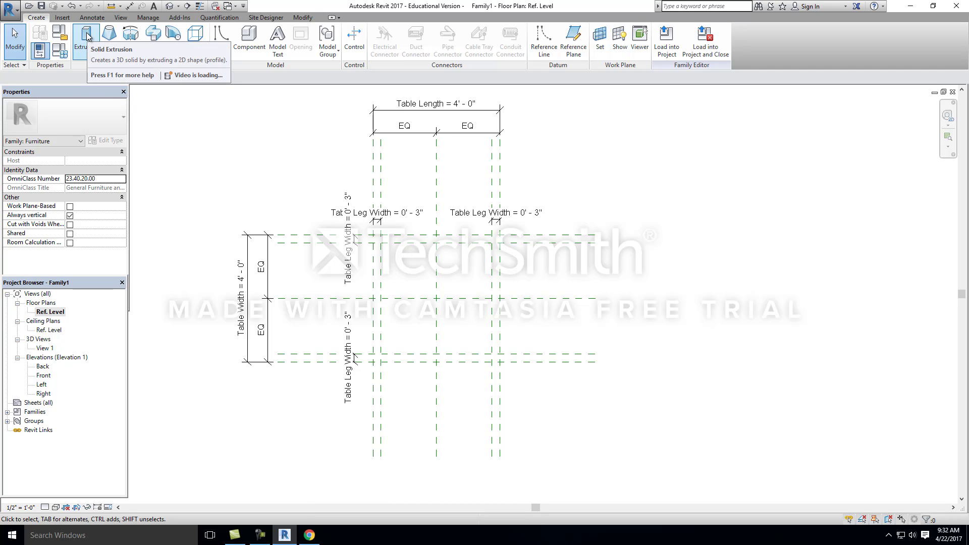
middle_click_drag(394, 292, 314, 255)
scroll(321, 228, "up", 1)
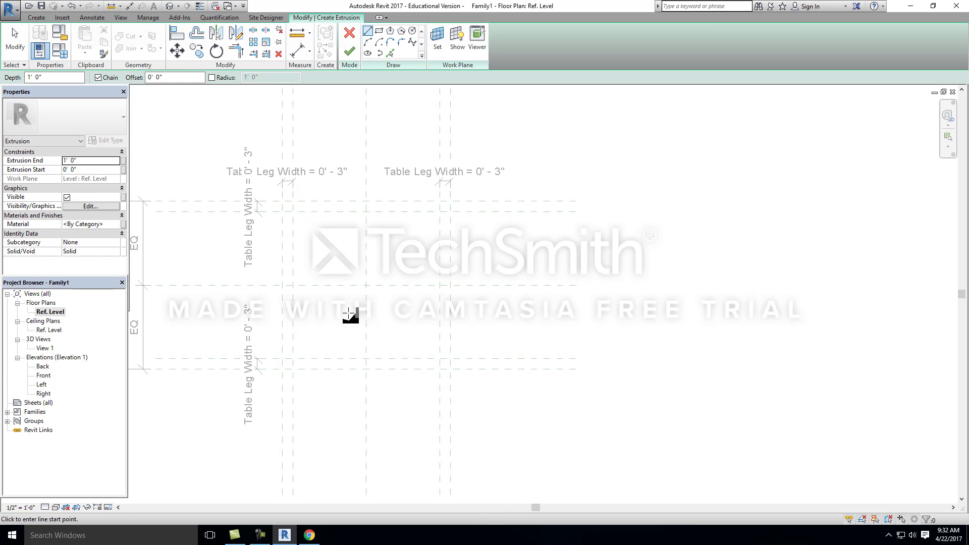
scroll(333, 286, "up", 1)
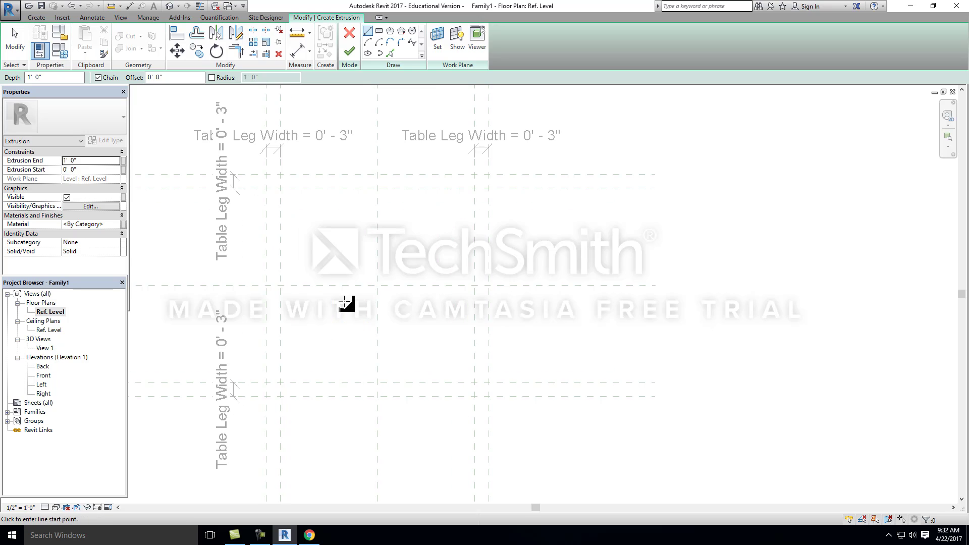
scroll(342, 283, "down", 2)
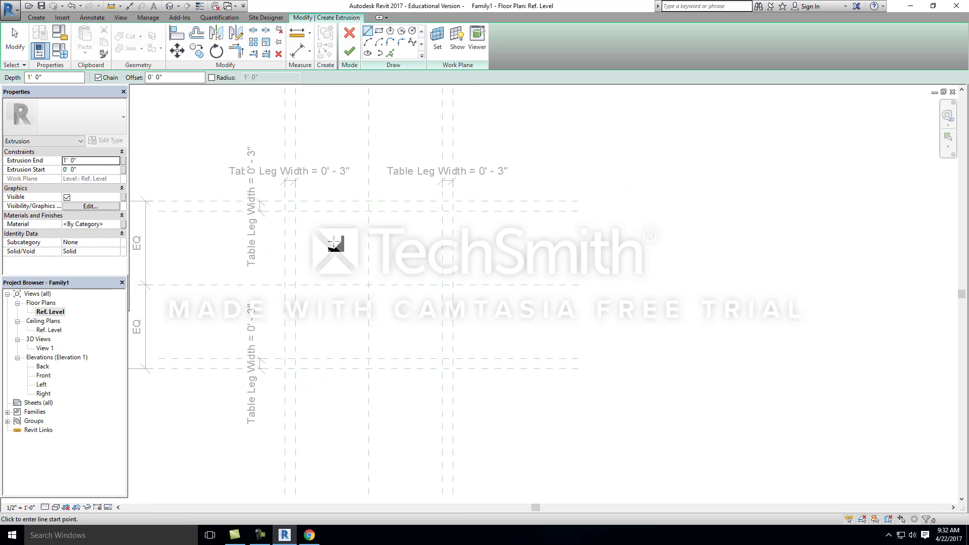
scroll(329, 257, "up", 1)
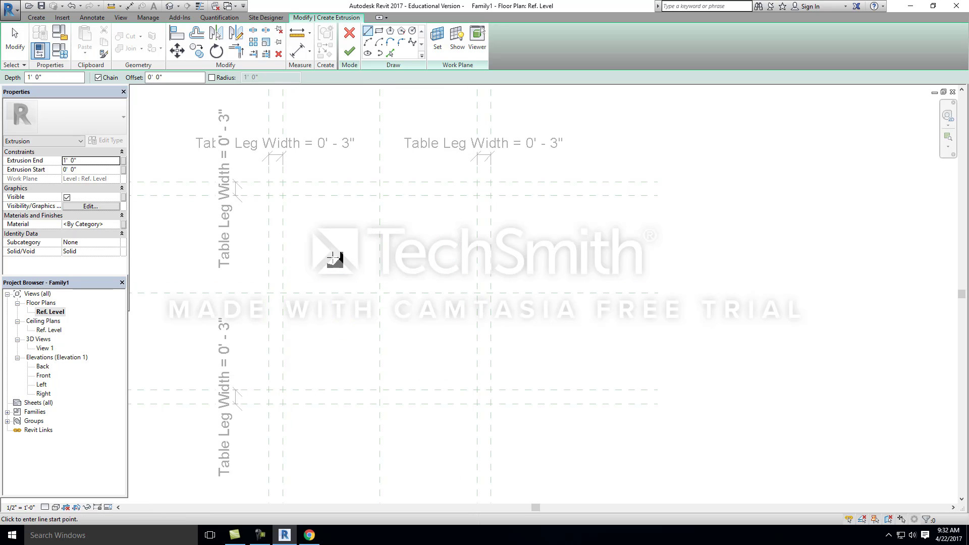
left_click(318, 229)
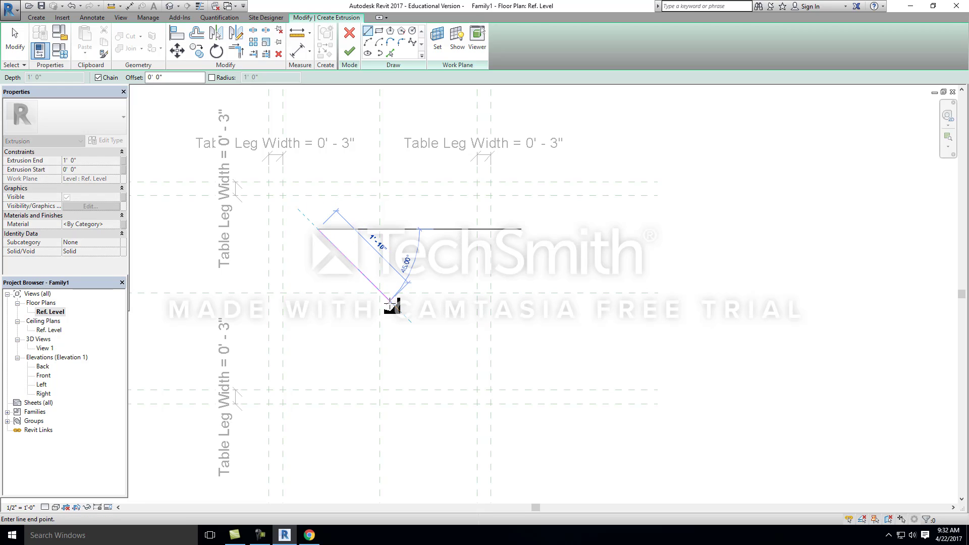
key("Escape")
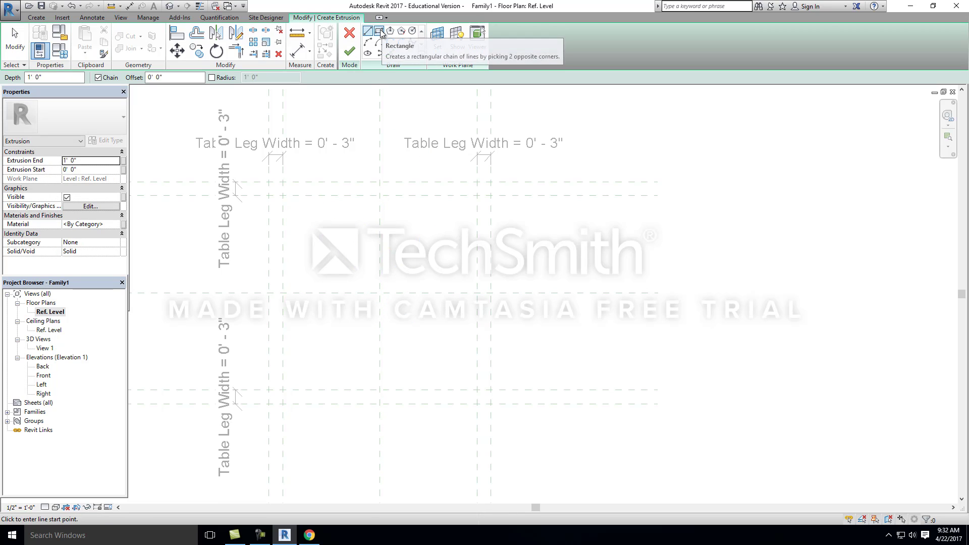
Step: Sketch a rectangle about 2'-6" by 2'-7" inside the inner leg reference planes and finish it as a 1' deep extrusion
left_click(379, 31)
left_click(307, 217)
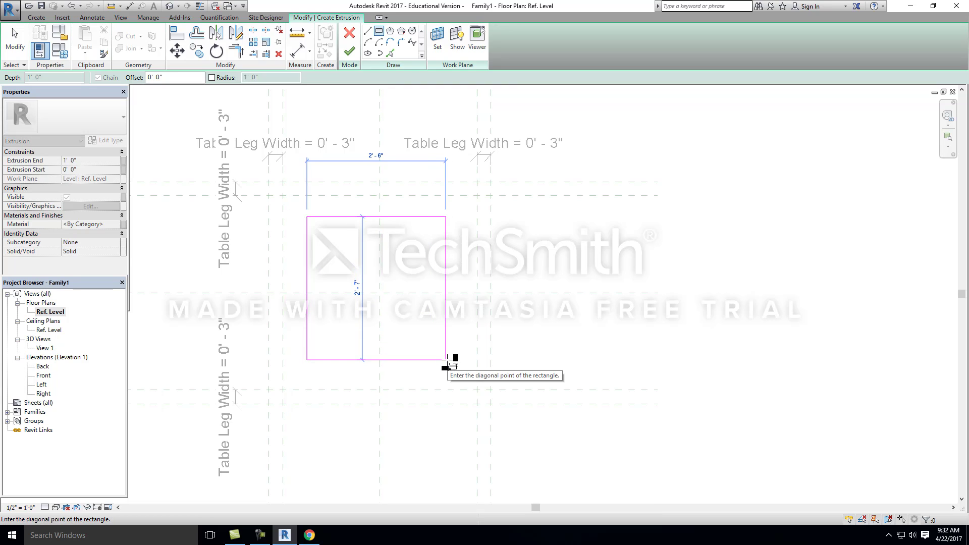
left_click(446, 360)
scroll(399, 298, "down", 2)
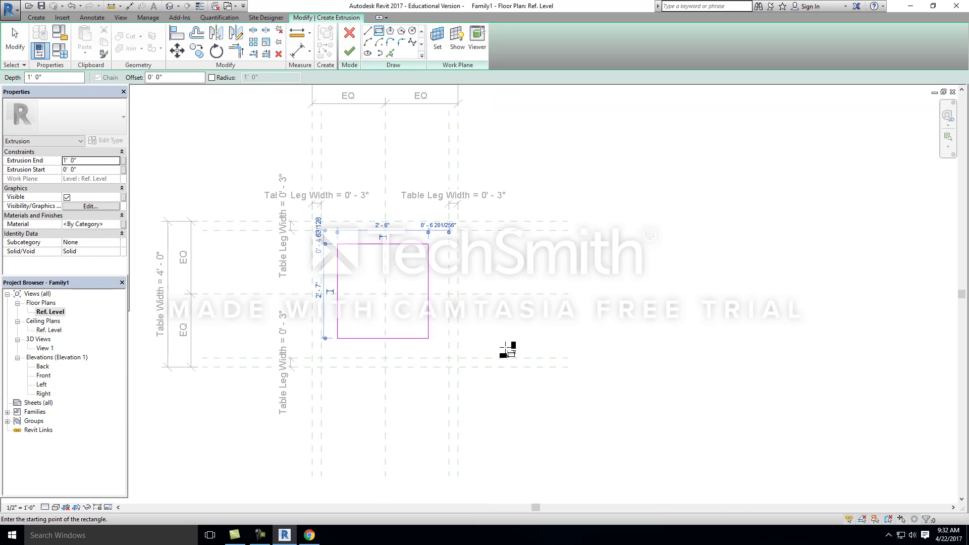
left_click(350, 52)
left_click(658, 320)
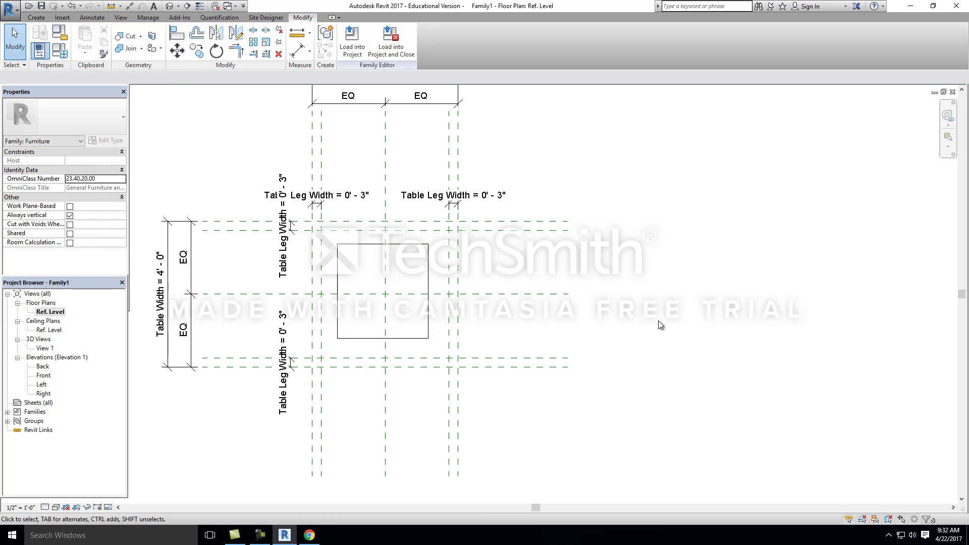
Step: Select the extrusion and inspect its solid shape in the default 3D view
scroll(662, 319, "down", 1)
left_click(461, 263)
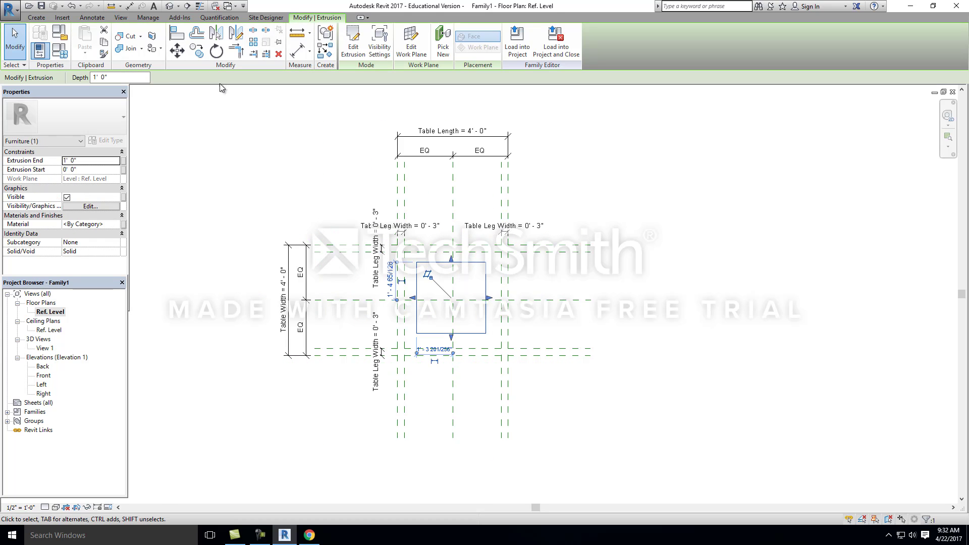
left_click(169, 7)
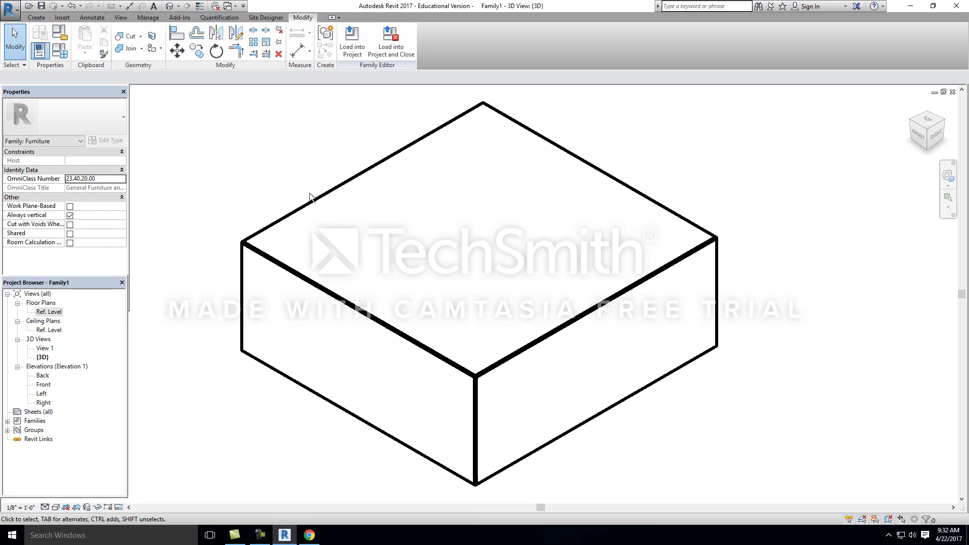
left_click(487, 361)
scroll(334, 202, "down", 2)
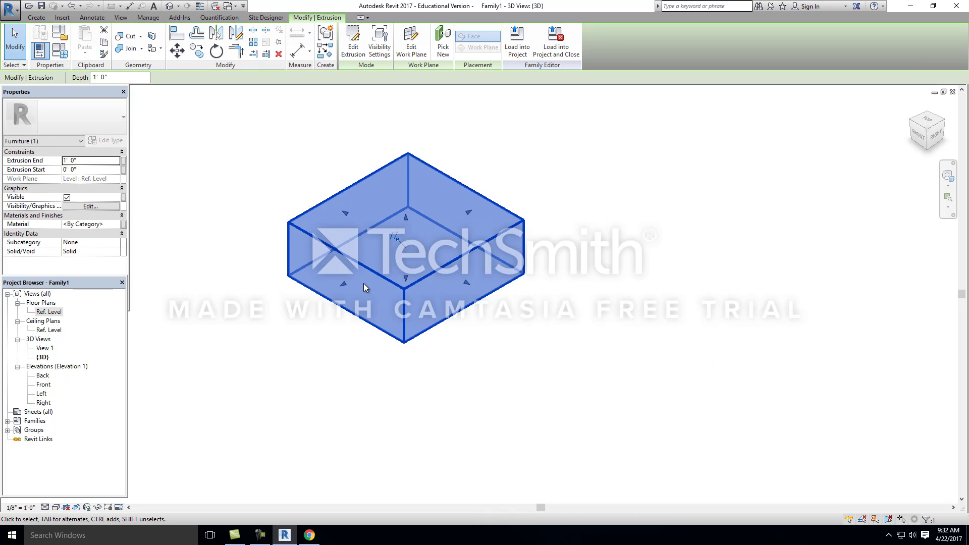
Step: In the Ref. Level floor plan, align the extrusion's upper edge to the uppermost horizontal reference plane and lock it
double_click(49, 311)
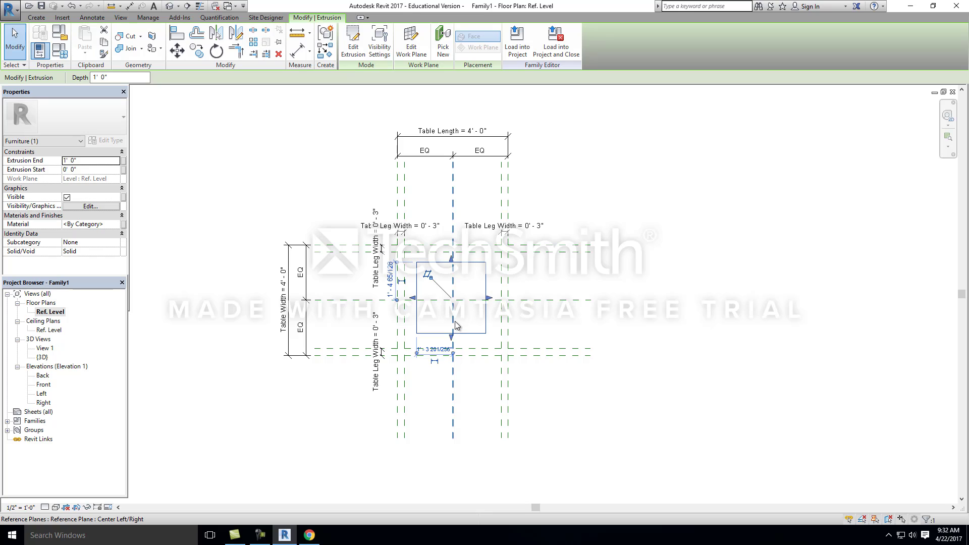
left_click(178, 34)
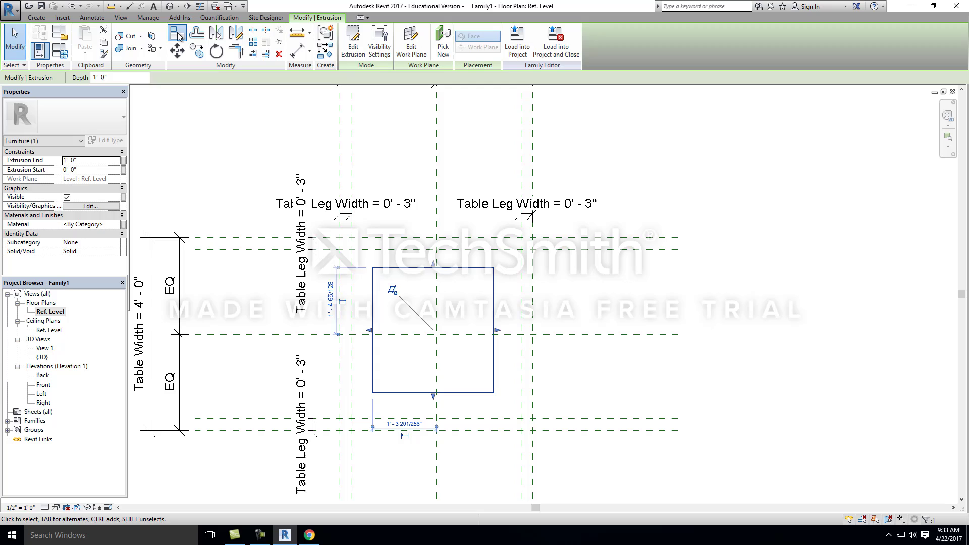
left_click(420, 238)
scroll(418, 238, "up", 2)
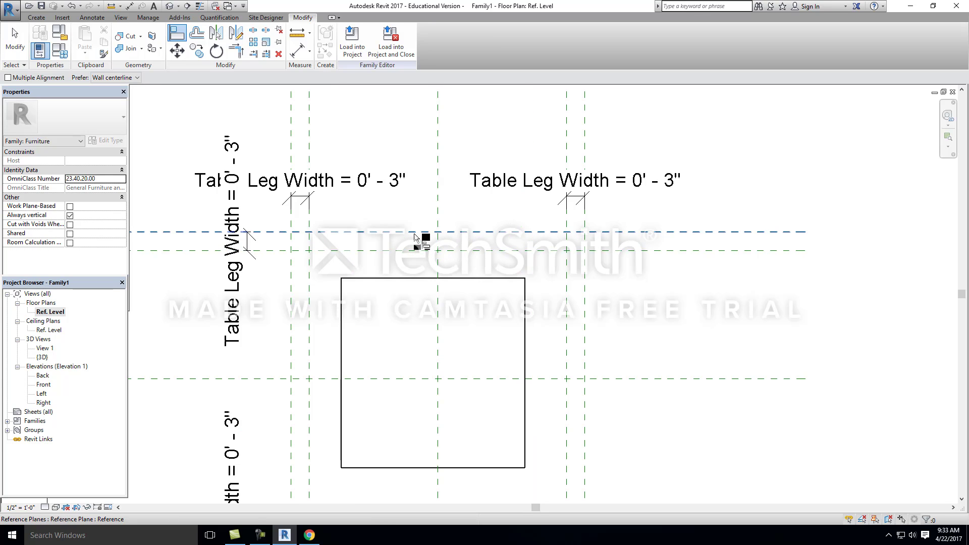
left_click(411, 279)
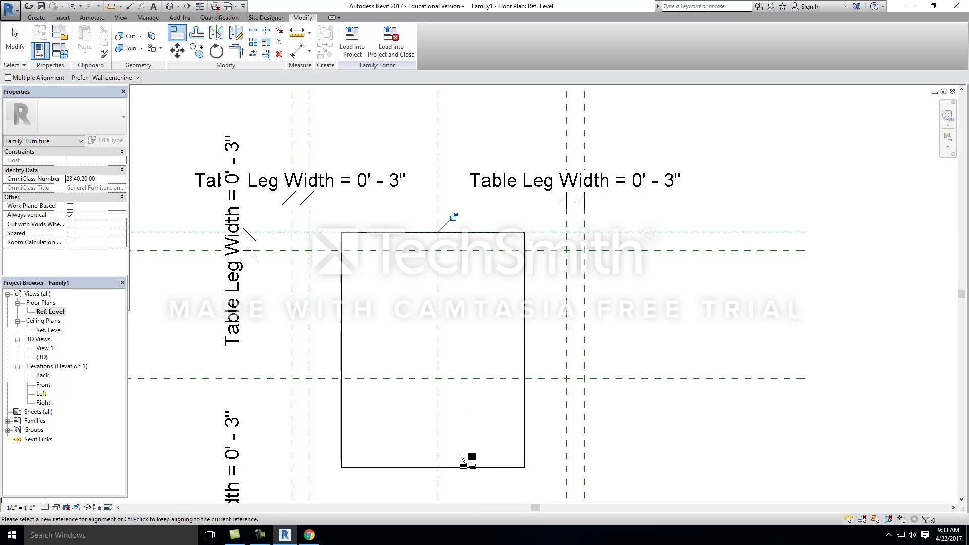
left_click(455, 219)
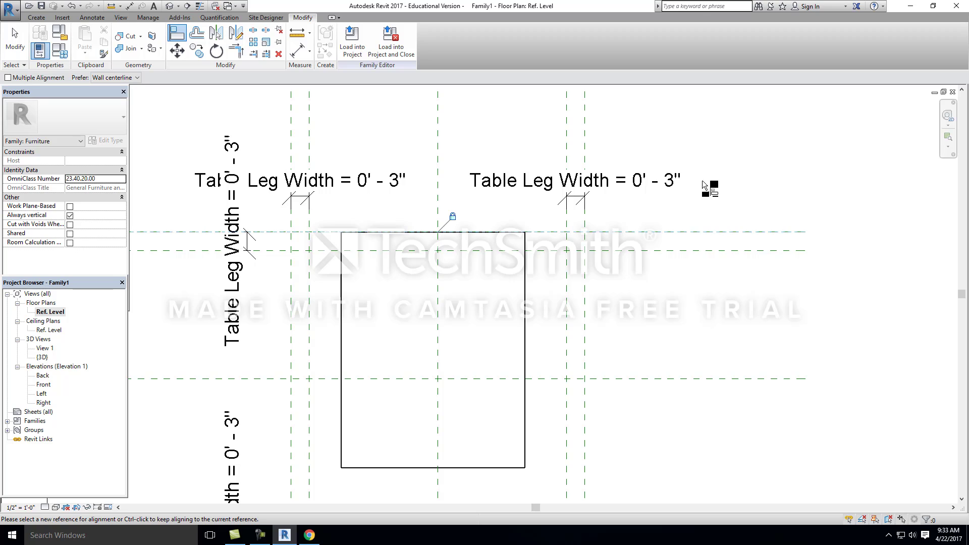
Step: Align the extrusion's right edge to the outermost right reference plane and lock the alignment
left_click(584, 339)
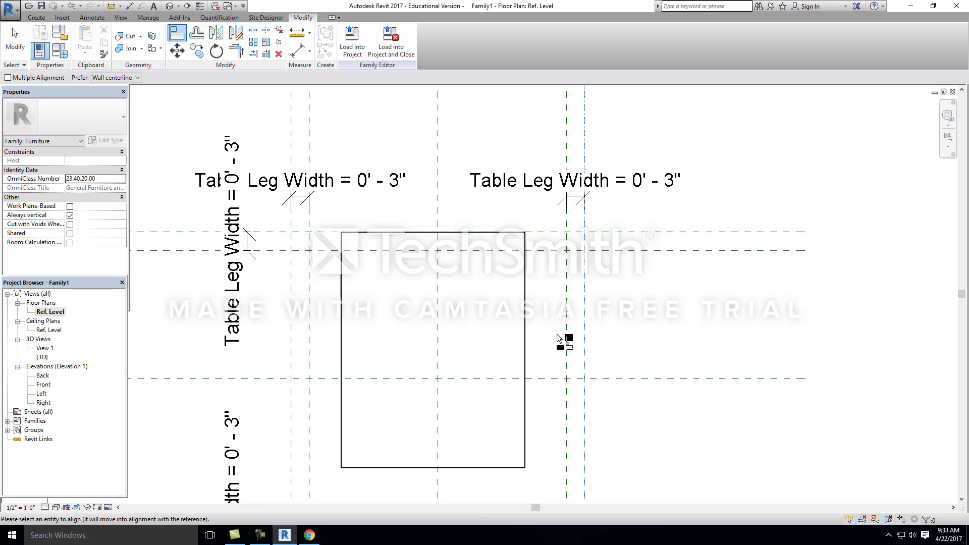
left_click(525, 346)
left_click(600, 311)
Step: Align the extrusion's lower and left edges to the outermost lower and left reference planes and lock both alignments
scroll(574, 137, "down", 3)
scroll(538, 355, "up", 4)
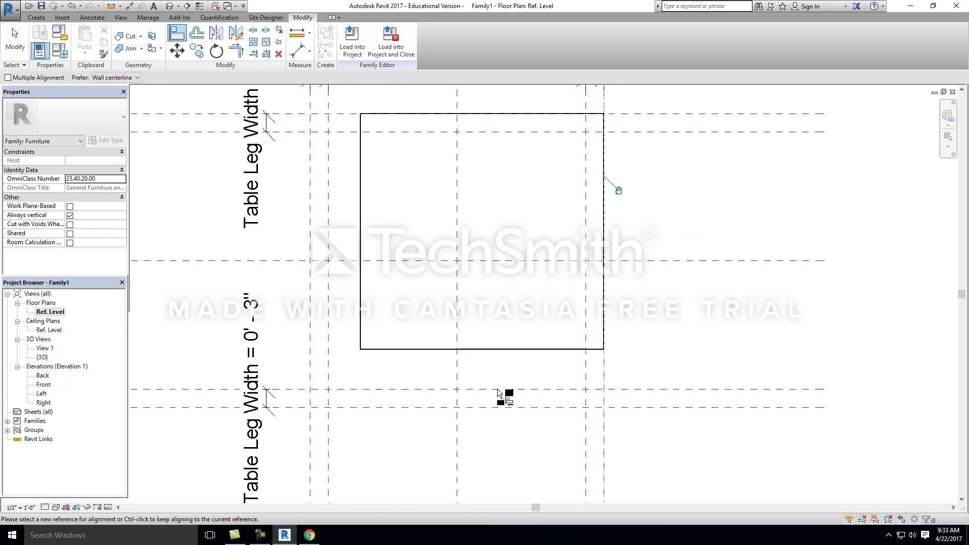
left_click(481, 413)
left_click(481, 347)
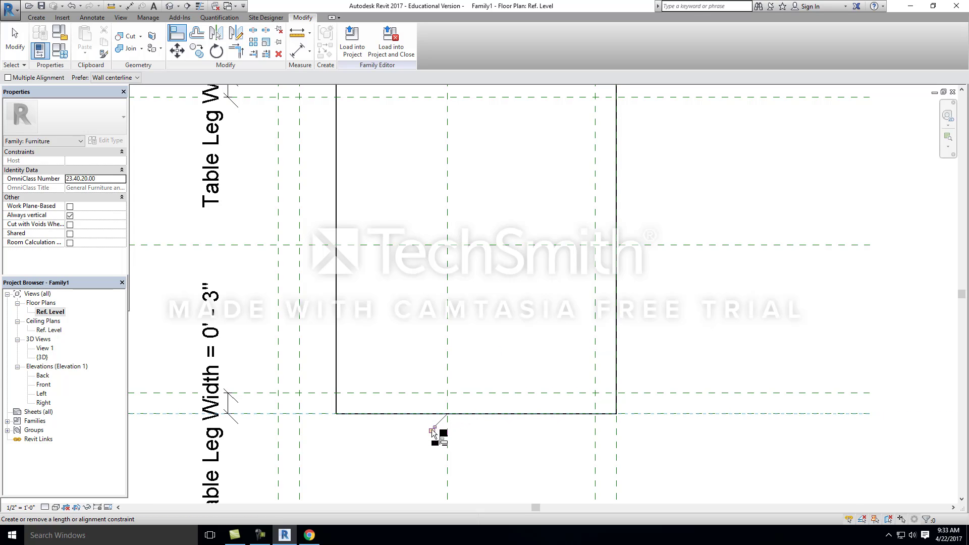
left_click(278, 277)
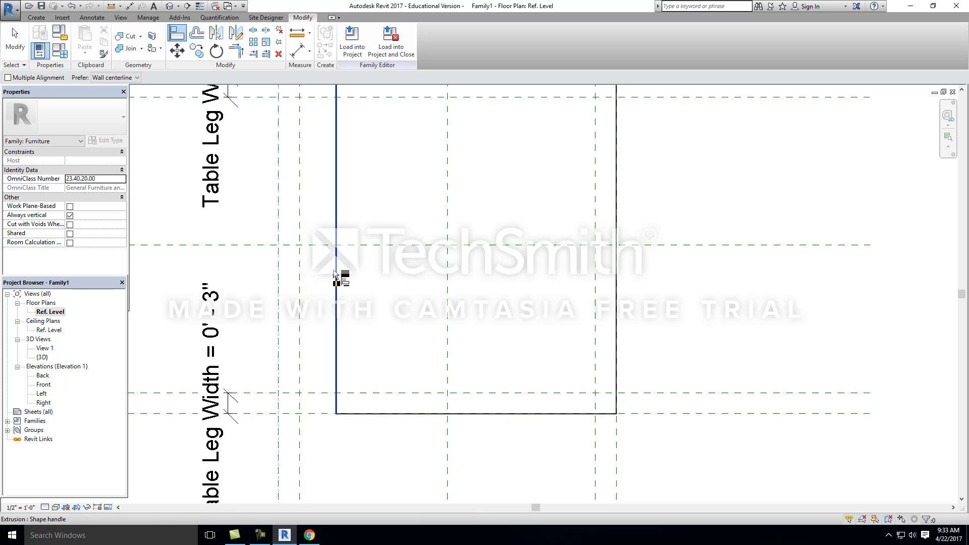
left_click(336, 277)
scroll(327, 305, "down", 4)
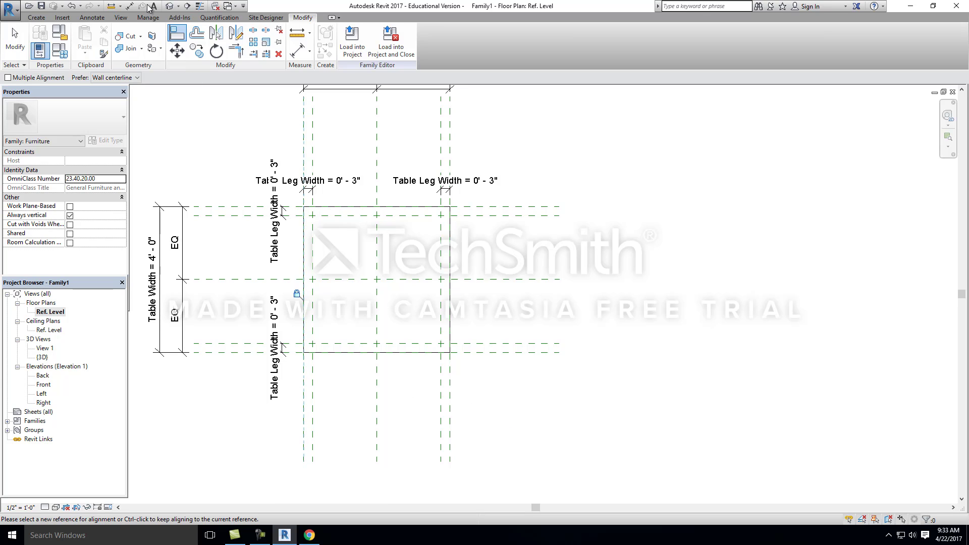
Step: Test the locked extrusion in the 3D view by setting Table Width to 6' in the family types
left_click(172, 7)
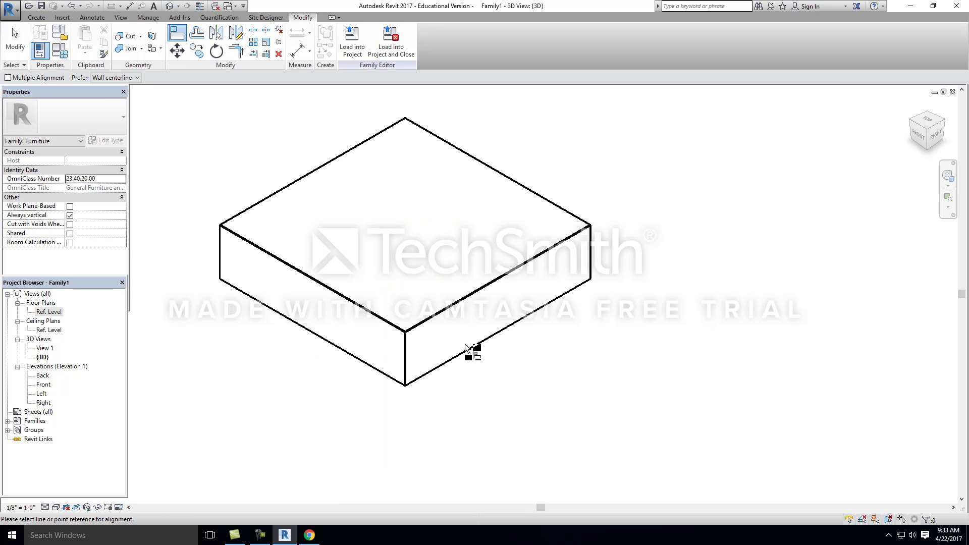
middle_click_drag(512, 207, 519, 210)
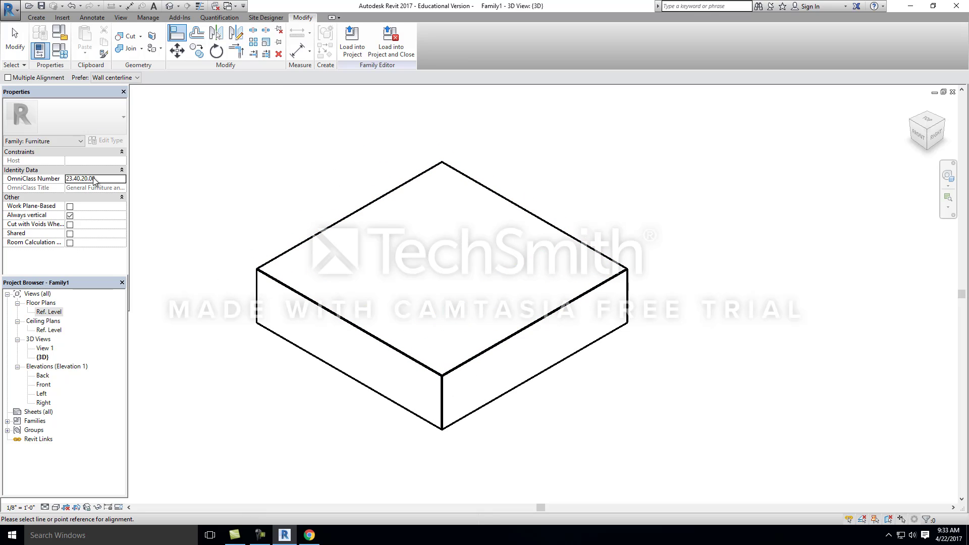
left_click(64, 52)
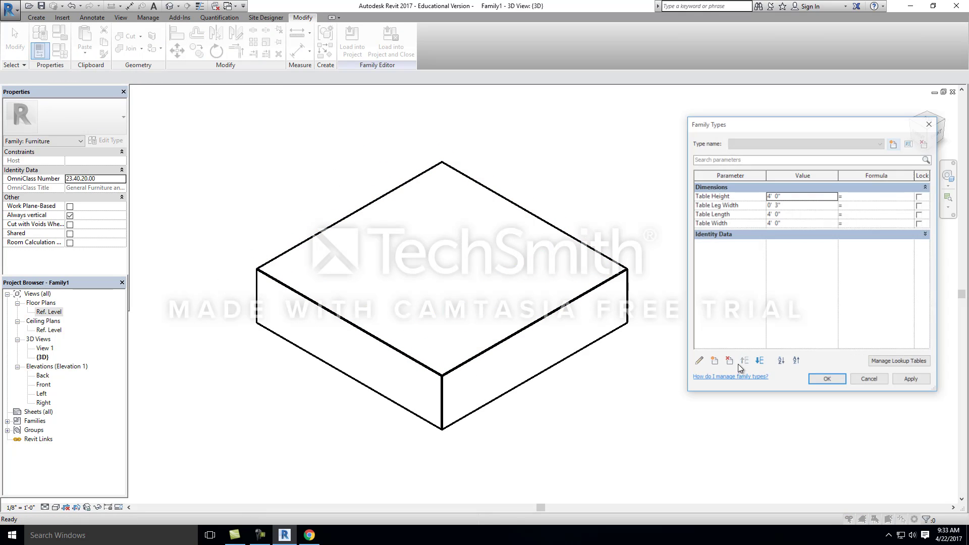
left_click(799, 223)
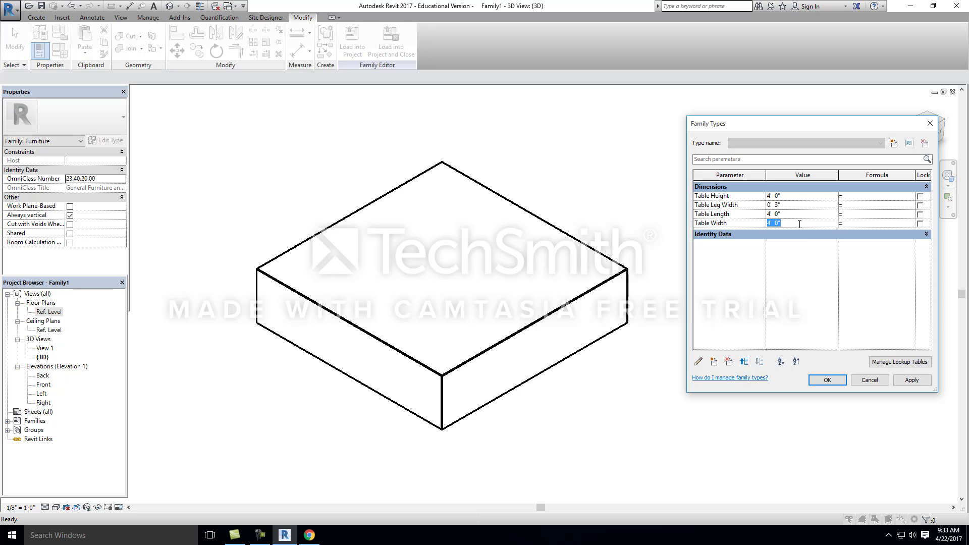
type("6'")
left_click(911, 380)
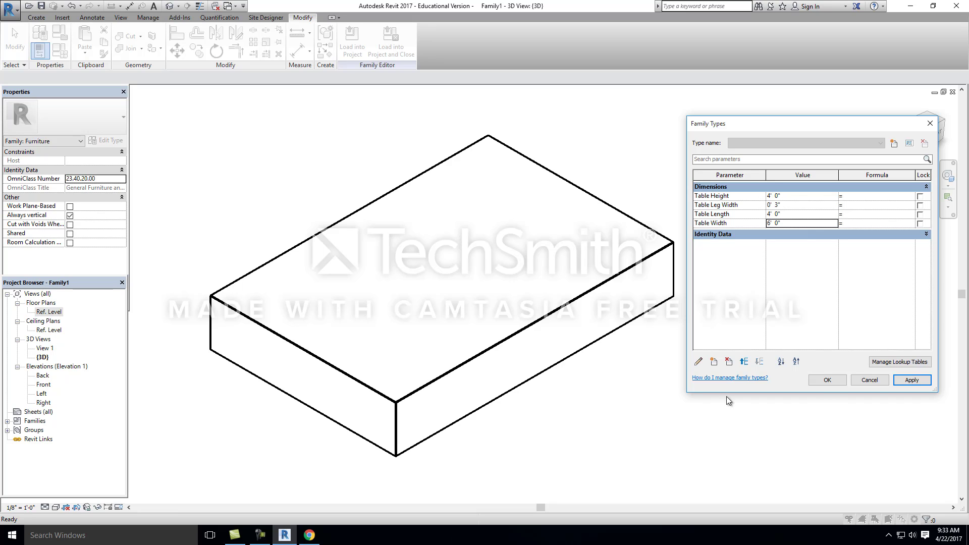
left_click(827, 380)
Step: Undo the Table Width change
key("a")
key("l")
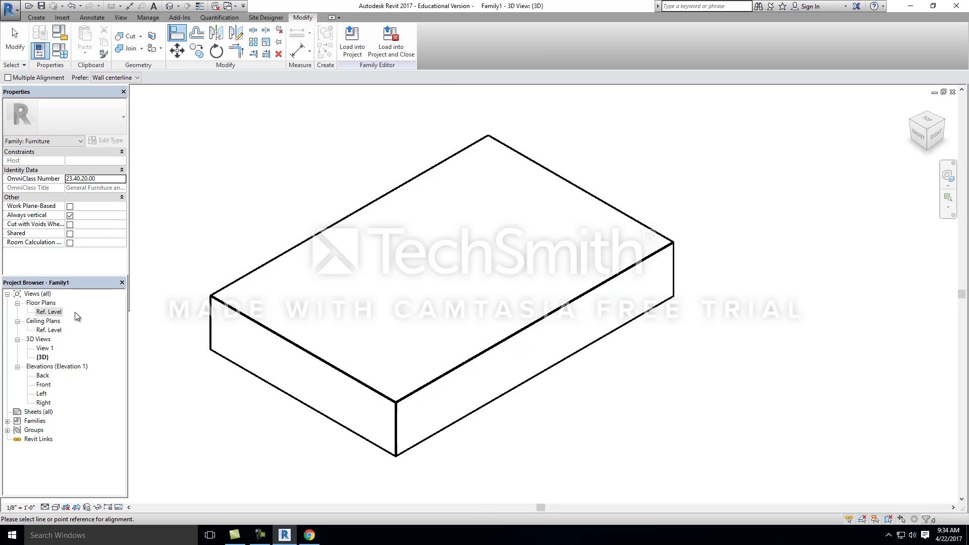
key("Escape")
key("ctrl+z")
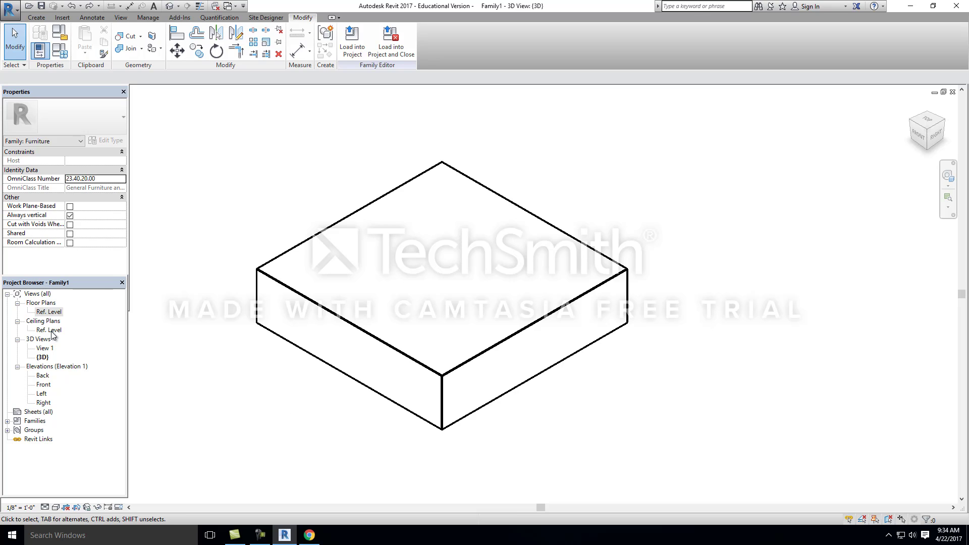
Step: Reopen the Ref. Level floor plan to check the extrusion against the reference planes
double_click(52, 305)
left_click(17, 303)
double_click(48, 311)
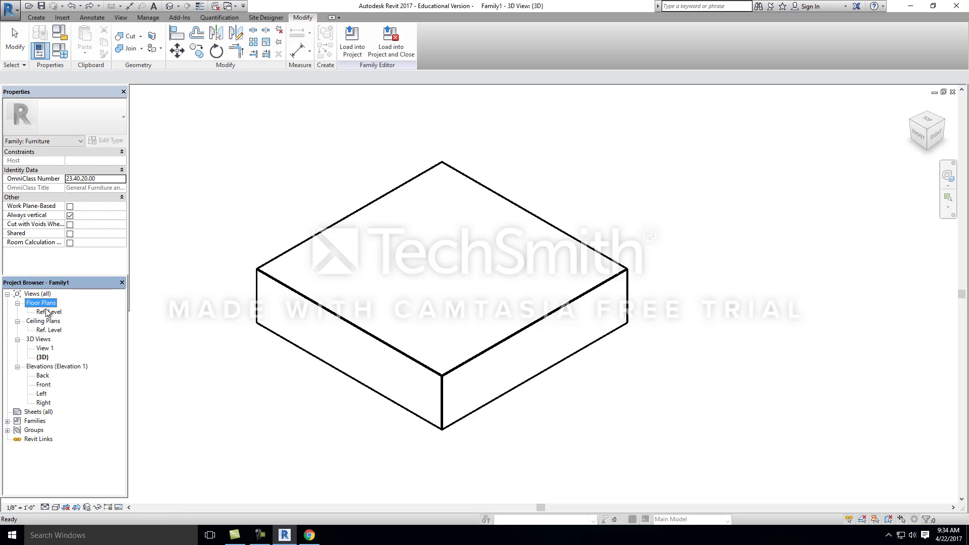
scroll(445, 296, "up", 3)
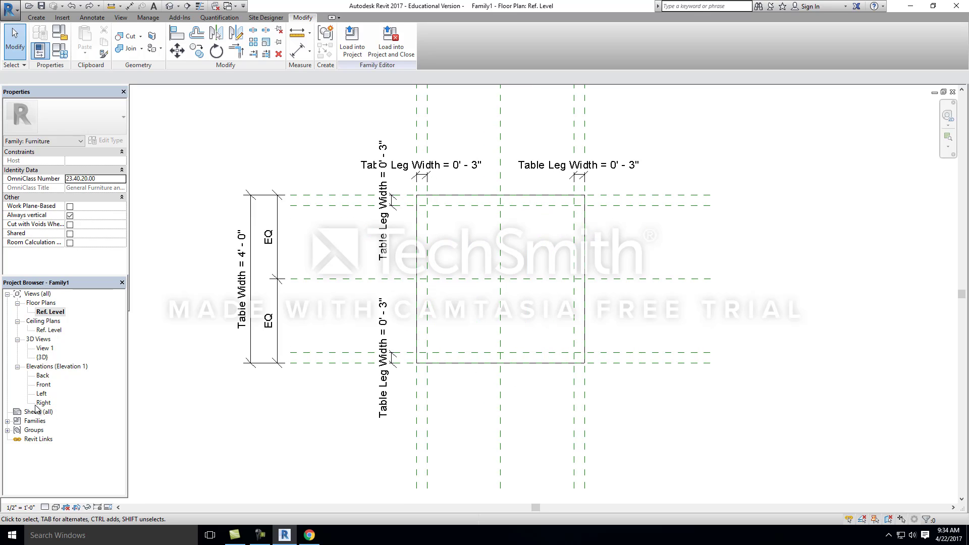
Step: In the Back elevation, align the extrusion's upper edge to the topmost horizontal reference plane and lock the alignment
double_click(40, 370)
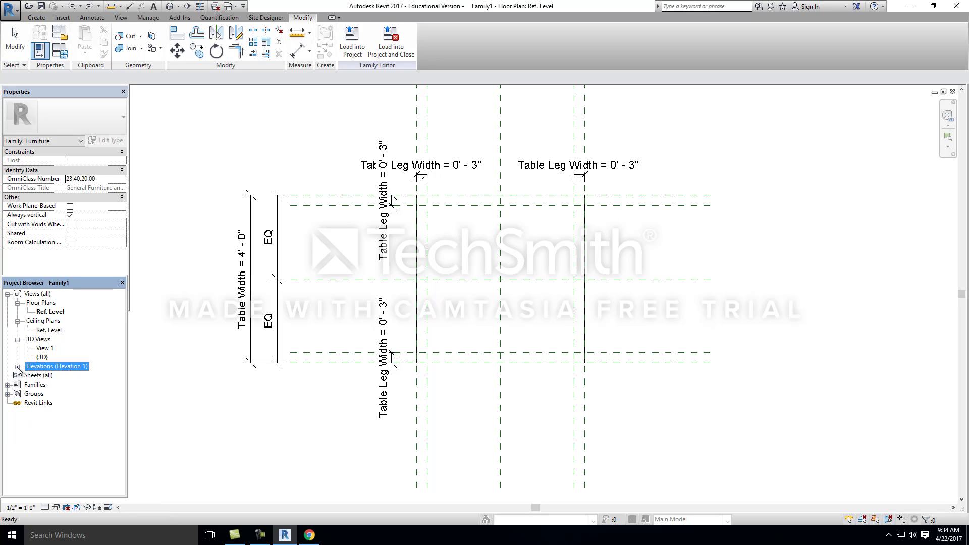
left_click(17, 368)
double_click(43, 375)
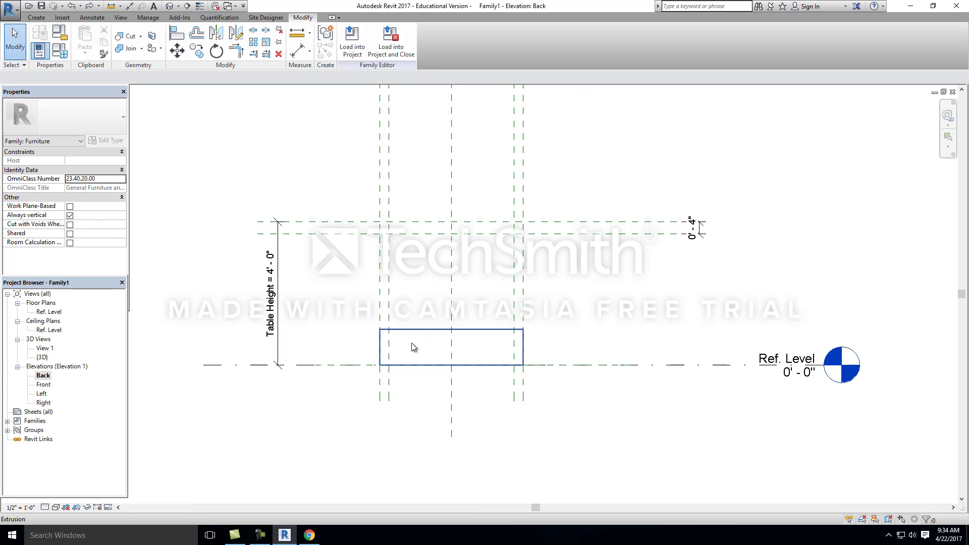
scroll(507, 331, "up", 2)
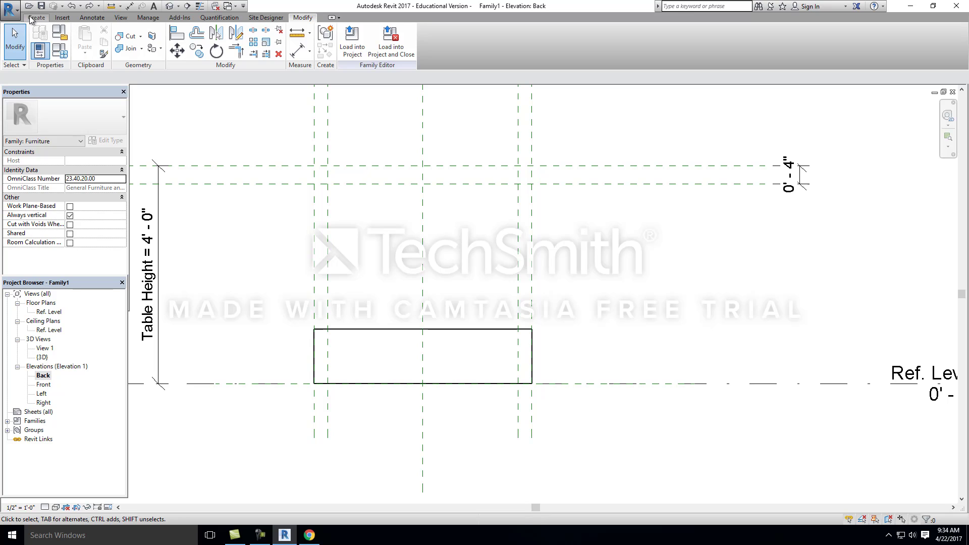
left_click(384, 328)
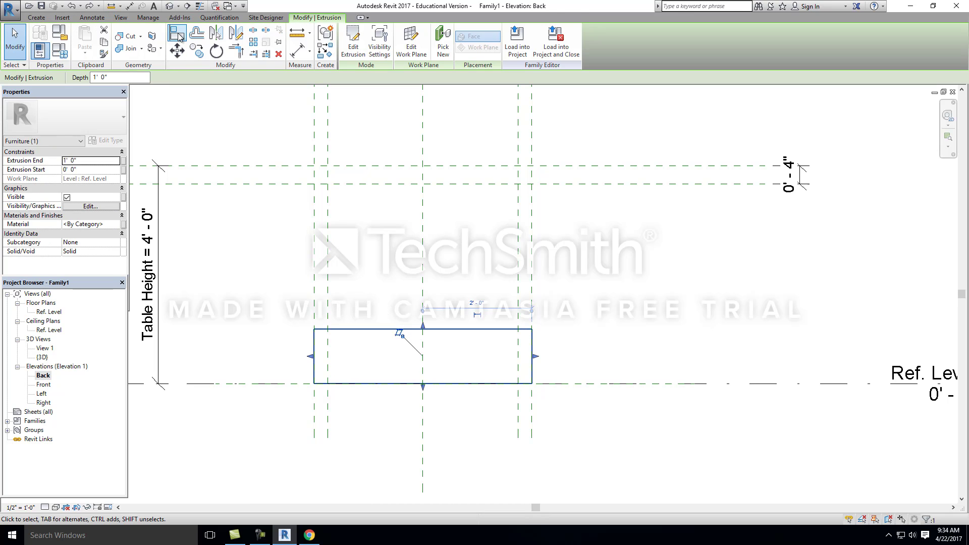
left_click(301, 306)
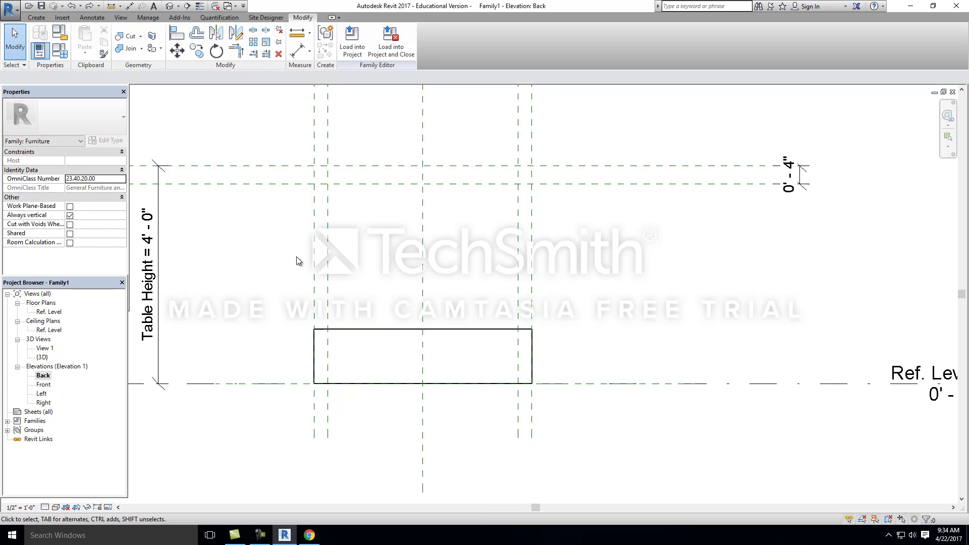
left_click(178, 36)
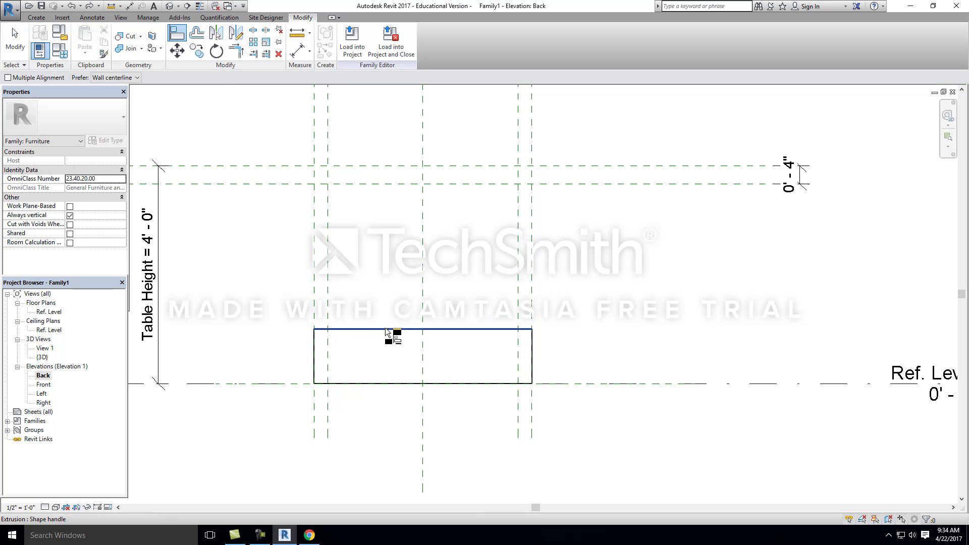
left_click(386, 165)
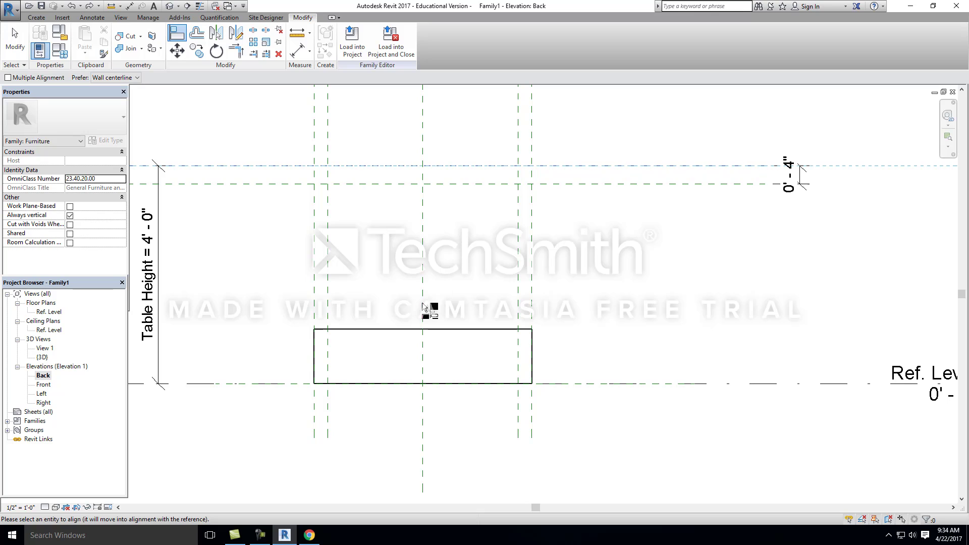
left_click(393, 329)
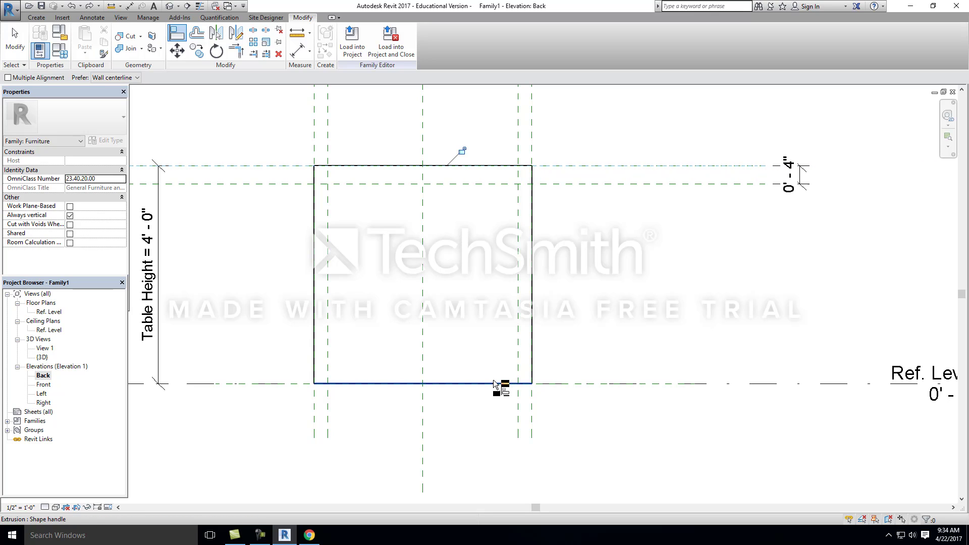
left_click(461, 151)
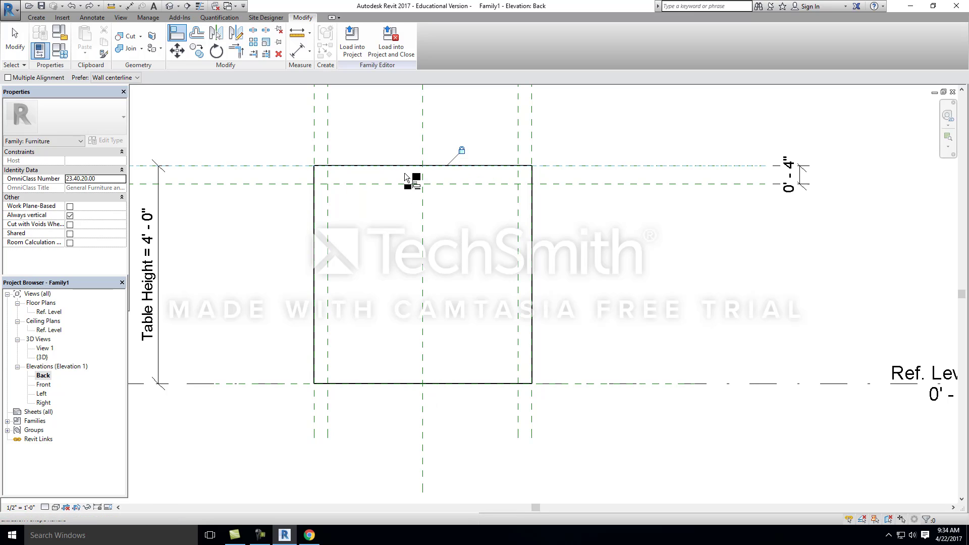
Step: Align the extrusion's lower edge to the reference plane 4" below the topmost one and lock the alignment
left_click(393, 185)
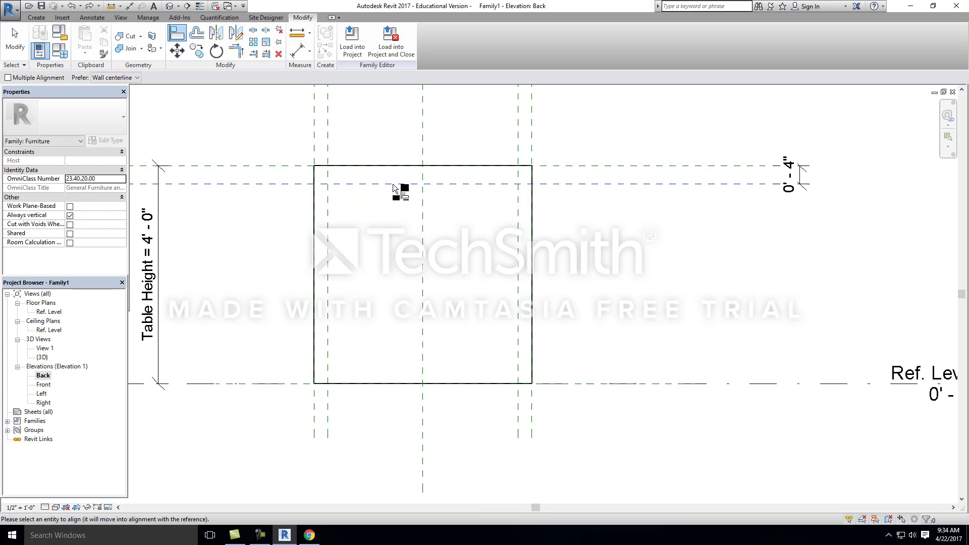
left_click(487, 384)
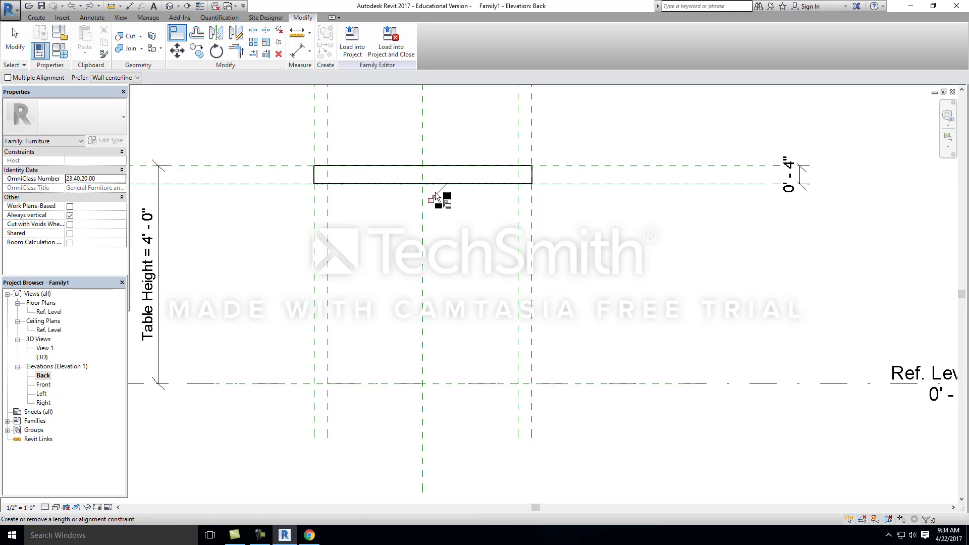
left_click(431, 199)
scroll(452, 262, "down", 2)
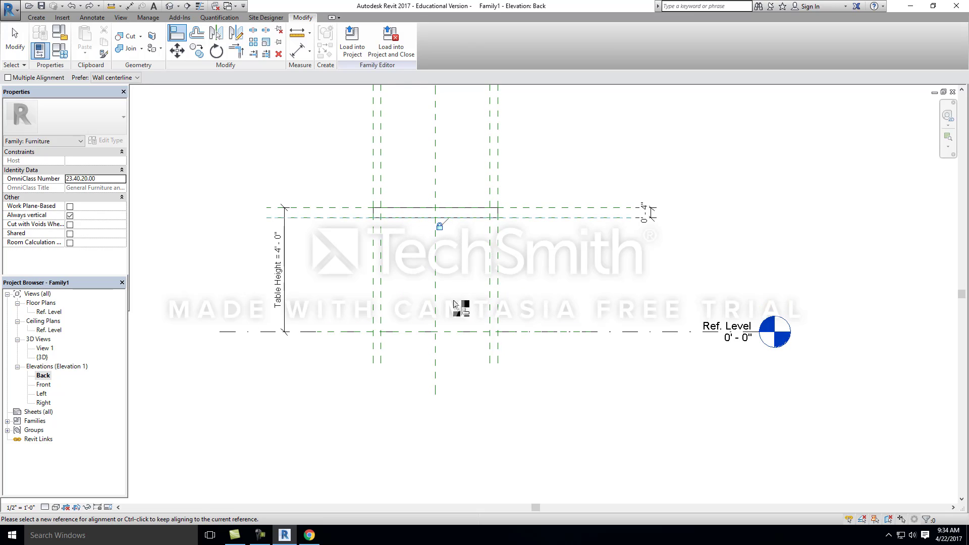
Step: Delete the existing extrusion from the Ref. Level floor plan
double_click(50, 311)
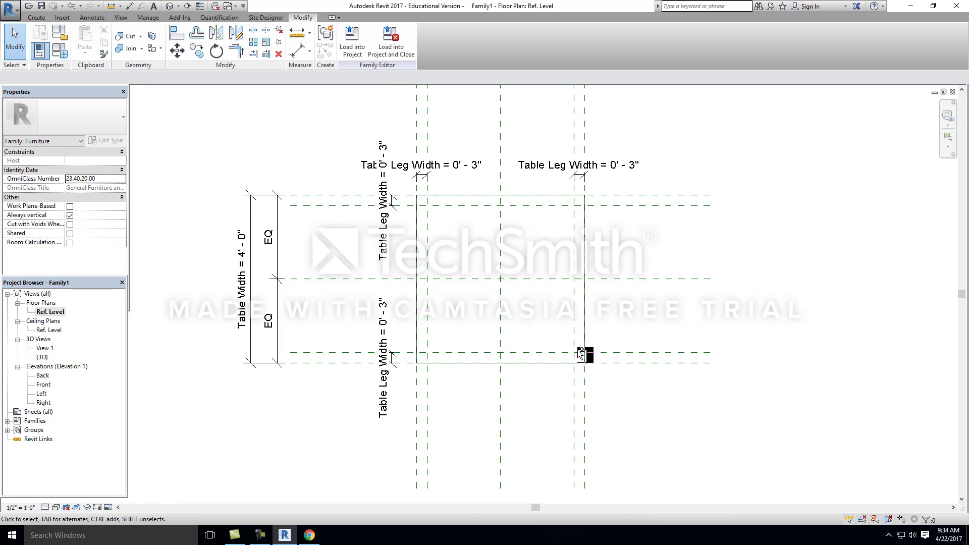
scroll(630, 358, "up", 2)
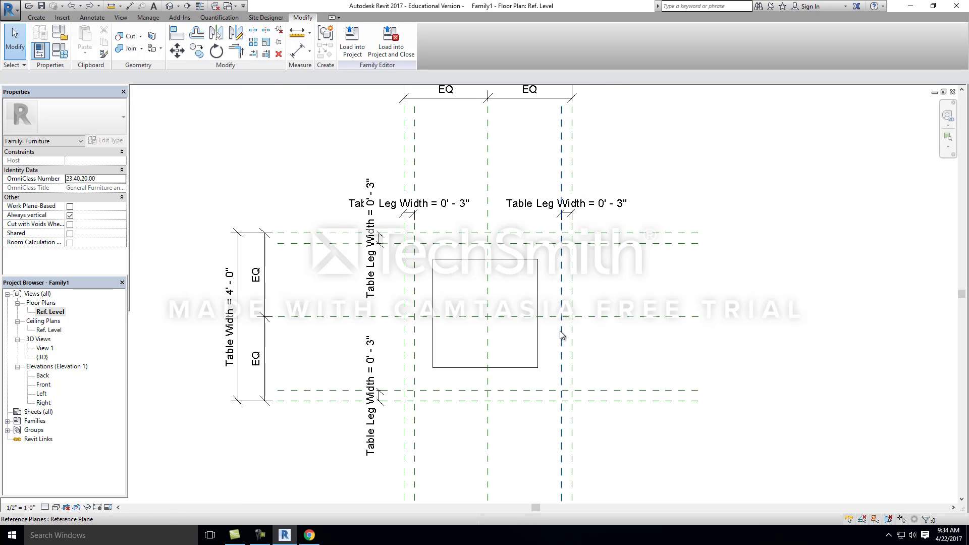
left_click(539, 290)
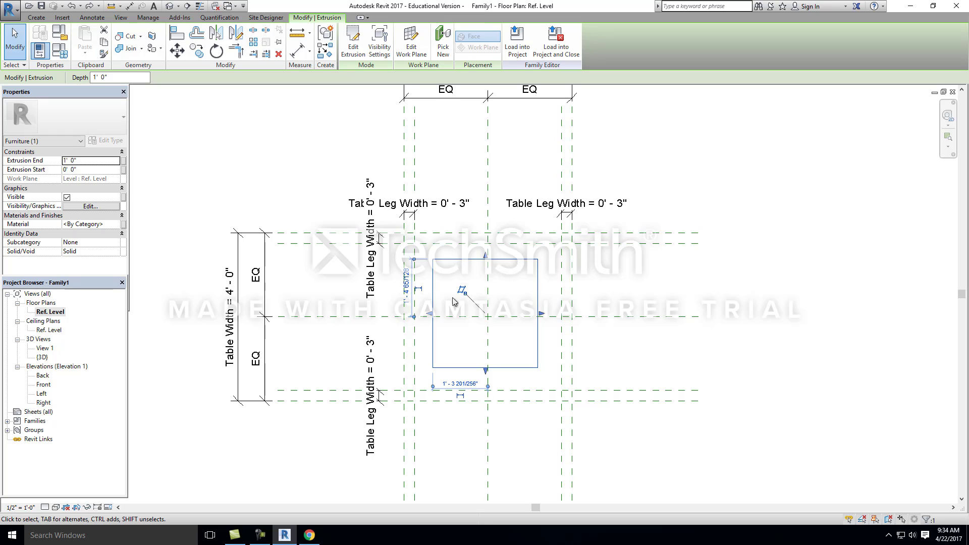
key("Delete")
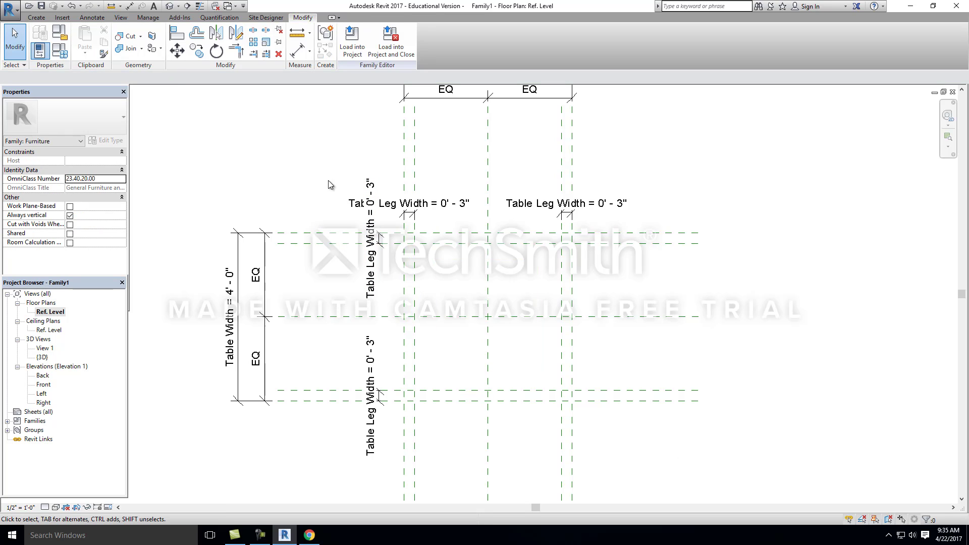
Step: Start a new extrusion and sketch a 4' by 4' rectangle between opposite corner intersections of the outermost reference planes
left_click(37, 18)
left_click(86, 37)
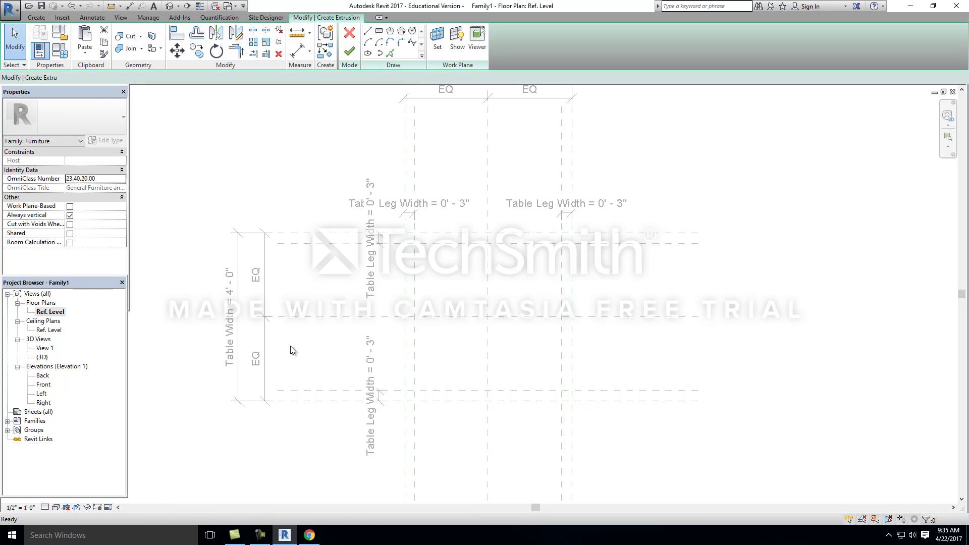
middle_click_drag(442, 325, 257, 252)
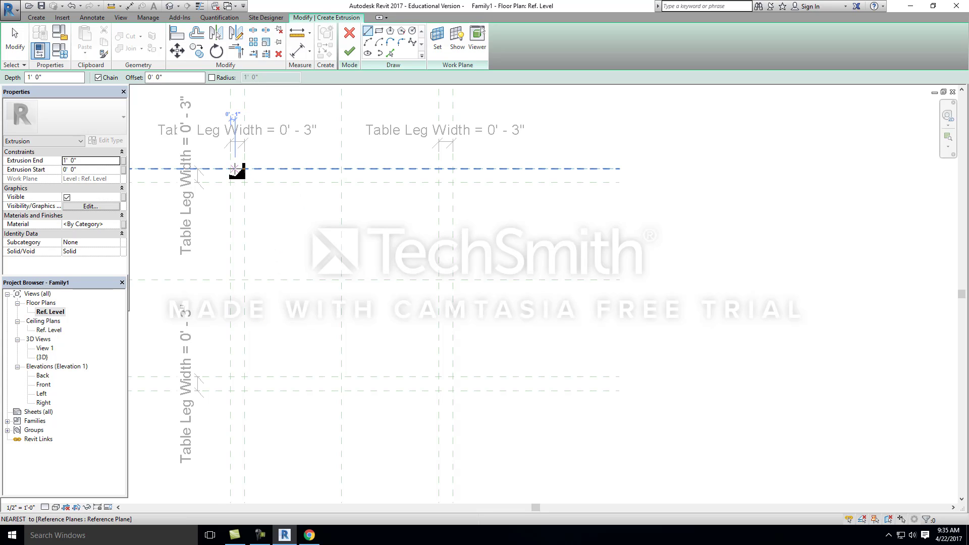
left_click(379, 31)
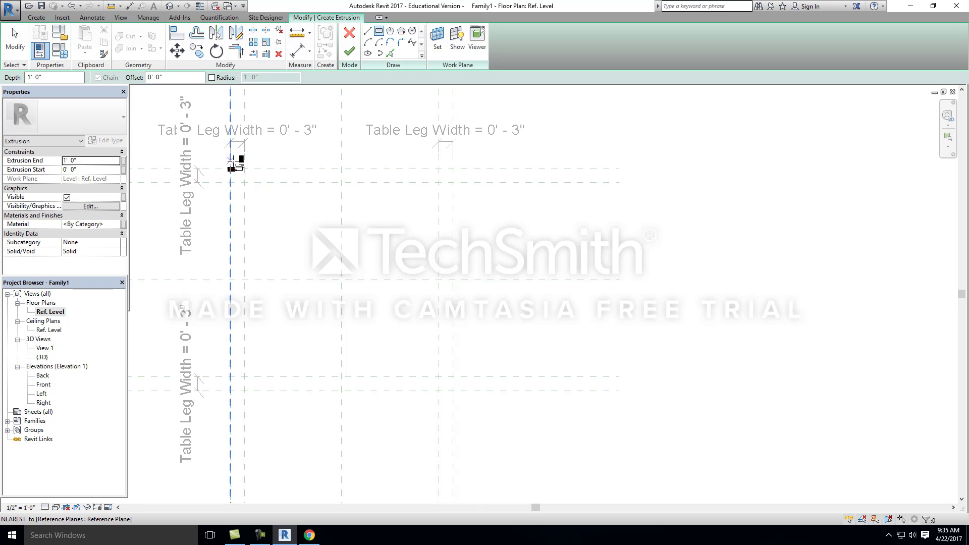
middle_click_drag(234, 162, 263, 288)
scroll(264, 281, "down", 1)
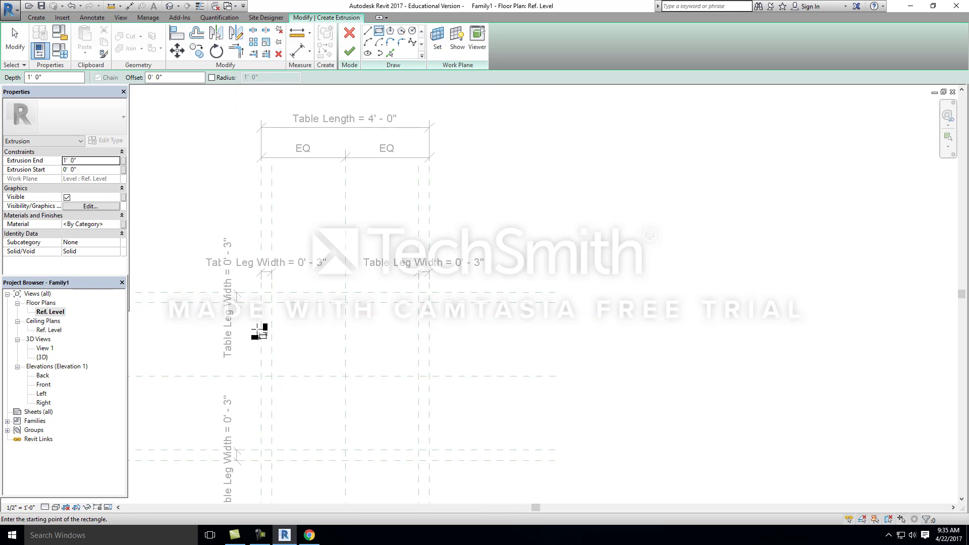
scroll(255, 285, "up", 3)
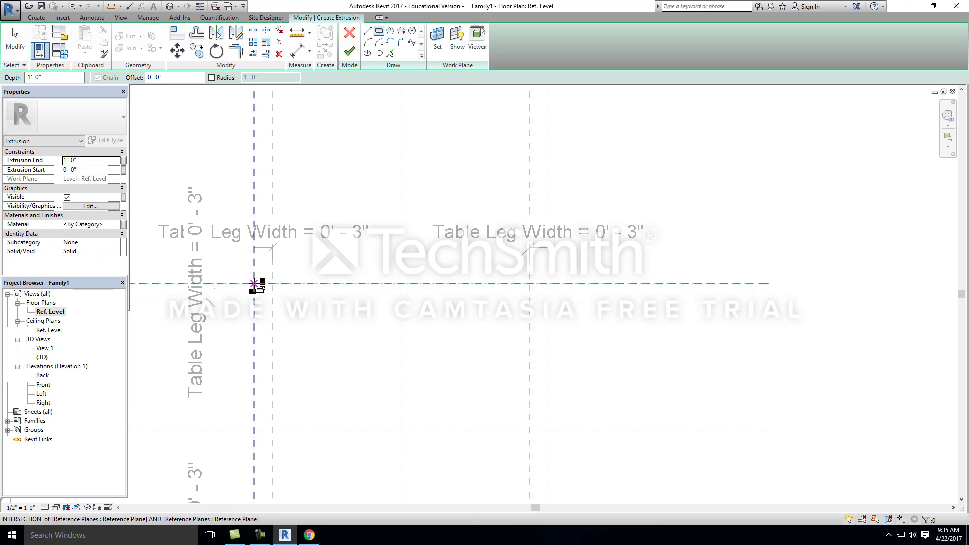
left_click(254, 283)
scroll(254, 284, "down", 1)
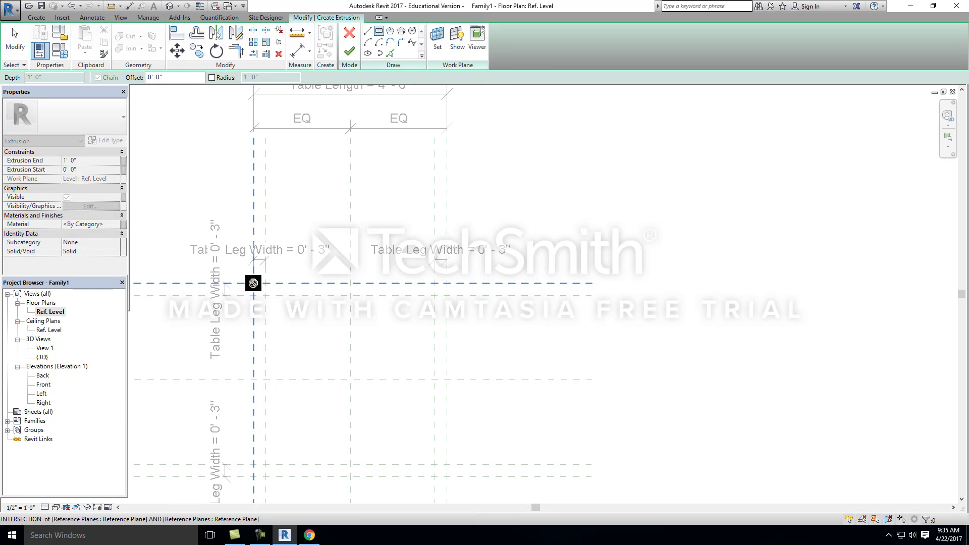
scroll(253, 284, "down", 1)
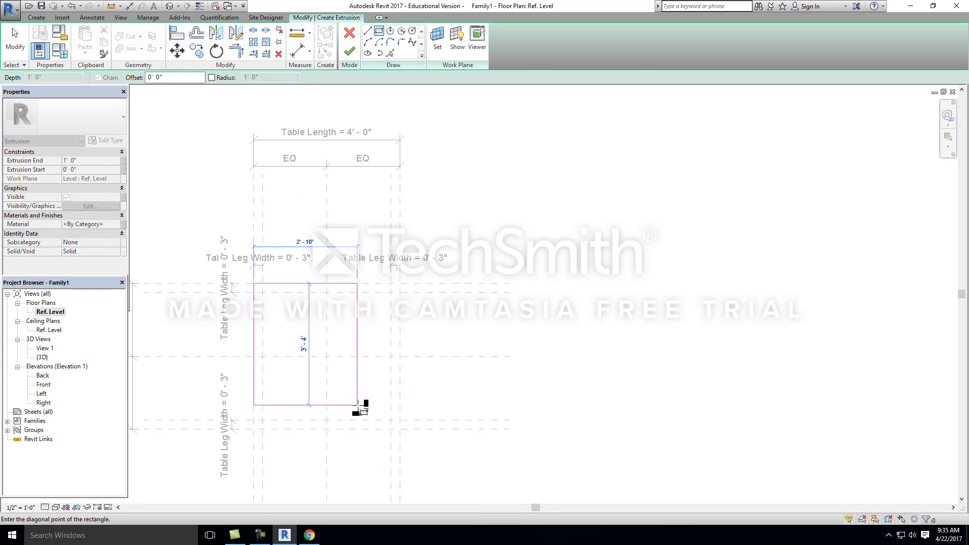
left_click(400, 429)
scroll(469, 293, "down", 2)
scroll(340, 375, "up", 3)
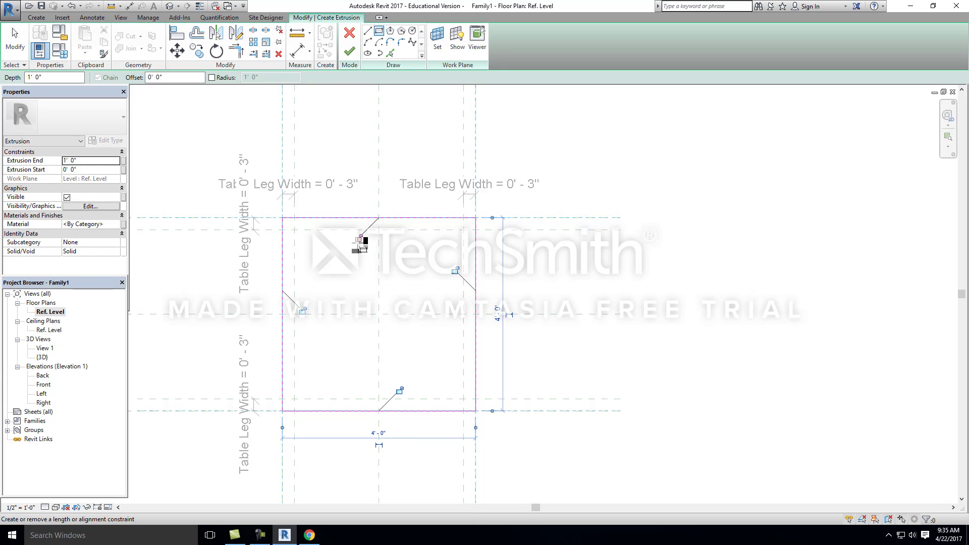
Step: Lock all four sides of the rectangle to the outermost reference planes and finish the 1' deep extrusion
left_click(360, 237)
left_click(455, 271)
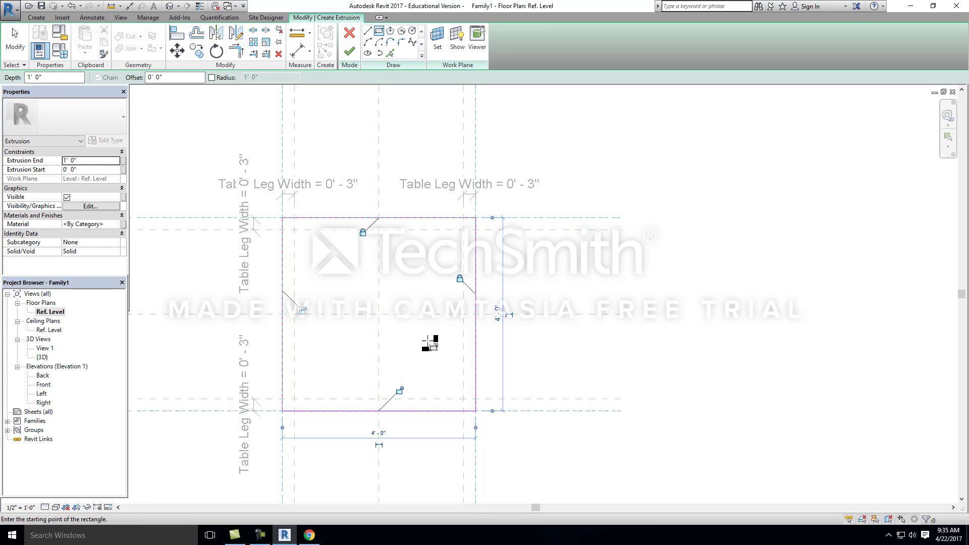
left_click(400, 392)
left_click(302, 311)
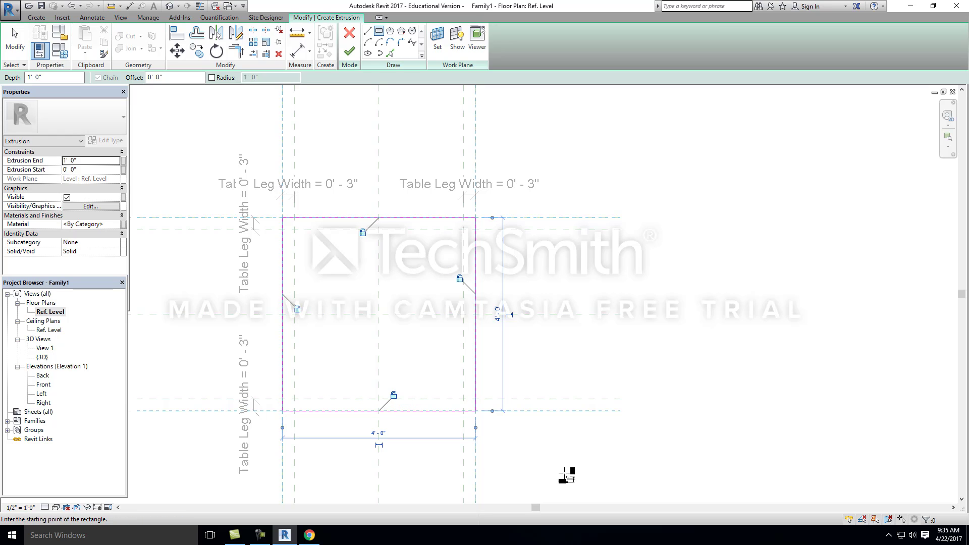
left_click(349, 51)
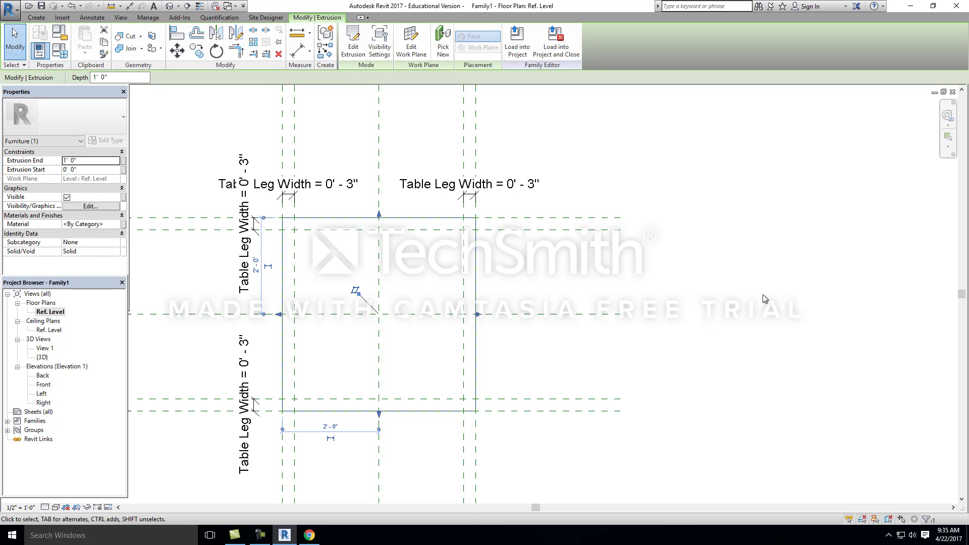
Step: Test the extrusion in the 3D view by setting Table Width to 6' in the family types, and undo the change
left_click(170, 9)
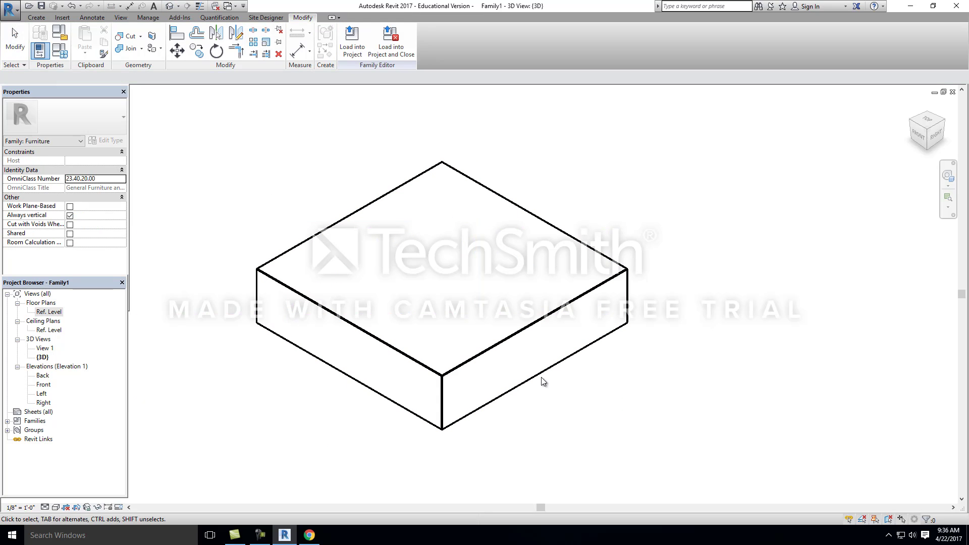
left_click(62, 50)
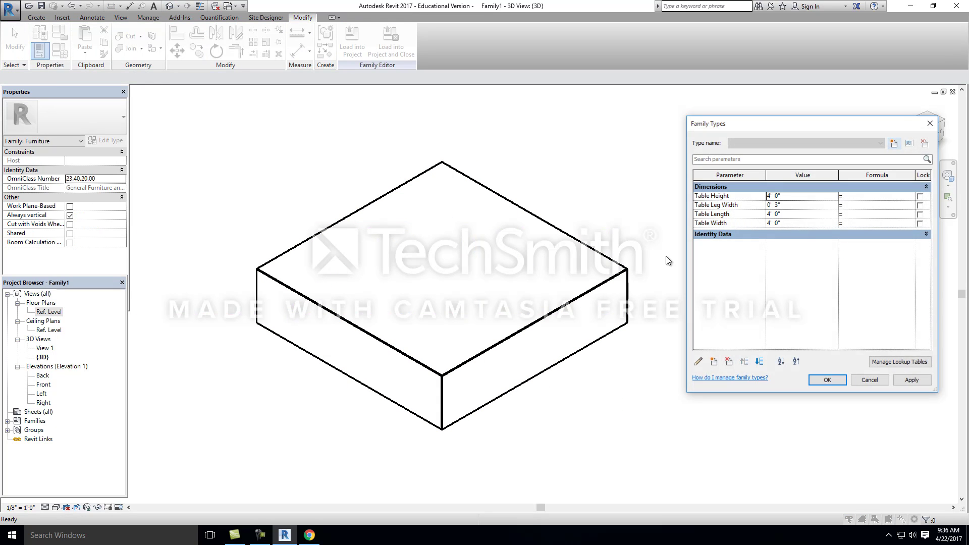
left_click(793, 225)
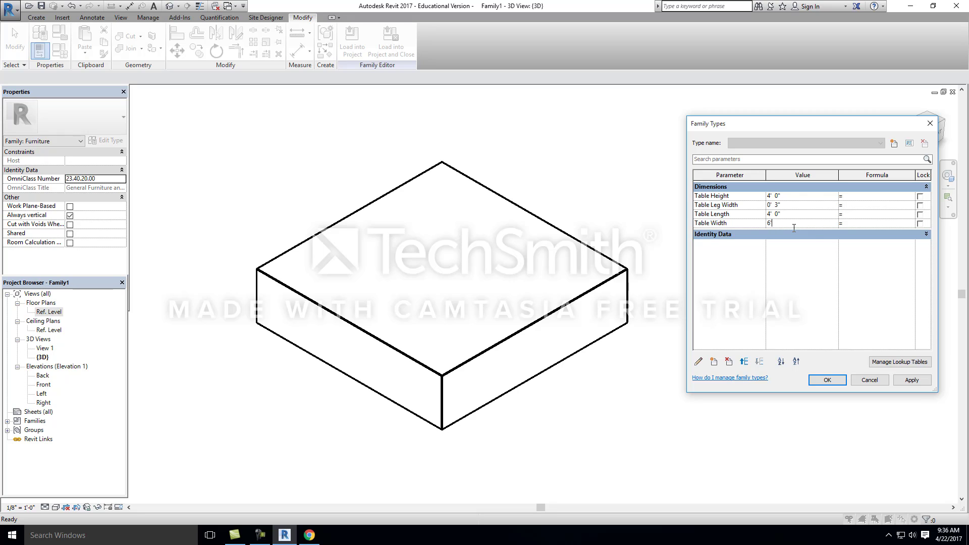
left_click(912, 380)
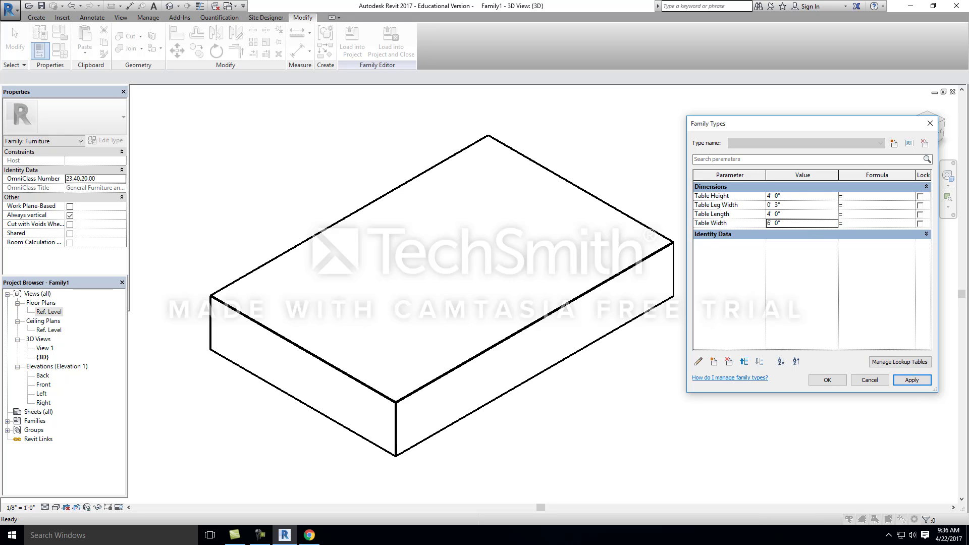
left_click(839, 379)
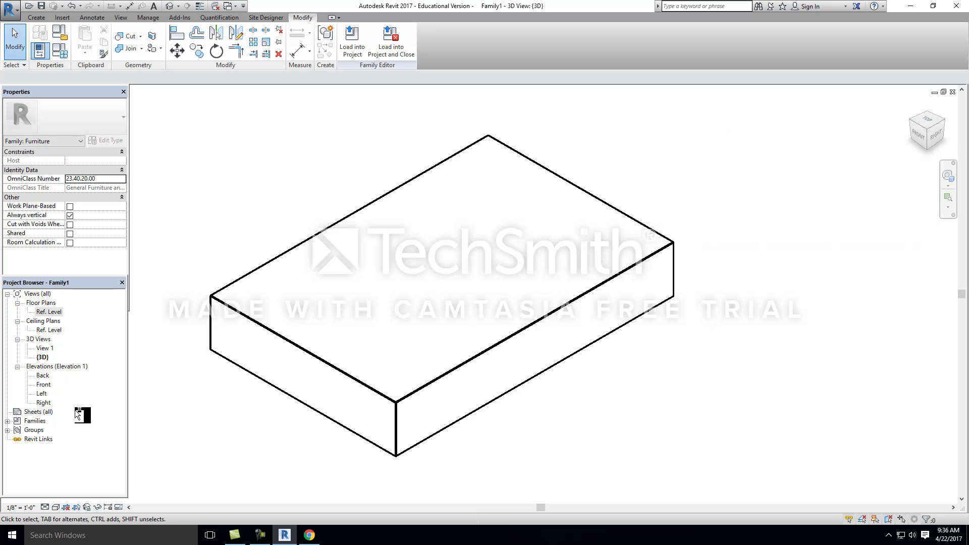
key("ctrl+z")
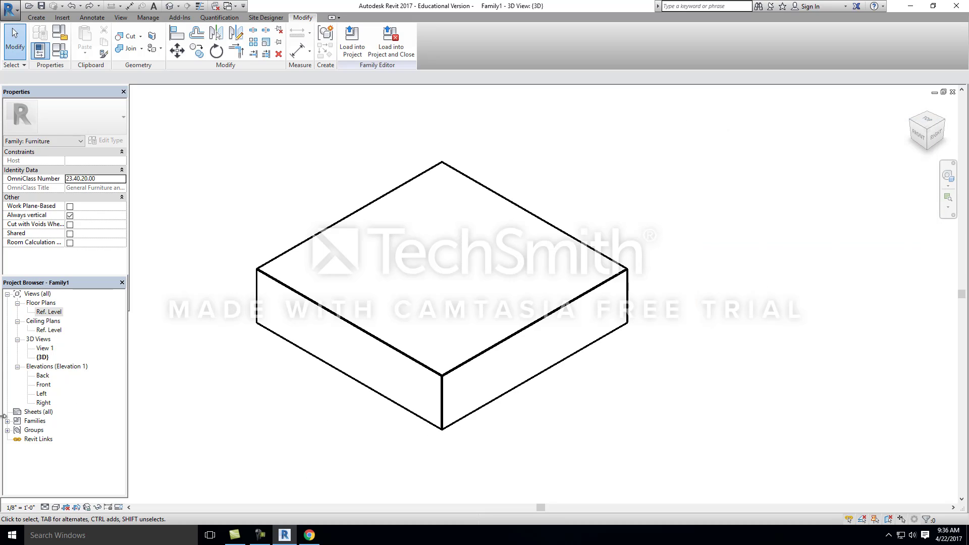
Step: Open the Back elevation to work on the new extrusion's vertical position
left_click(37, 376)
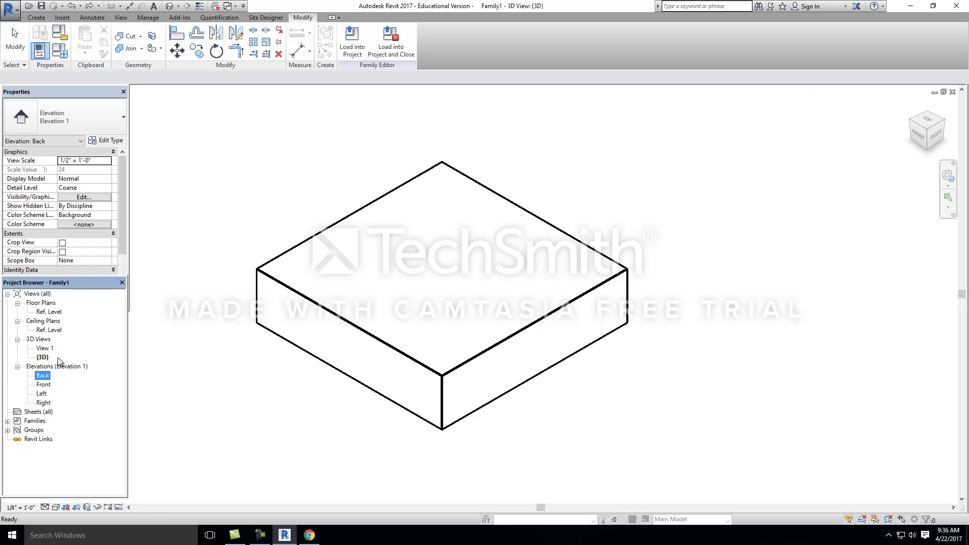
double_click(44, 376)
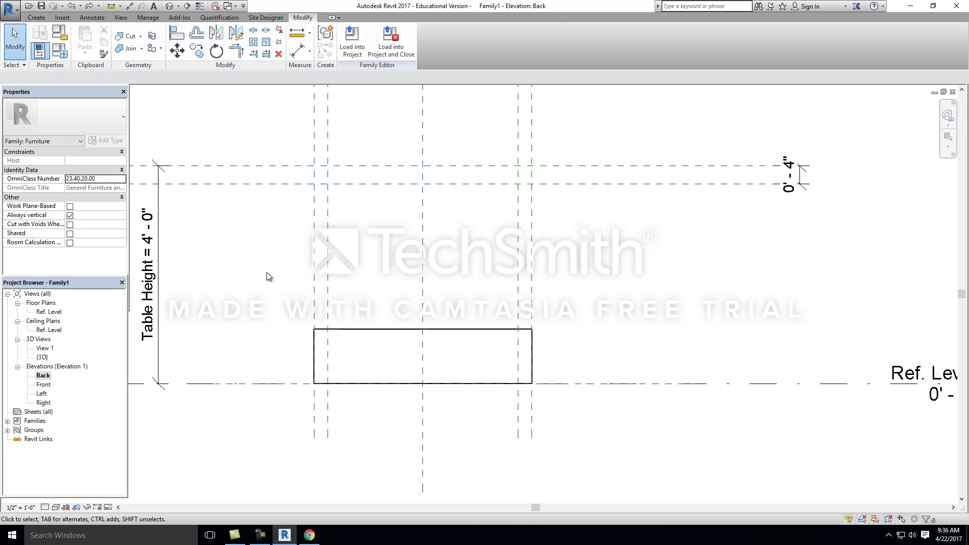
Step: Align the top face of the tabletop extrusion to the upper horizontal reference plane
left_click(364, 332)
scroll(501, 335, "down", 2)
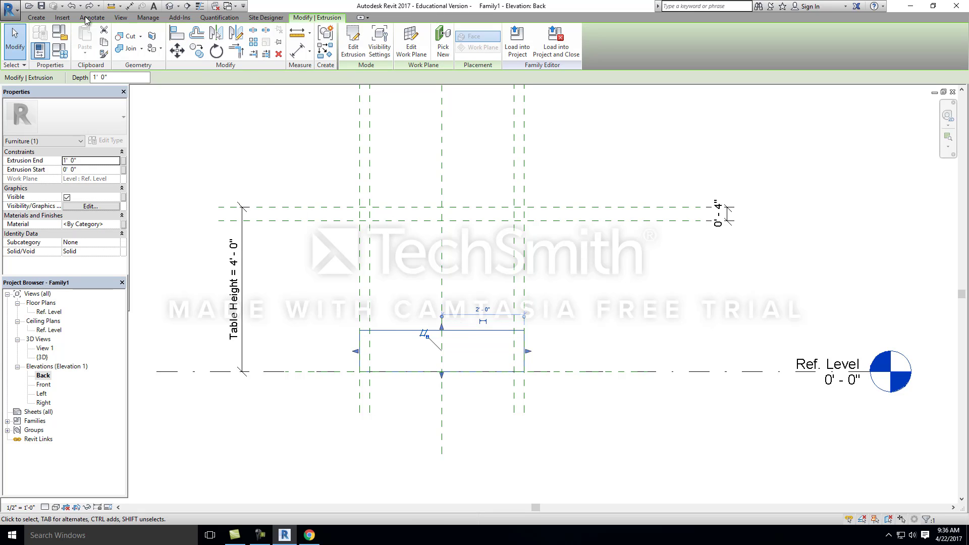
left_click(183, 38)
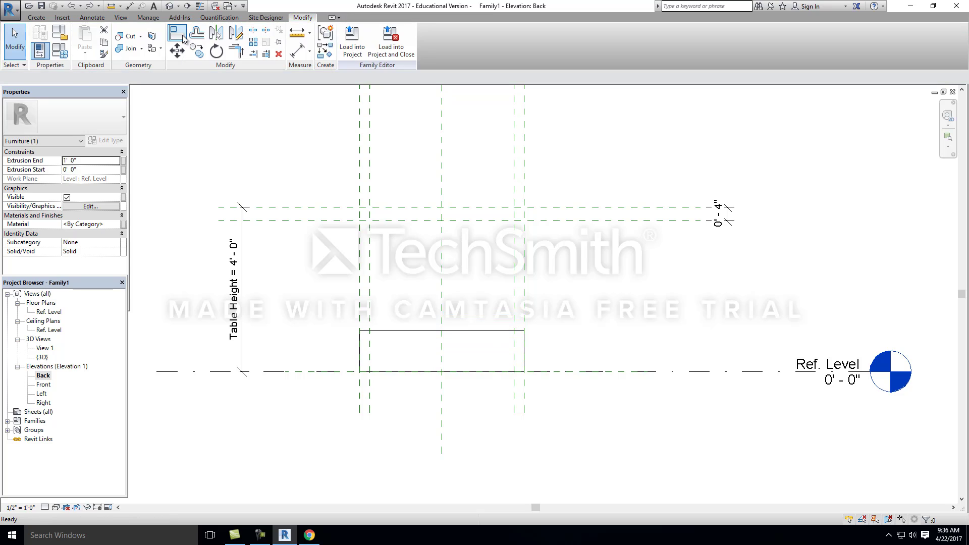
left_click(420, 208)
left_click(411, 331)
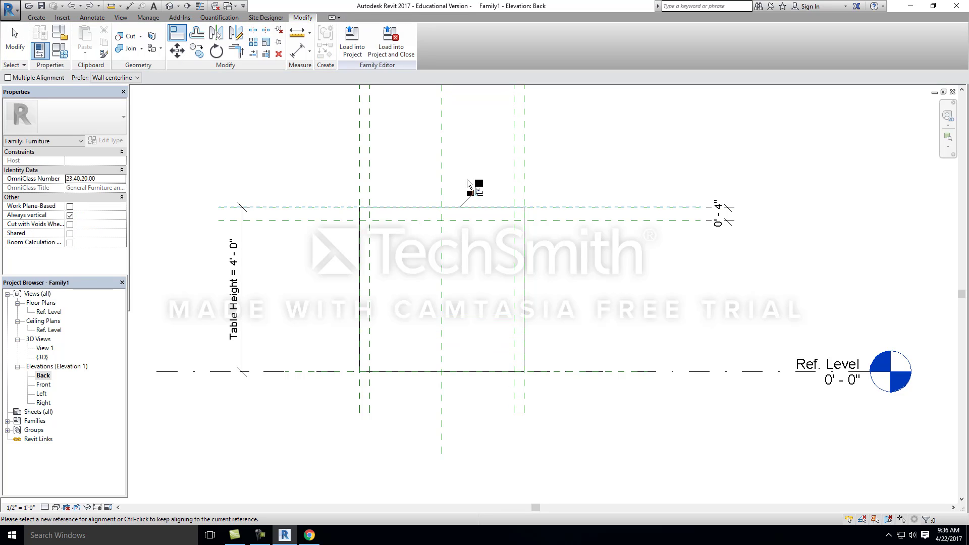
Step: Align the tabletop extrusion's bottom face to the reference plane 4" below the top one and lock the alignment
left_click(444, 220)
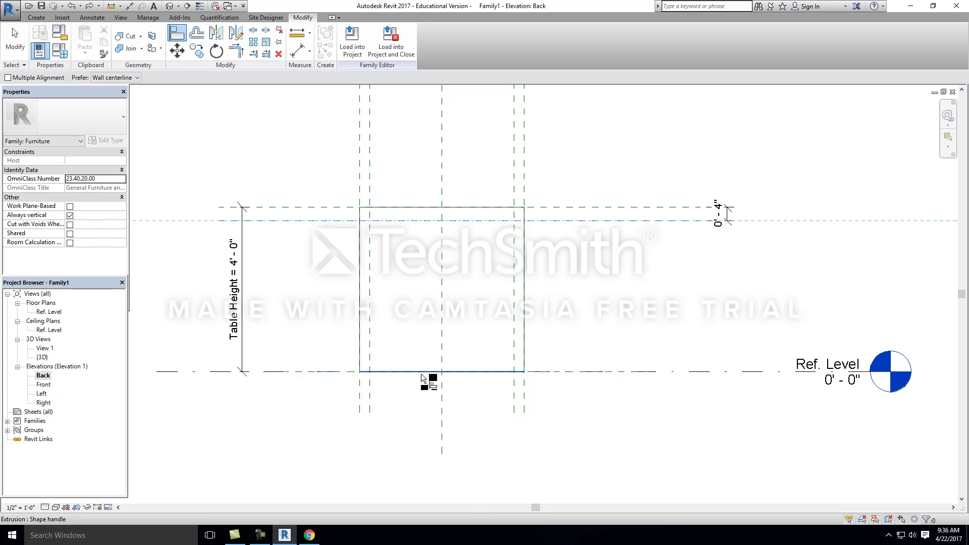
left_click(427, 372)
left_click(444, 236)
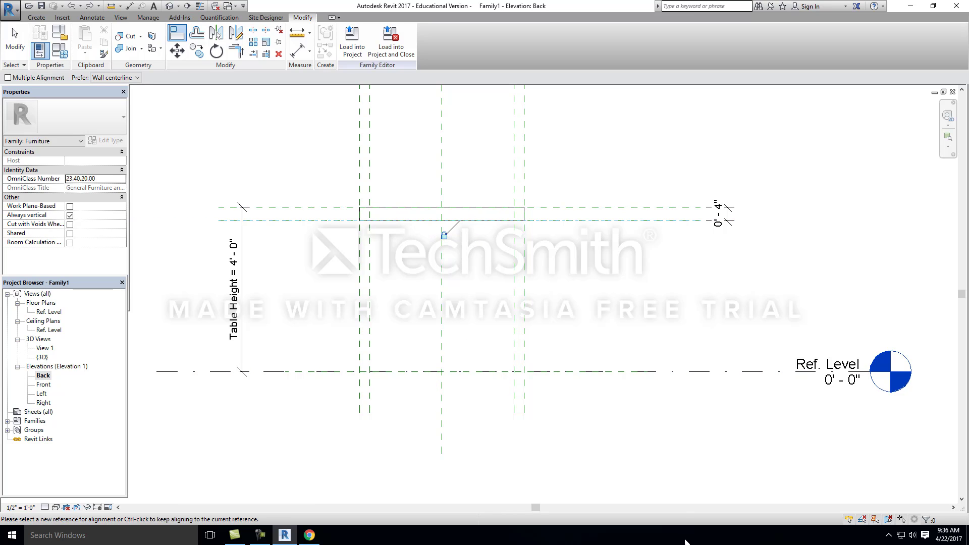
key("Escape")
key("Escape")
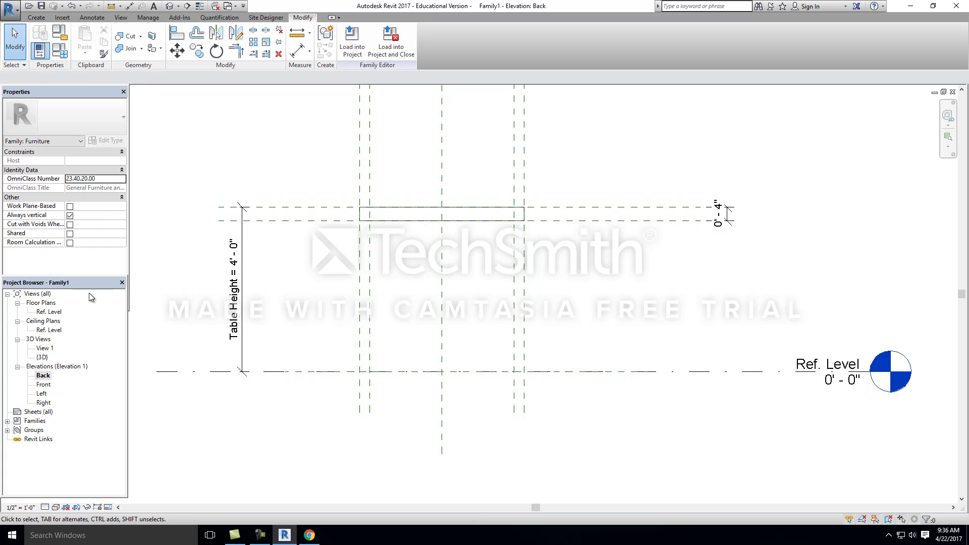
Step: Open the Ref. Level floor plan and start a new solid extrusion for the table legs
double_click(49, 312)
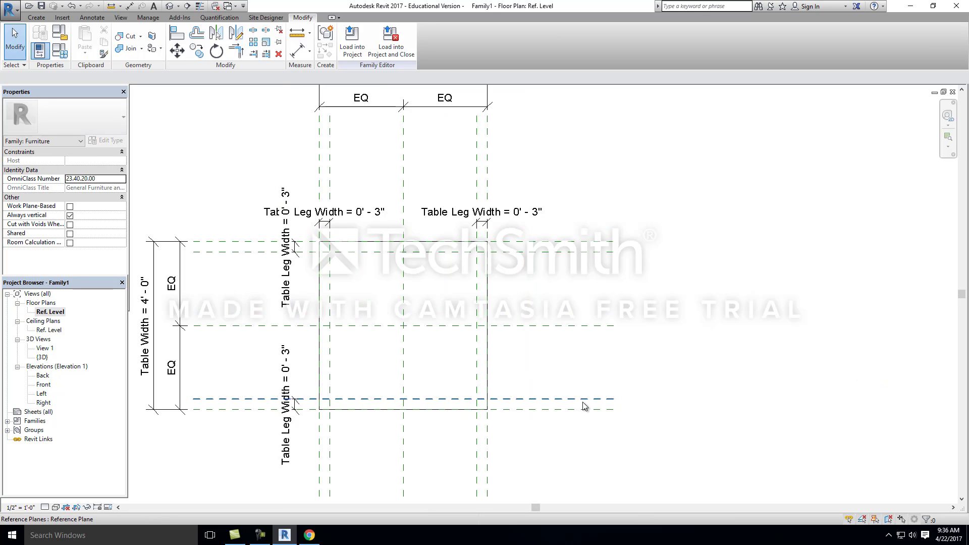
scroll(271, 236, "up", 3)
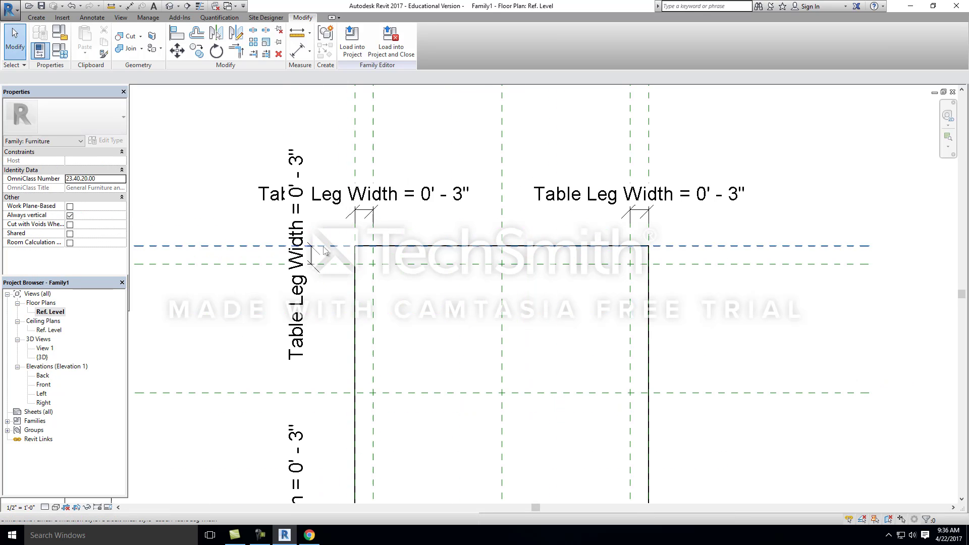
left_click(42, 19)
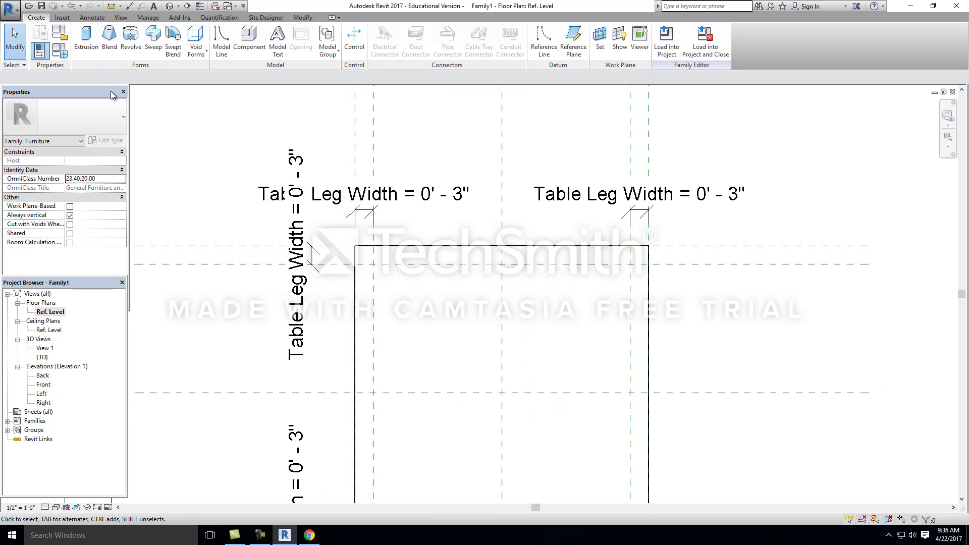
left_click(86, 38)
scroll(381, 255, "up", 2)
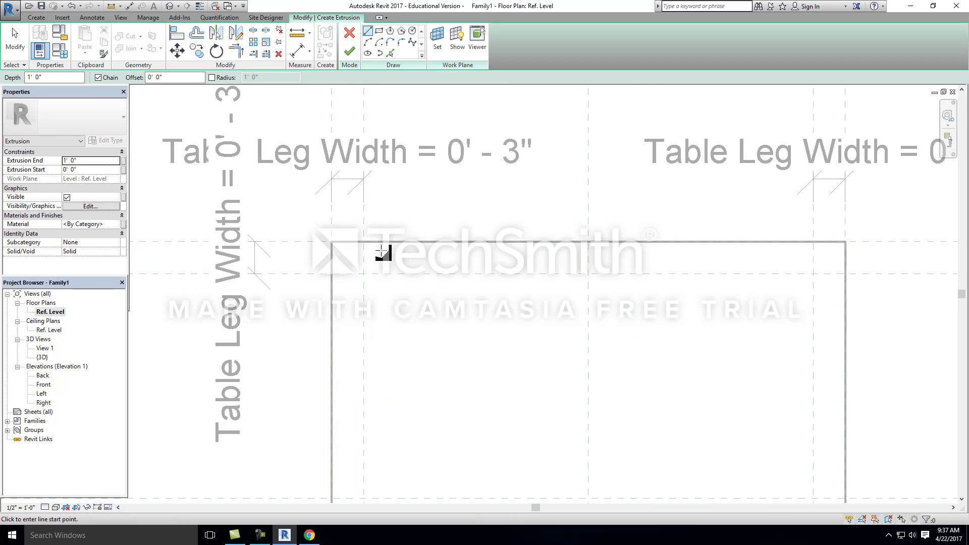
left_click(331, 242)
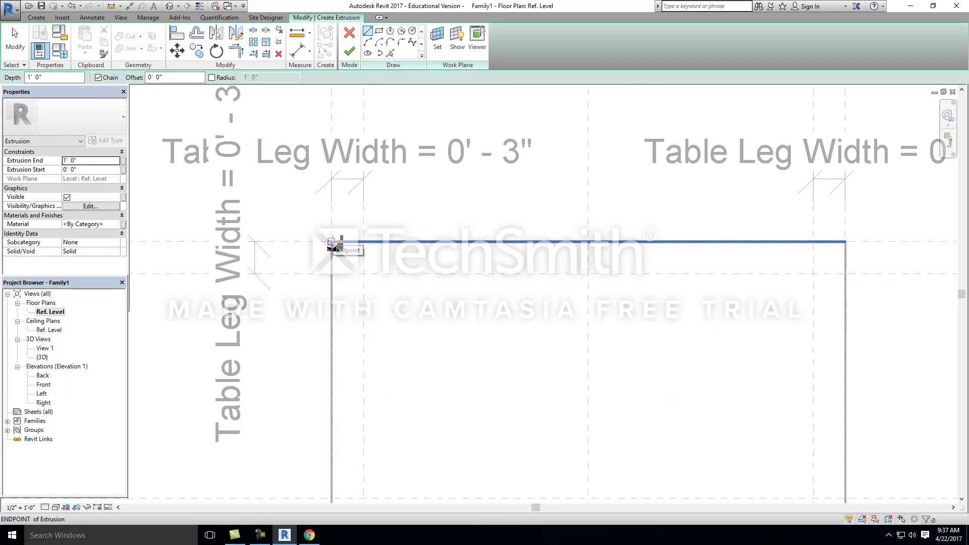
left_click(332, 242)
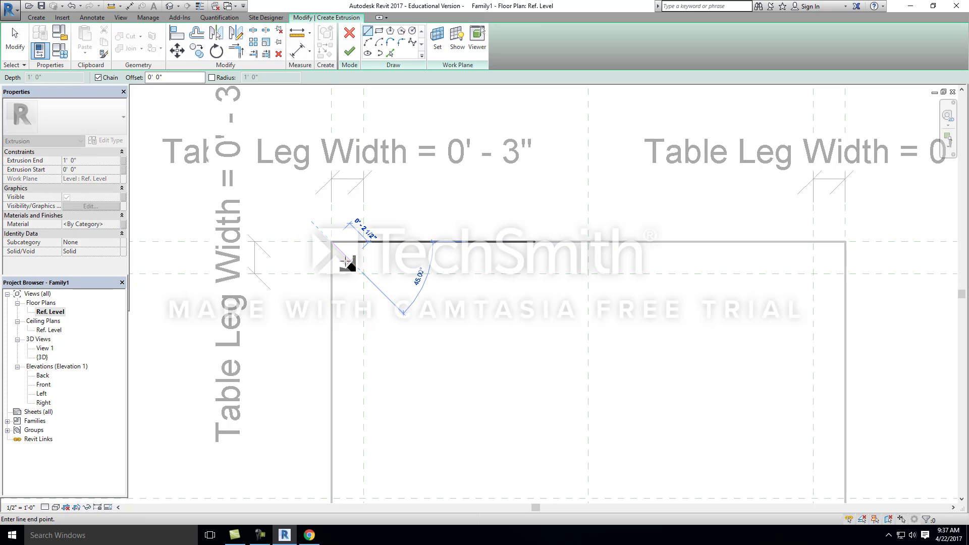
key("Escape")
Step: Sketch a 3" by 3" leg rectangle between the reference planes at the tabletop's upper-left corner
left_click(378, 32)
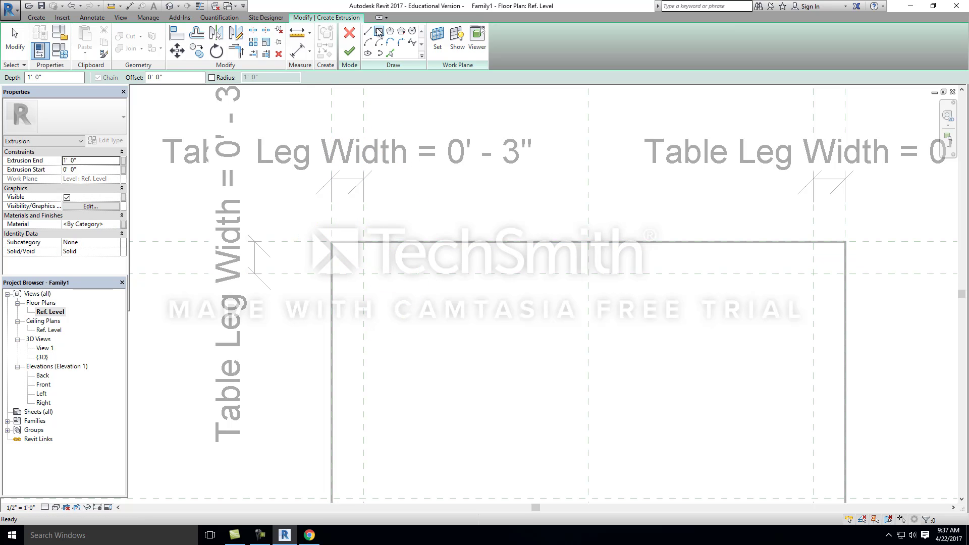
left_click(332, 242)
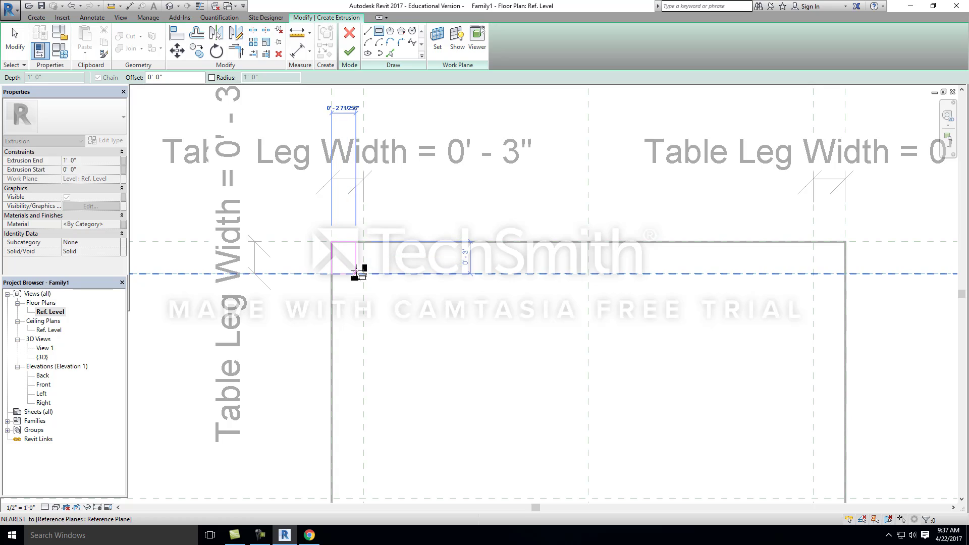
left_click(363, 273)
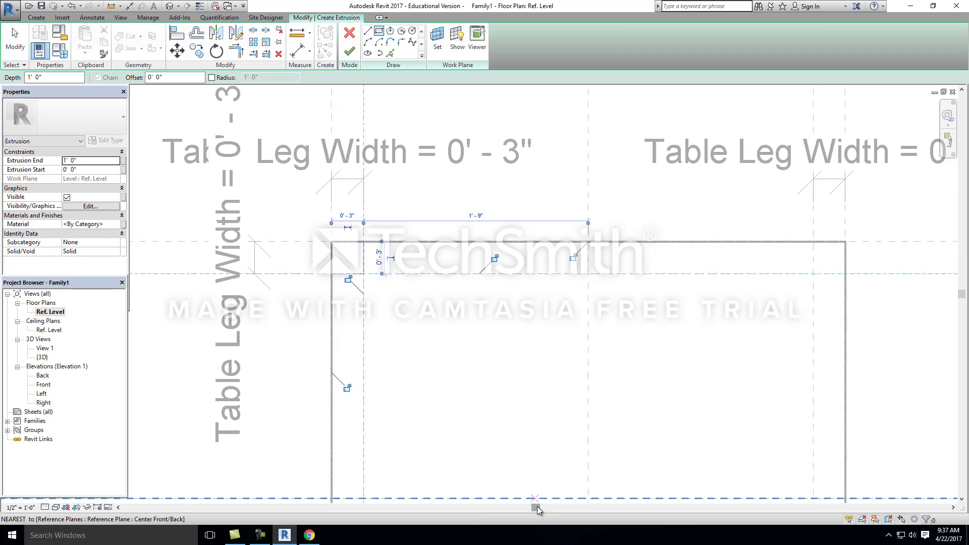
Step: Lock the four sides of the upper-left leg rectangle to their reference planes
scroll(348, 272, "up", 5)
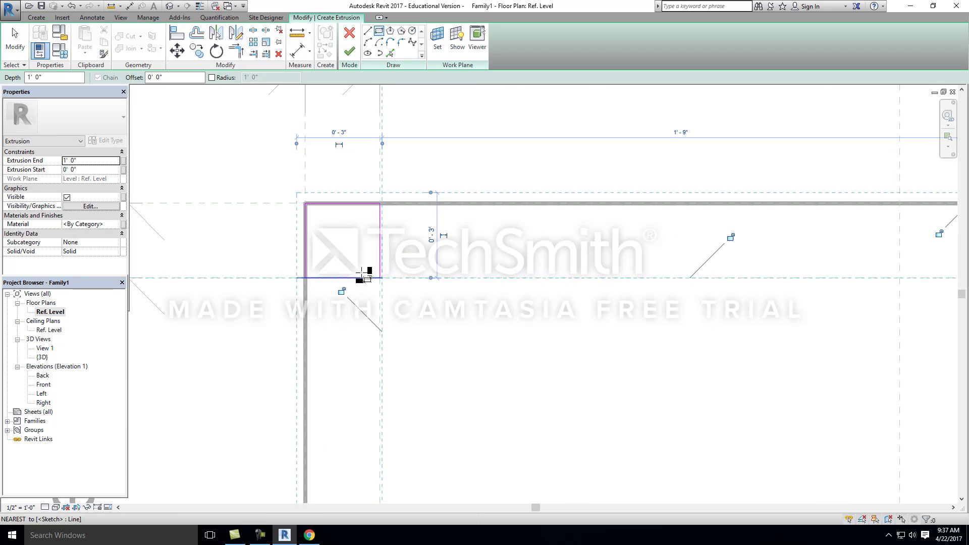
scroll(427, 374, "down", 3)
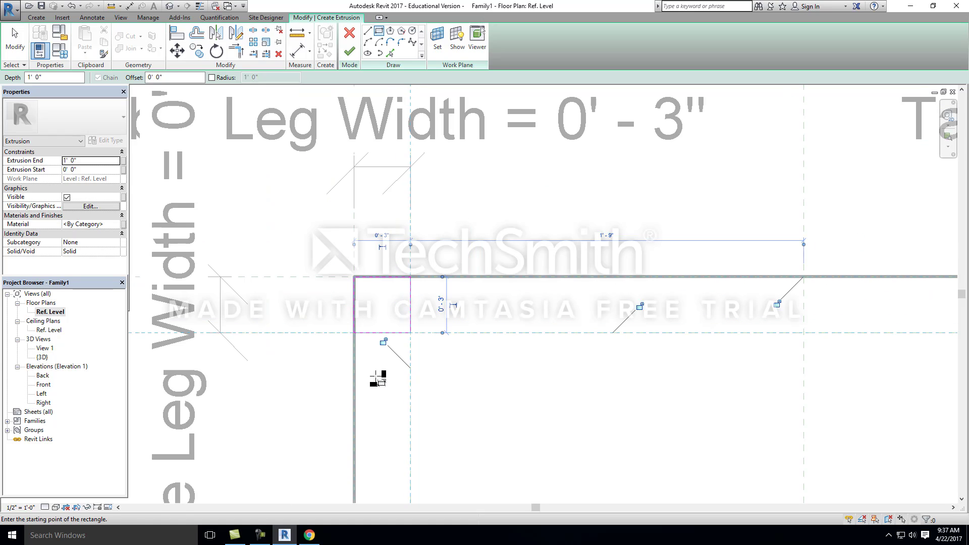
scroll(345, 299, "down", 3)
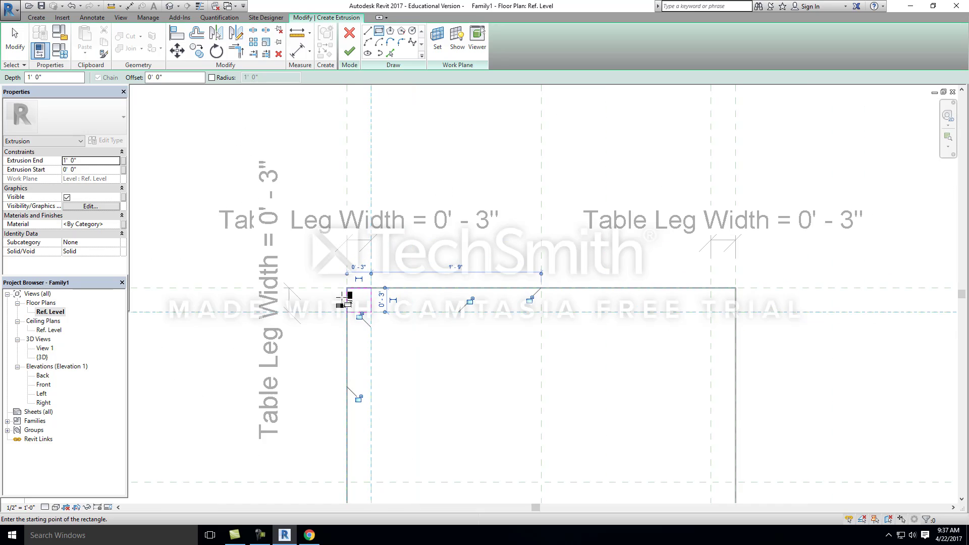
scroll(540, 263, "down", 3)
scroll(525, 293, "up", 4)
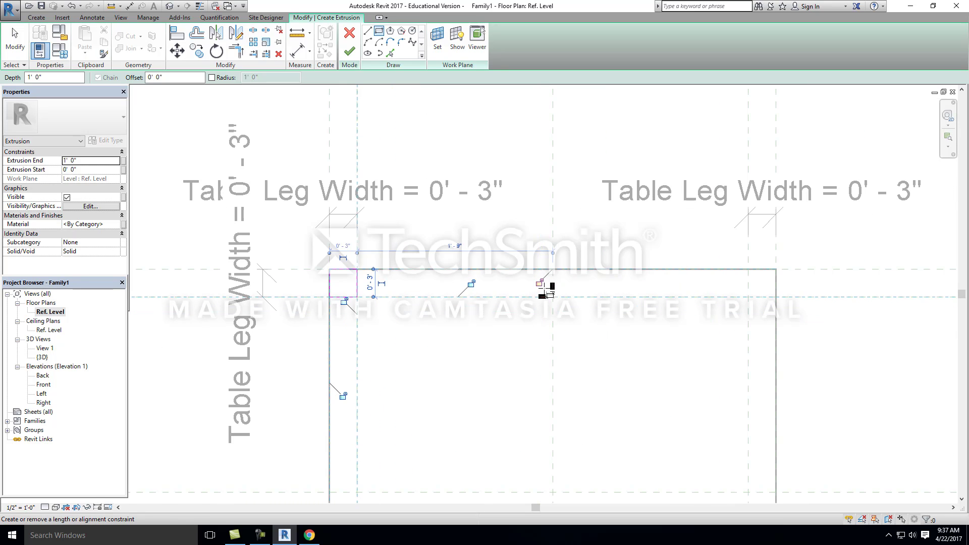
scroll(671, 449, "down", 5)
scroll(649, 346, "up", 2)
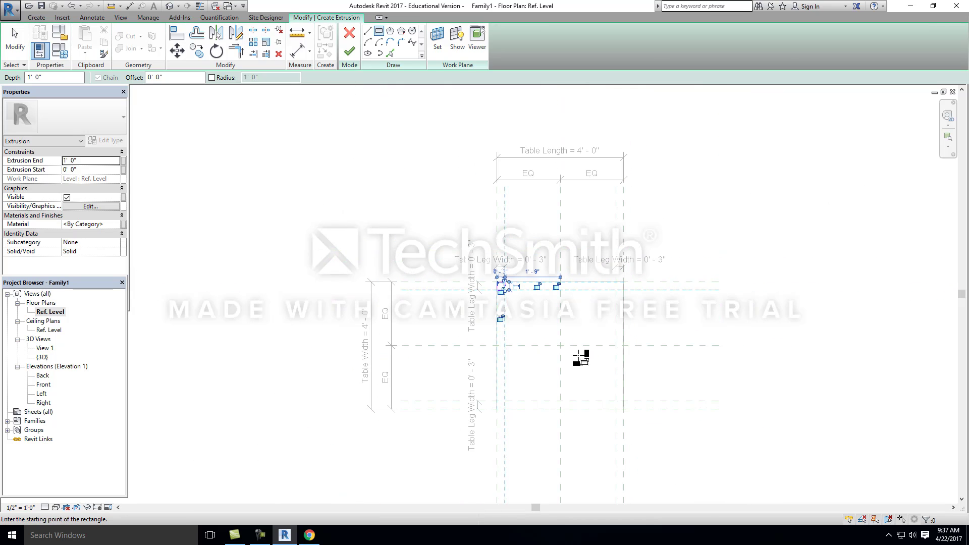
scroll(538, 316, "up", 2)
scroll(586, 324, "up", 2)
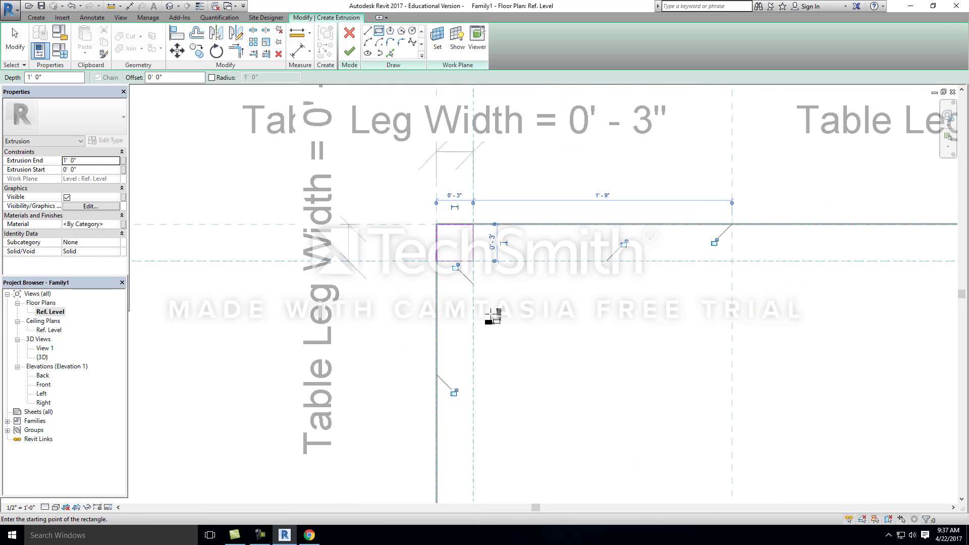
scroll(492, 317, "down", 1)
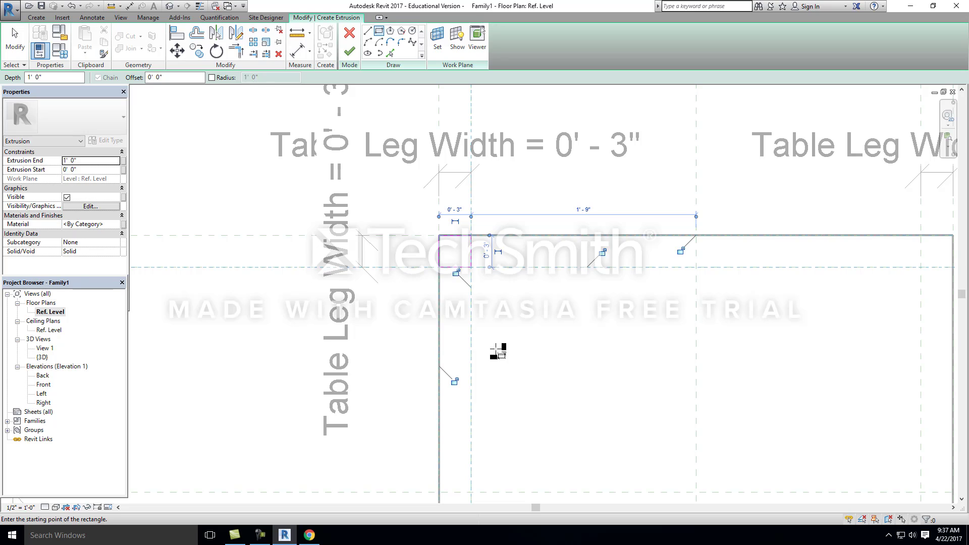
left_click(456, 273)
left_click(453, 381)
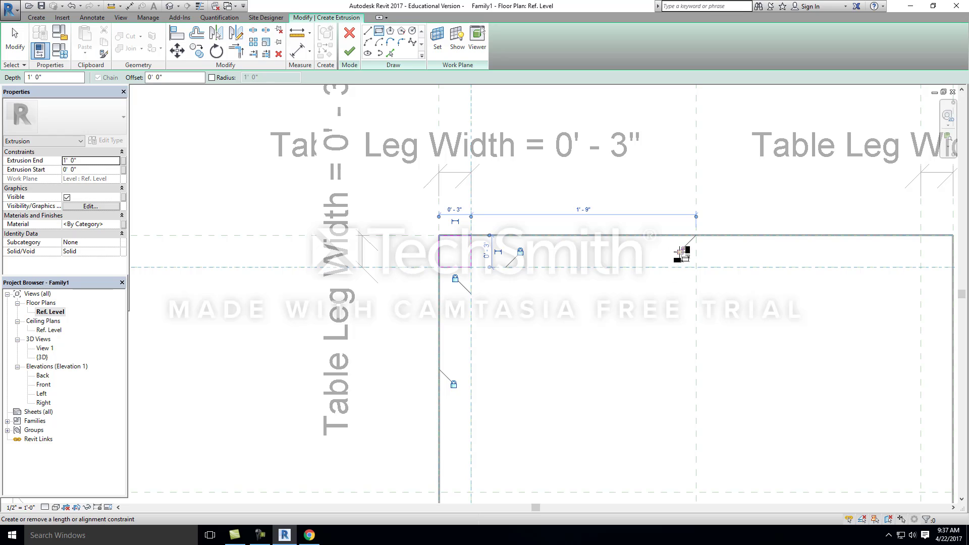
Step: Sketch a 3" by 3" leg rectangle at the tabletop's upper-right corner and lock its sides to the reference planes
scroll(270, 273, "down", 2)
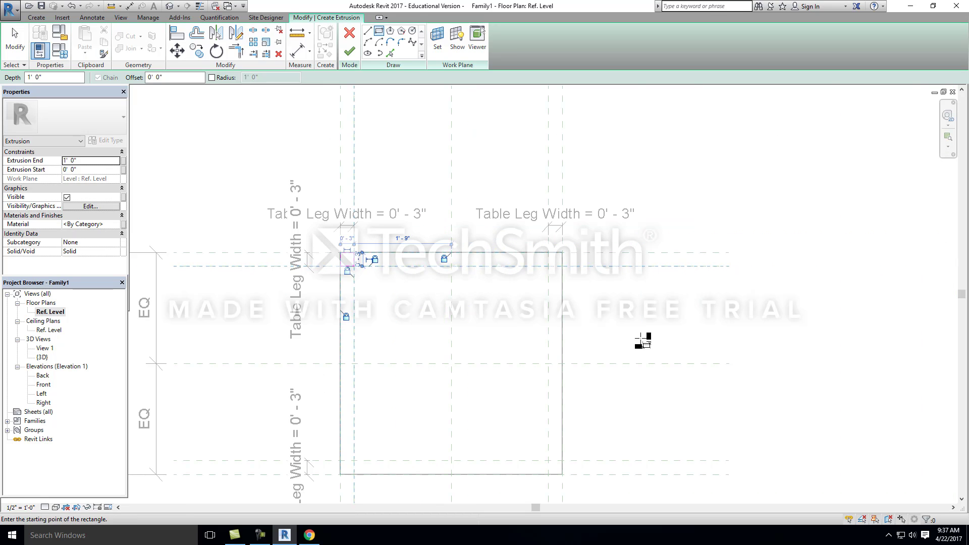
scroll(561, 273, "up", 1)
scroll(561, 273, "up", 1)
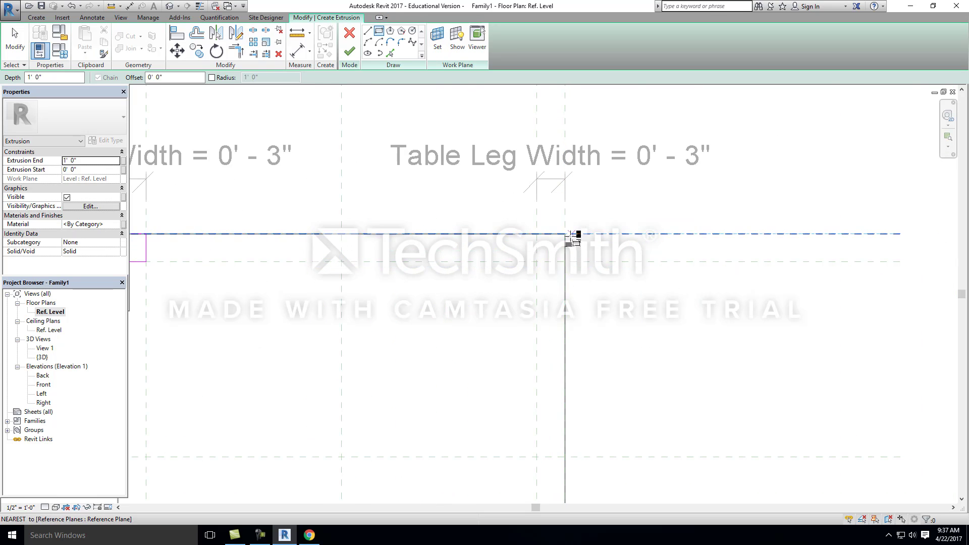
left_click(564, 233)
left_click(537, 261)
scroll(533, 263, "down", 1)
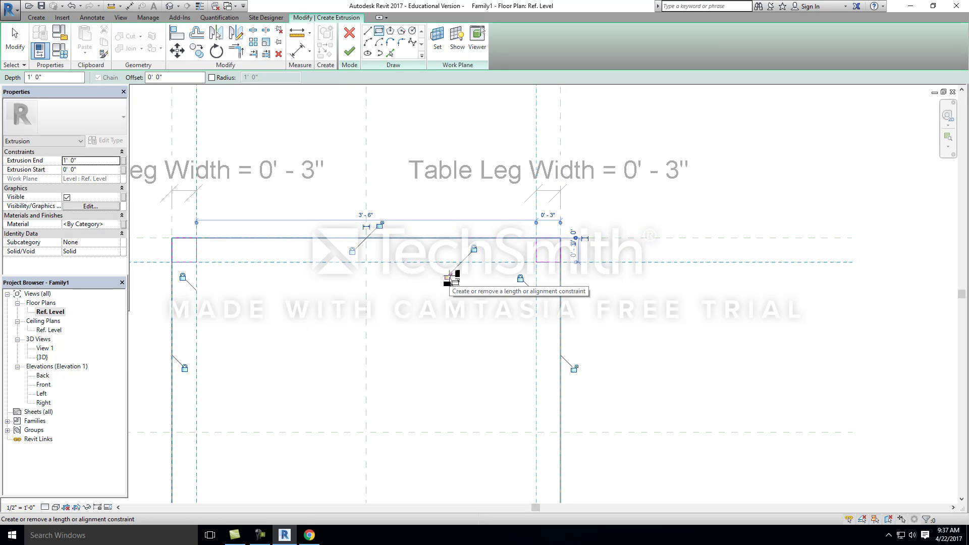
scroll(512, 208, "down", 1)
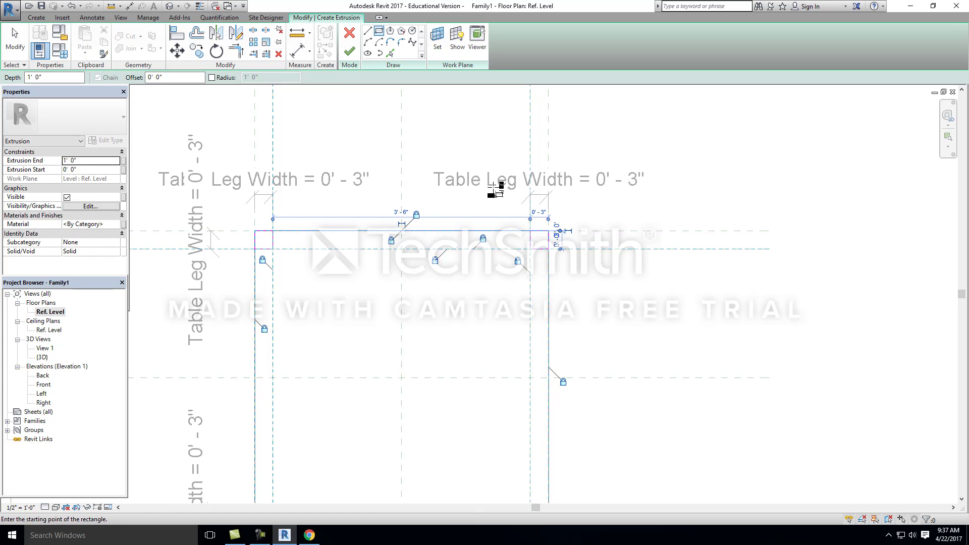
Step: Sketch a 3" by 3" leg rectangle at the tabletop's lower-right corner and lock its sides to the reference planes
scroll(500, 197, "down", 2)
scroll(530, 320, "up", 4)
scroll(531, 313, "down", 4)
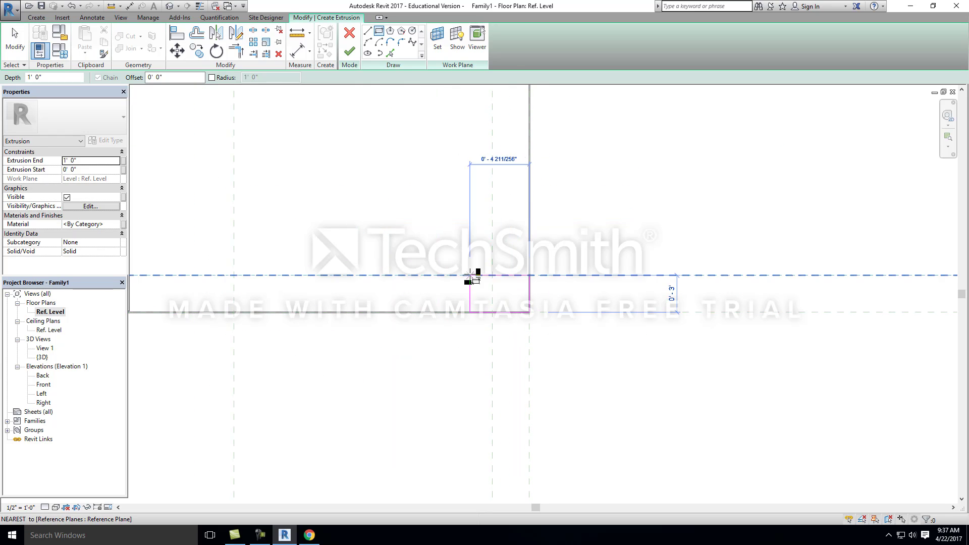
scroll(512, 329, "up", 2)
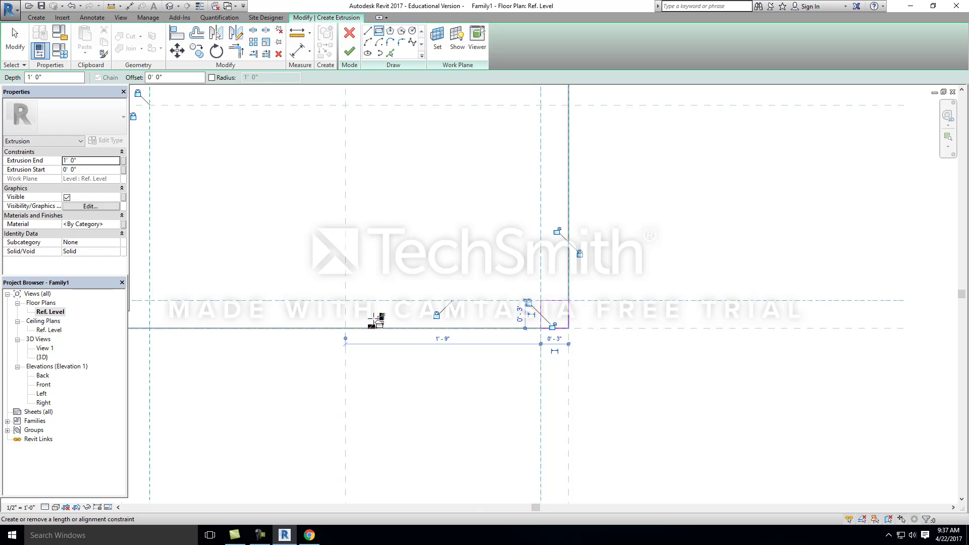
scroll(493, 314, "down", 2)
scroll(536, 312, "up", 2)
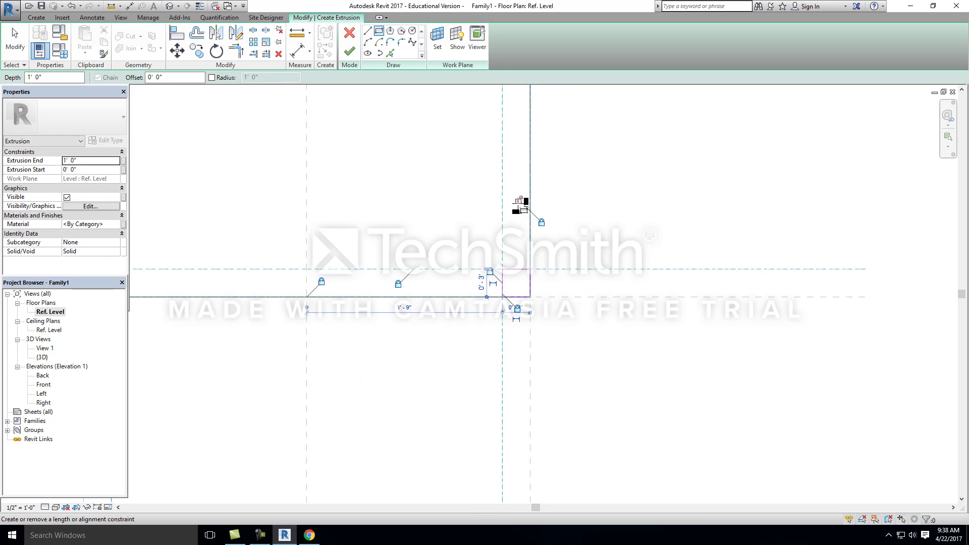
Step: Sketch and lock a 3" by 3" leg rectangle at the tabletop's lower-left corner, and finish the 1' deep extrusion
scroll(573, 266, "down", 2)
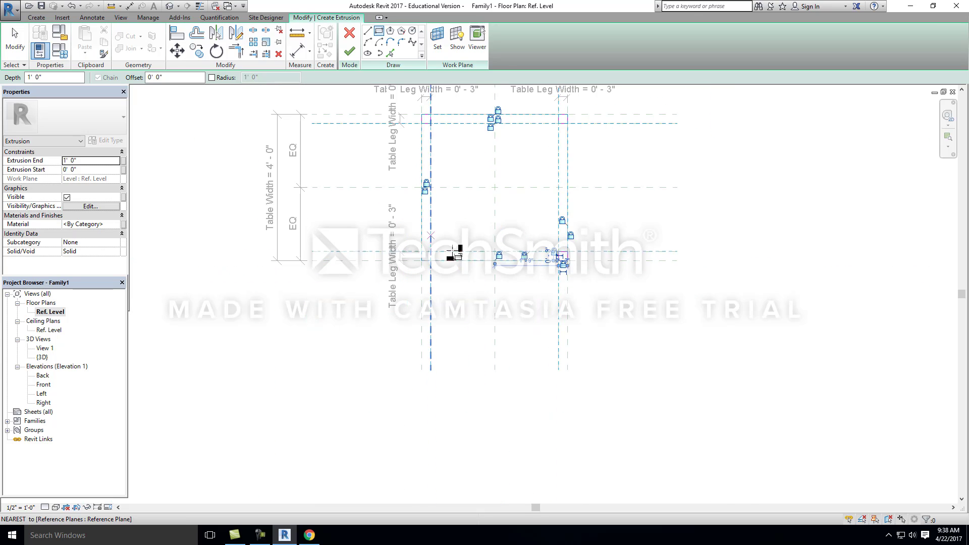
scroll(444, 257, "up", 3)
left_click(432, 273)
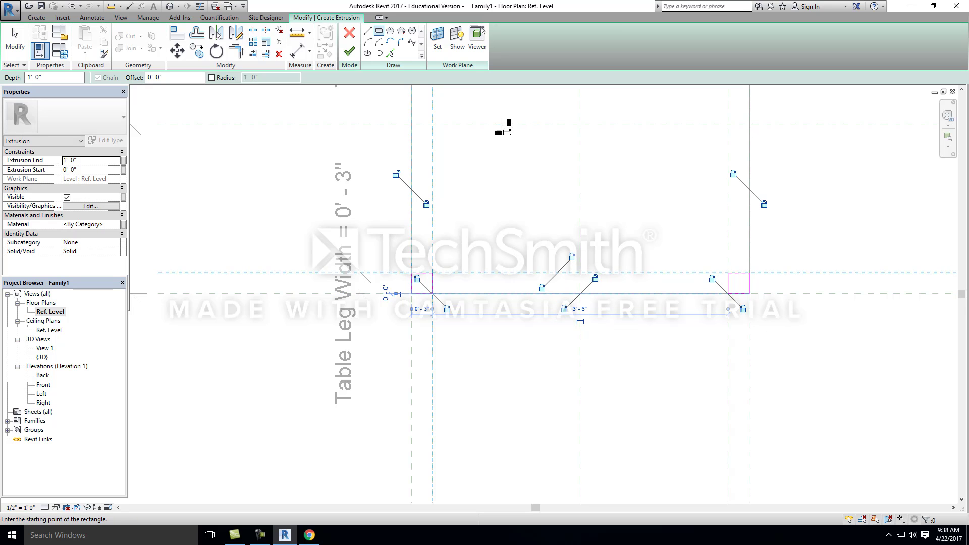
left_click(396, 174)
scroll(398, 263, "down", 4)
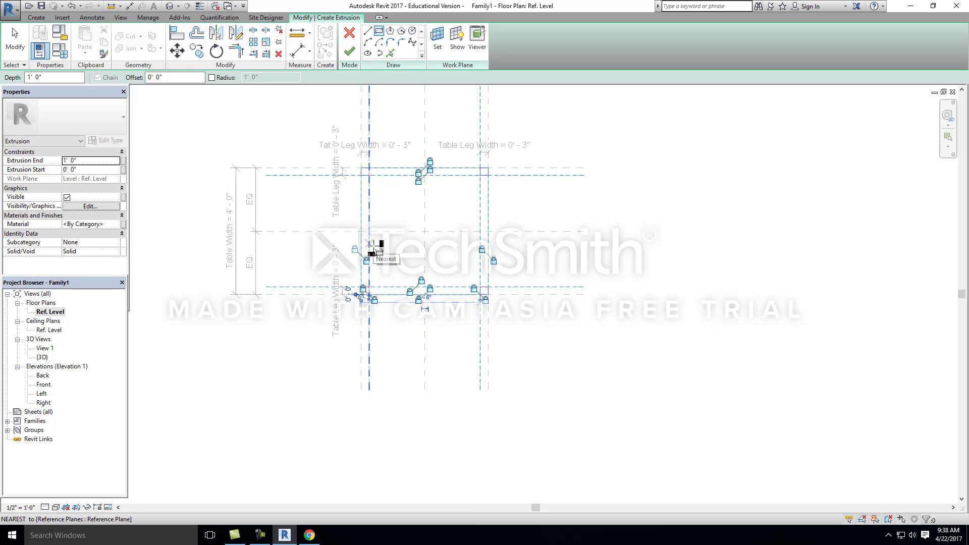
scroll(445, 254, "up", 2)
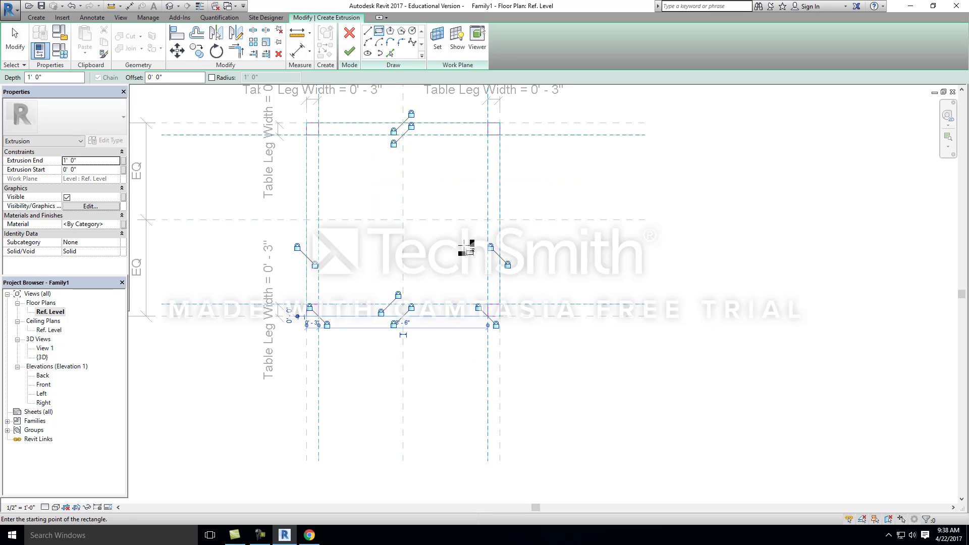
left_click(351, 52)
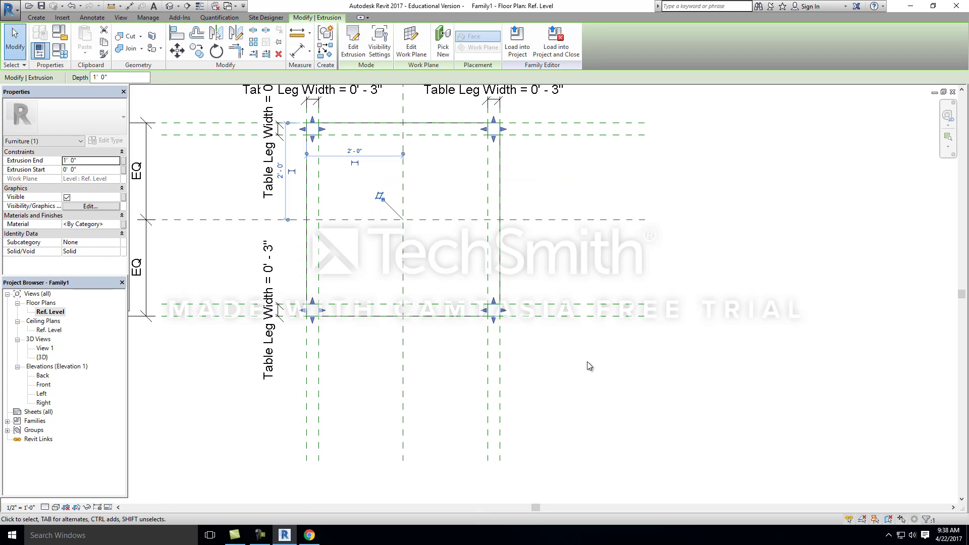
Step: In the Back elevation, align the tops of the legs to the reference plane at the tabletop's underside and lock the alignment
left_click(170, 6)
scroll(438, 330, "down", 2)
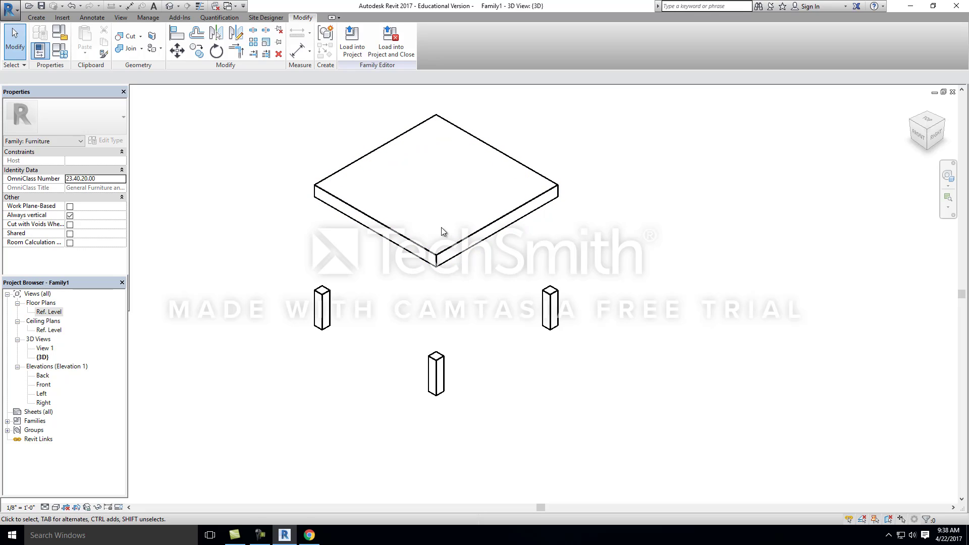
double_click(47, 376)
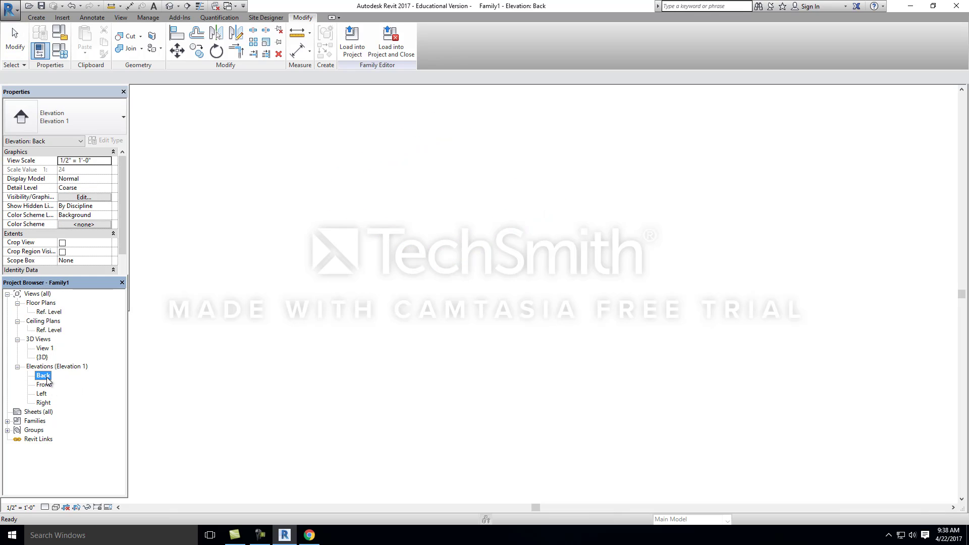
left_click(472, 301)
left_click(523, 336)
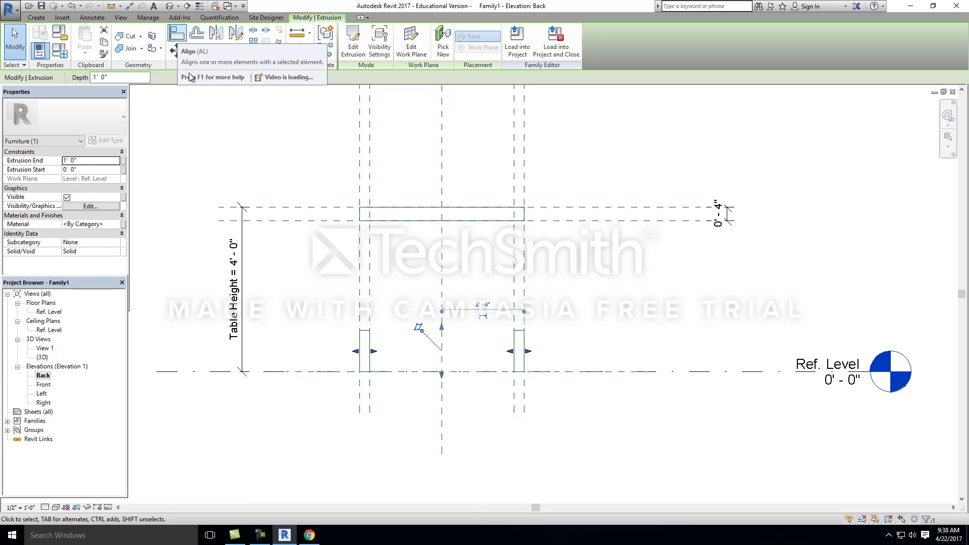
left_click(178, 34)
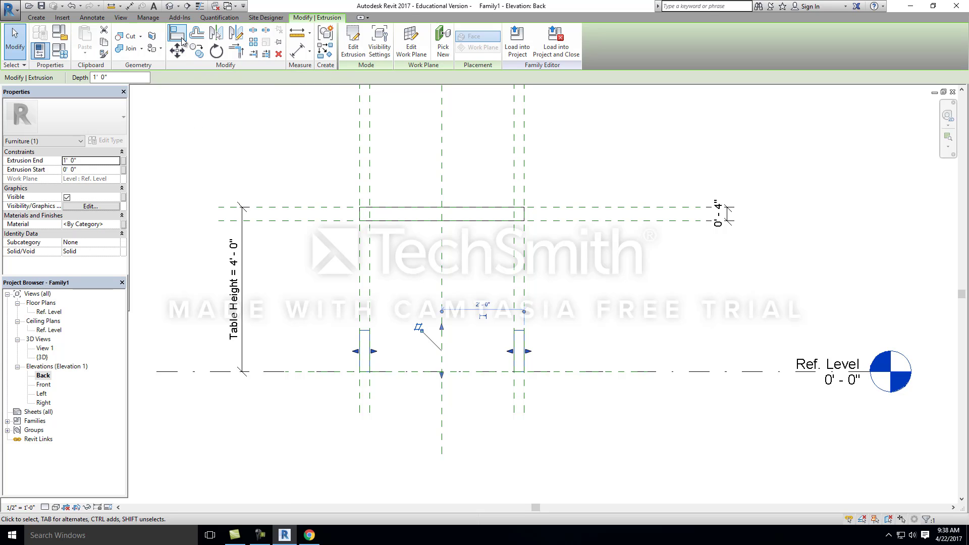
left_click(325, 222)
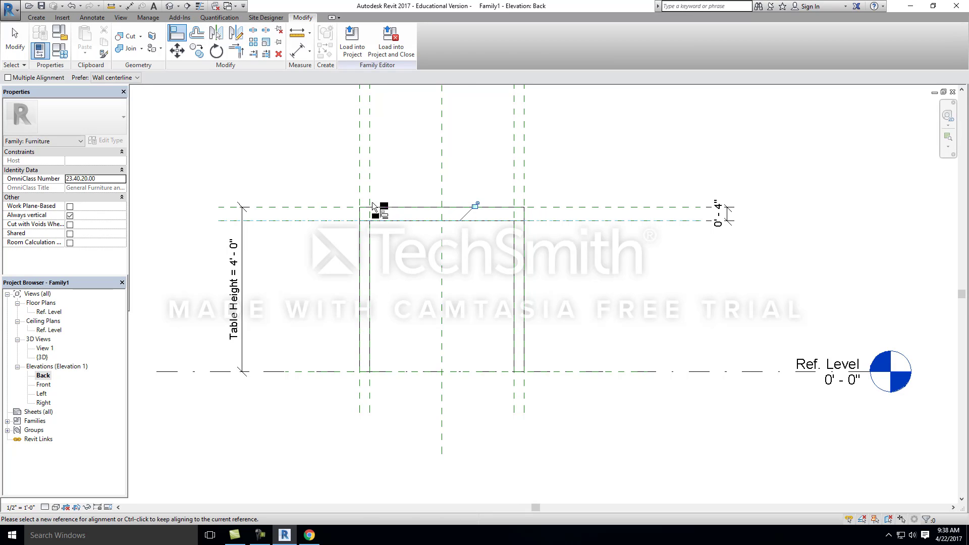
left_click(476, 204)
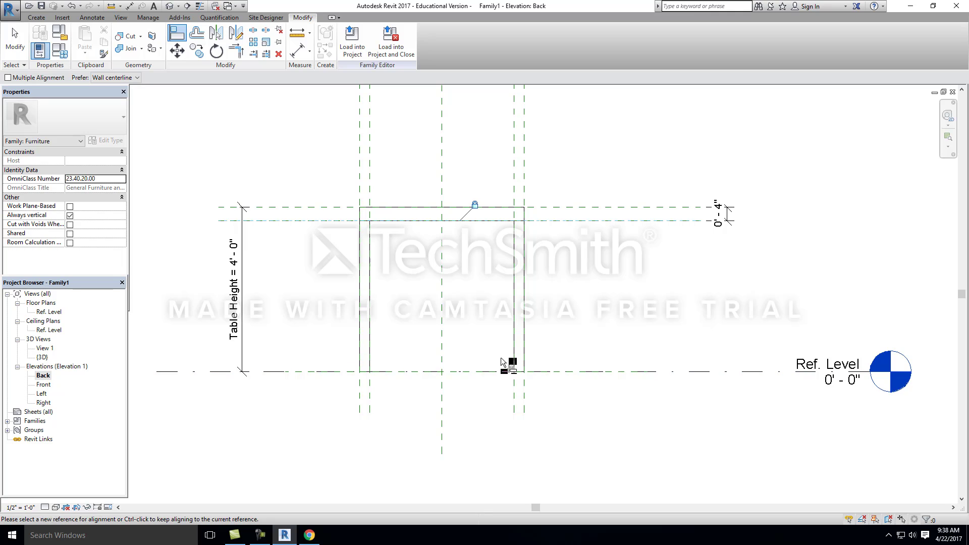
Step: Show the table in the default 3D view and set the Table Height family parameter to 3'
left_click(172, 7)
scroll(567, 372, "down", 2)
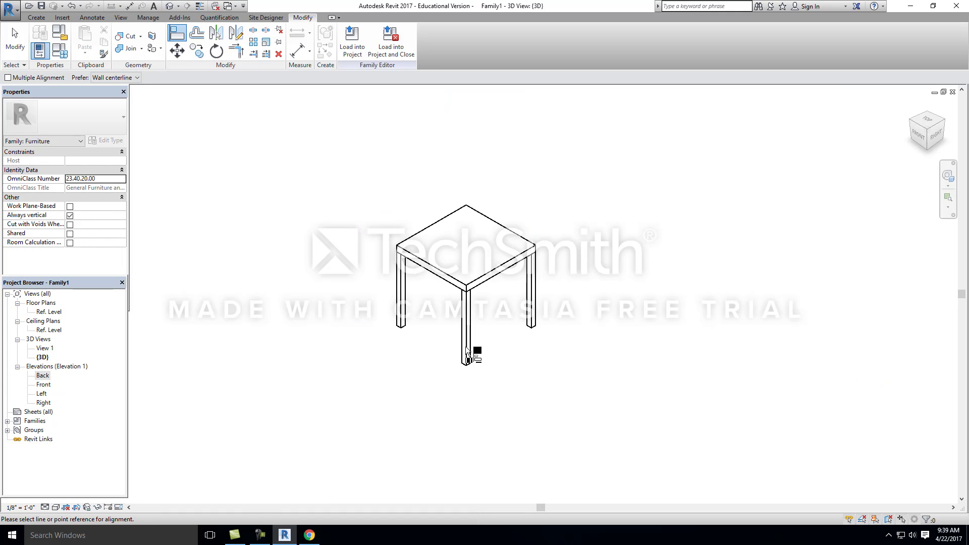
middle_click_drag(466, 346, 482, 364, "shift")
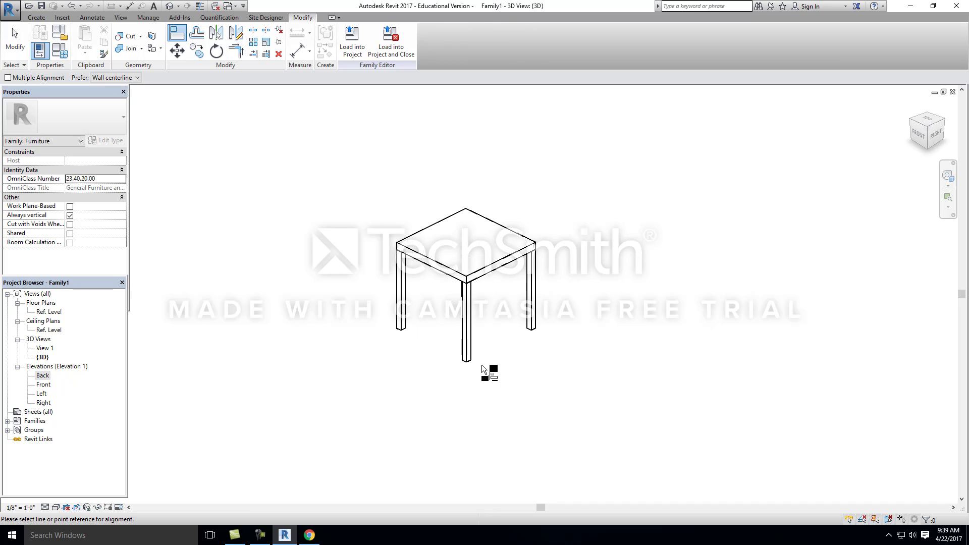
left_click(59, 51)
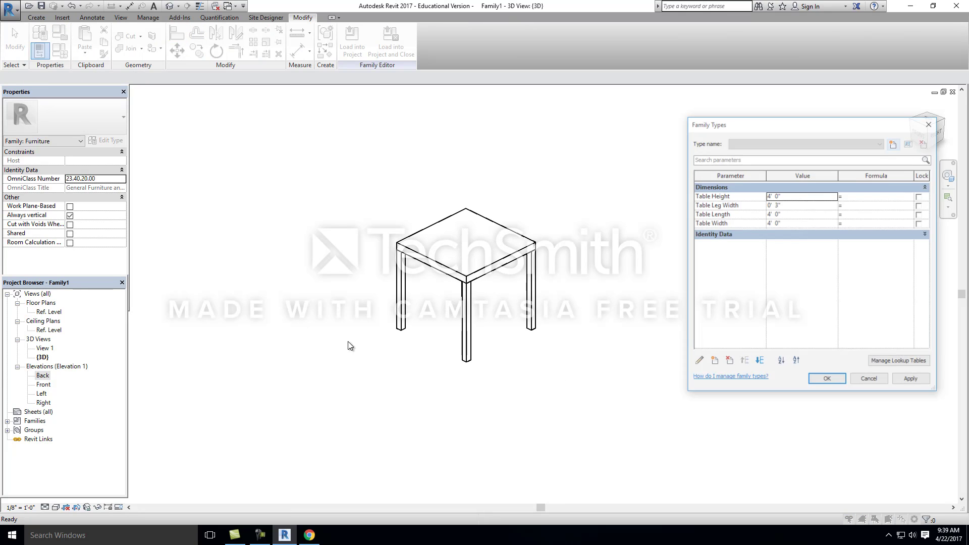
left_click(794, 197)
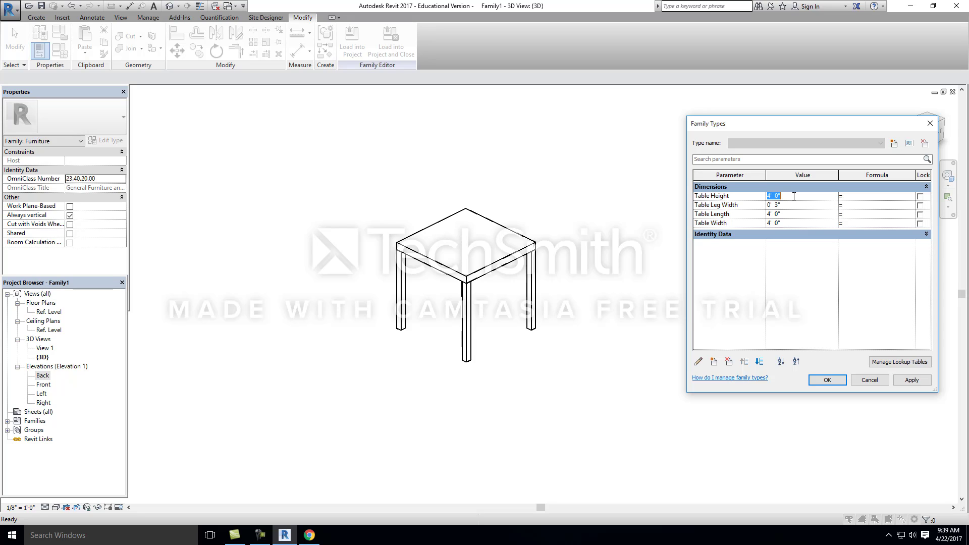
type("3")
left_click(914, 381)
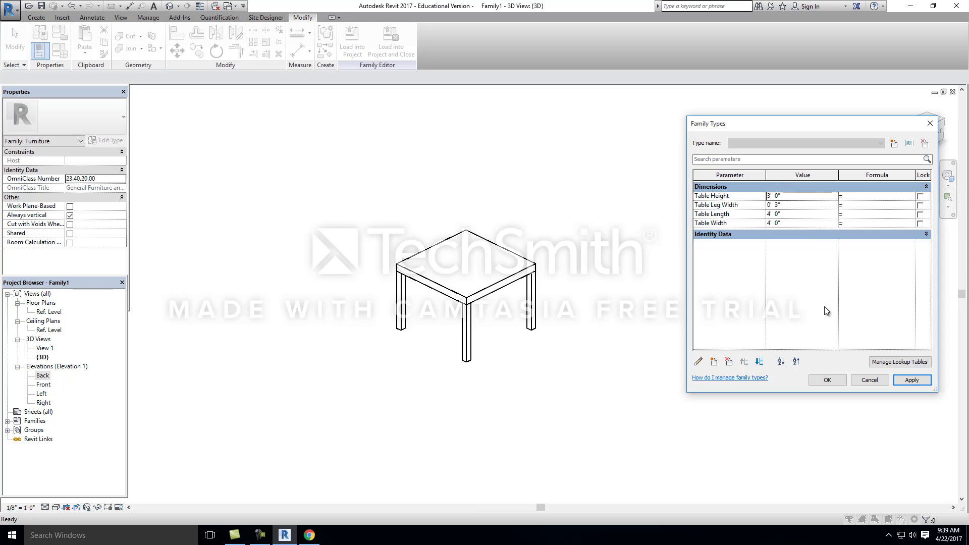
Step: Set the Table Length and Table Width parameters to 6' each and apply the changes
left_click(792, 214)
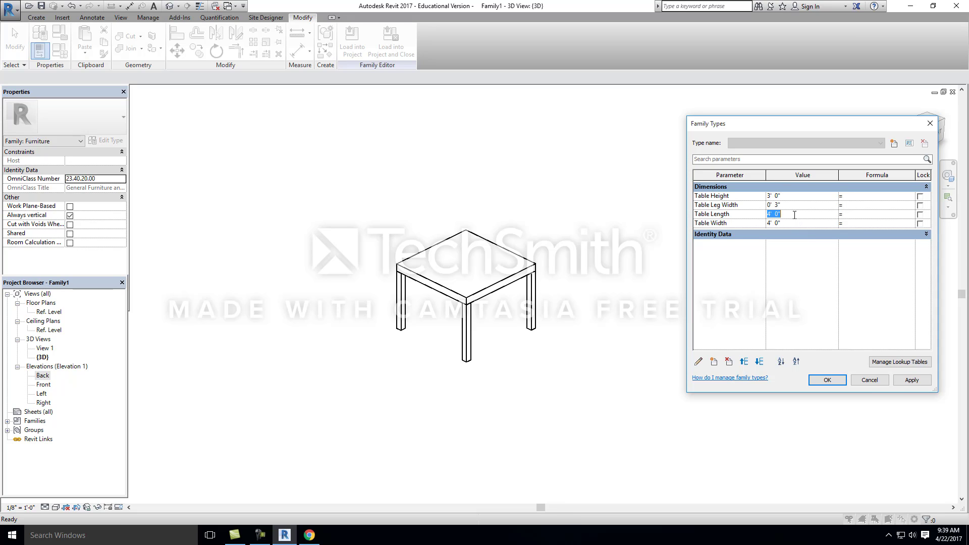
type("6")
left_click(925, 379)
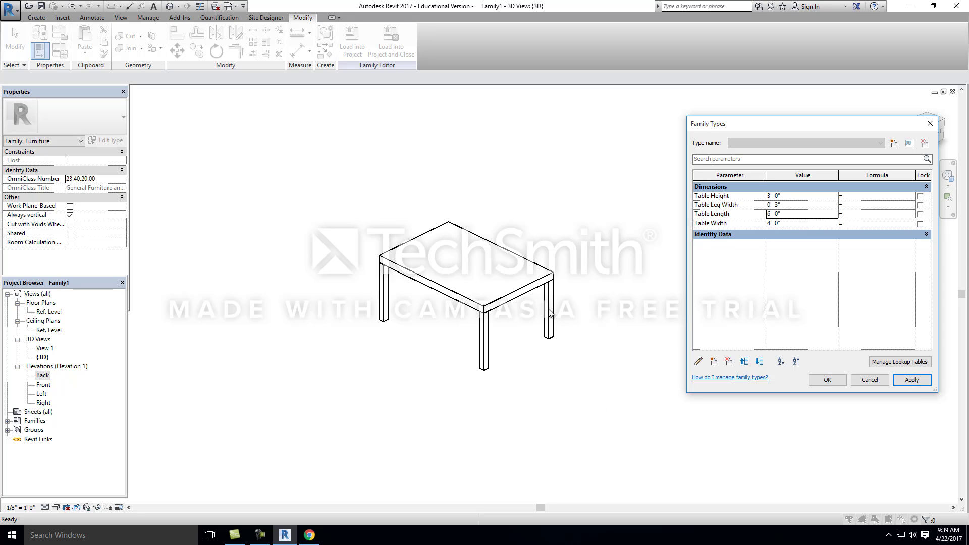
left_click(780, 227)
type("6")
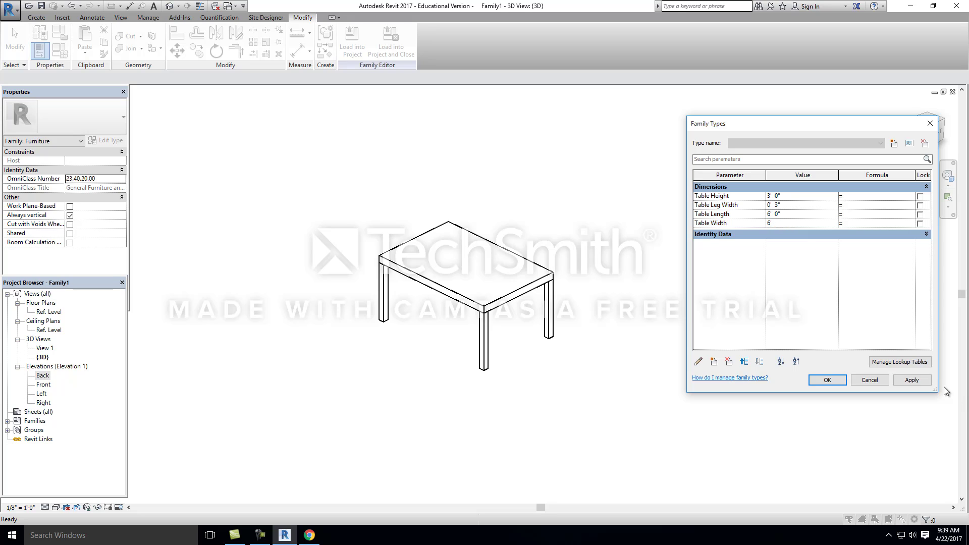
left_click(914, 379)
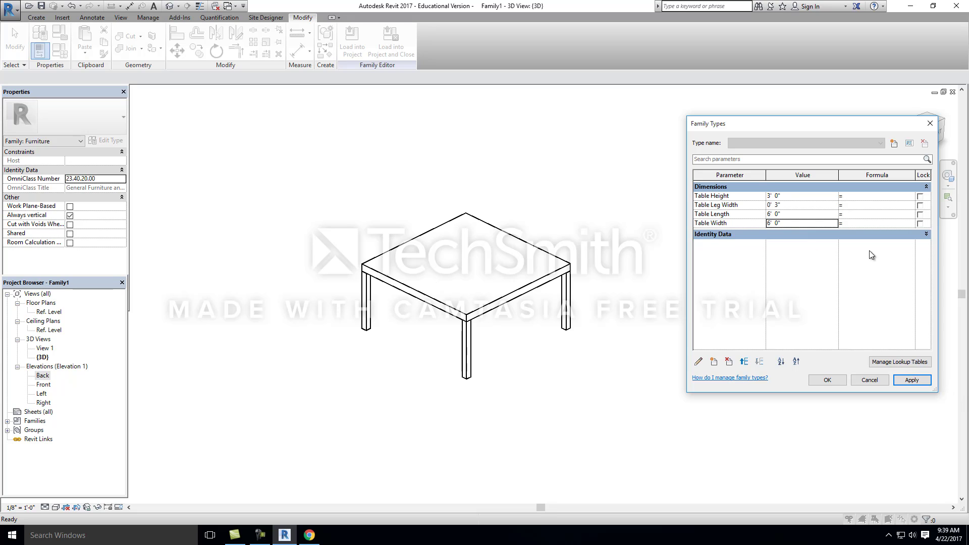
Step: Set the Table Leg Width parameter to 6" and accept the family type values
left_click(780, 205)
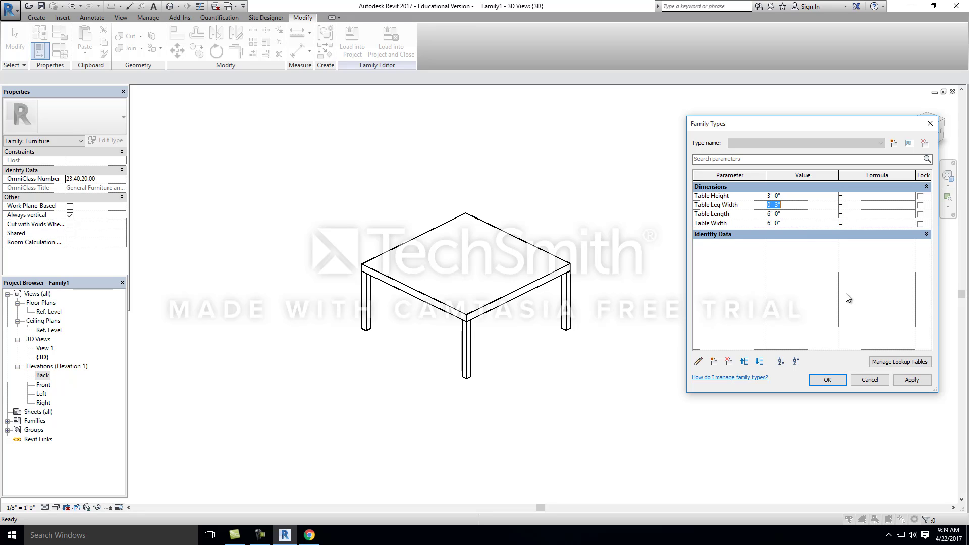
type("6\"")
left_click(911, 382)
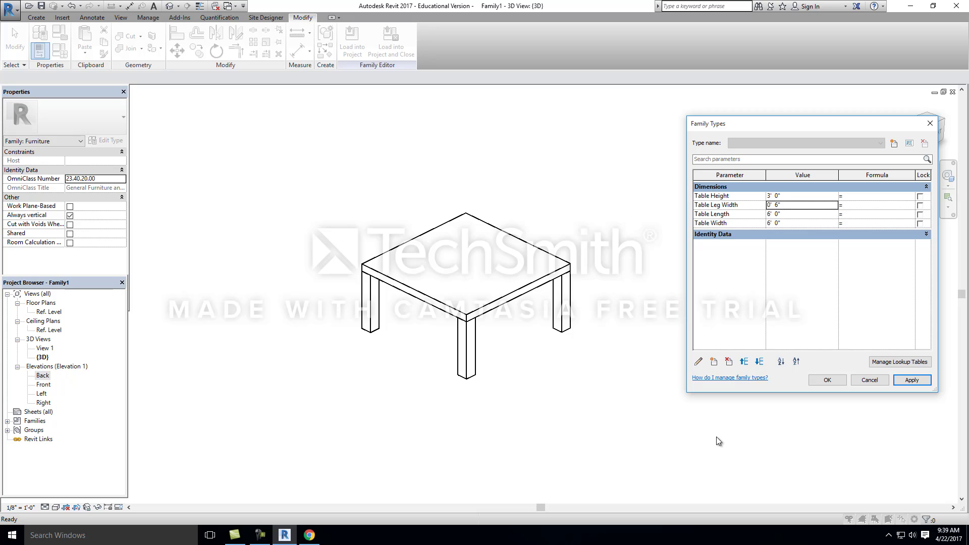
left_click(920, 382)
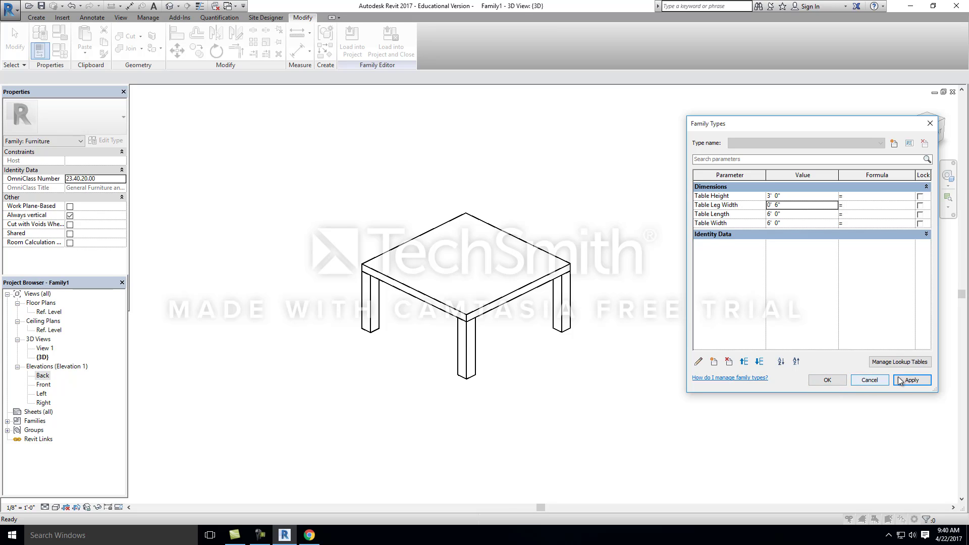
left_click(828, 381)
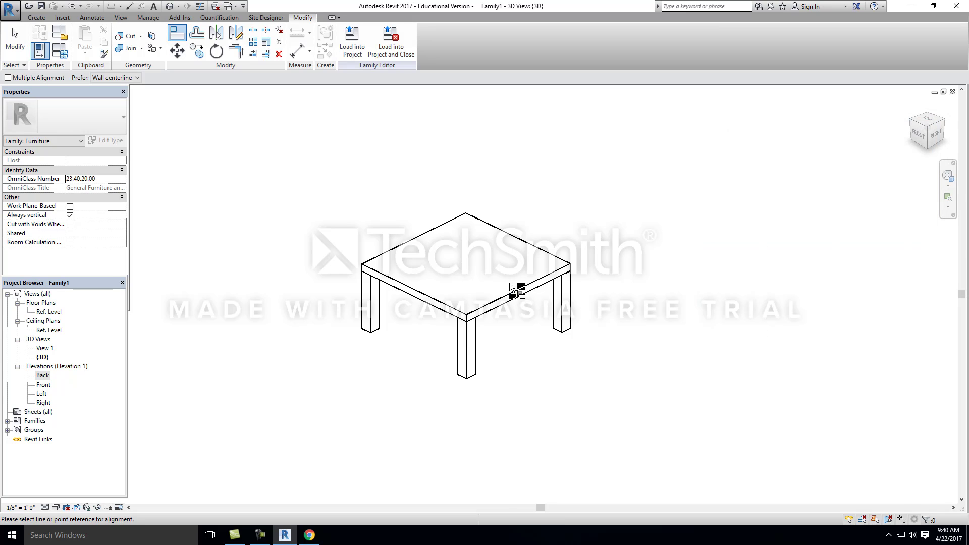
left_click(468, 301)
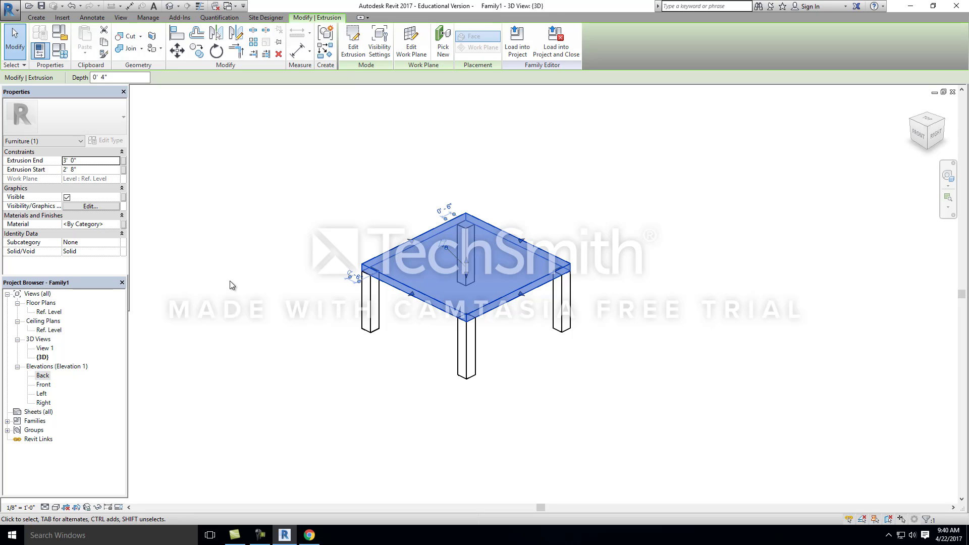
left_click(435, 410)
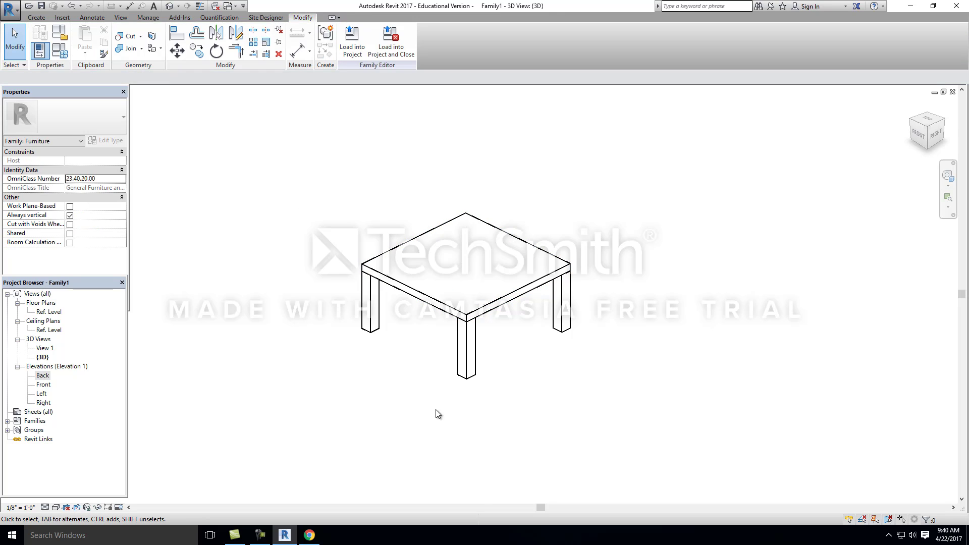
scroll(437, 364, "up", 2)
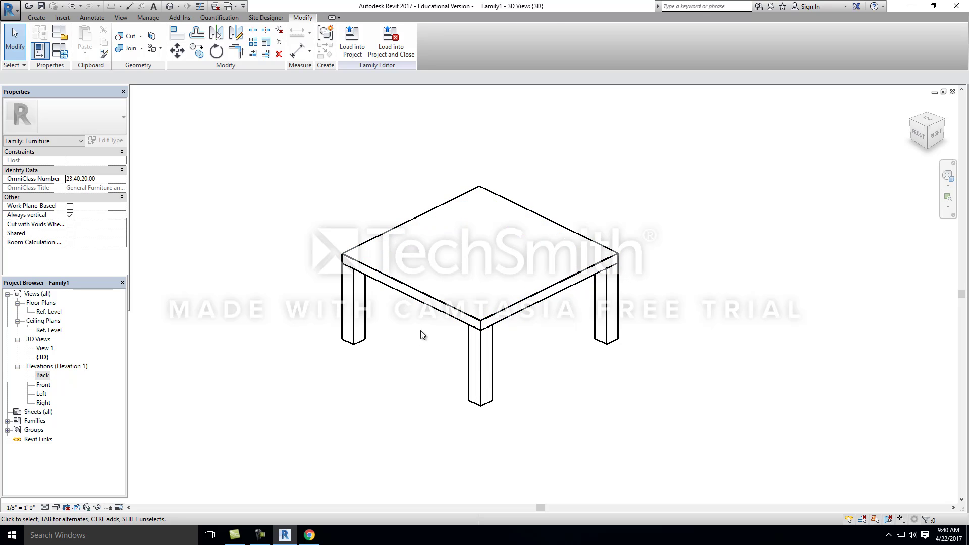
left_click(423, 300)
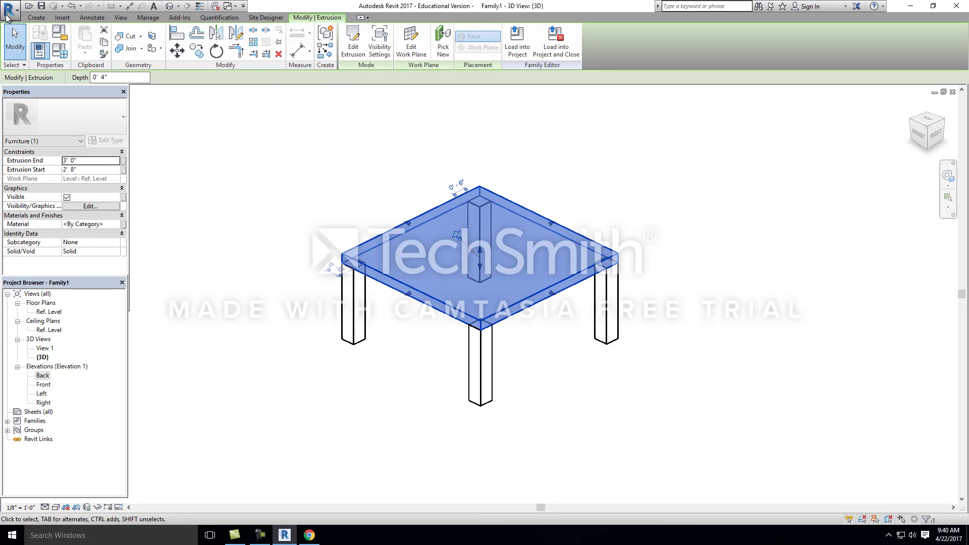
left_click(35, 18)
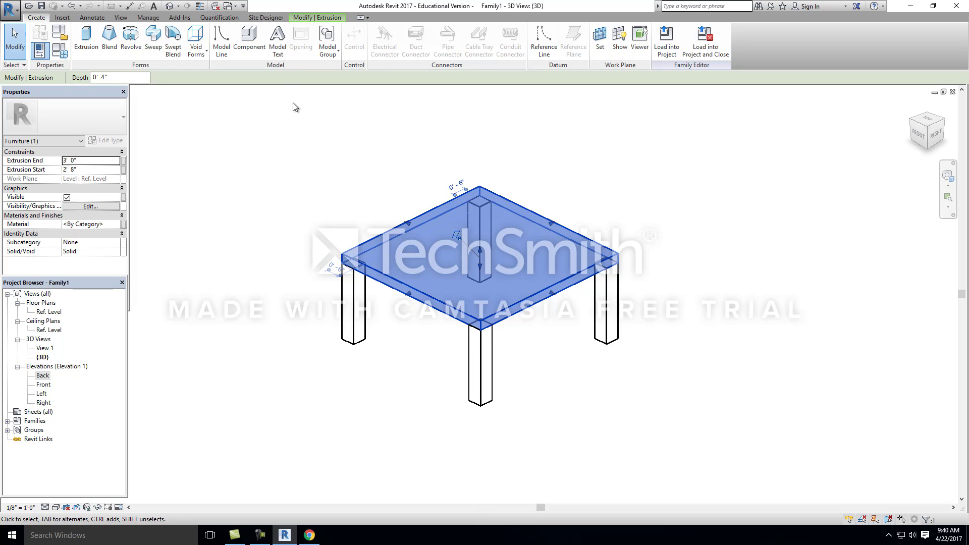
left_click(217, 181)
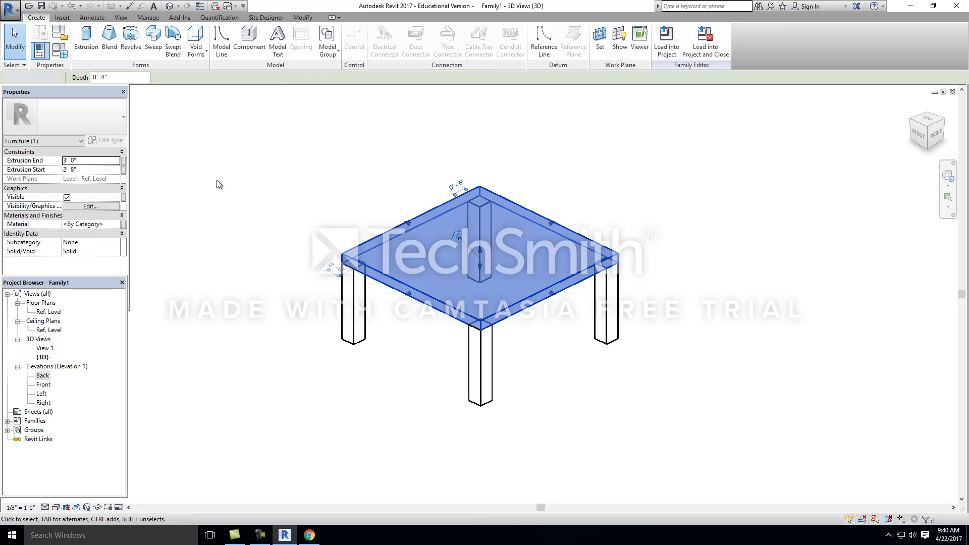
Step: Open the Ref. Level floor plan with the whole table in view
double_click(55, 313)
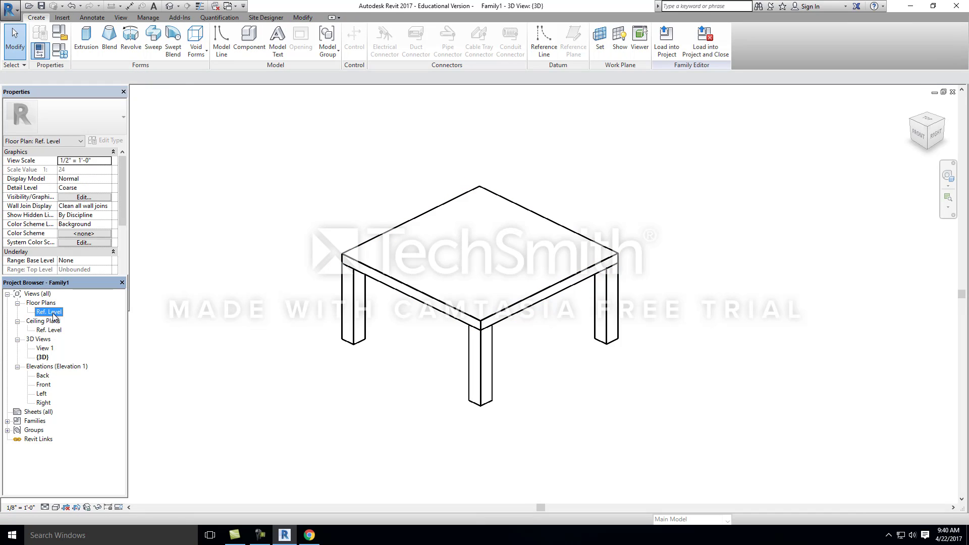
scroll(564, 306, "down", 2)
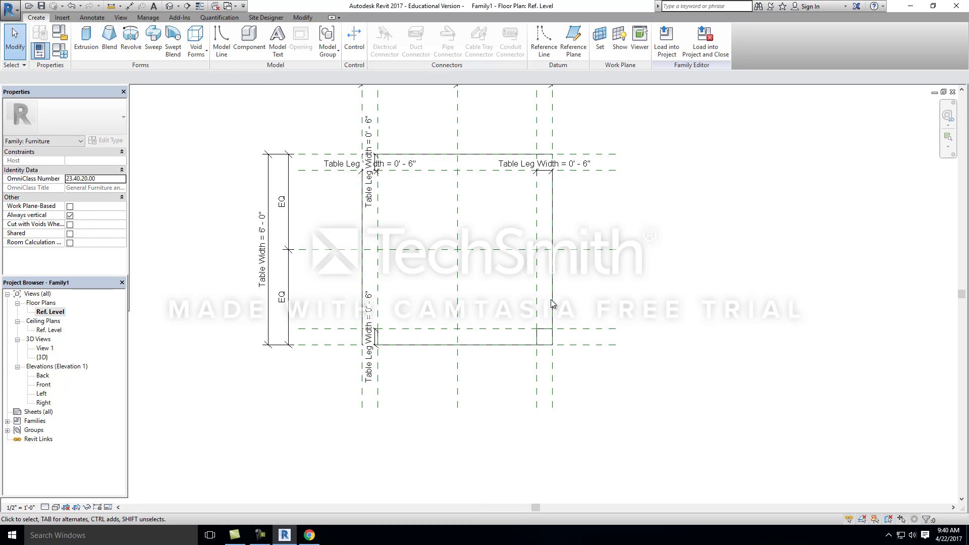
left_click(552, 290)
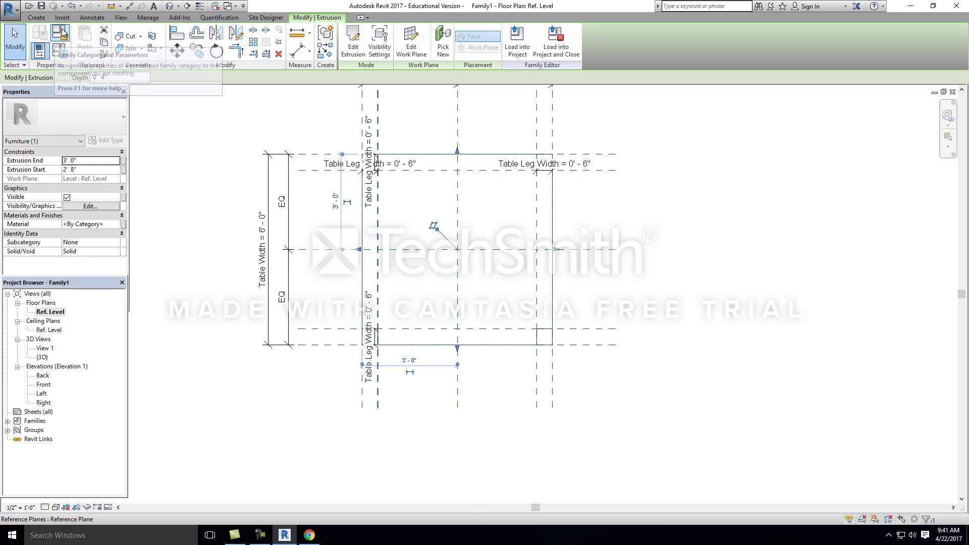
left_click(39, 33)
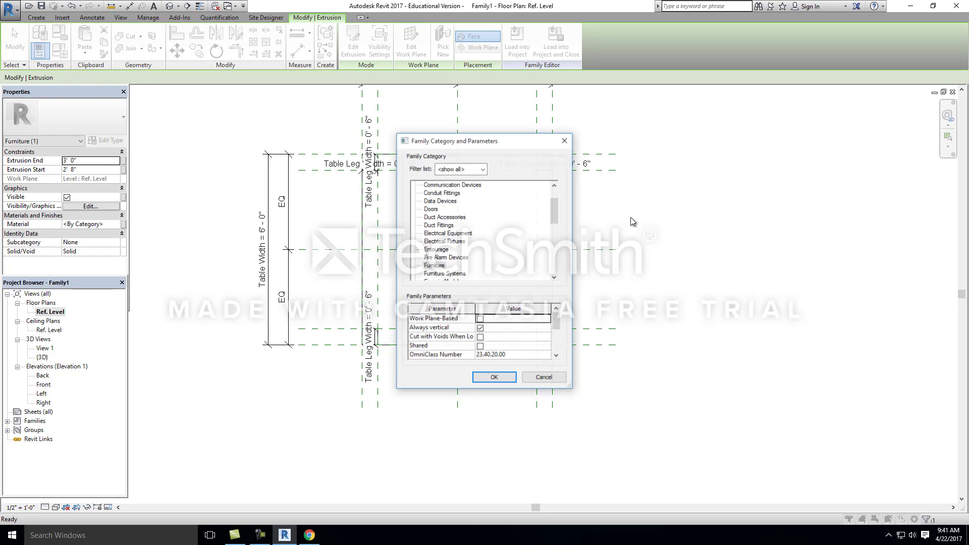
left_click(548, 379)
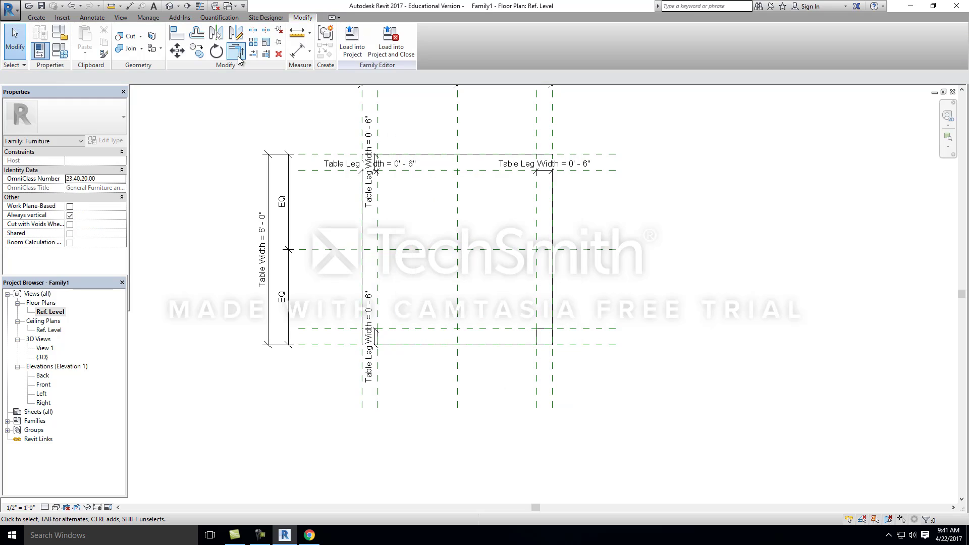
Step: Start a new family parameter for the table and group it under Materials and Finishes
left_click(60, 51)
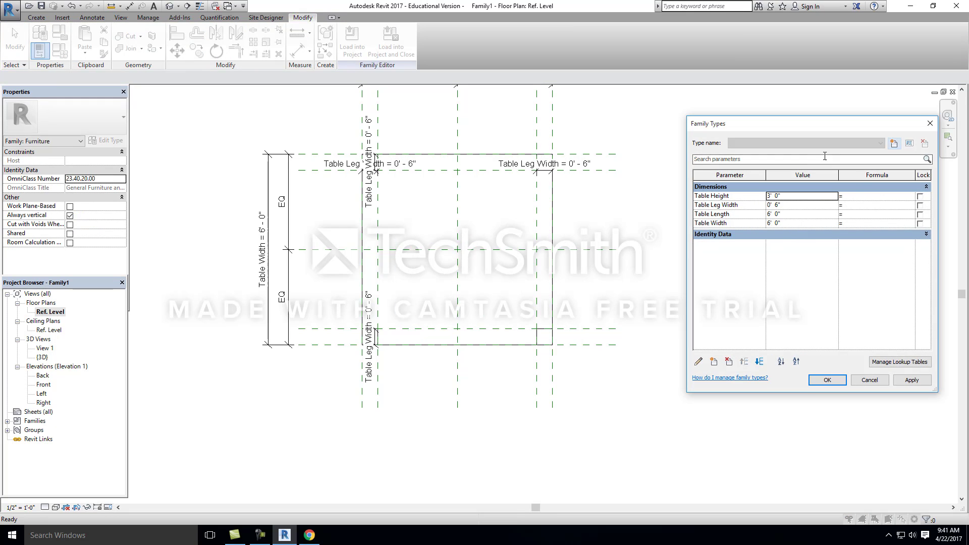
left_click(714, 362)
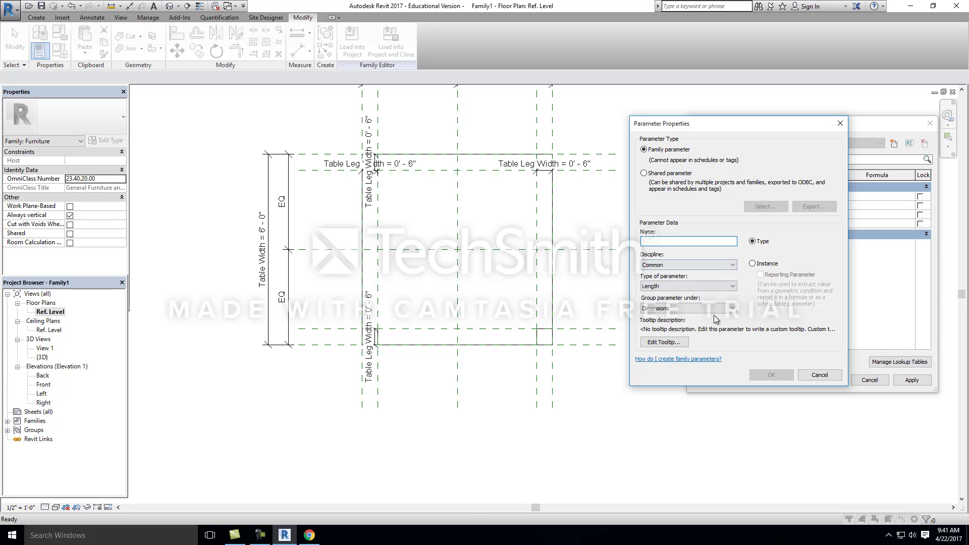
left_click(679, 307)
left_click_drag(737, 373, 734, 423)
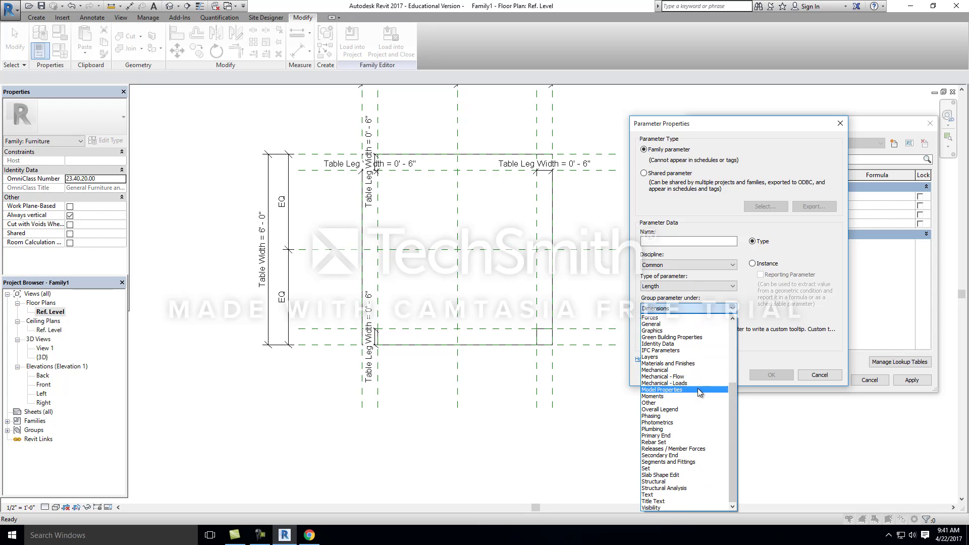
left_click(682, 364)
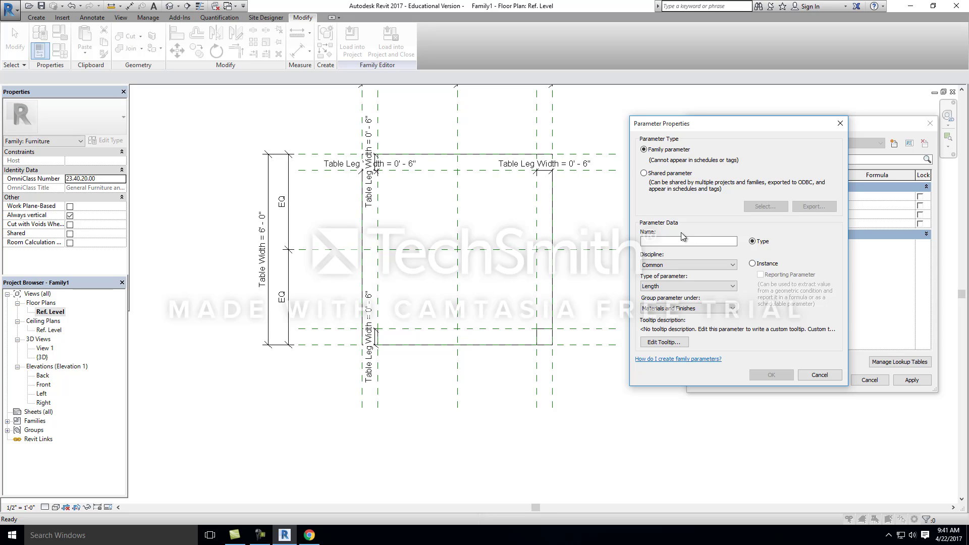
Step: Name the new parameter Table Top Finish and create it as a type parameter of type Length
left_click(660, 243)
type("Table Top")
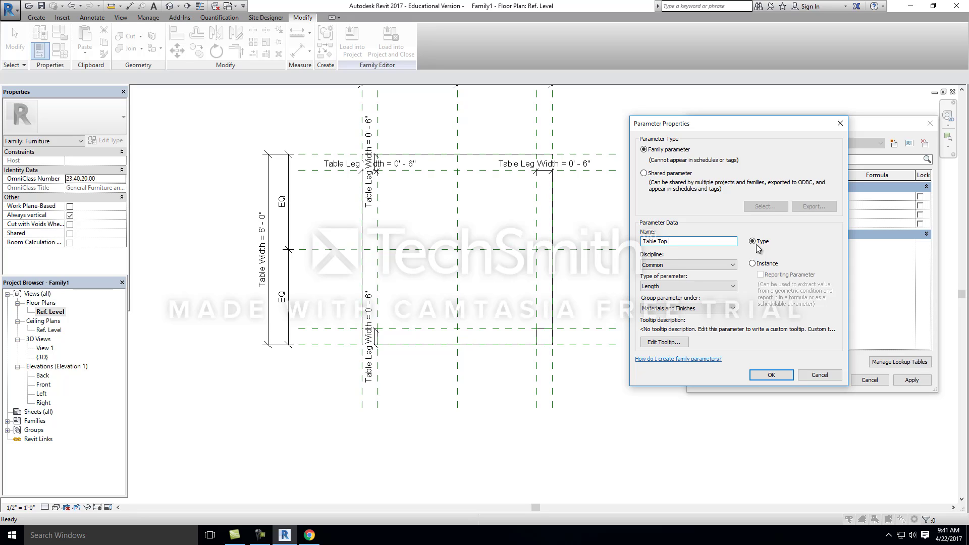
type(" Finish")
left_click(720, 287)
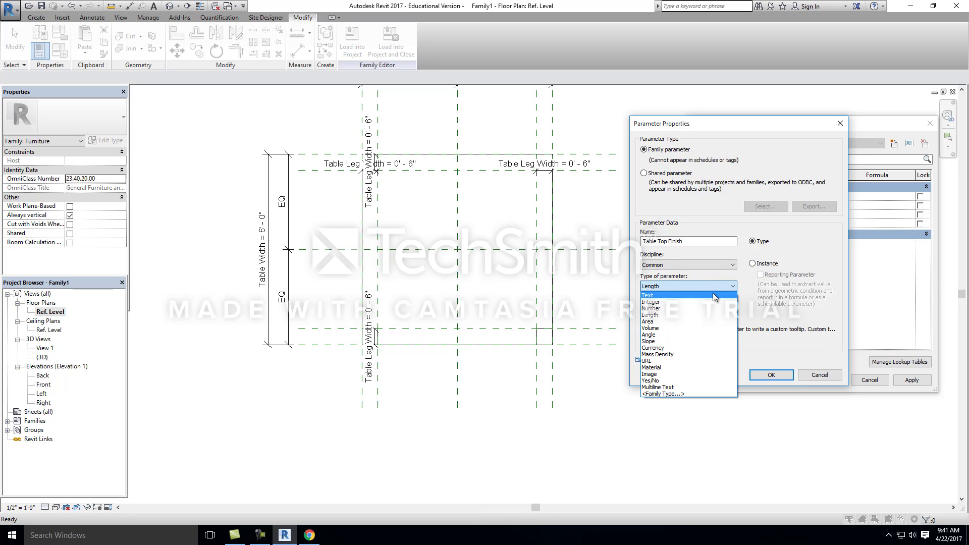
left_click(763, 317)
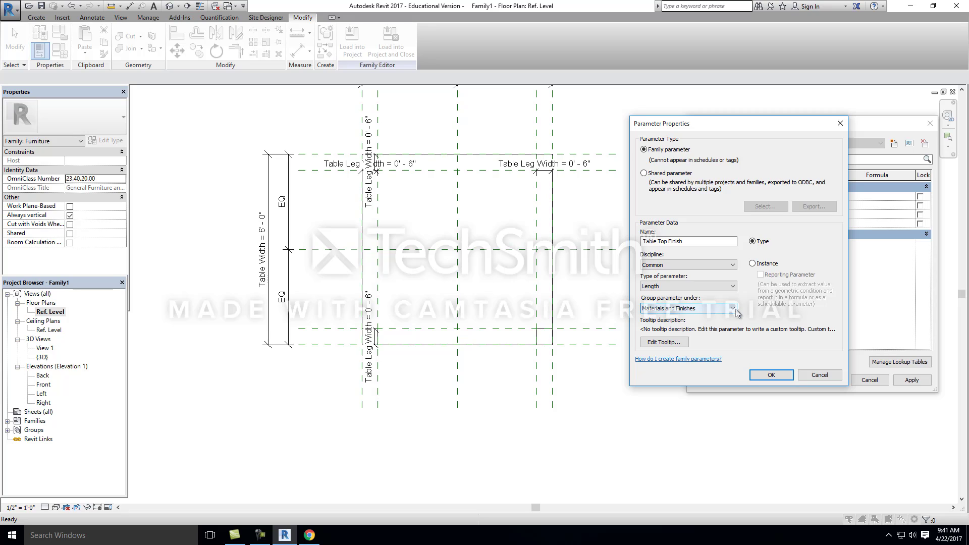
left_click(710, 265)
left_click(771, 318)
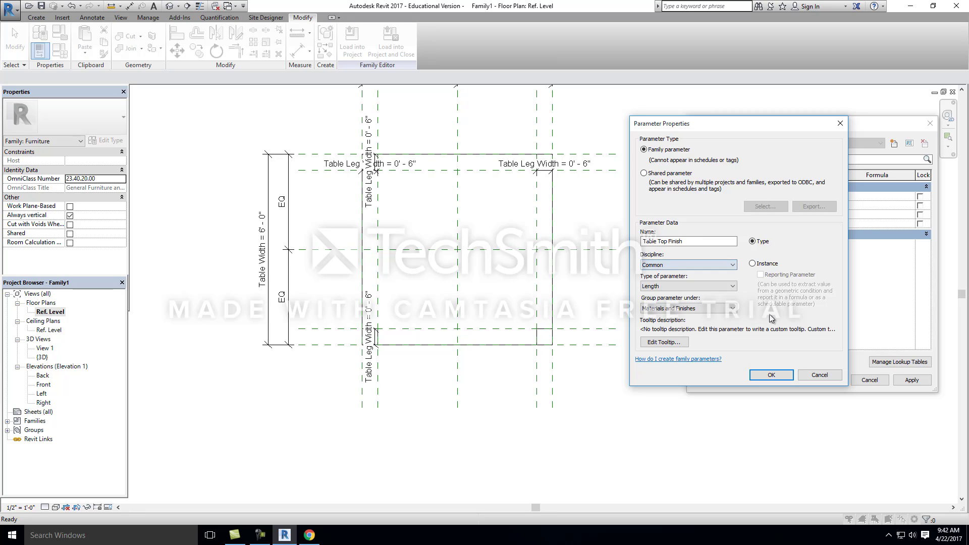
left_click(772, 375)
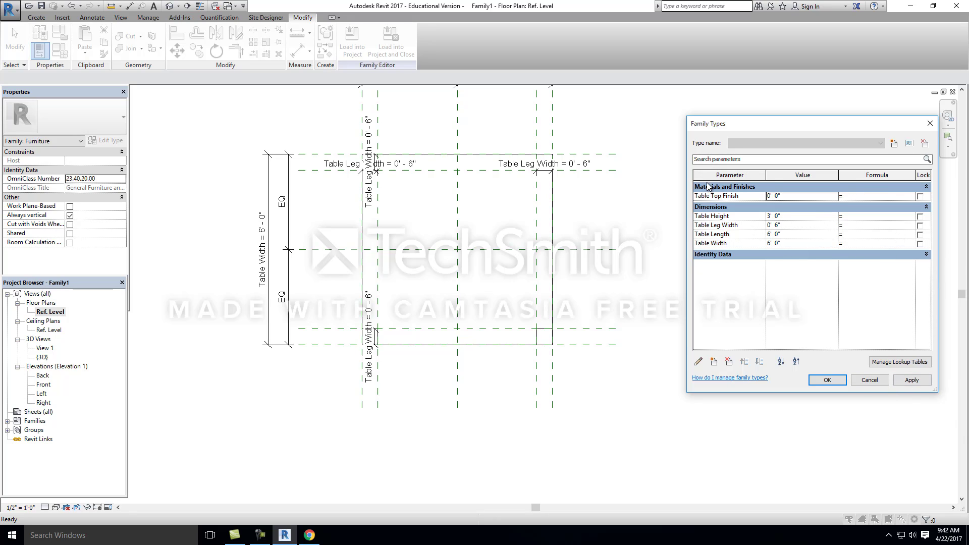
Step: Delete the Table Top Finish family parameter and accept the family types
left_click(716, 197)
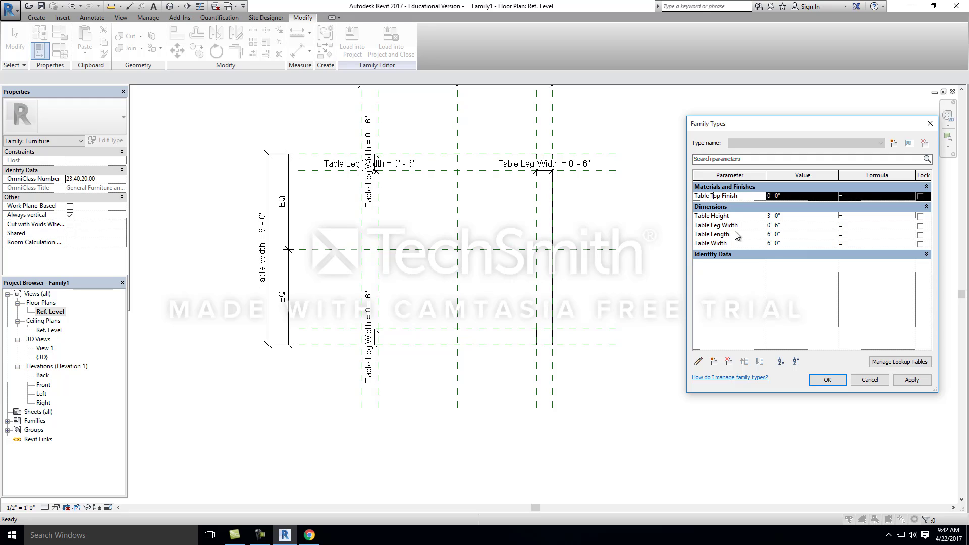
left_click(729, 362)
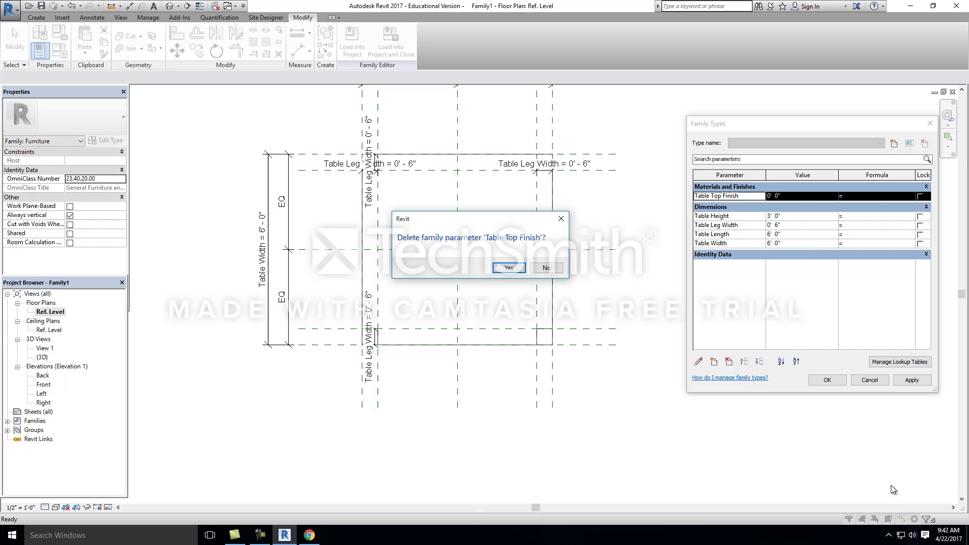
left_click(509, 269)
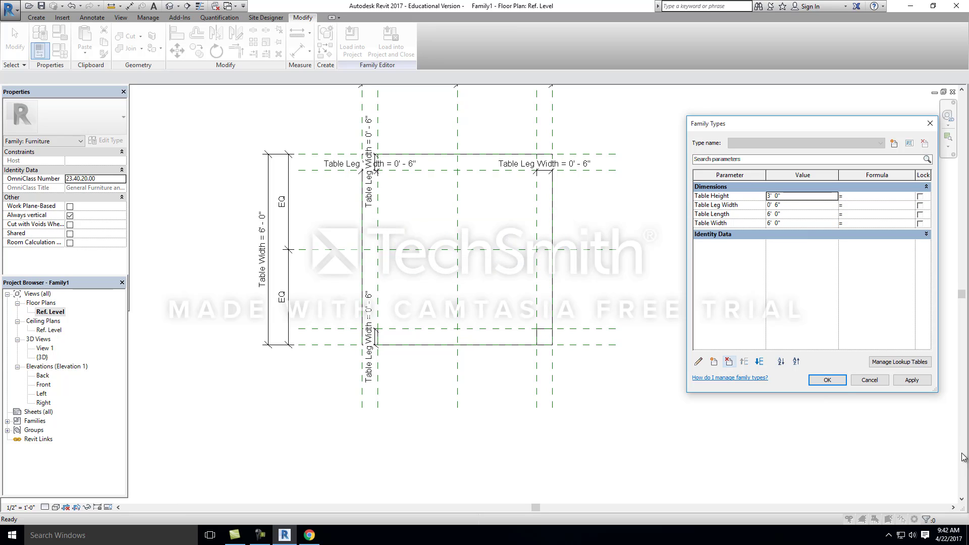
left_click(828, 380)
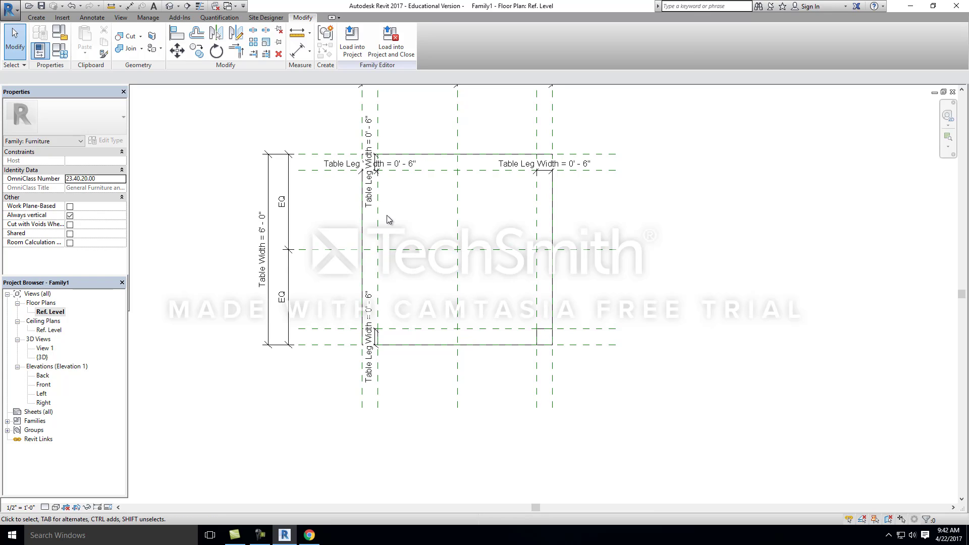
Step: Show the whole table in the default 3D view
left_click(173, 6)
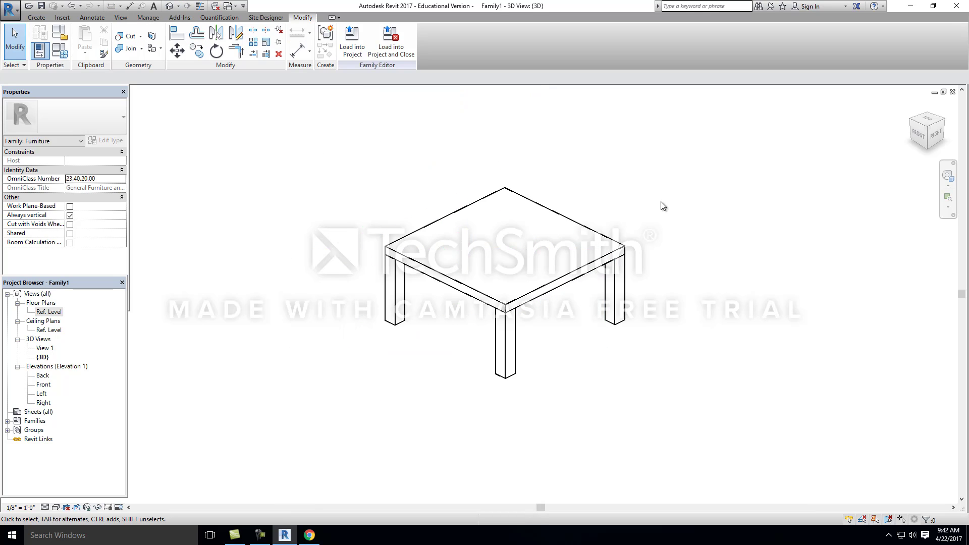
scroll(661, 202, "down", 3)
scroll(654, 219, "up", 4)
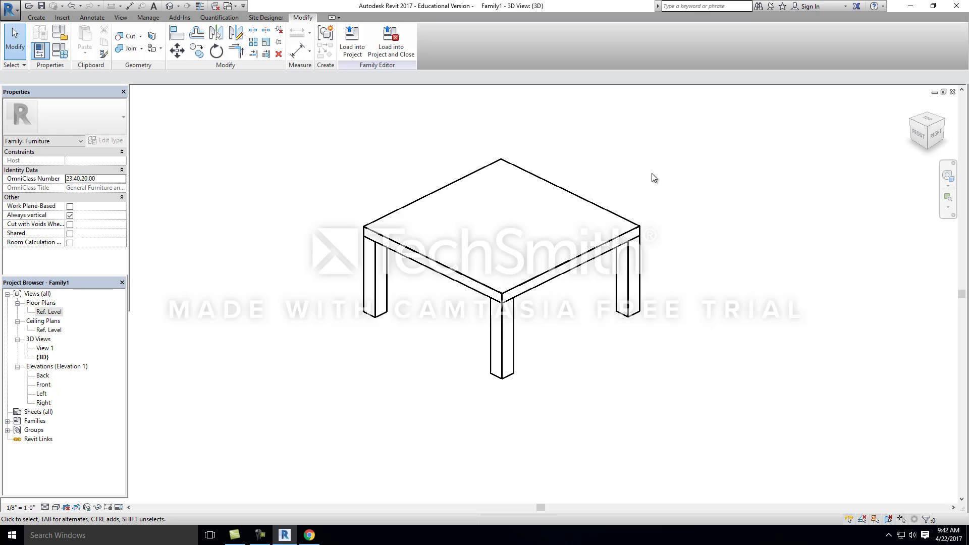
Step: Start saving the family as a new file on the Desktop, with a file name beginning "Ikea-"
left_click(9, 9)
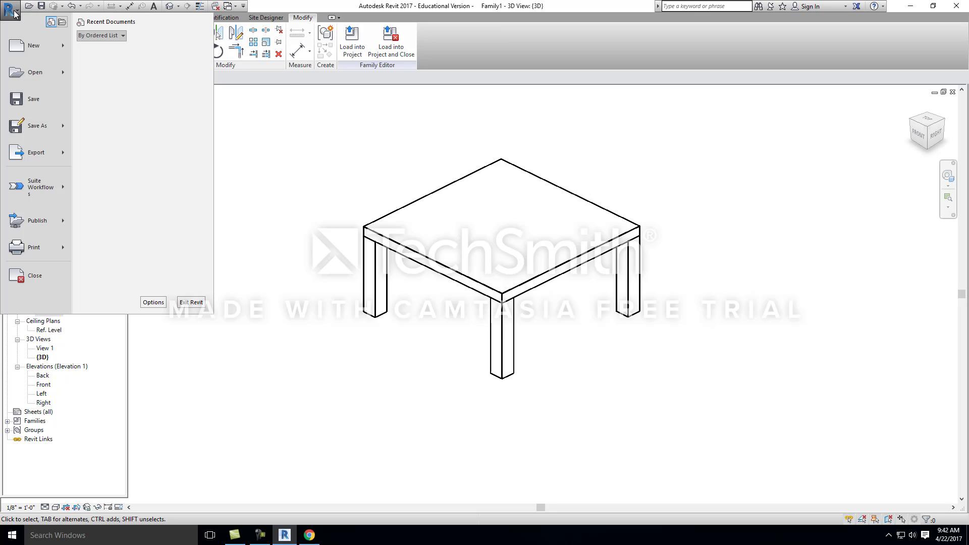
mouse_move(56, 117)
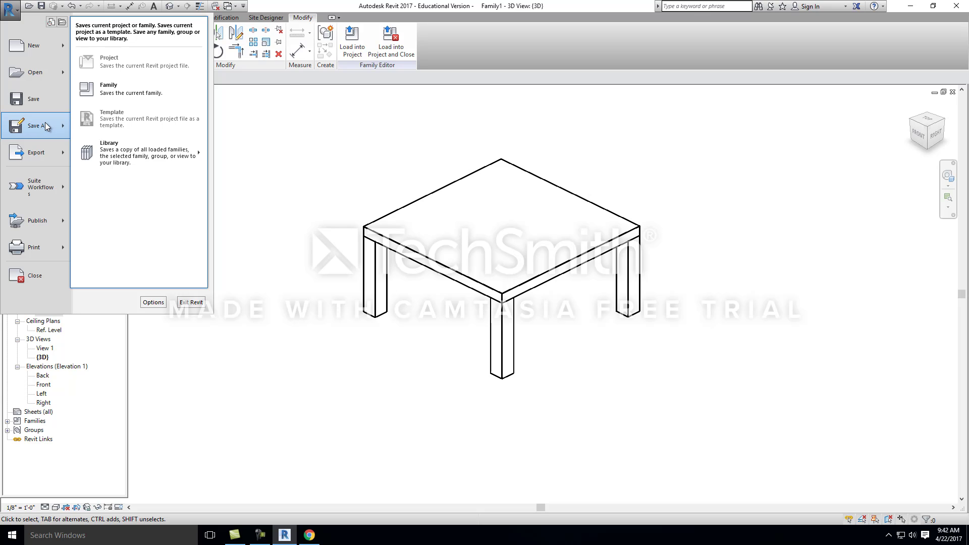
left_click(145, 86)
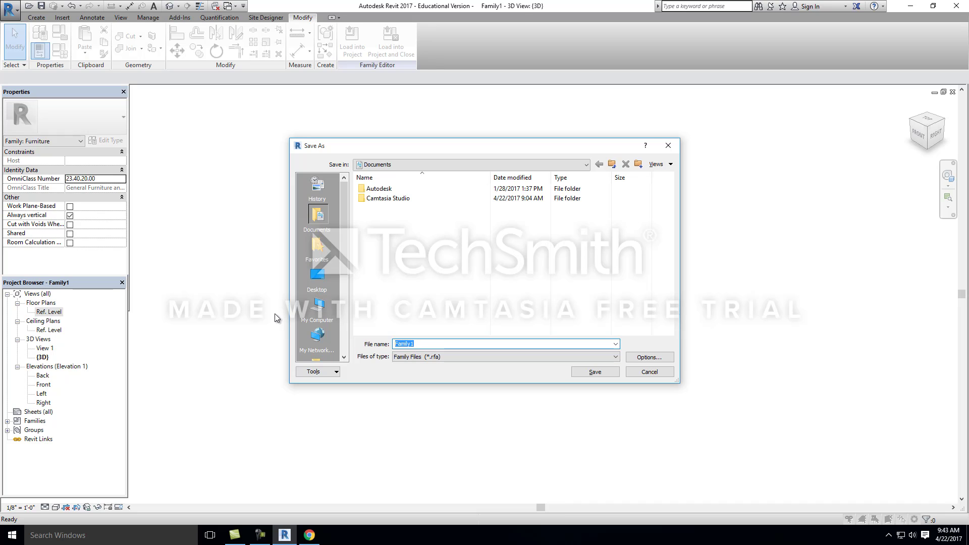
left_click(317, 277)
double_click(437, 343)
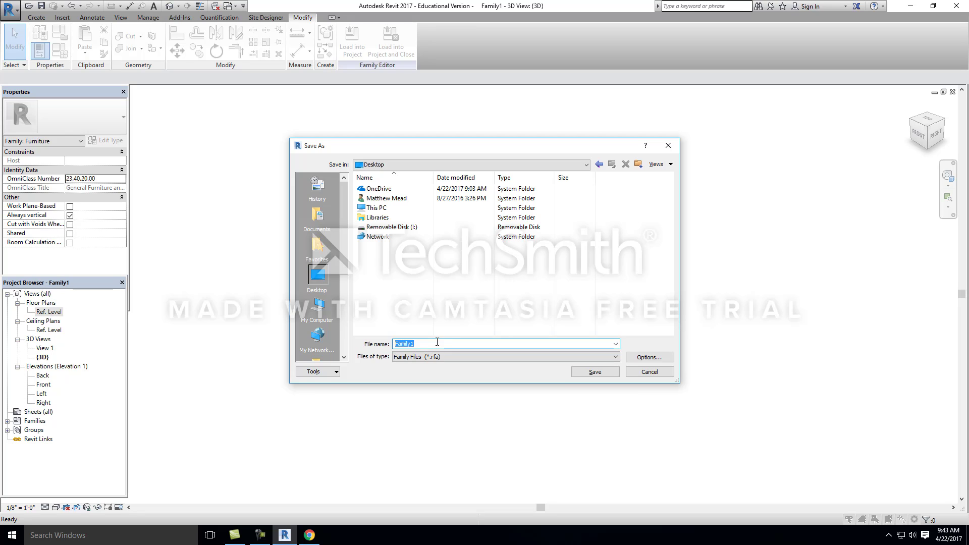
type("Ikea-")
Step: Check the product name on the IKEA page in Chrome and save the family in Revit as "Ikea- Lack Table"
left_click(309, 535)
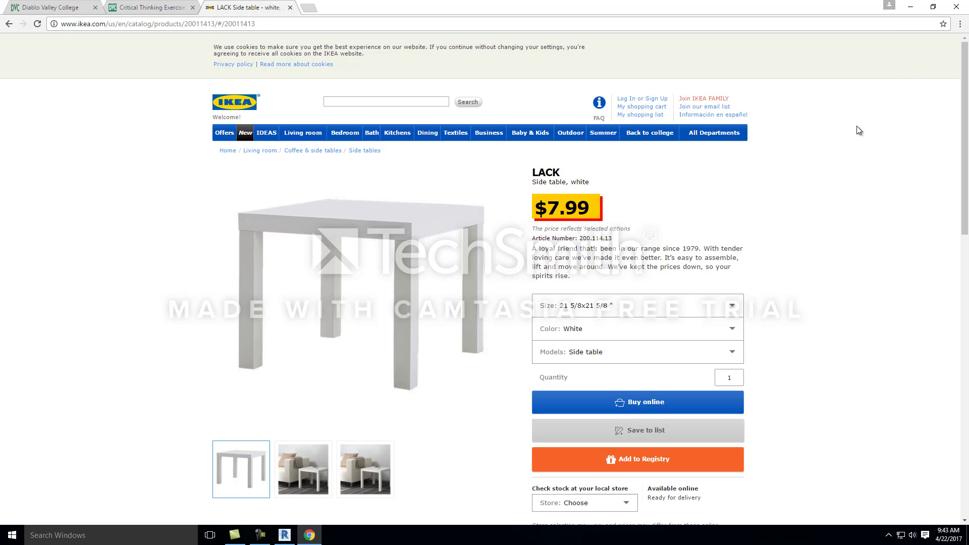
left_click(912, 7)
left_click(446, 344)
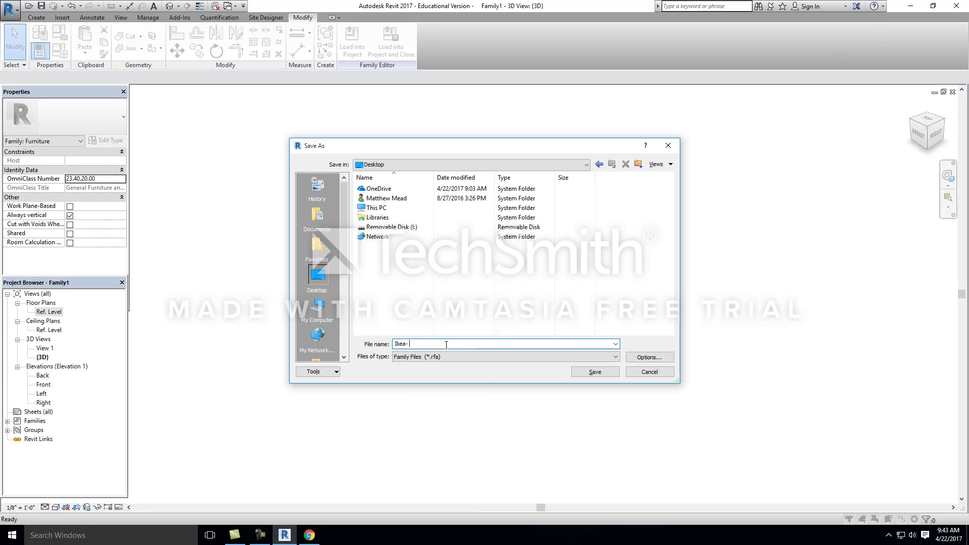
type("Lake")
key("BackSpace")
type("ck Table")
left_click(594, 372)
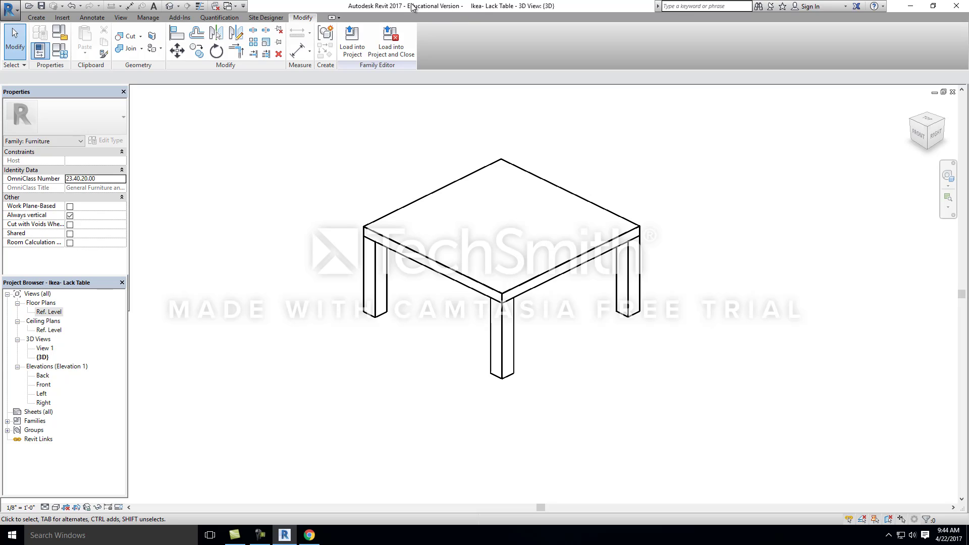
Step: Load the table family into the project and place one instance on Level 1 beside the existing desk
left_click(355, 42)
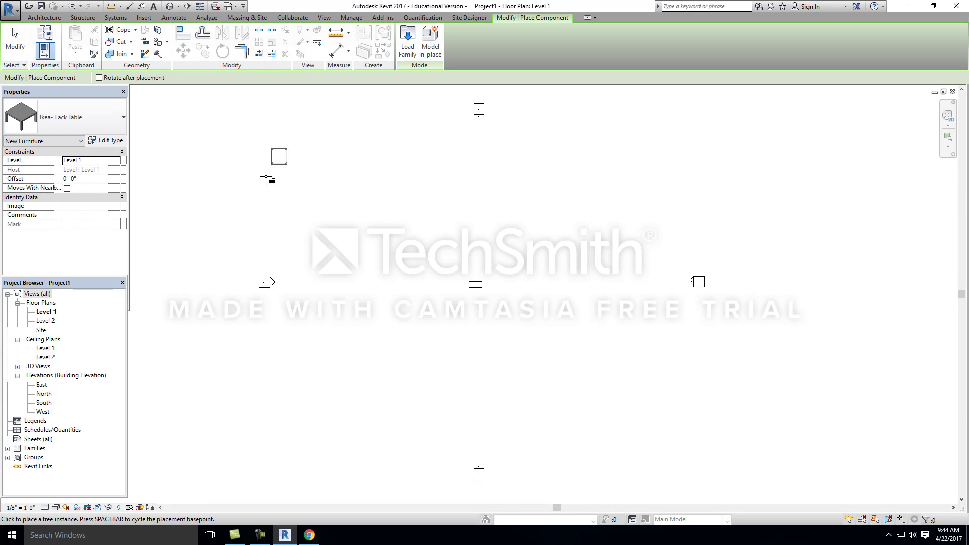
left_click(432, 280)
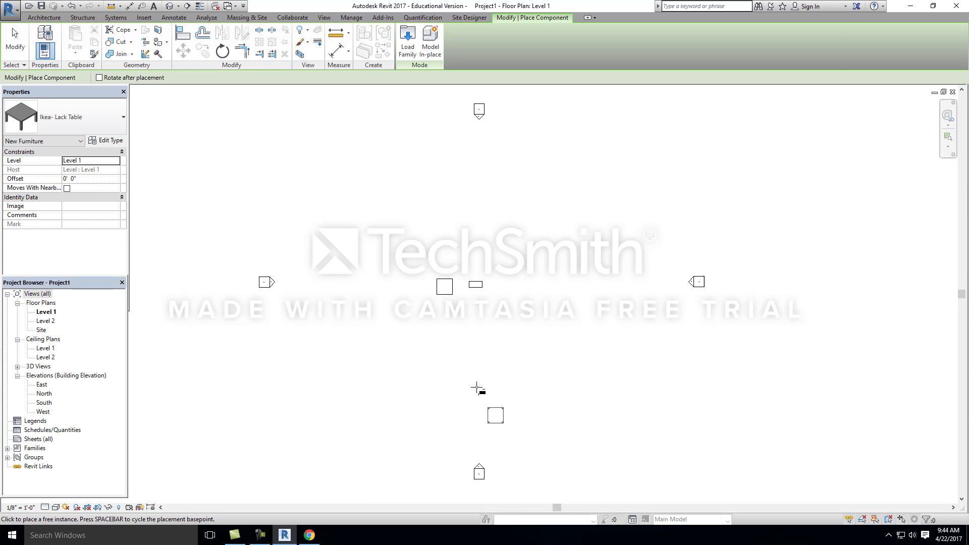
key("Escape")
key("Escape")
Step: Show the project's table and desk in the default 3D view
left_click(169, 7)
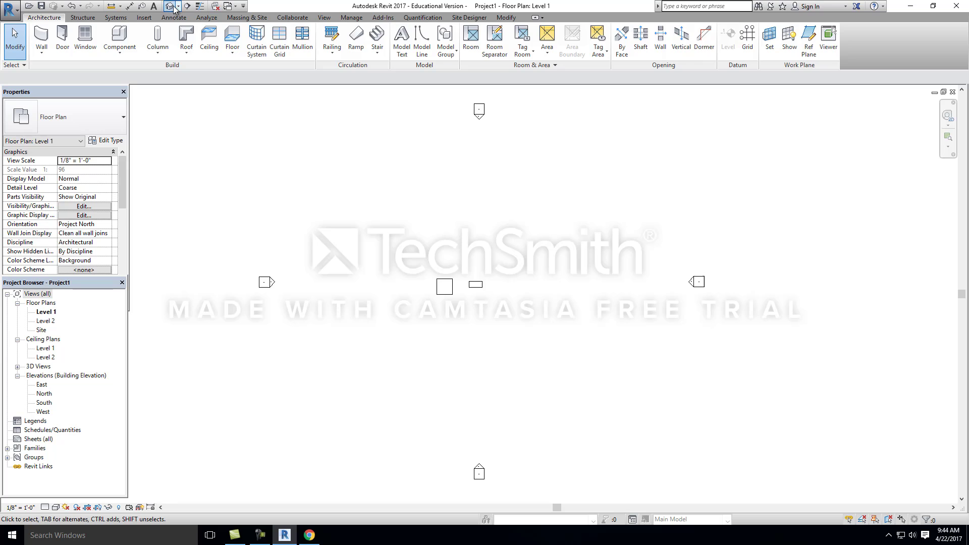
left_click(551, 306)
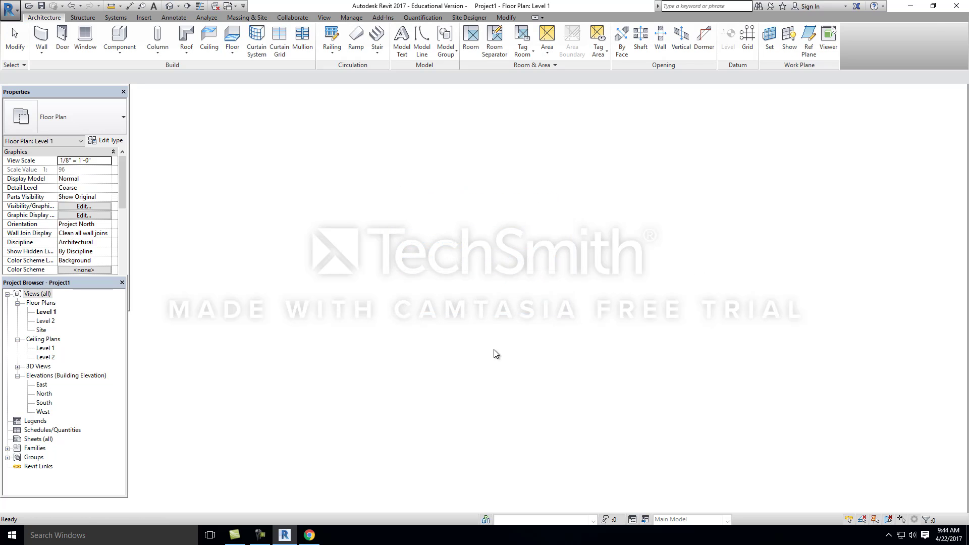
scroll(411, 305, "down", 3)
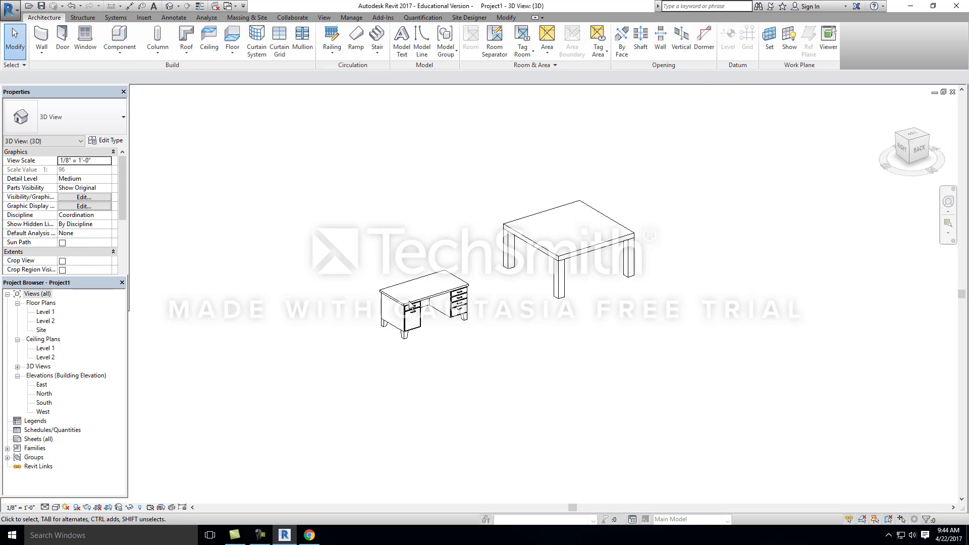
Step: Duplicate the placed table's type and name the new type 4'W x 4'L x 2'6" H
left_click(581, 251)
middle_click_drag(569, 302, 452, 295, "shift")
scroll(523, 309, "up", 3)
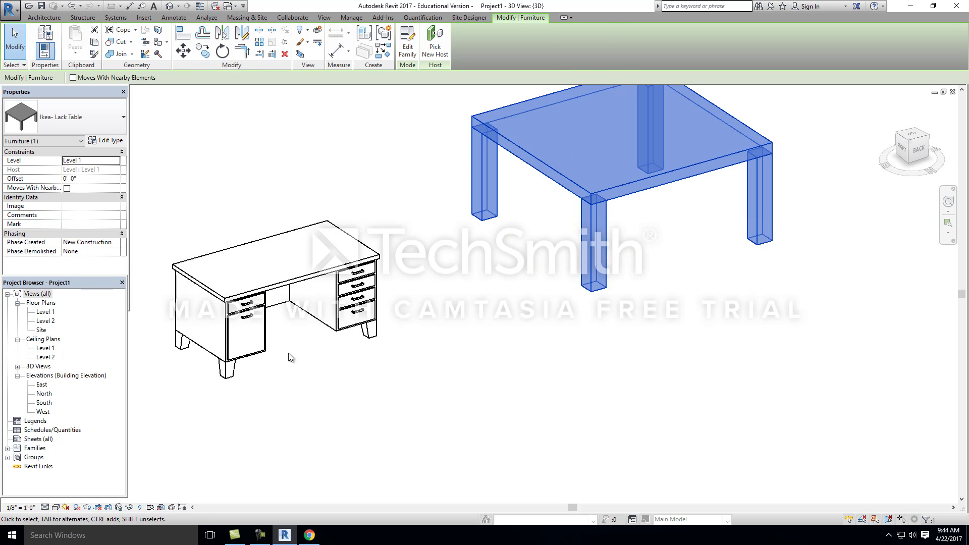
left_click(105, 141)
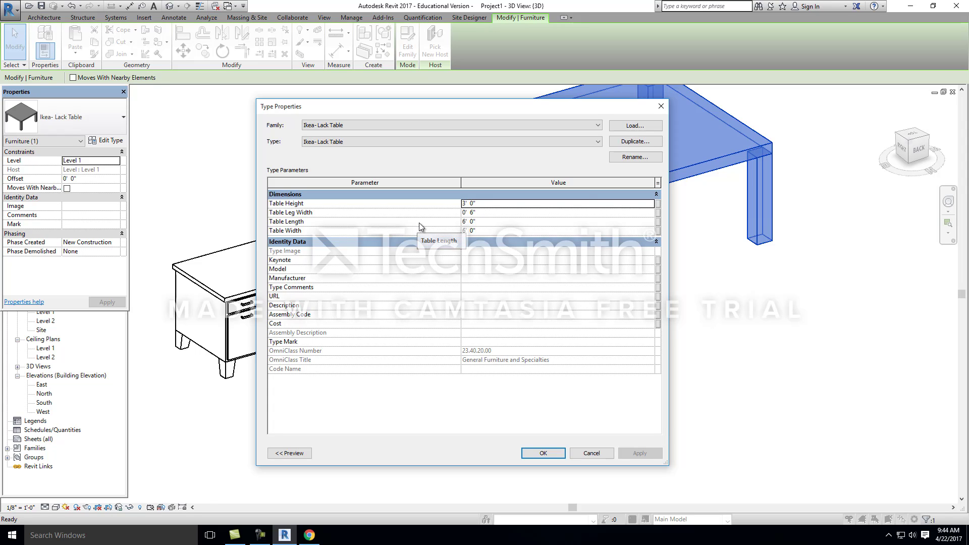
left_click(633, 142)
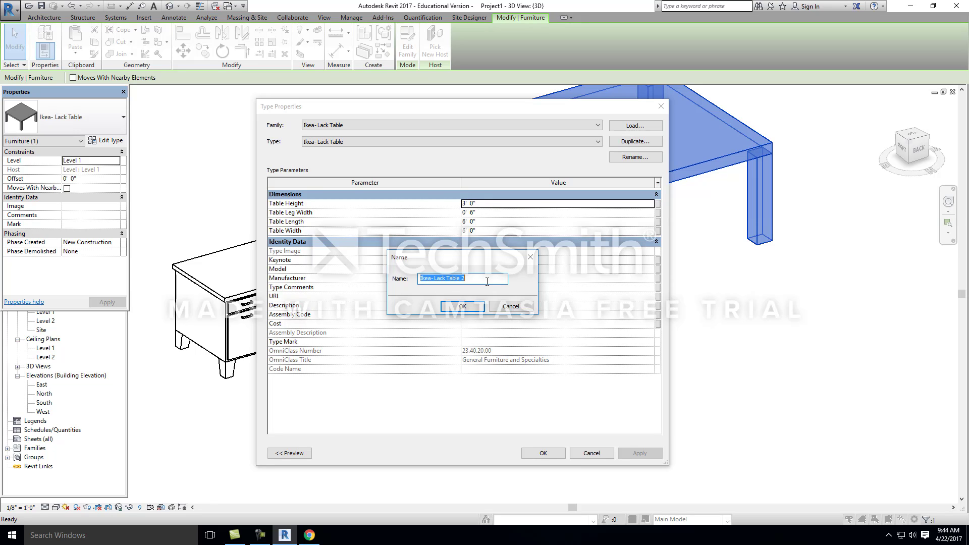
type("4'W x 4'L x 2'6\" H")
left_click_drag(437, 279, 419, 278)
key("BackSpace")
type("4'W x 4'L x 2'6\" H")
left_click(469, 307)
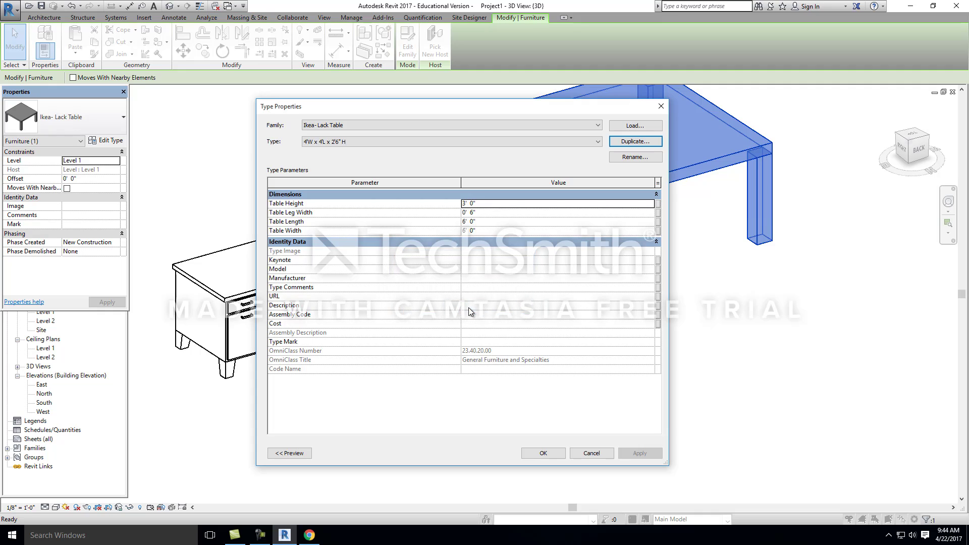
Step: Set the new type's Table Width and Table Length to 4' and Table Height to 2' 6", and accept the type properties
left_click(487, 231)
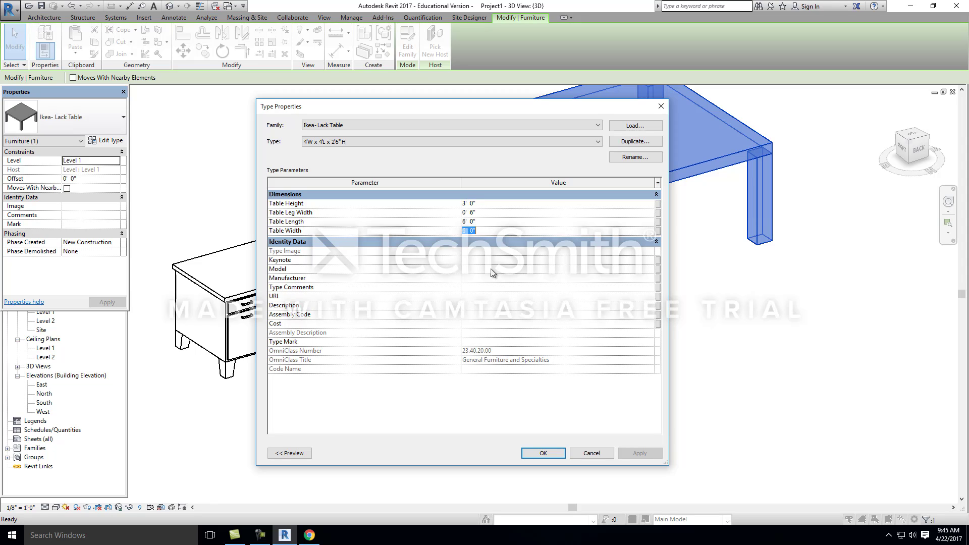
type("4")
type("4'")
left_click(488, 201)
type("2 6")
left_click(543, 453)
left_click(456, 311)
Step: Examine the resized table in 3D and review its type properties without changing them
scroll(484, 347, "down", 5)
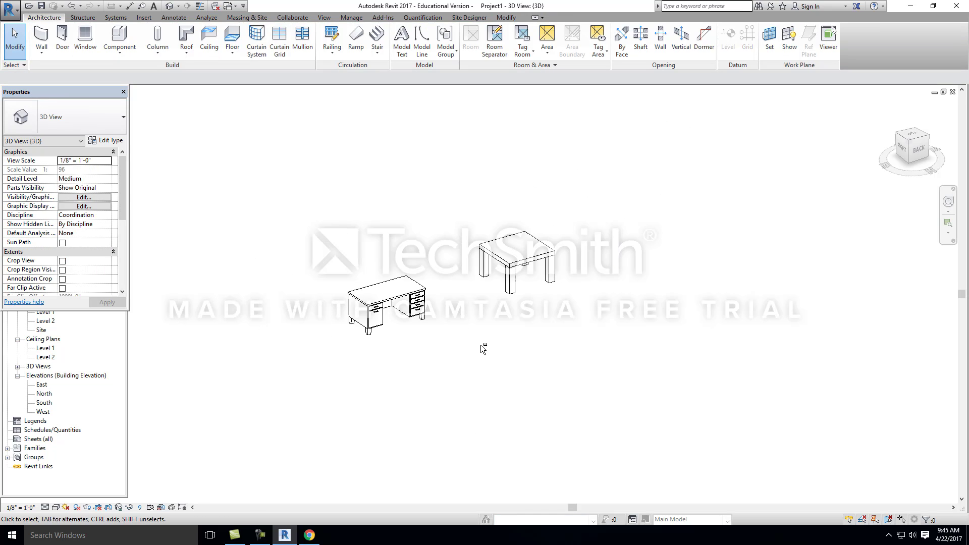
middle_click_drag(485, 346, 542, 287, "shift")
scroll(542, 288, "up", 3)
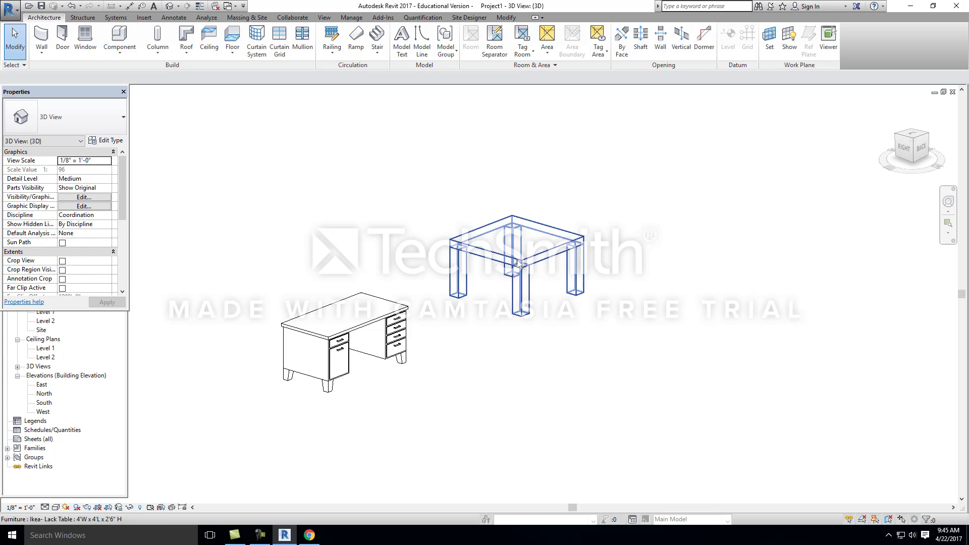
left_click(522, 295)
left_click(111, 140)
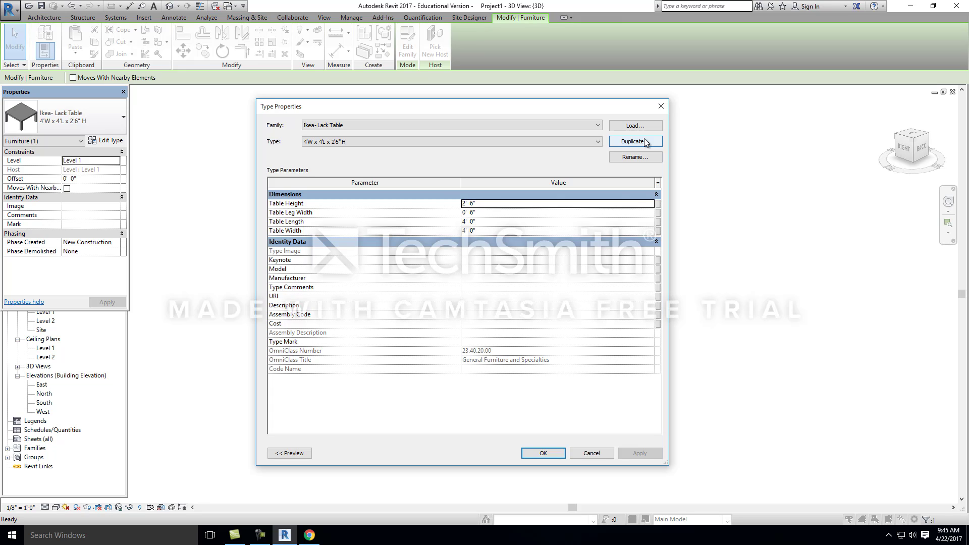
left_click(546, 452)
left_click(402, 377)
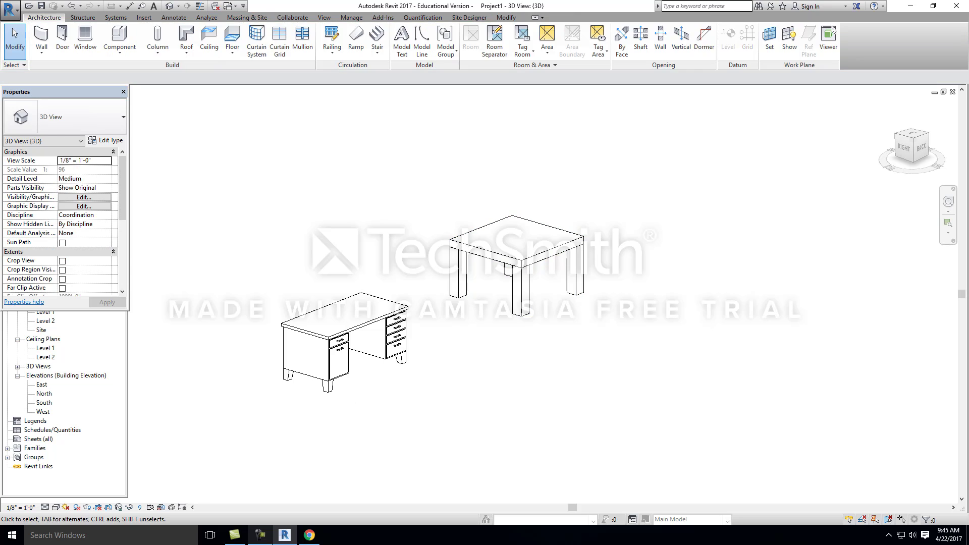
left_click(260, 535)
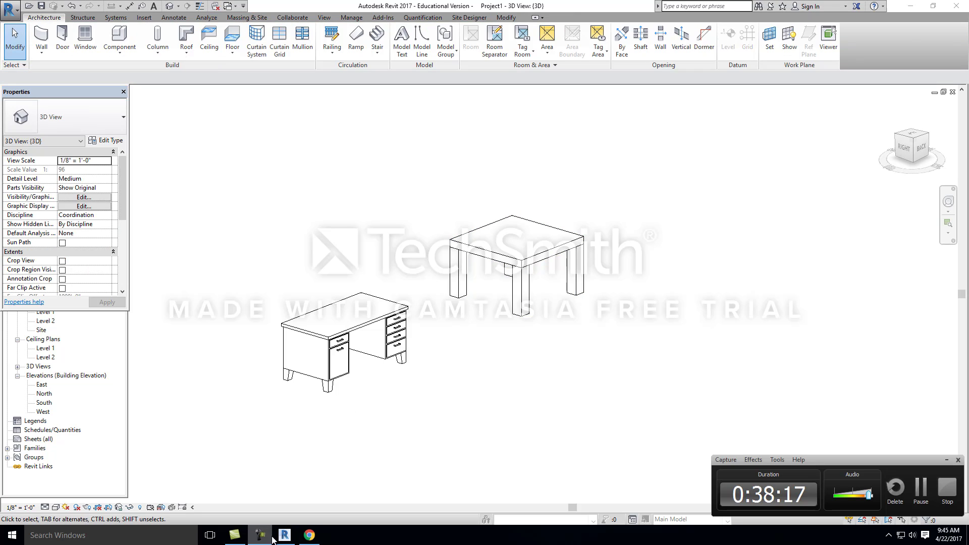